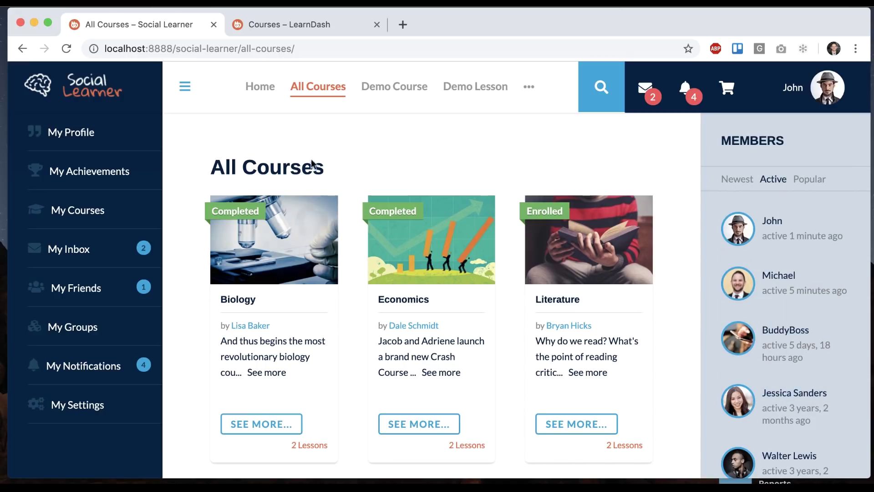
View the course grid on the LearnDash demo site and glance through its listed courses
left_click(320, 26)
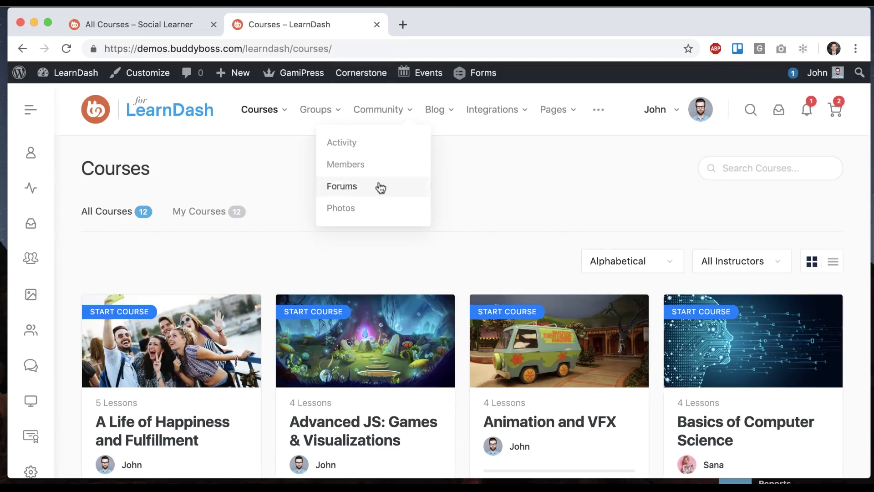
scroll(367, 231, "down", 4)
scroll(367, 230, "up", 4)
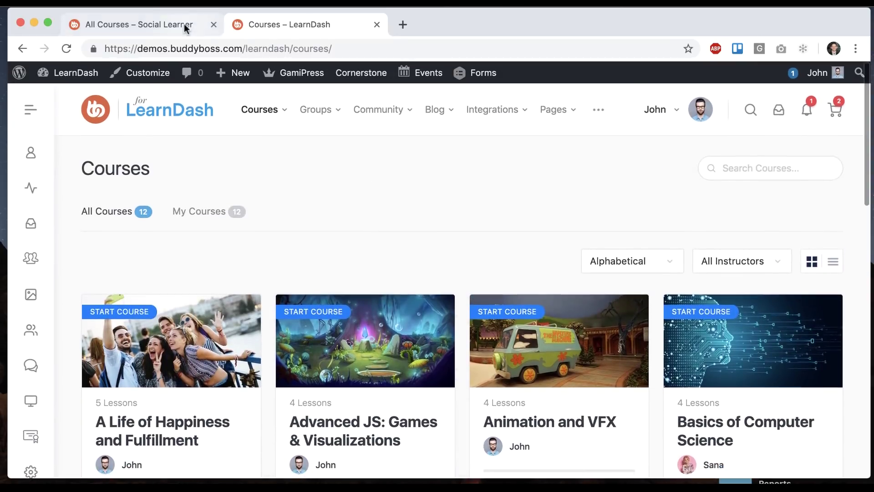
Open the Biology course on the Social Learner site and review its lessons and quizzes
left_click(184, 23)
left_click(269, 233)
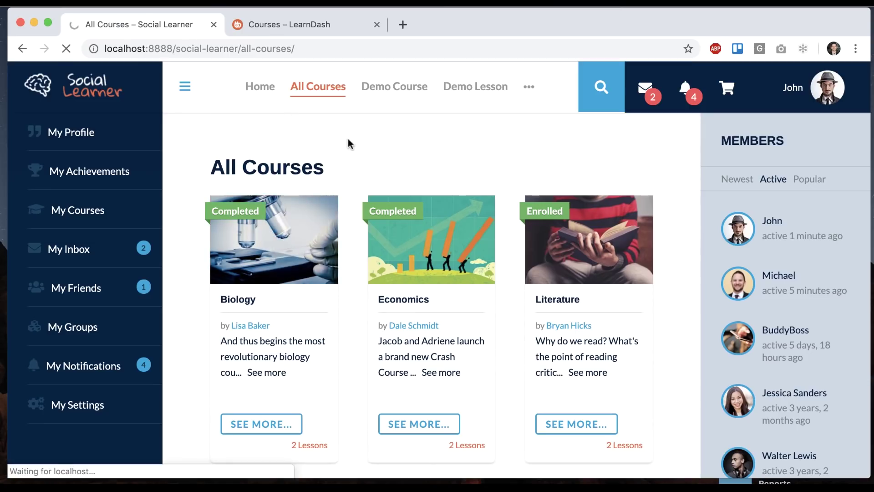
scroll(348, 138, "down", 10)
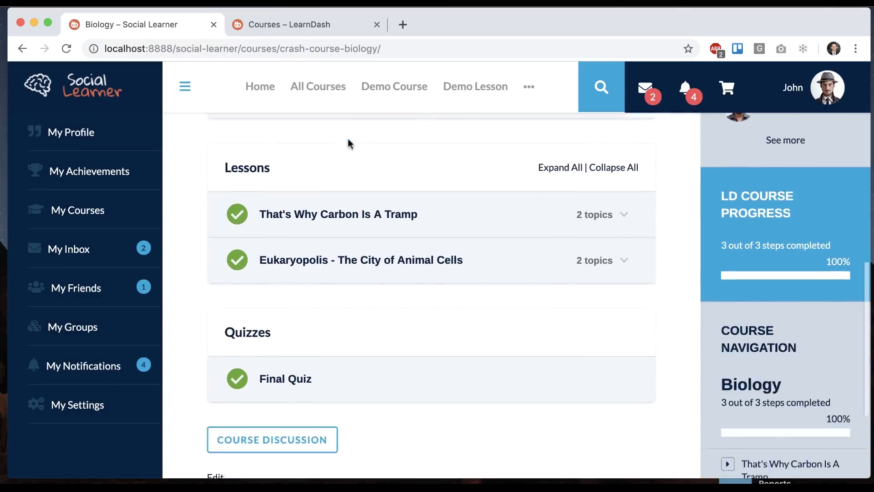
scroll(348, 138, "up", 10)
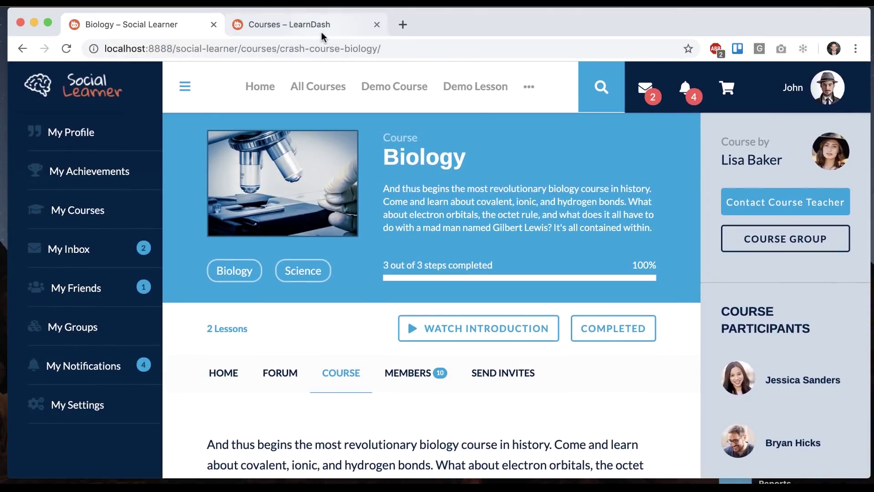
Open the course A Life of Happiness and Fulfillment on the LearnDash demo and look over its page
left_click(319, 26)
left_click(185, 347)
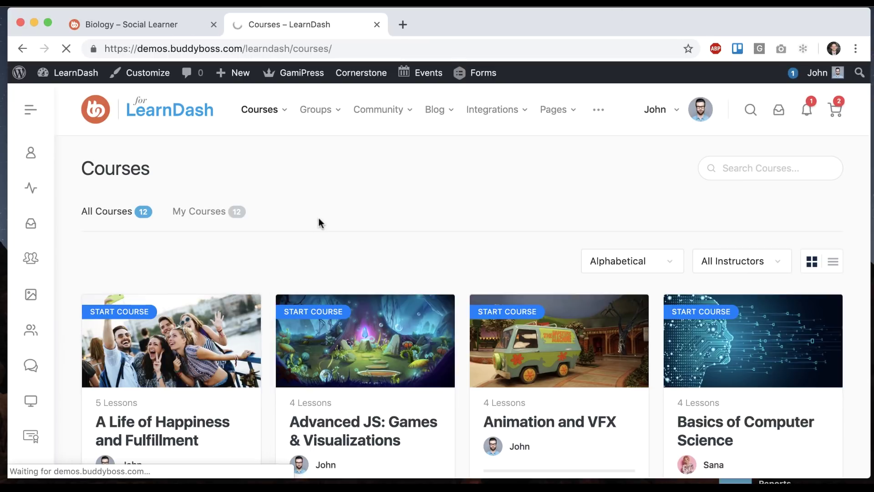
scroll(320, 257, "down", 20)
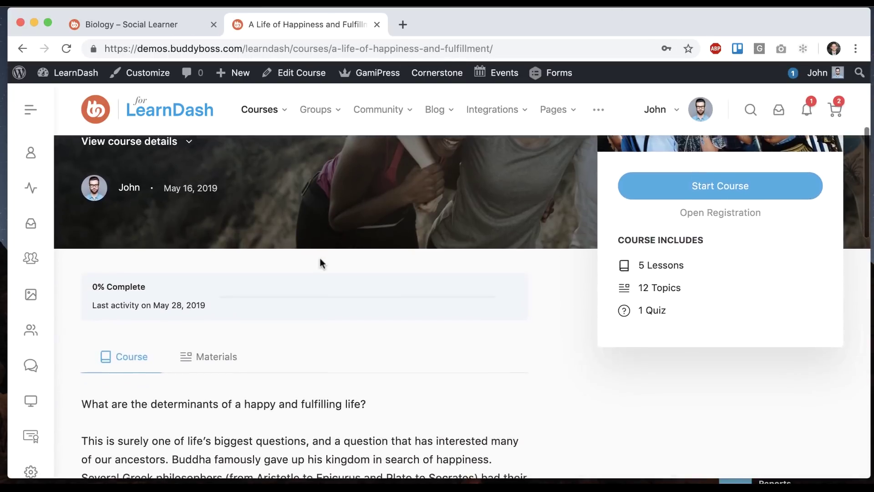
scroll(320, 263, "up", 20)
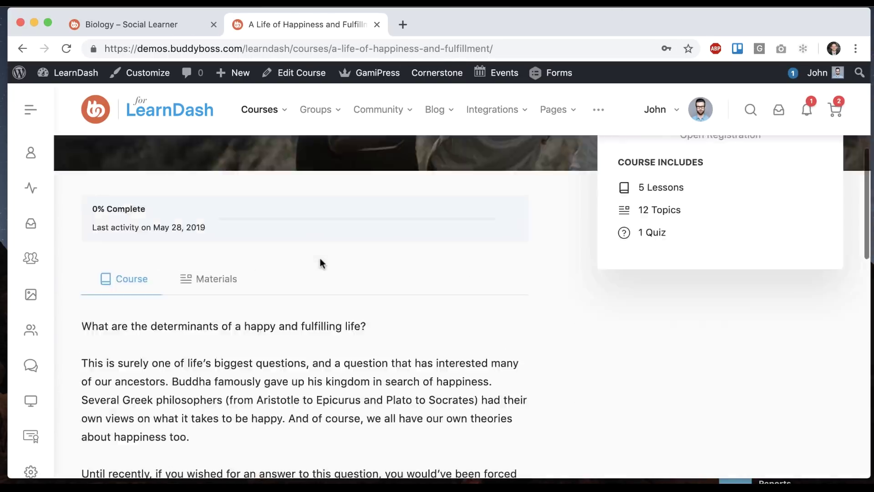
Open the Biology lesson That's Why Carbon Is A Tramp on the Social Learner site and review its content and topics
left_click(208, 31)
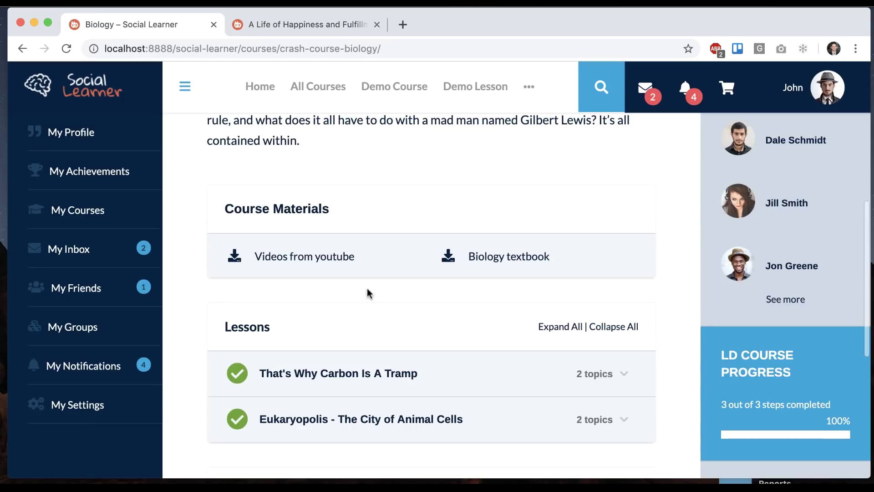
left_click(277, 374)
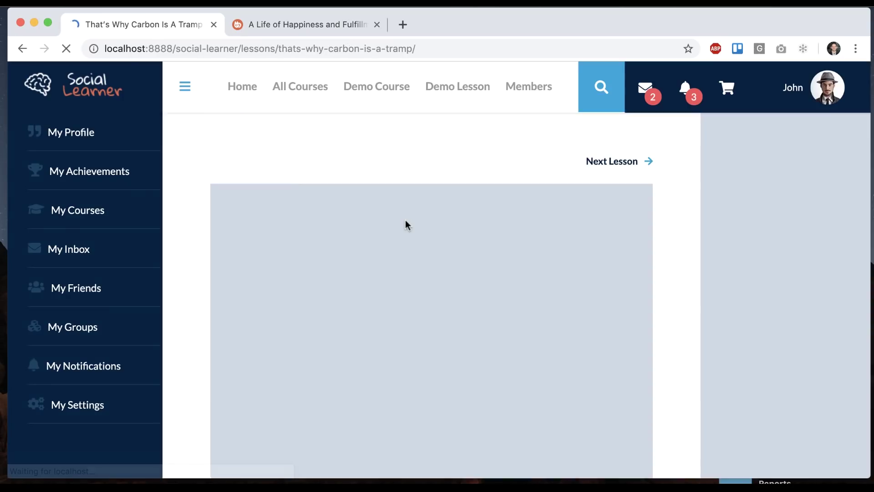
scroll(405, 226, "down", 8)
scroll(405, 220, "down", 3)
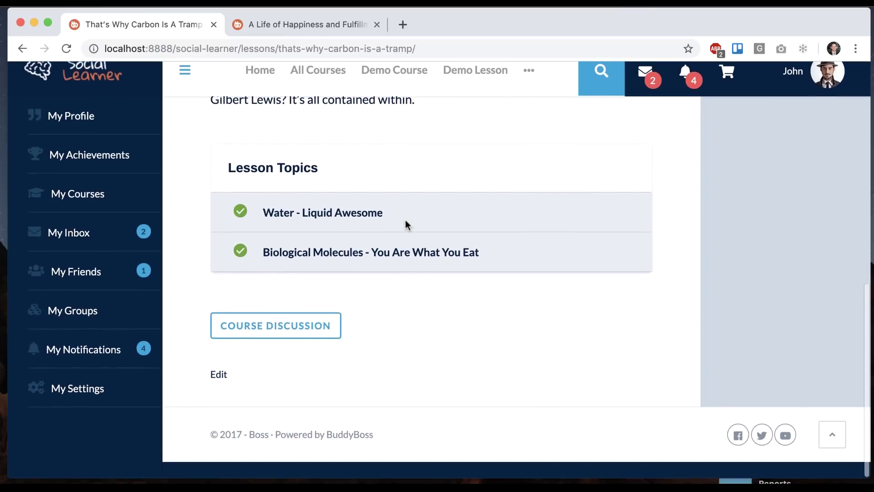
scroll(406, 220, "up", 10)
On the LearnDash demo, expand the happiness course's introduction lesson, open the topic Welcome to the course, and review it
left_click(310, 27)
scroll(362, 387, "down", 15)
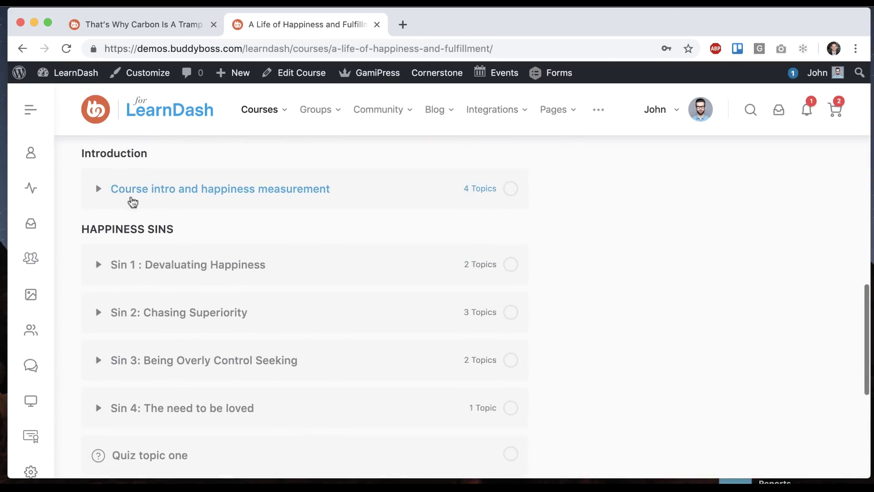
left_click(97, 189)
left_click(158, 270)
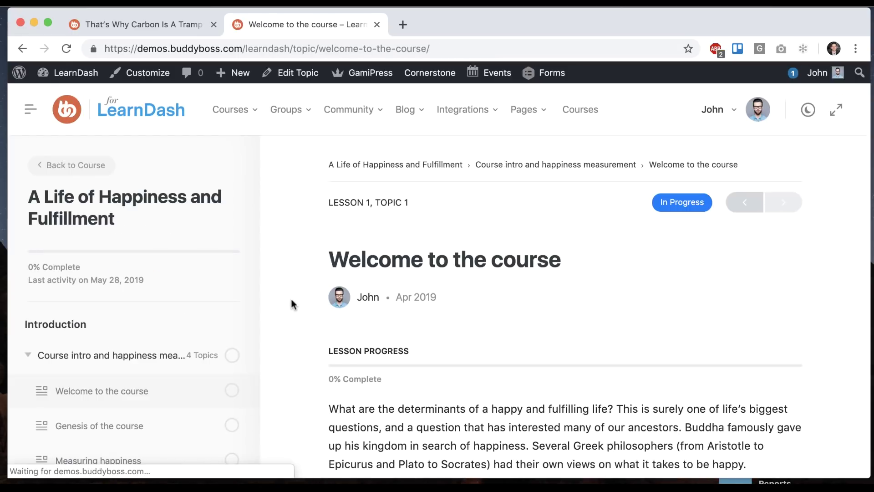
scroll(292, 304, "down", 4)
scroll(292, 304, "down", 6)
scroll(171, 340, "down", 5)
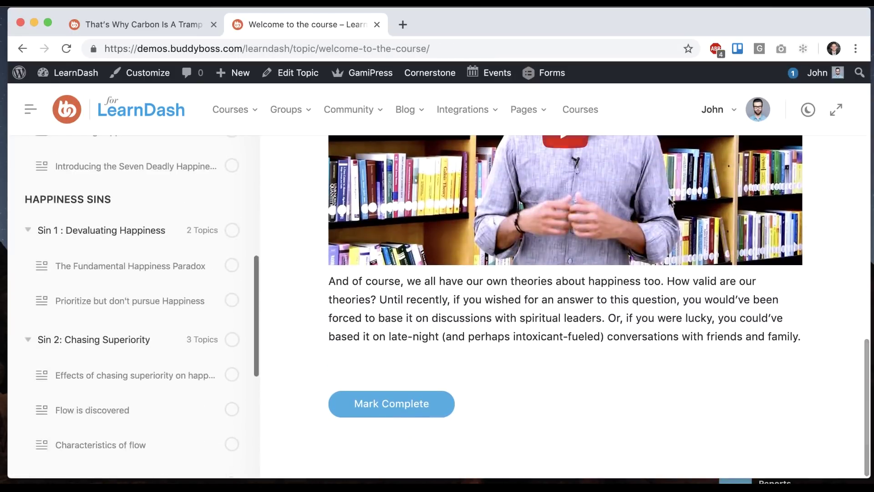
Preview the topic page in expanded view and in dark mode, restoring the normal display each time
left_click(838, 111)
left_click(840, 111)
left_click(808, 111)
left_click(815, 113)
scroll(641, 313, "up", 10)
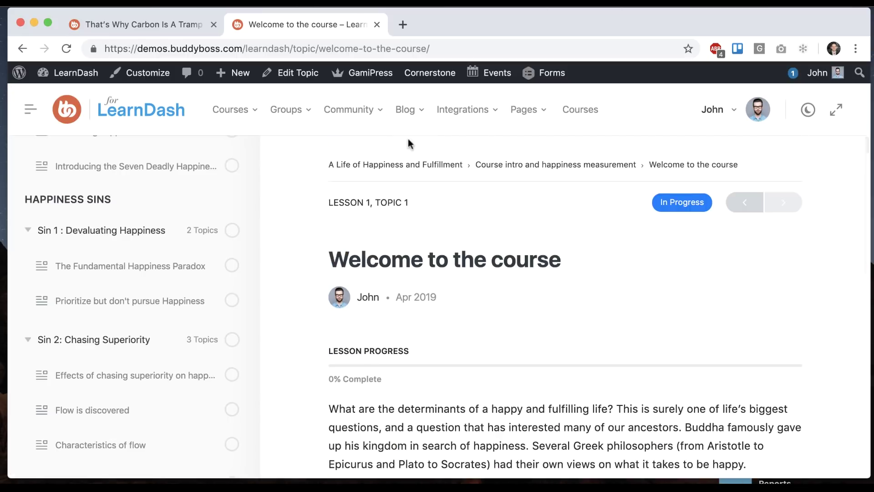
Switch to the Social Learner site, open the account's messages, and look over the inbox
key("ctrl+shift+Tab")
mouse_move(811, 89)
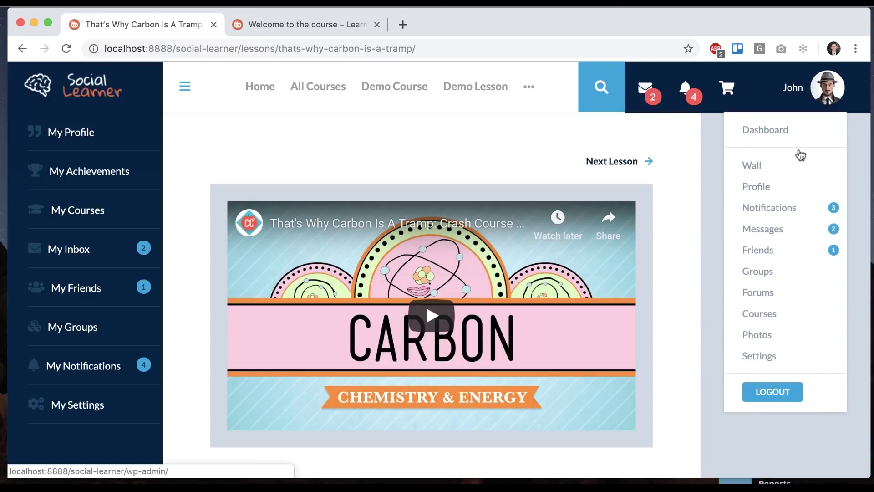
mouse_move(776, 231)
left_click(610, 234)
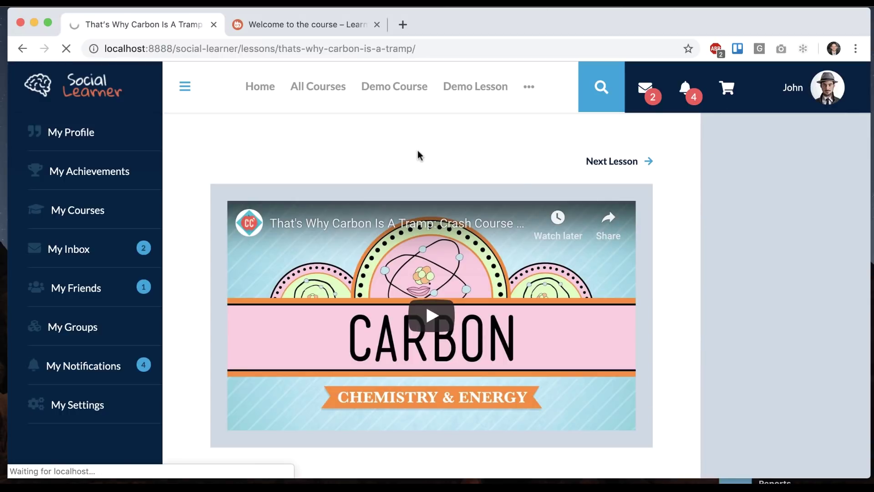
scroll(475, 240, "down", 9)
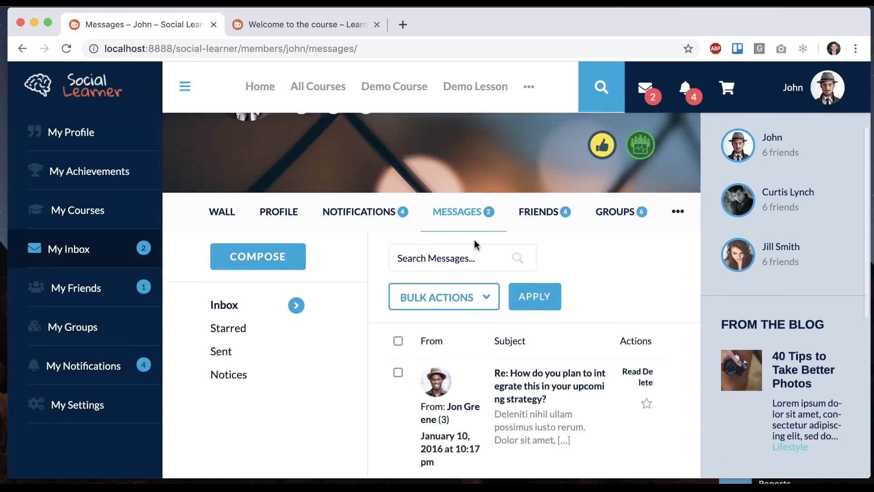
scroll(582, 290, "down", 2)
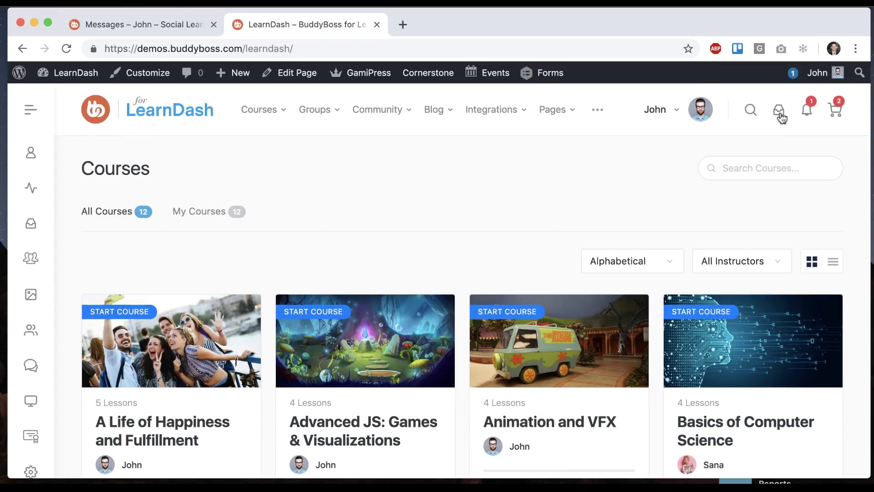
Open the full message inbox on the LearnDash demo site and look through a group conversation
left_click(779, 113)
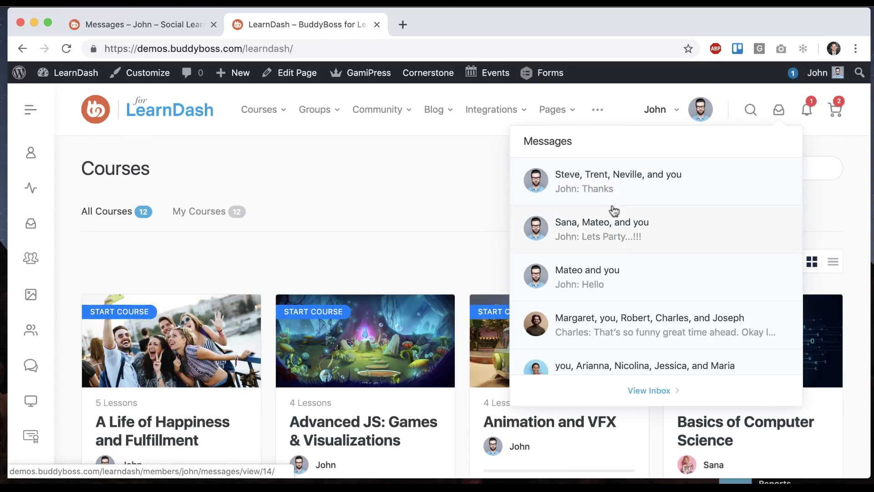
left_click(649, 391)
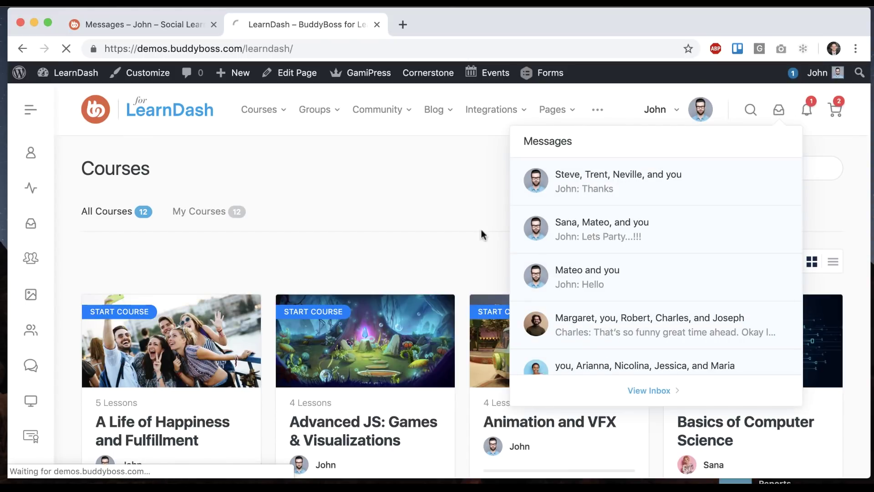
scroll(67, 349, "down", 5)
scroll(67, 349, "up", 5)
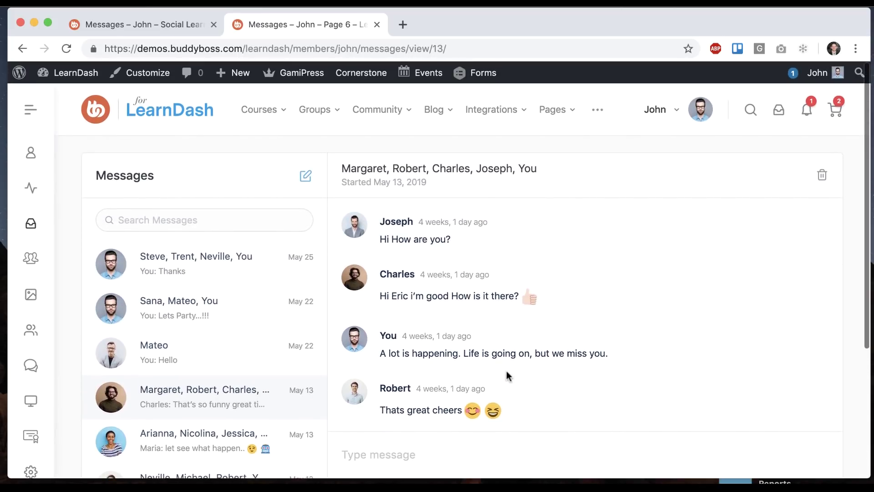
scroll(528, 285, "down", 2)
scroll(511, 372, "up", 2)
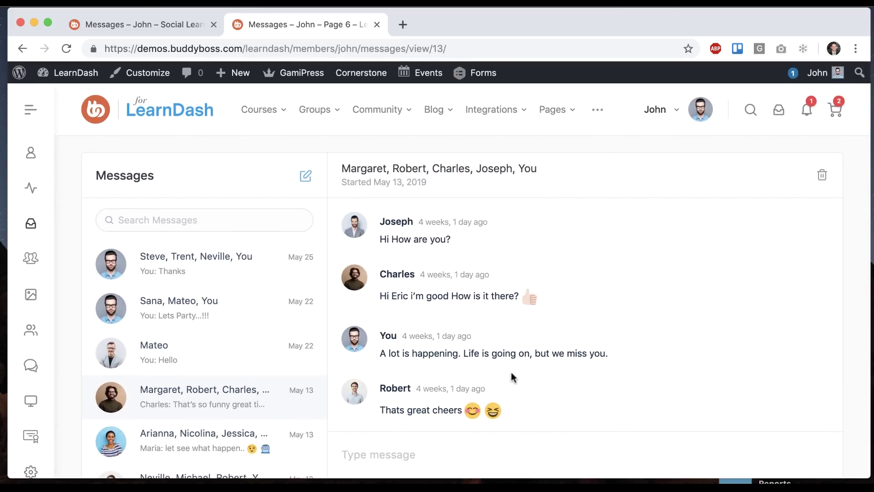
Narrow the browser window to mobile width, open another thread from the message list, and widen the window again
key("ctrl+alt+Left")
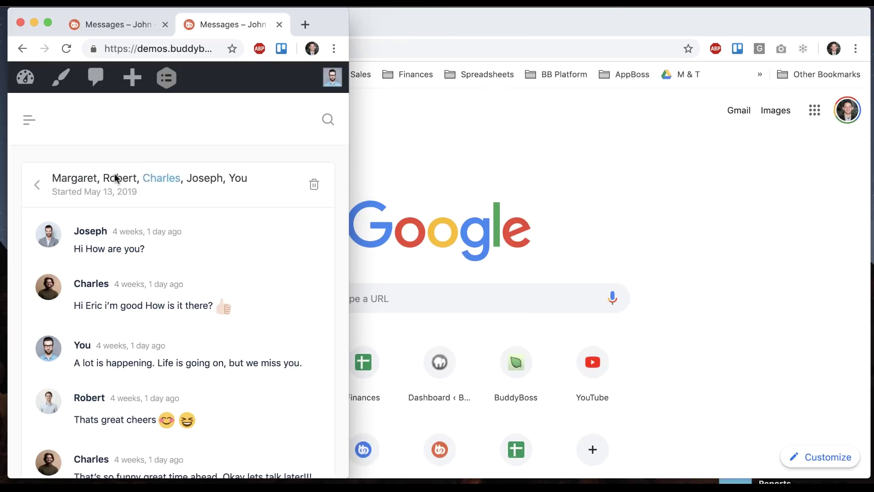
left_click(37, 185)
left_click(131, 335)
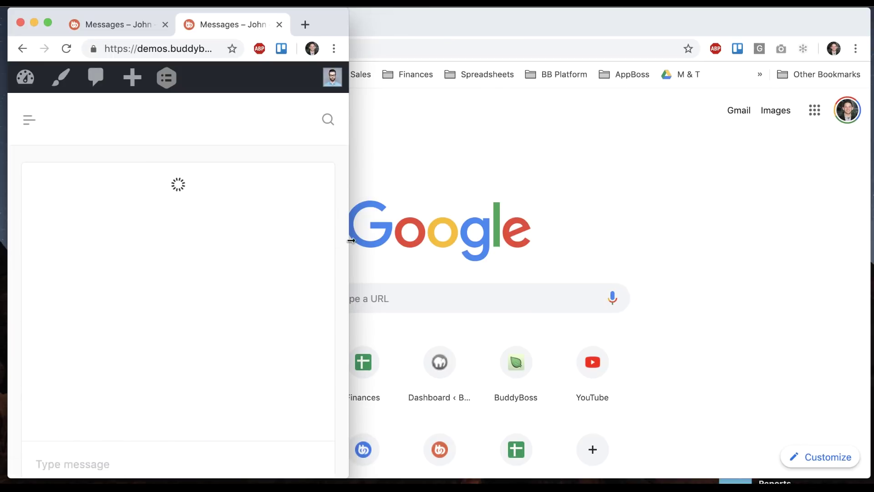
left_click_drag(350, 240, 868, 273)
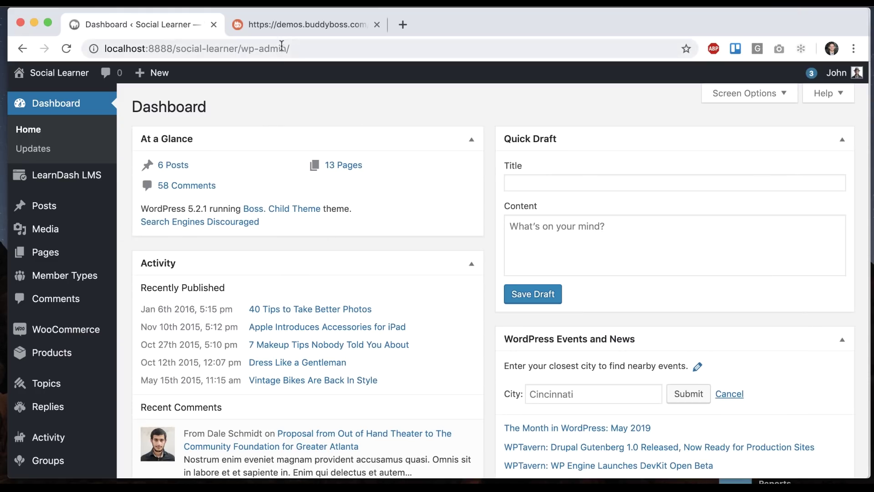
View the hosted Social Learner demo's home page and return to the local site's WordPress dashboard
left_click(283, 26)
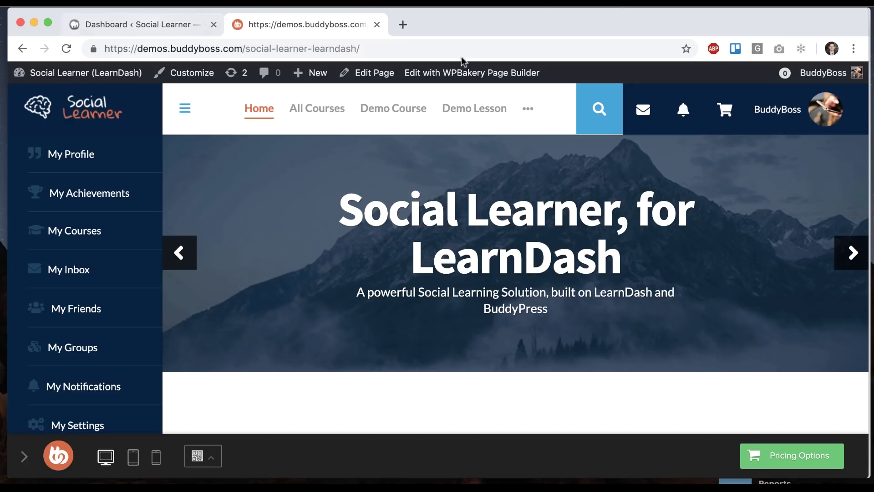
left_click(175, 28)
Open the local site's installed plugins and examine the BadgeOS, bbPress, BuddyBoss, BuddyPress and LearnDash entries in the list
scroll(213, 290, "down", 6)
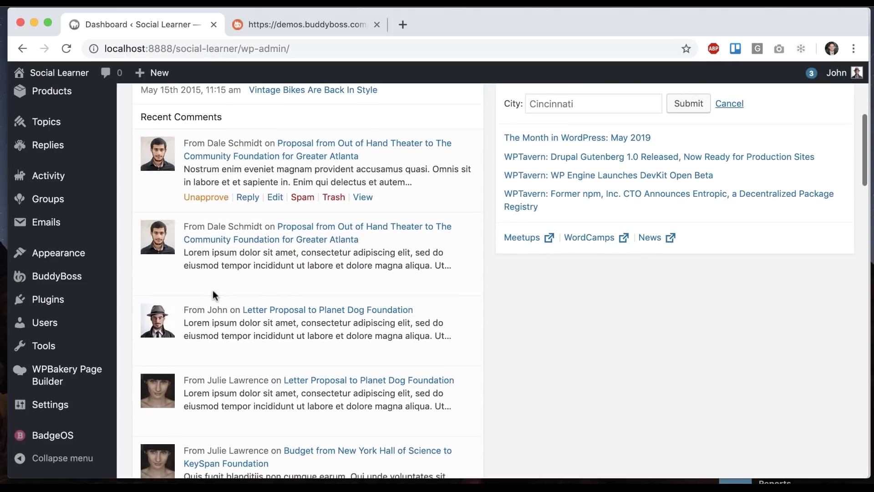
left_click(114, 258)
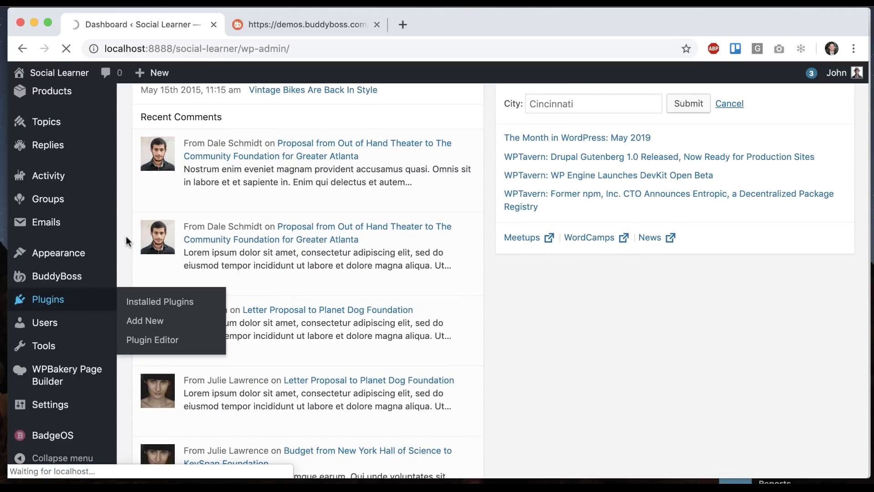
scroll(126, 241, "down", 4)
scroll(127, 241, "down", 2)
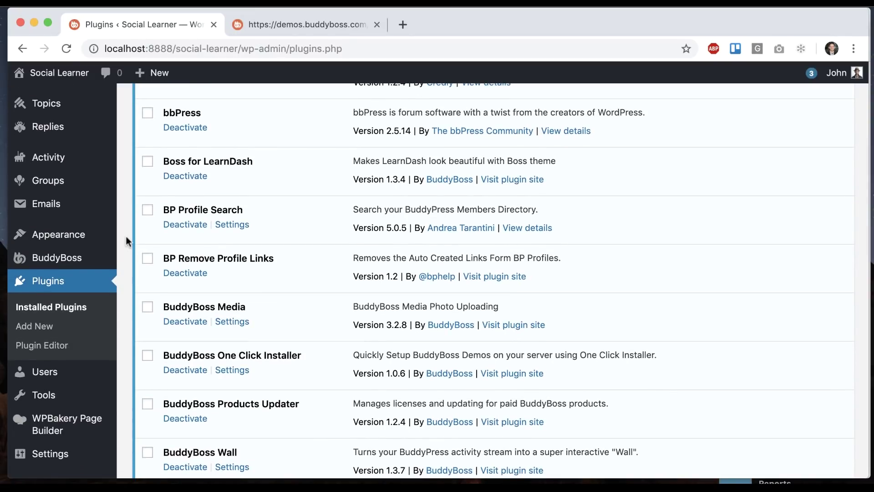
scroll(127, 236, "down", 2)
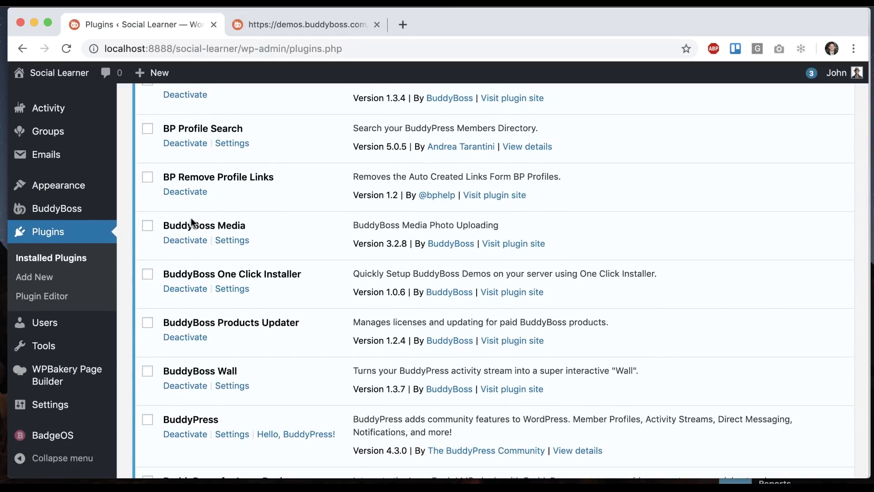
scroll(202, 372, "down", 5)
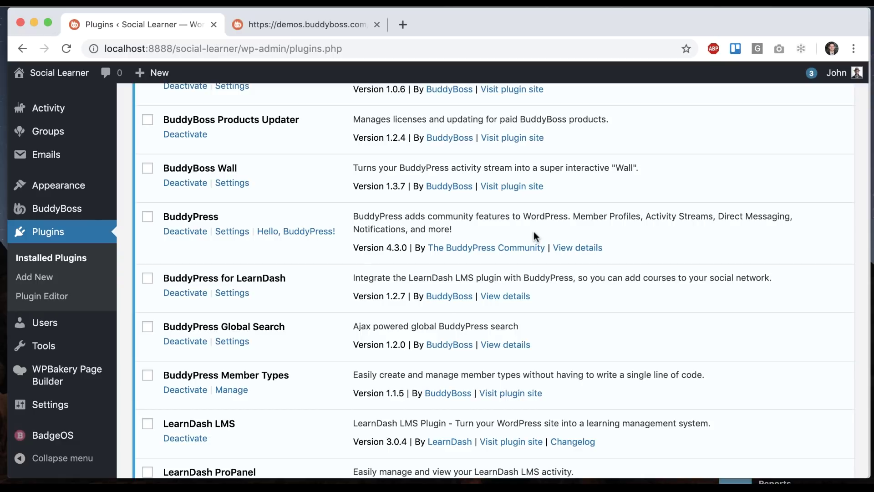
scroll(392, 176, "down", 1)
scroll(337, 297, "down", 10)
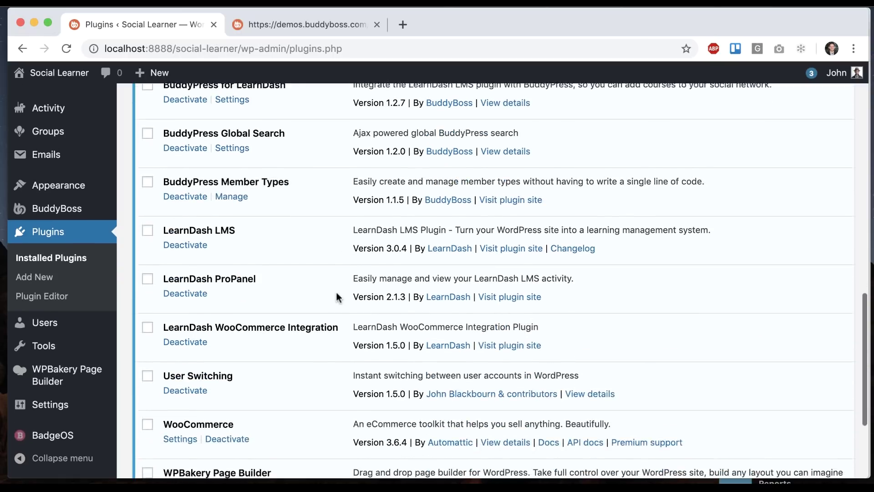
scroll(337, 297, "up", 20)
scroll(337, 297, "up", 3)
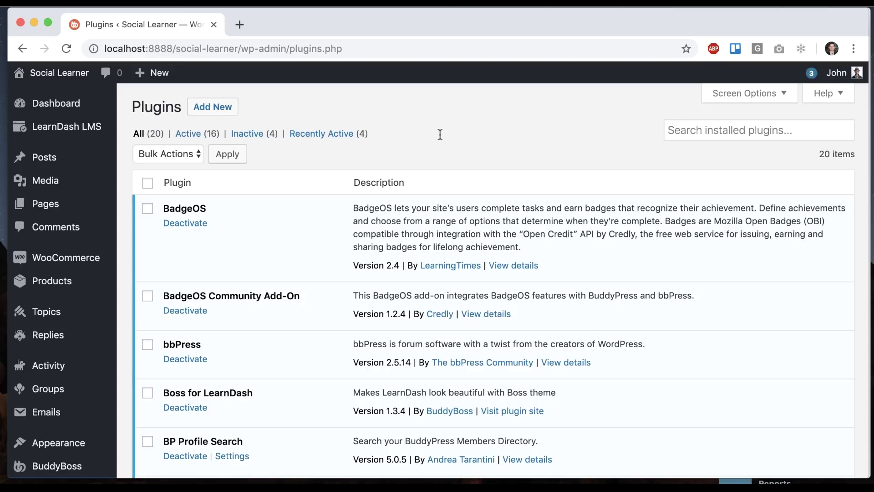
scroll(361, 131, "down", 3)
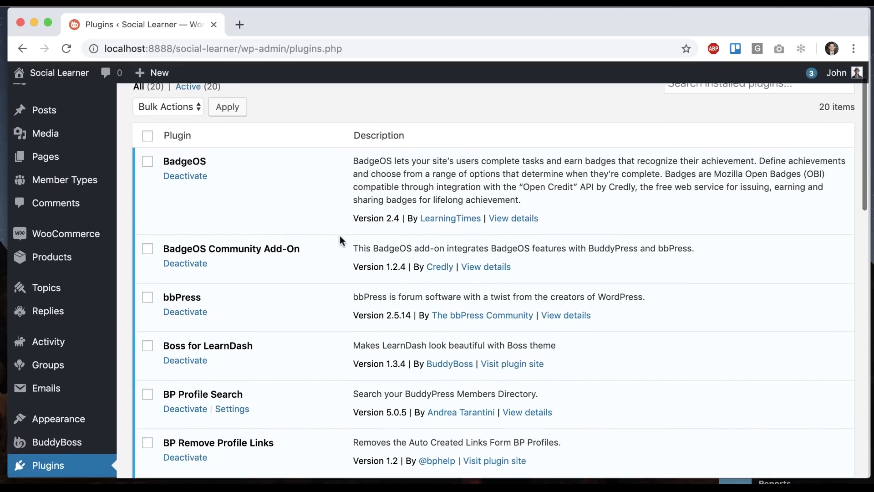
Select the bbPress, Boss for LearnDash, BP Profile Search and BP Remove Profile Links plugins in the list
scroll(342, 233, "down", 3)
scroll(340, 241, "down", 3)
scroll(340, 240, "down", 5)
scroll(339, 241, "up", 10)
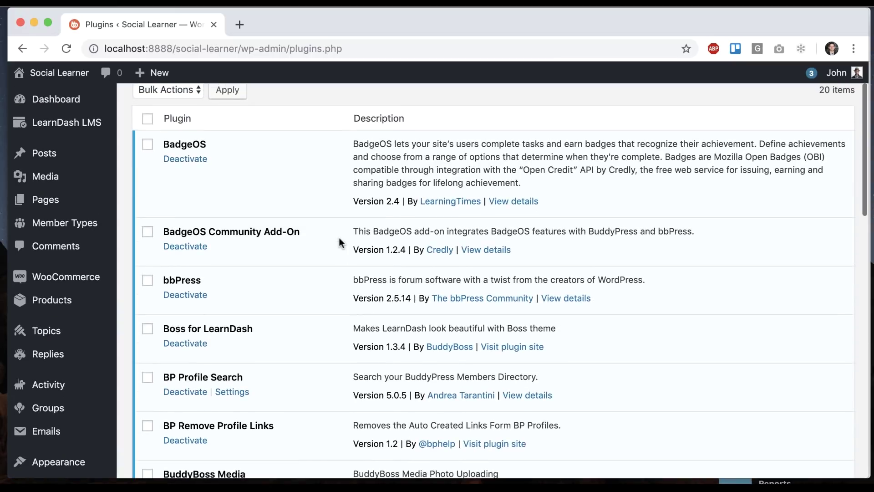
left_click(147, 281)
scroll(145, 286, "down", 2)
left_click(148, 246)
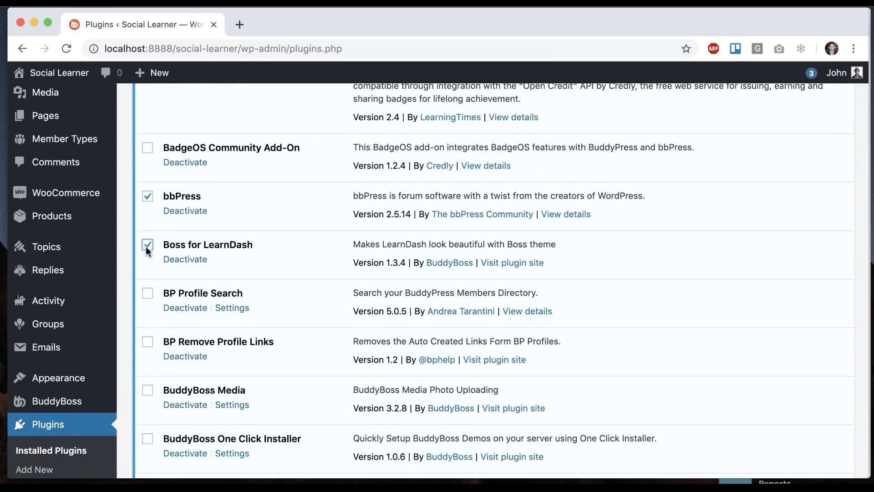
left_click(147, 293)
scroll(309, 310, "down", 3)
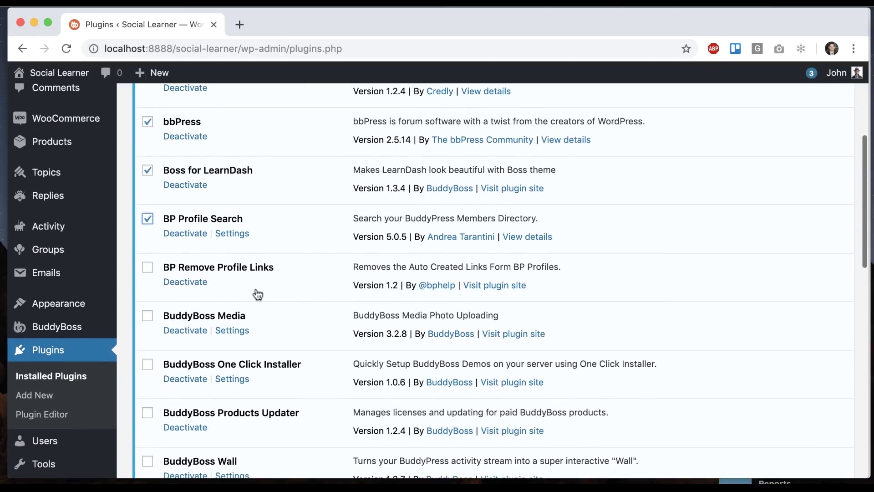
left_click(148, 269)
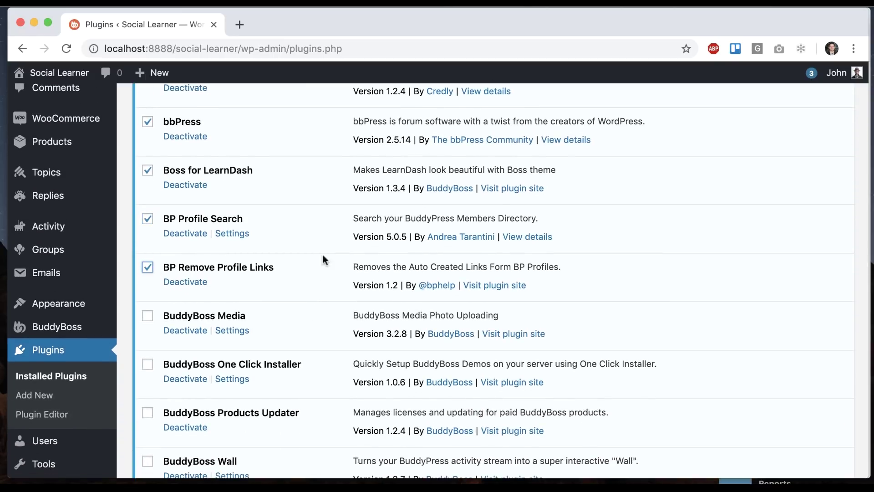
Add BuddyBoss Media, BuddyBoss One Click Installer, BuddyBoss Products Updater, BuddyBoss Wall and BuddyPress to the plugin selection
scroll(191, 268, "down", 4)
left_click(147, 227)
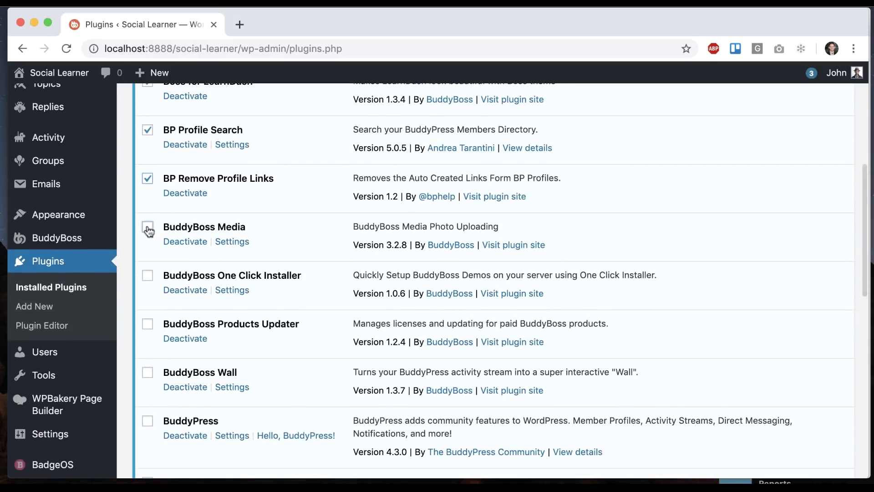
left_click(148, 275)
scroll(376, 285, "down", 4)
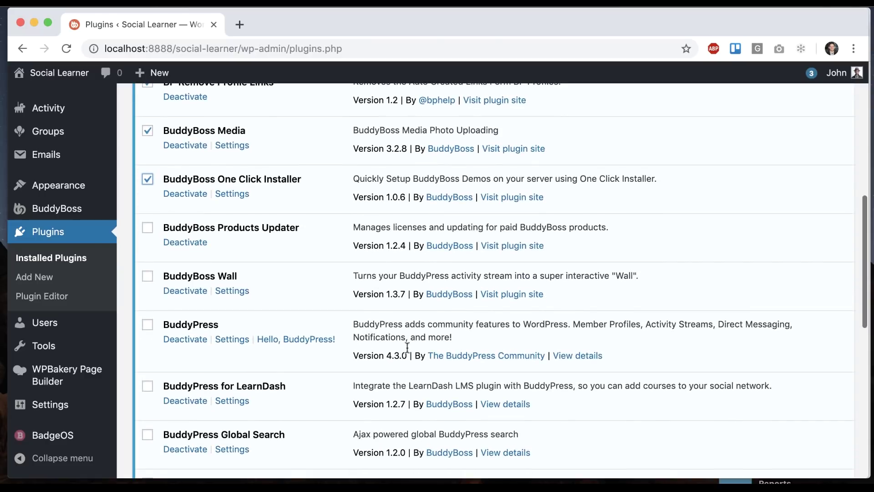
left_click(147, 227)
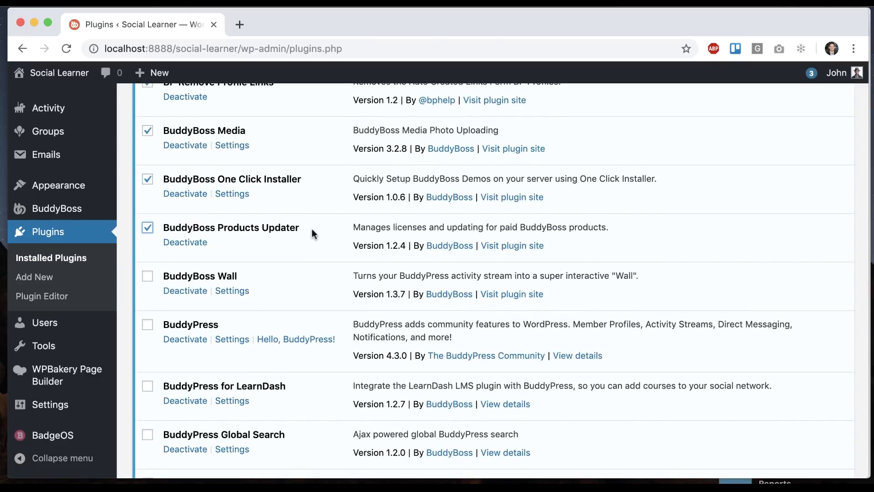
scroll(321, 234, "down", 3)
left_click(146, 196)
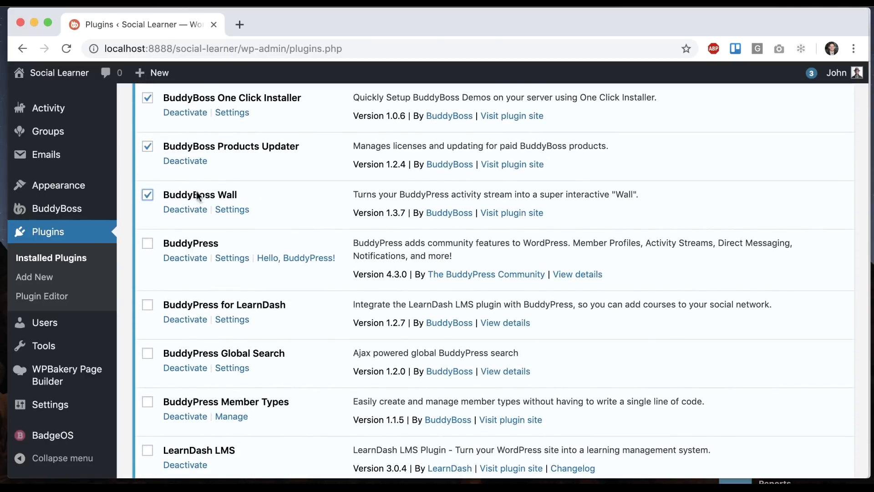
left_click(148, 243)
Also select the BuddyPress for LearnDash, BuddyPress Global Search, BuddyPress Member Types and User Switching plugins
scroll(212, 252, "down", 4)
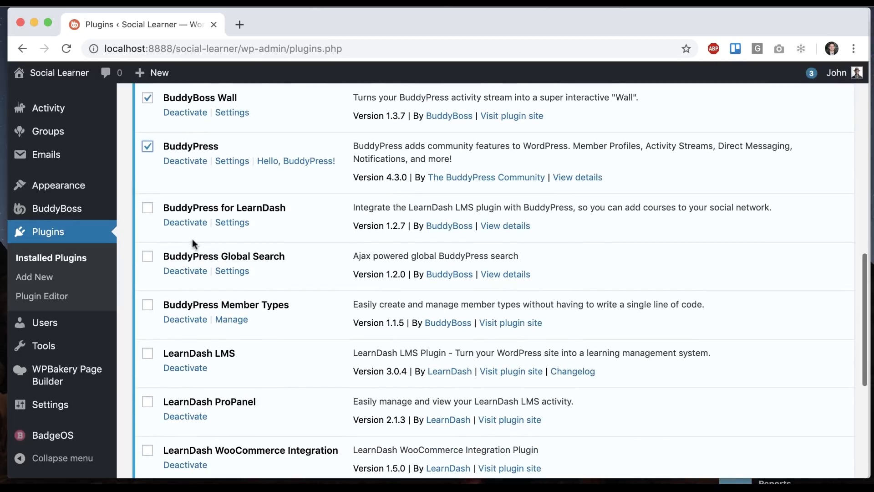
left_click(148, 208)
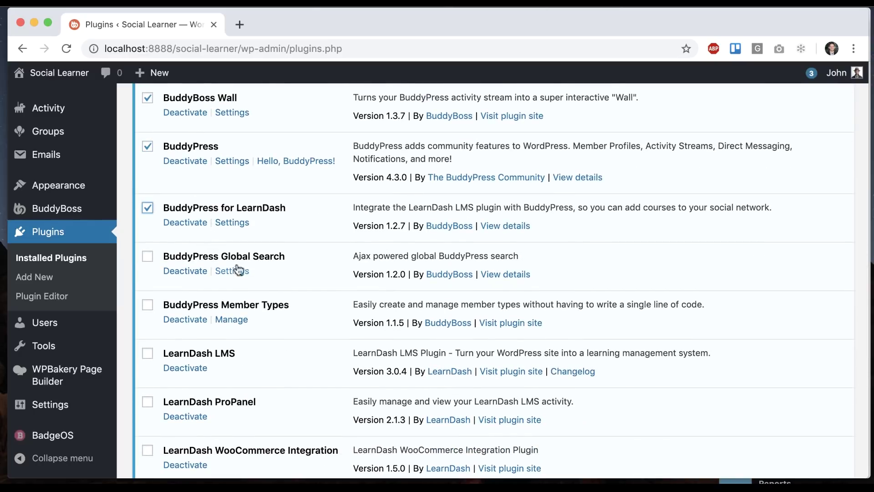
left_click(147, 256)
scroll(316, 289, "down", 3)
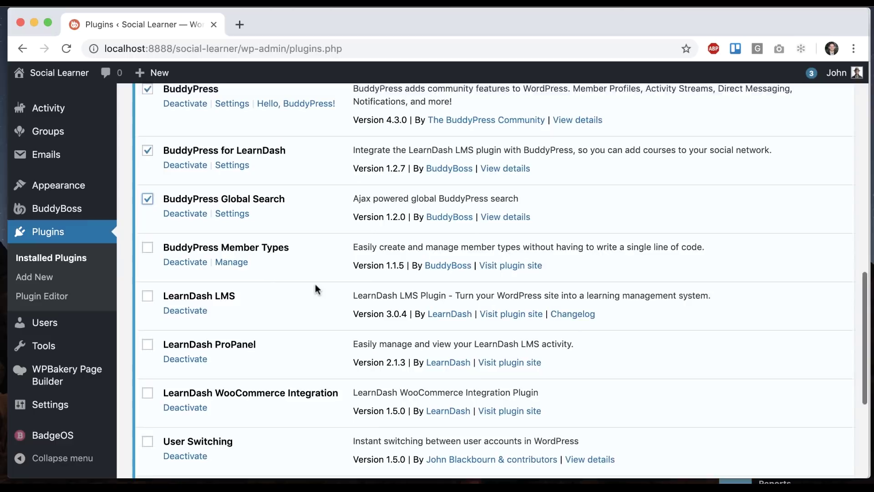
left_click(147, 235)
scroll(336, 247, "down", 5)
left_click(147, 310)
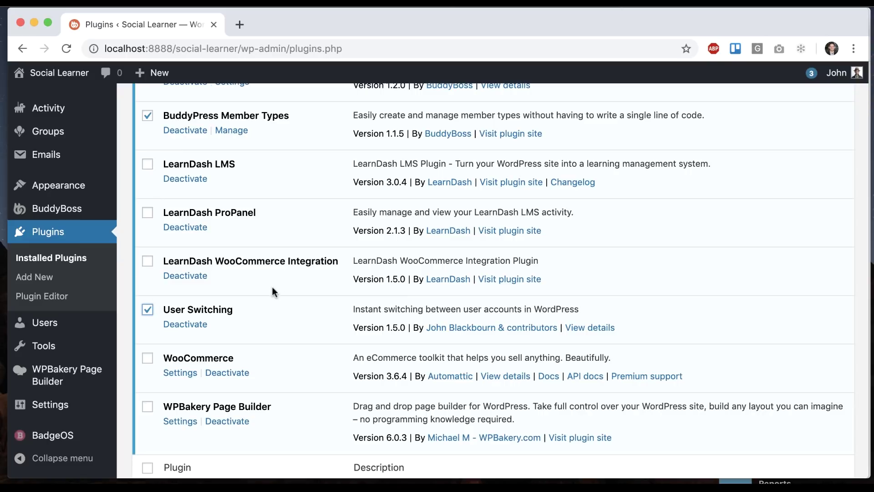
Deactivate all the selected plugins with one bulk action
scroll(270, 302, "down", 4)
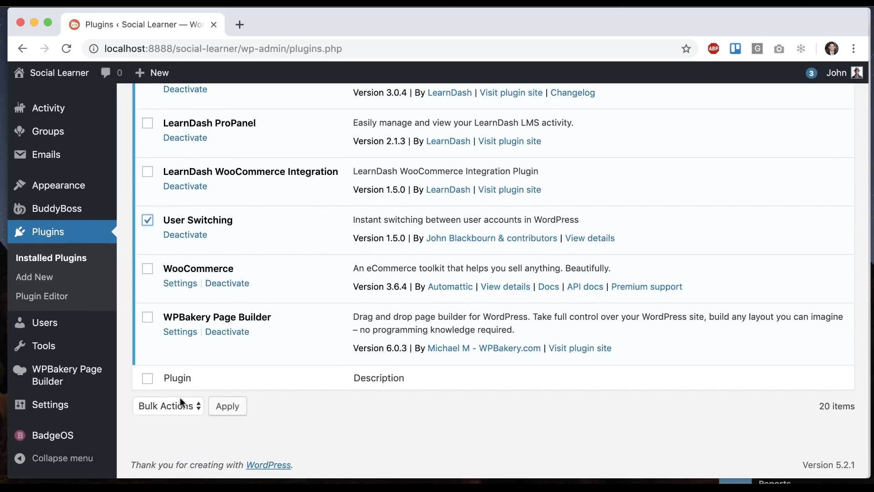
left_click(174, 406)
left_click(169, 430)
left_click(226, 410)
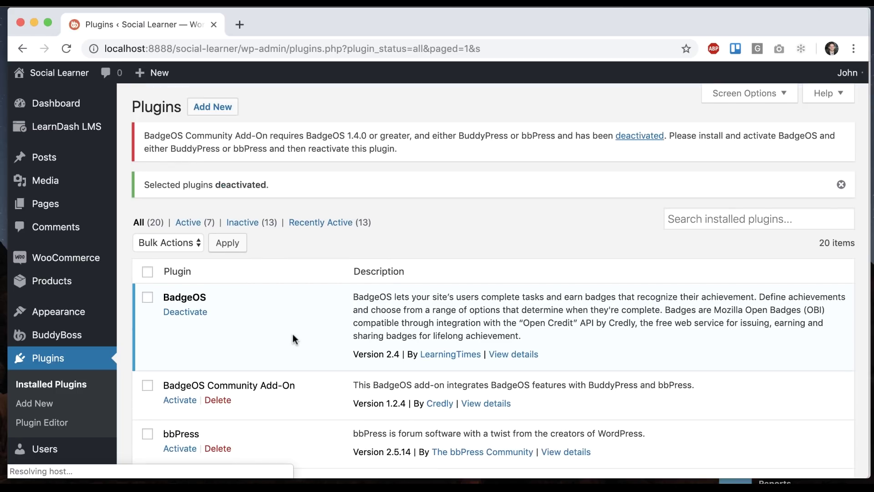
Read the BadgeOS Community Add-On notice and examine which plugins in the list are active or deactivated
left_click_drag(144, 135, 402, 146)
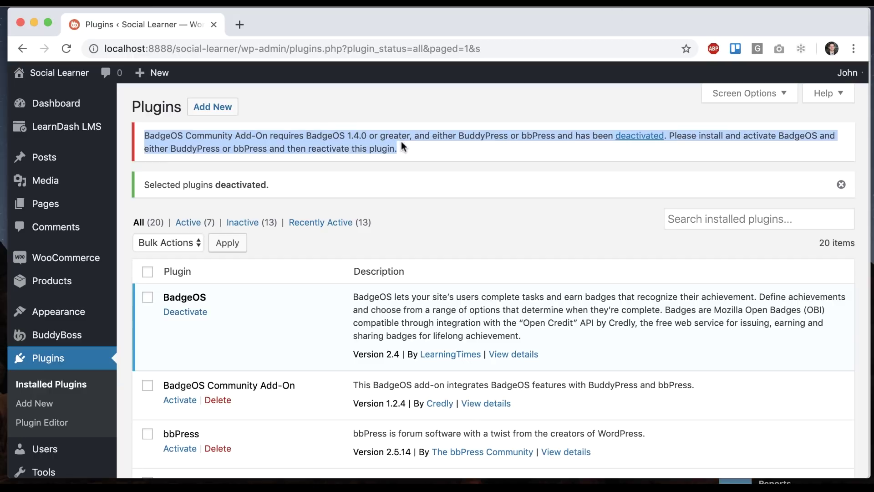
left_click(409, 144)
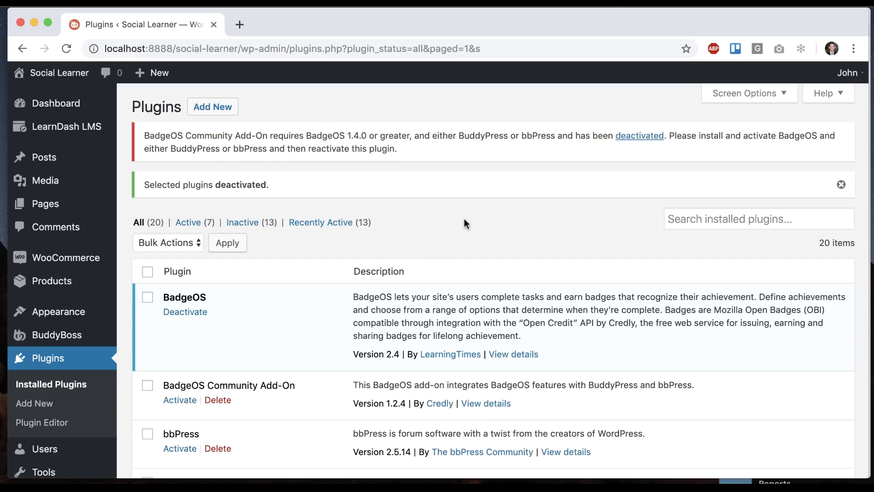
scroll(464, 221, "down", 10)
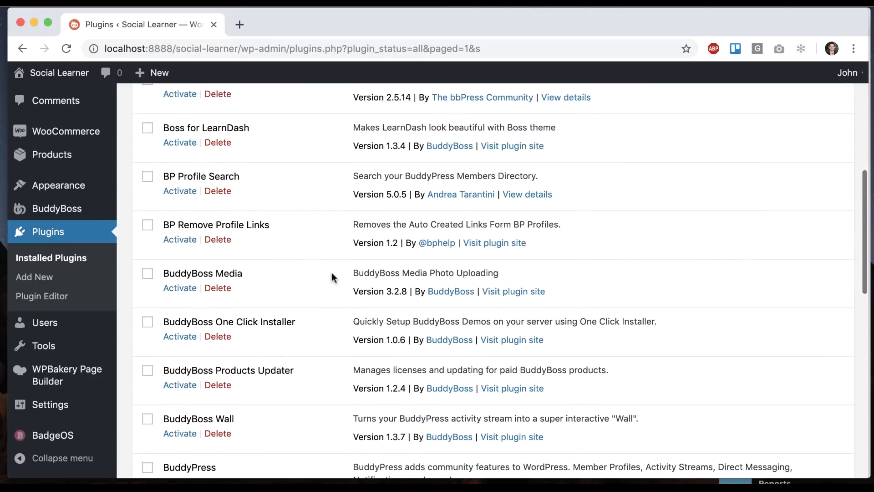
scroll(332, 278, "down", 10)
scroll(332, 277, "up", 15)
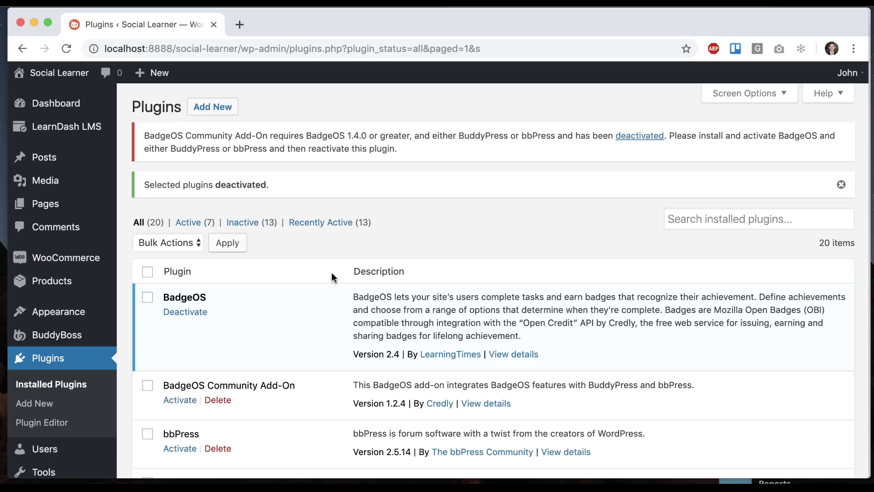
scroll(331, 277, "down", 12)
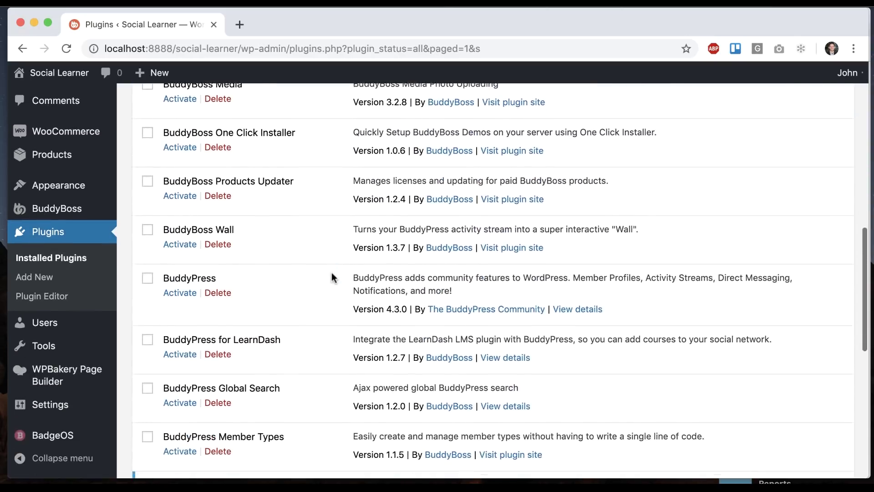
scroll(331, 277, "down", 1)
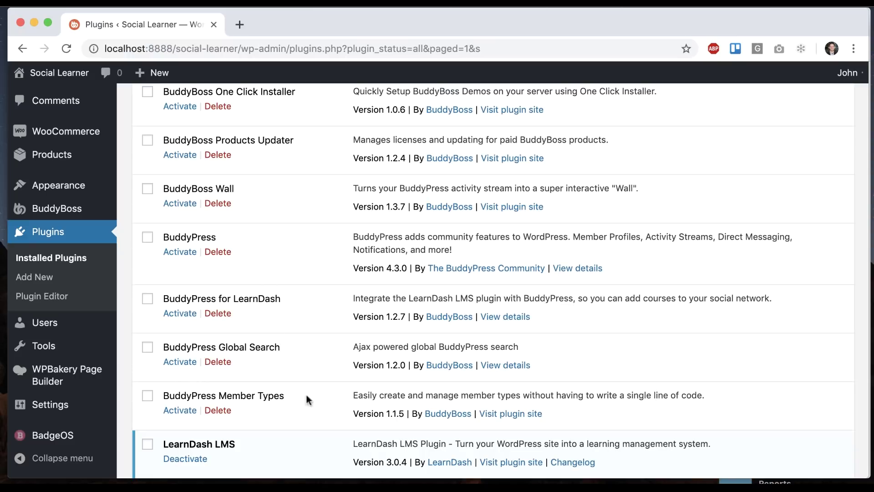
scroll(289, 250, "up", 5)
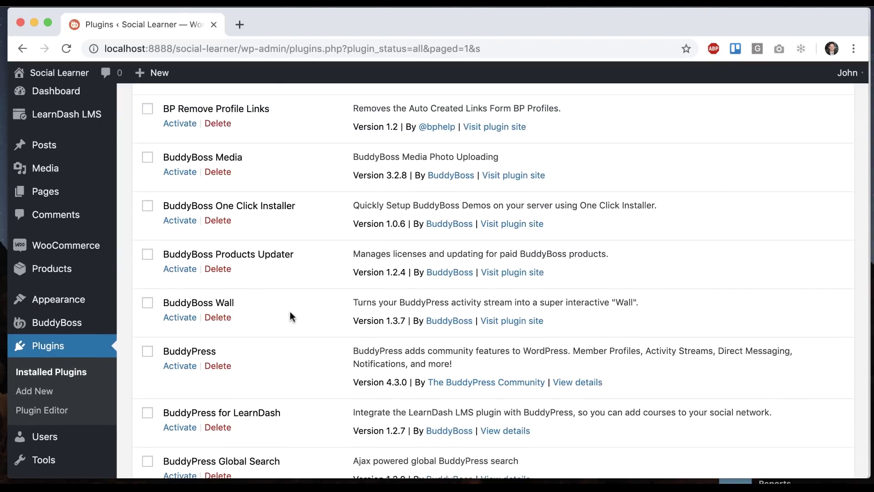
scroll(292, 316, "down", 2)
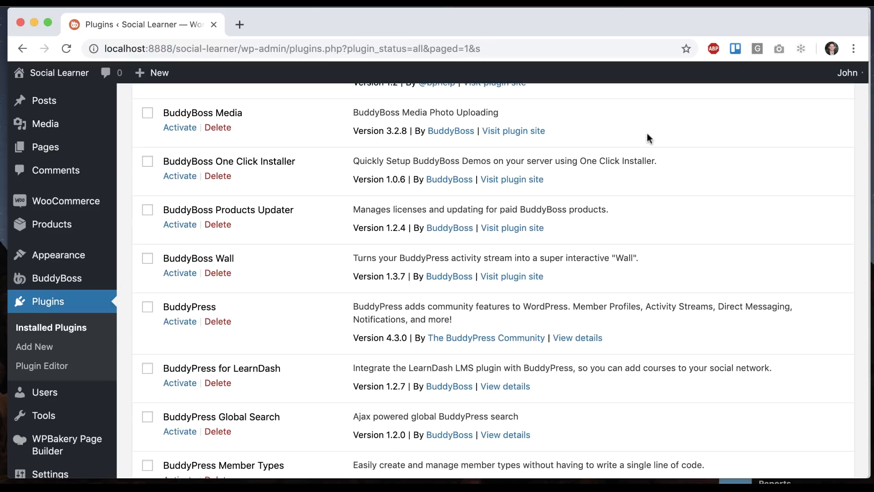
scroll(317, 324, "down", 2)
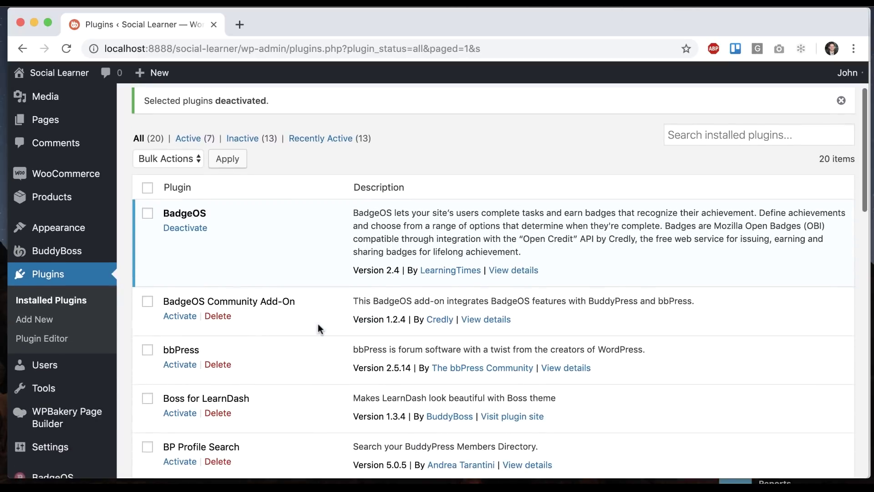
scroll(318, 324, "down", 1)
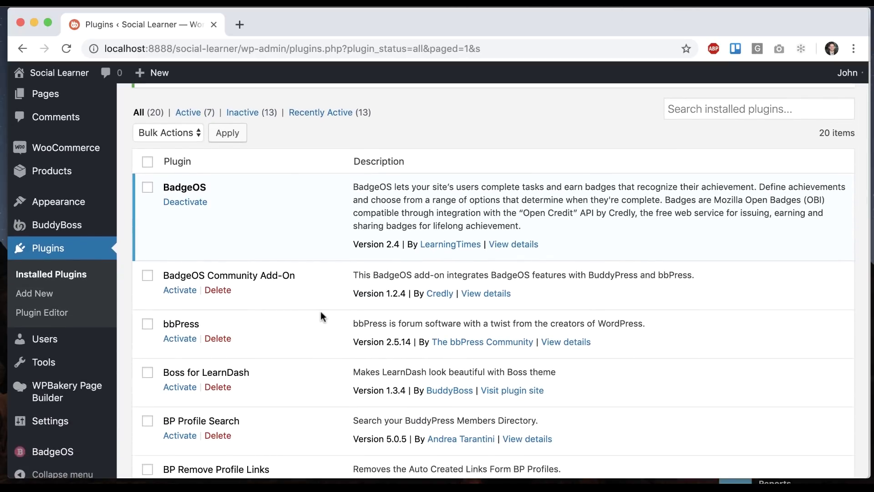
scroll(321, 311, "up", 3)
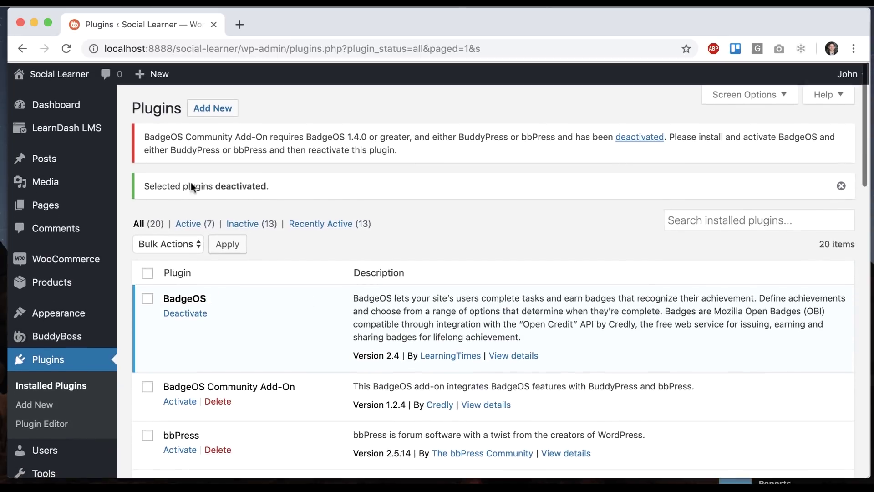
Upload buddyboss-platform.zip from the 1.0.2 folder as a new plugin and install it
left_click(220, 105)
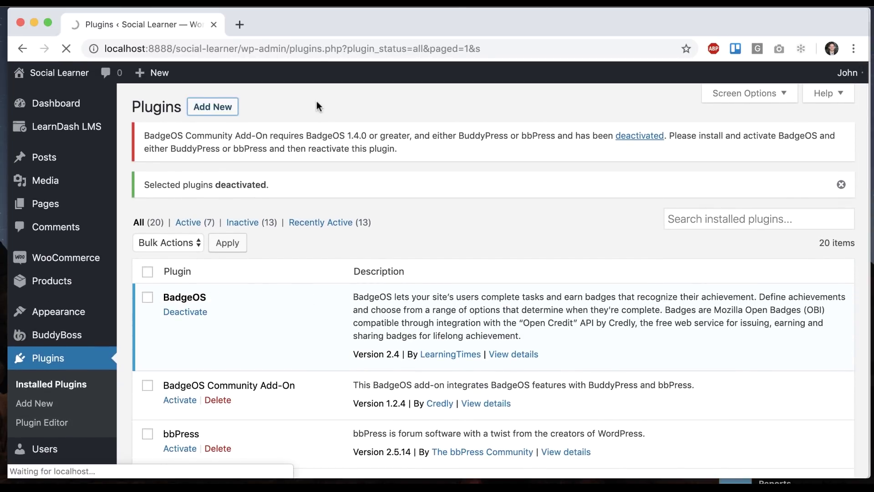
left_click(279, 105)
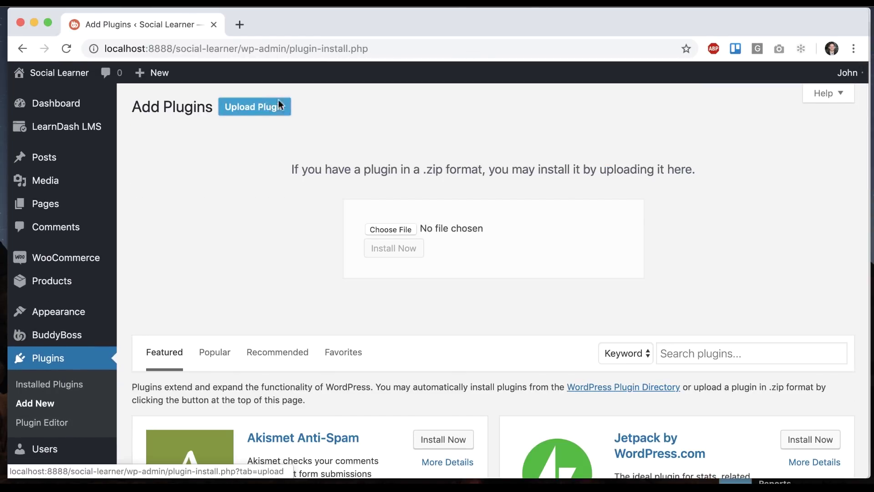
left_click(386, 229)
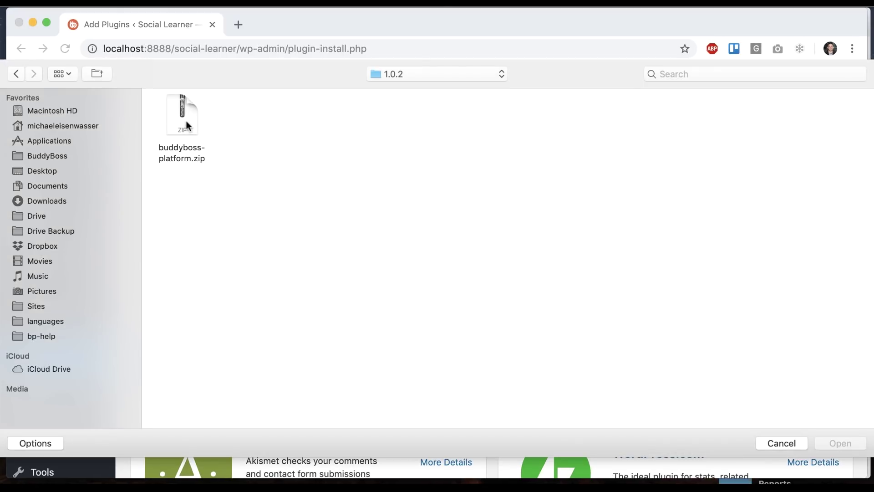
left_click(183, 152)
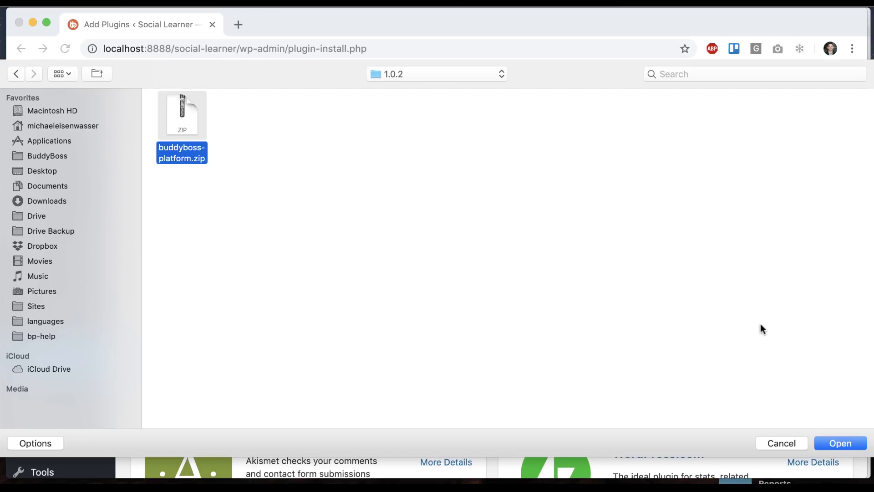
left_click(830, 441)
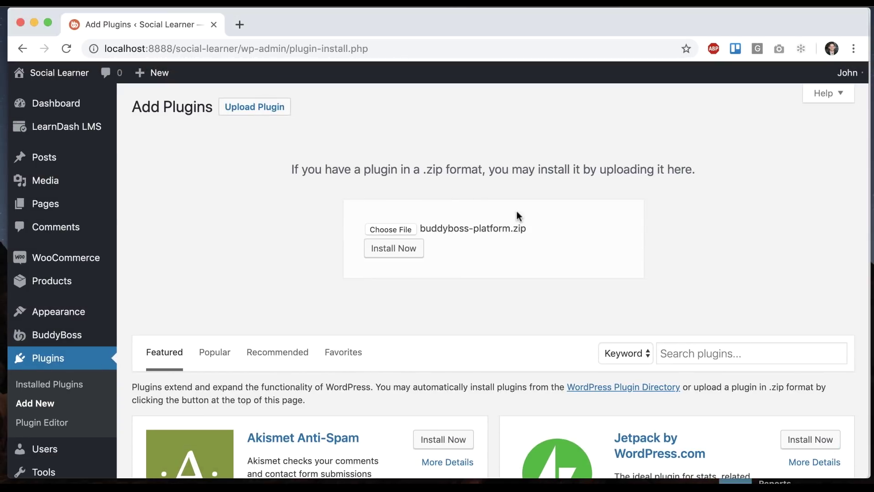
left_click(415, 248)
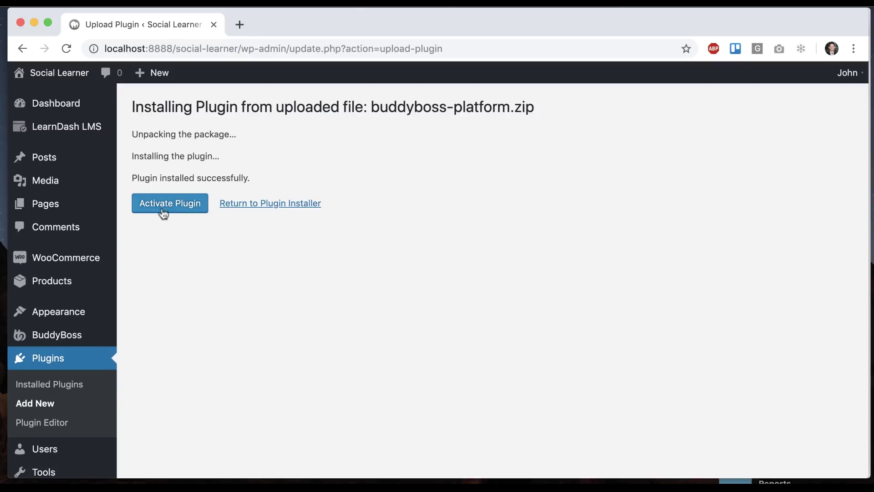
Activate the BuddyBoss Platform plugin, skim its New in BuddyBoss welcome window and close it
left_click(163, 210)
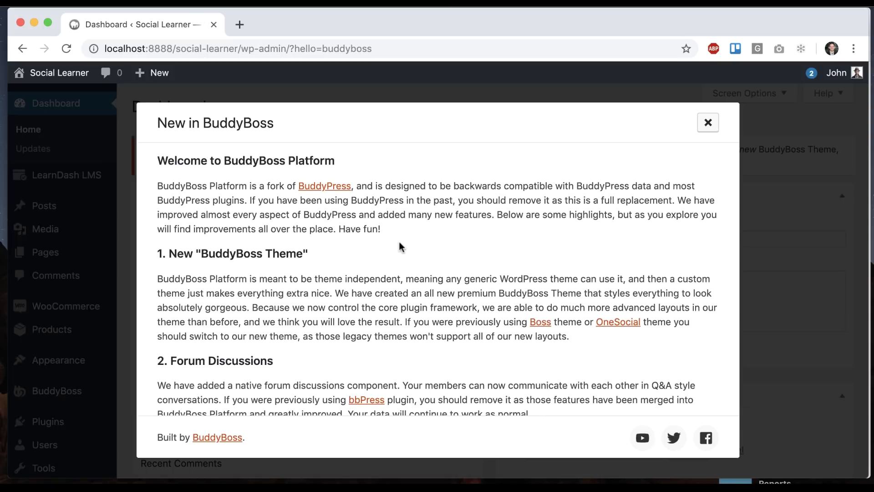
scroll(399, 244, "down", 5)
key("Escape")
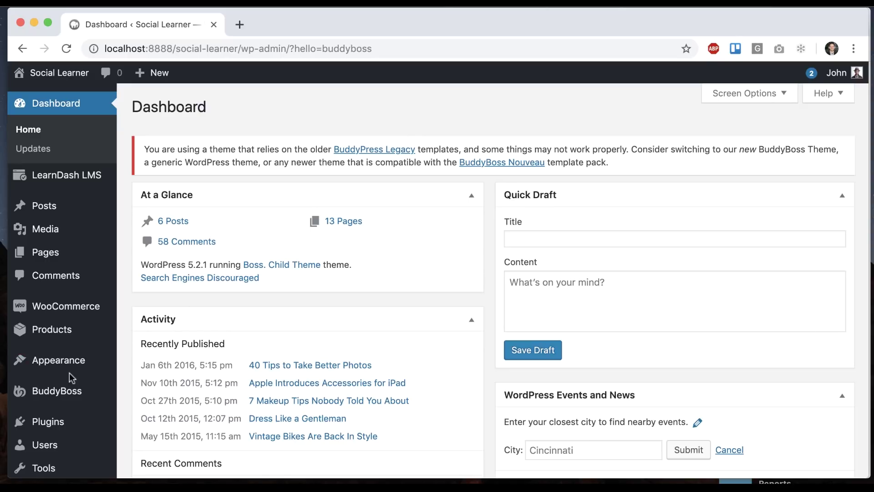
Upload buddyboss-theme.zip from the 1.0.1 folder as a new theme, install it and activate it
mouse_move(73, 371)
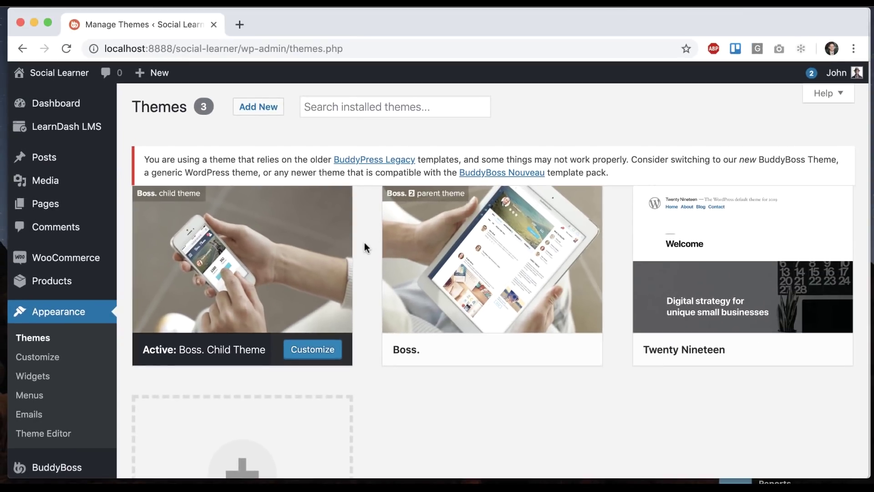
left_click(257, 107)
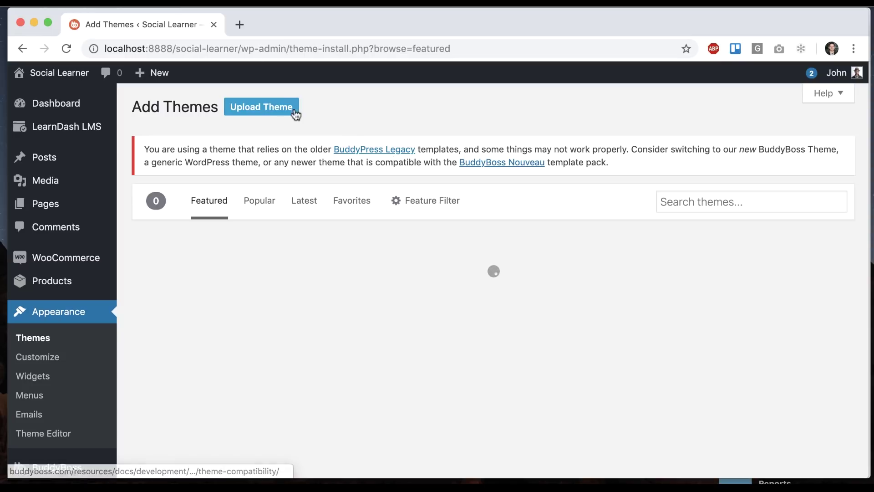
left_click(273, 110)
left_click(389, 285)
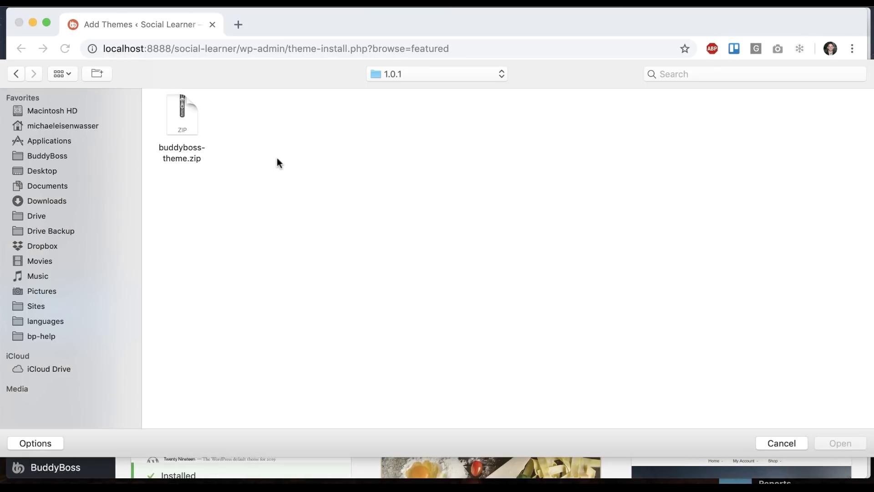
left_click(180, 155)
left_click(837, 443)
left_click(399, 304)
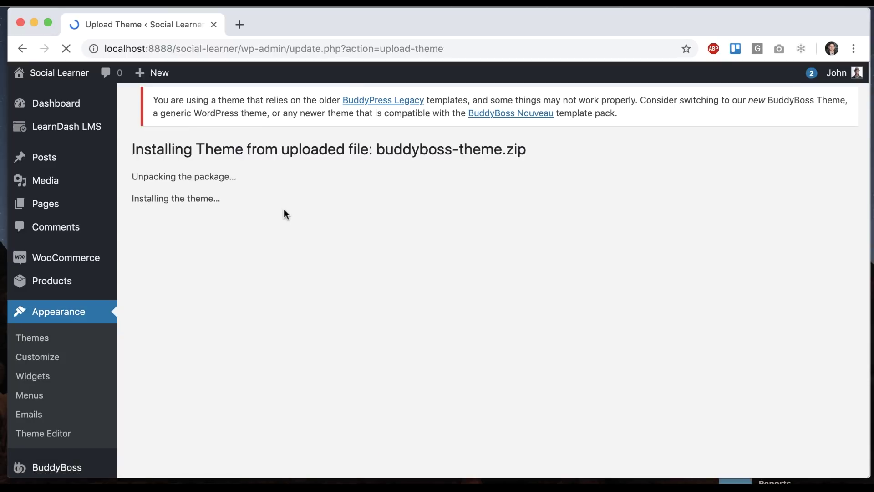
left_click(212, 255)
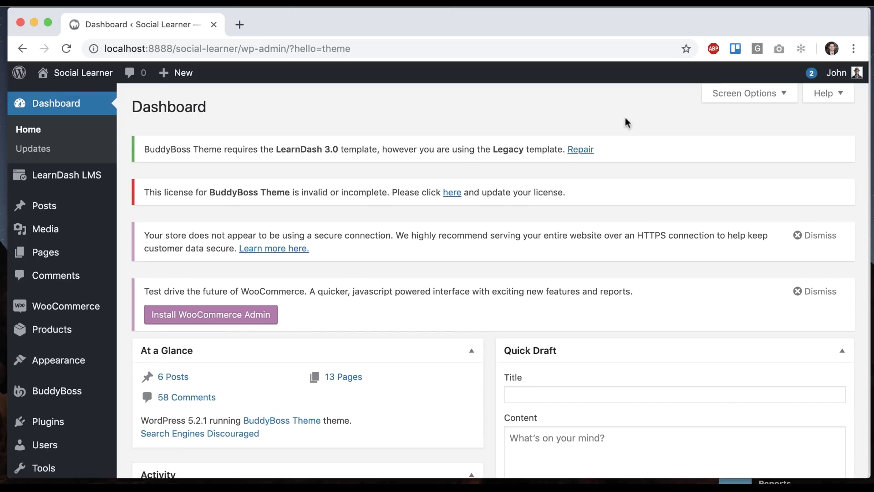
Upload buddyboss-theme-child.zip from the 1.0.0 folder as a new theme, install it and activate it
mouse_move(112, 366)
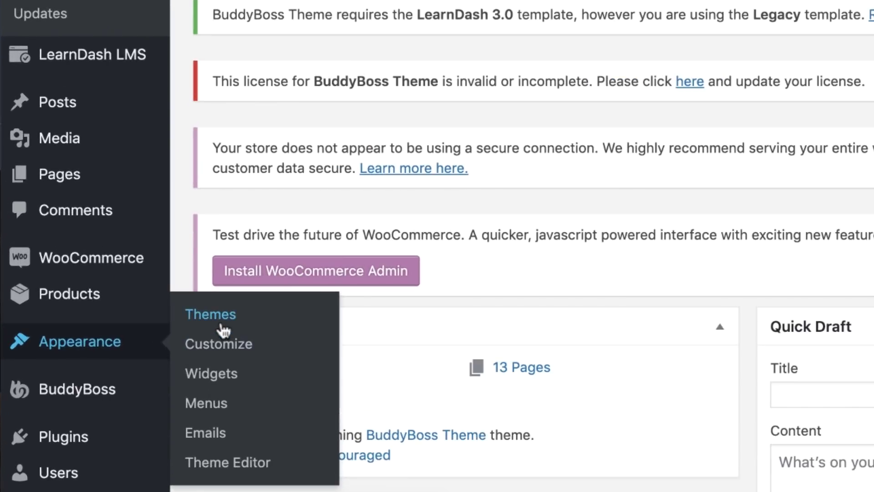
left_click(211, 314)
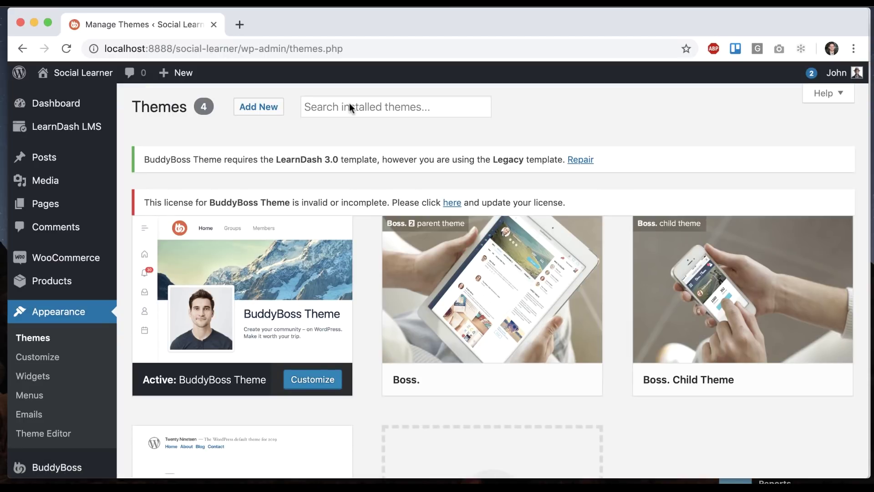
scroll(362, 272, "down", 3)
scroll(363, 272, "up", 3)
mouse_move(267, 240)
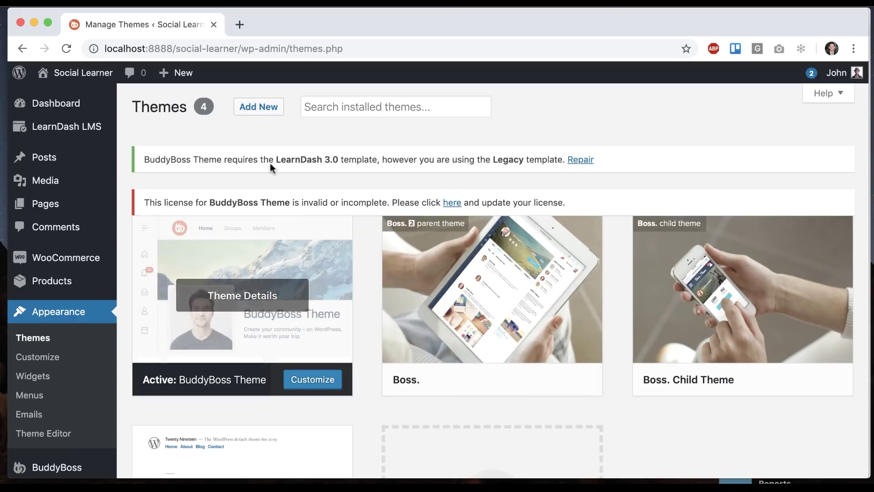
left_click(261, 110)
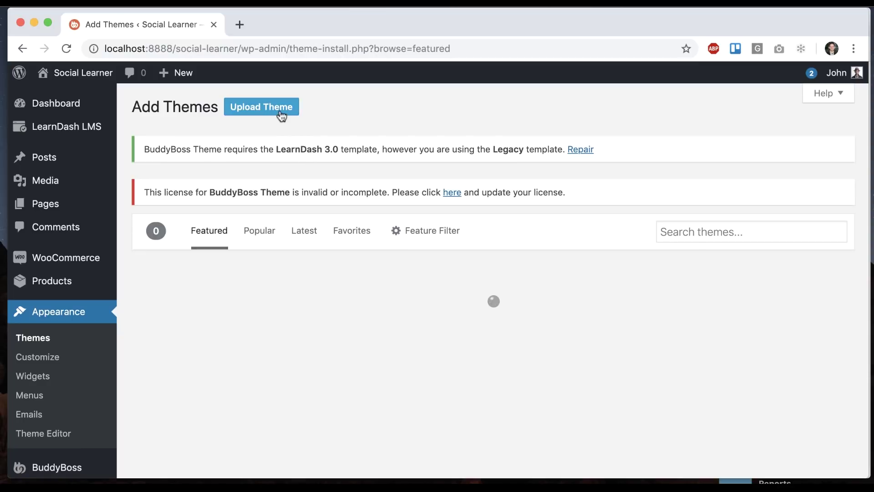
left_click(279, 112)
left_click(380, 312)
left_click(190, 123)
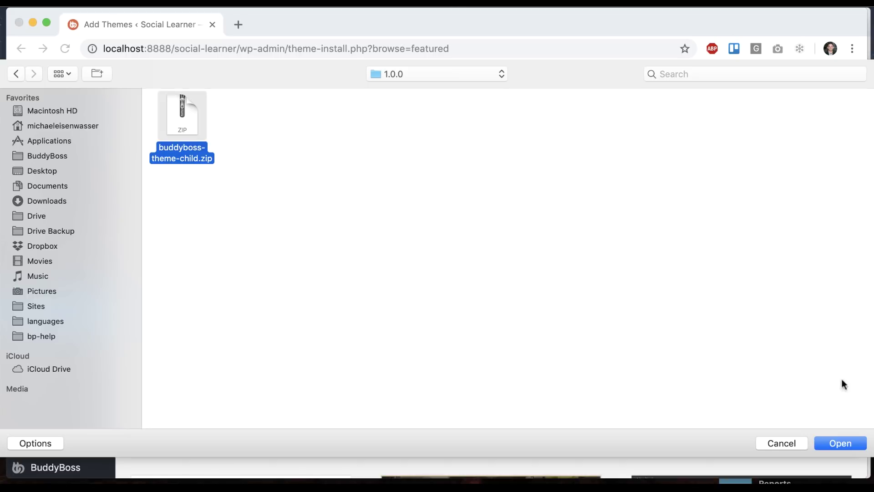
left_click(829, 442)
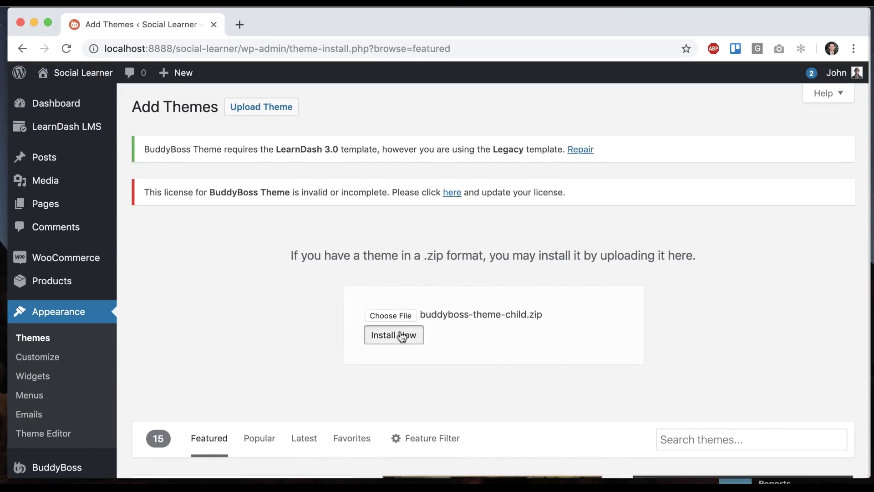
left_click(394, 334)
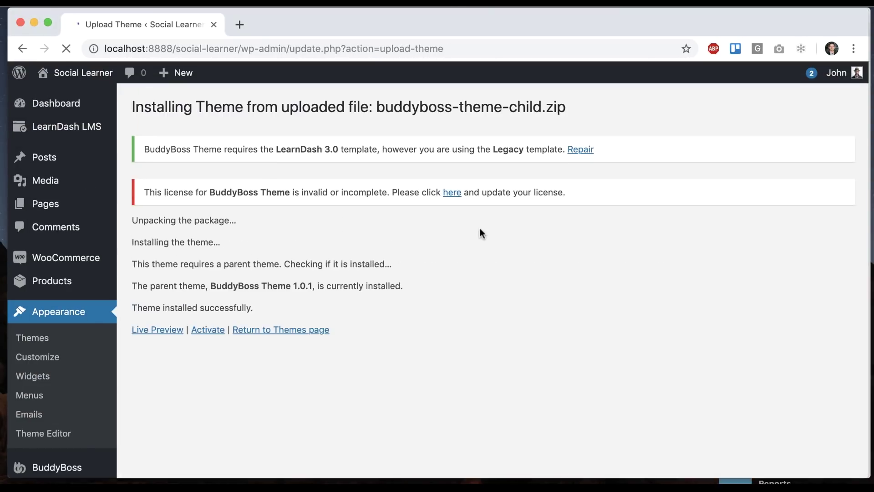
left_click(206, 335)
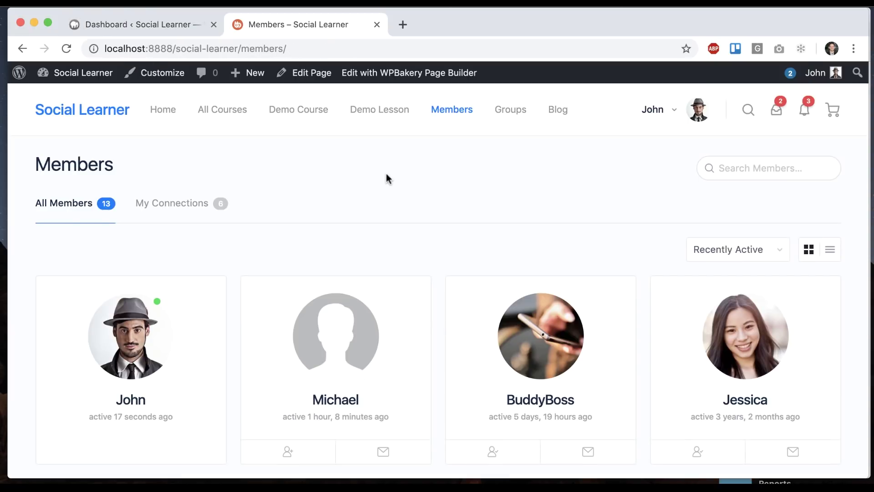
Look through the Members and Groups directories on the front end to check how they display
scroll(387, 173, "down", 10)
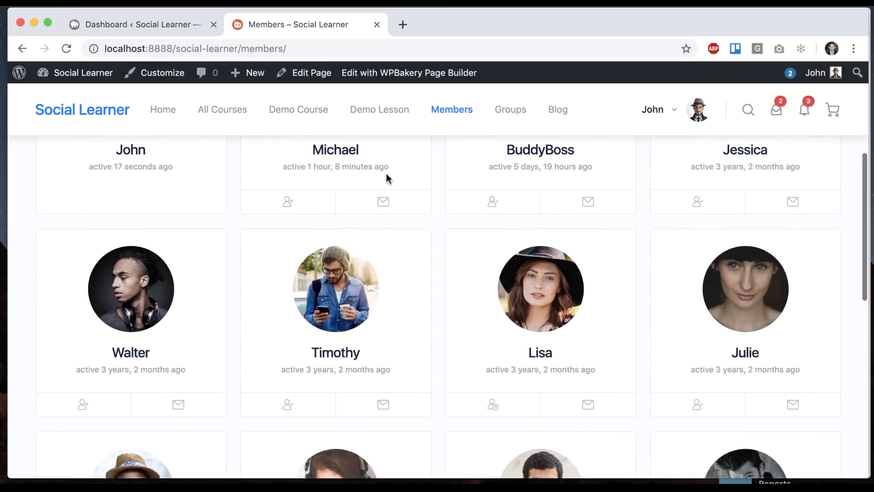
scroll(387, 174, "up", 15)
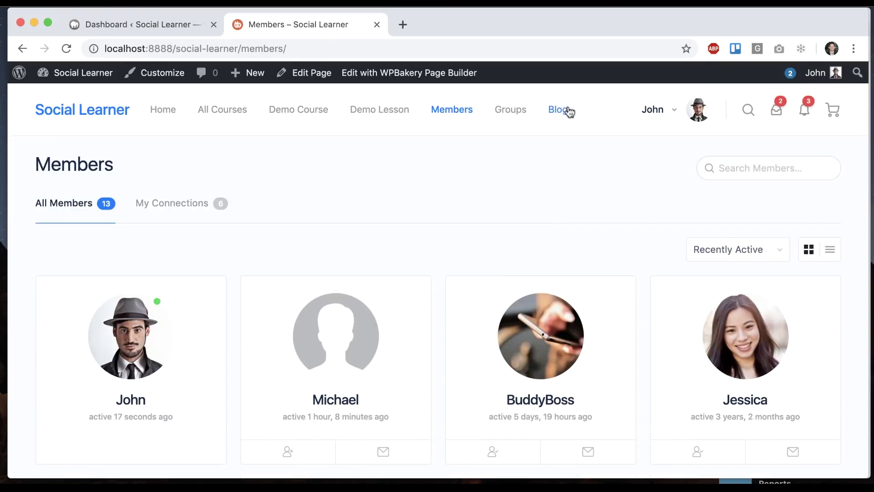
left_click(515, 115)
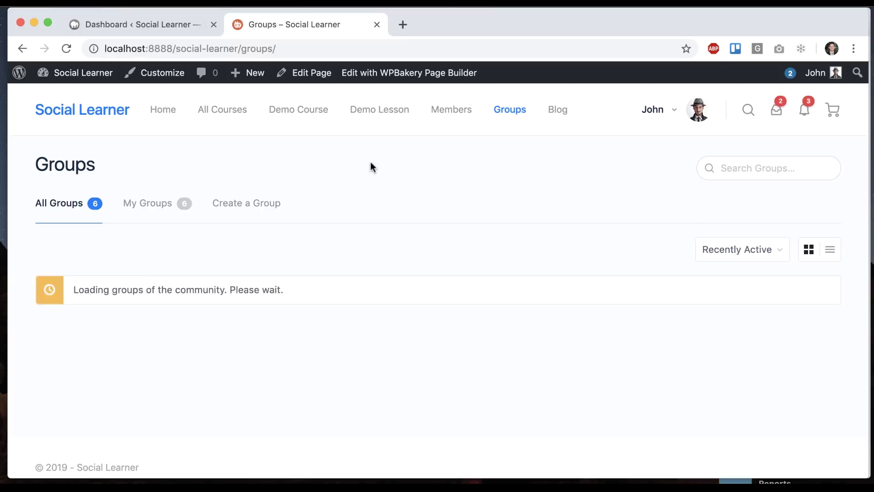
scroll(371, 164, "down", 8)
scroll(370, 164, "up", 8)
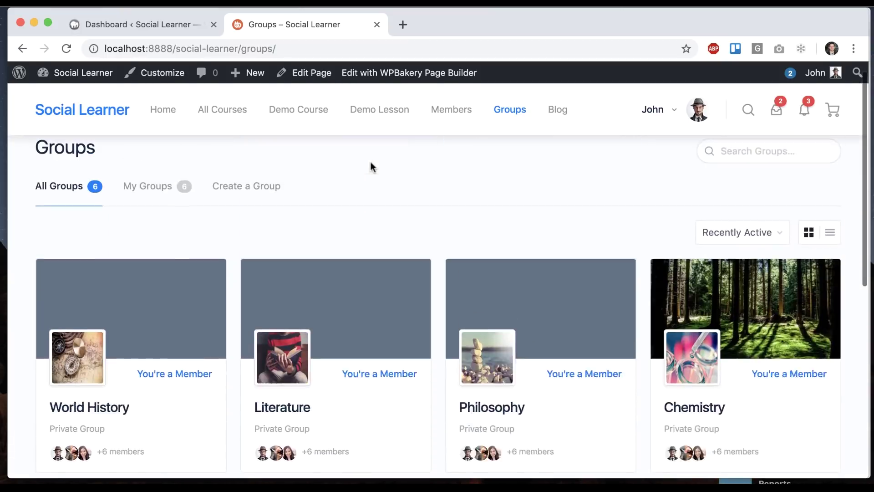
Open the front-end All Courses page for editing and examine the course list shortcode in its Classic block
left_click(301, 116)
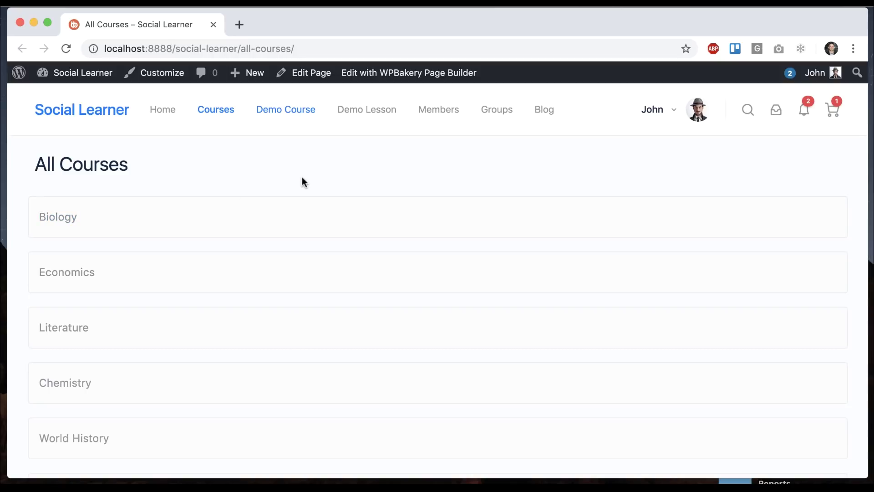
left_click(304, 74)
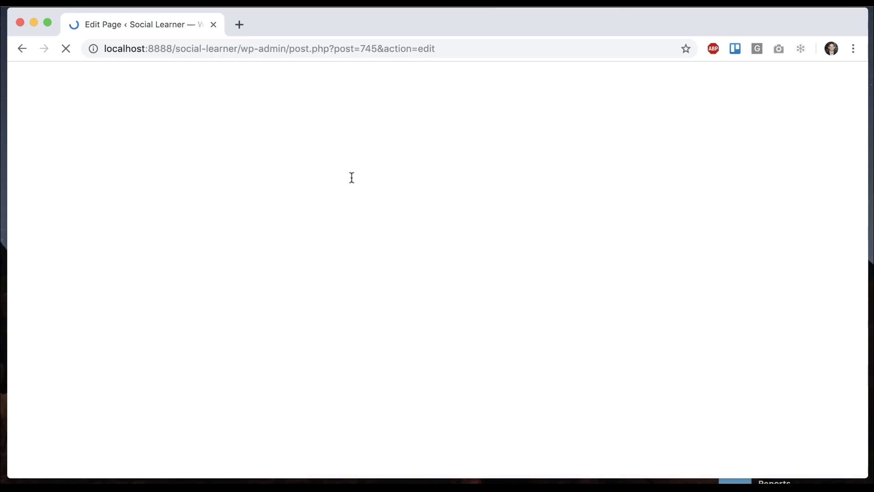
left_click(428, 145)
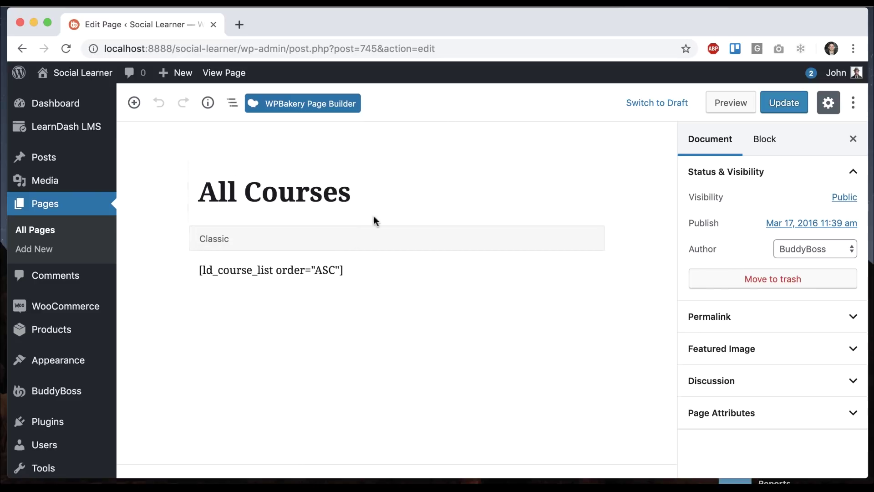
left_click(290, 271)
left_click(349, 315)
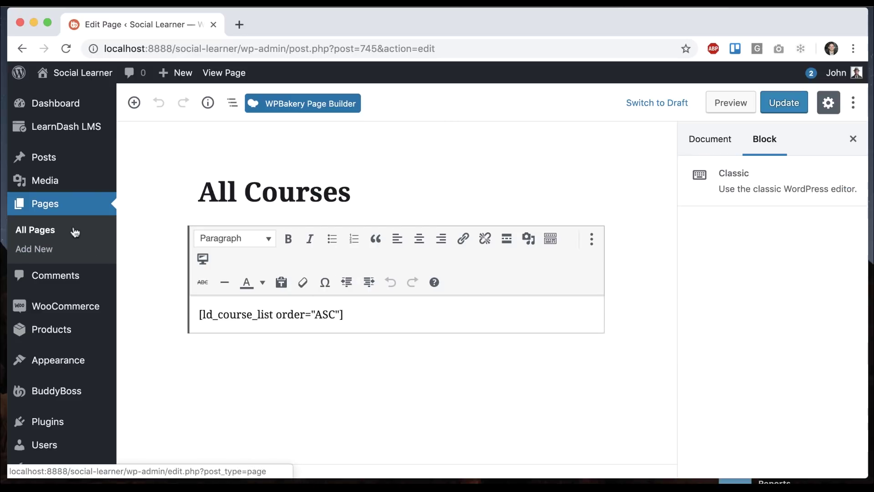
From the list of all pages, copy the site's base address and load it with courses/ appended in a new browser tab
left_click_drag(114, 41, 104, 45)
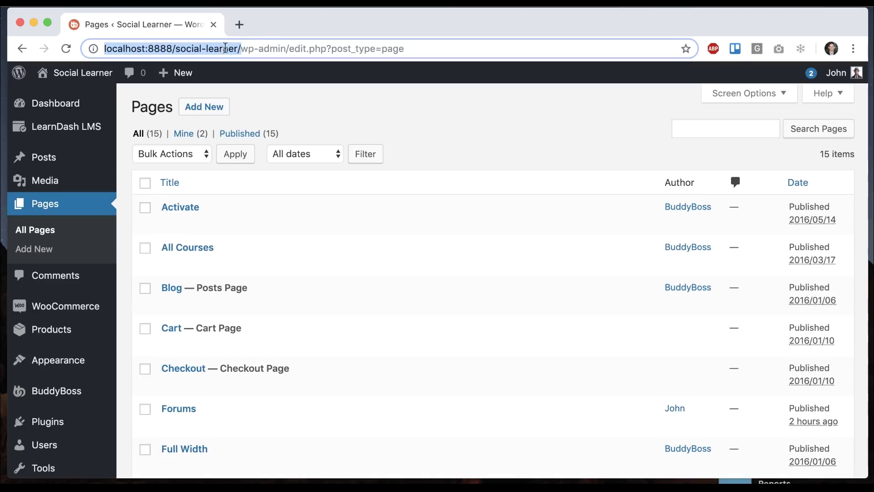
key("super+c")
key("super+t")
key("super+v")
type("courses/")
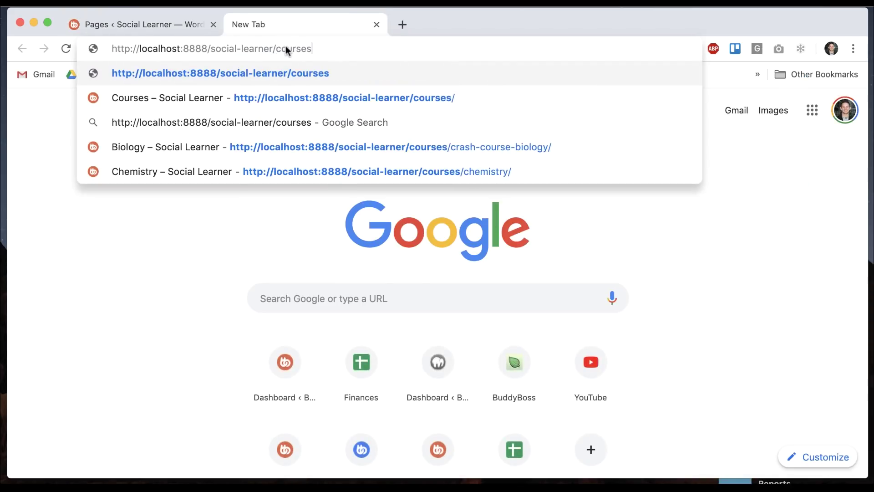
key("Return")
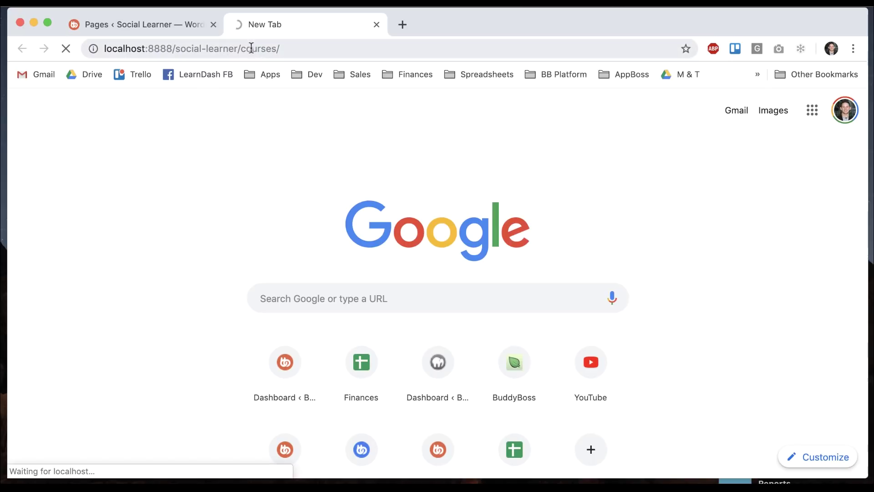
Return to the pages list and move the All Courses page to the trash
left_click(164, 24)
scroll(292, 233, "down", 2)
left_click(246, 234)
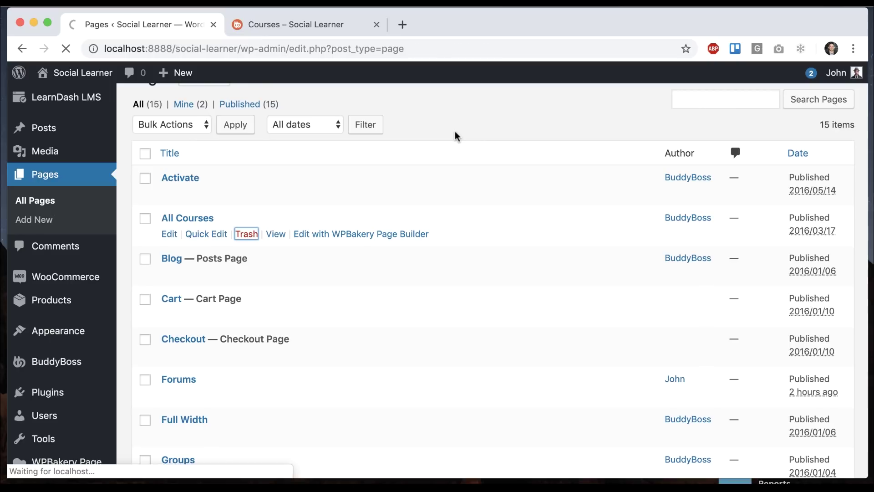
Open the Titlebar menu for editing, copy the address of the Courses page from its browser tab and return to the menu
scroll(84, 332, "down", 5)
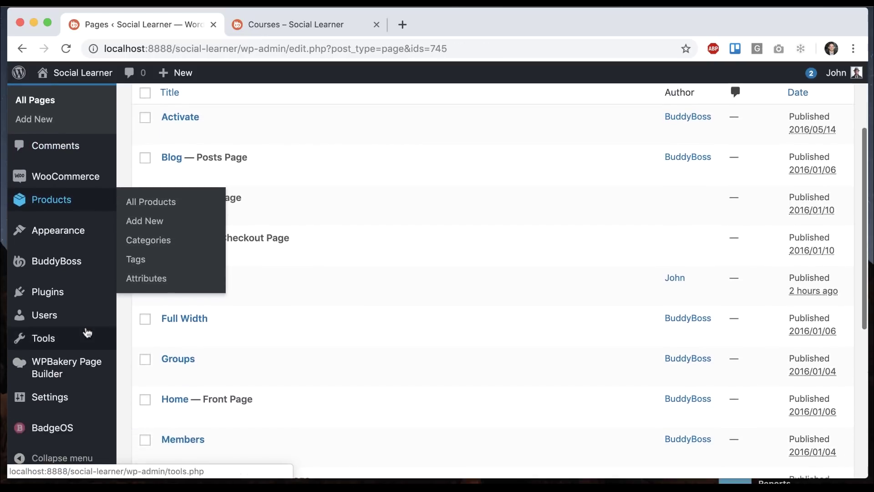
mouse_move(93, 232)
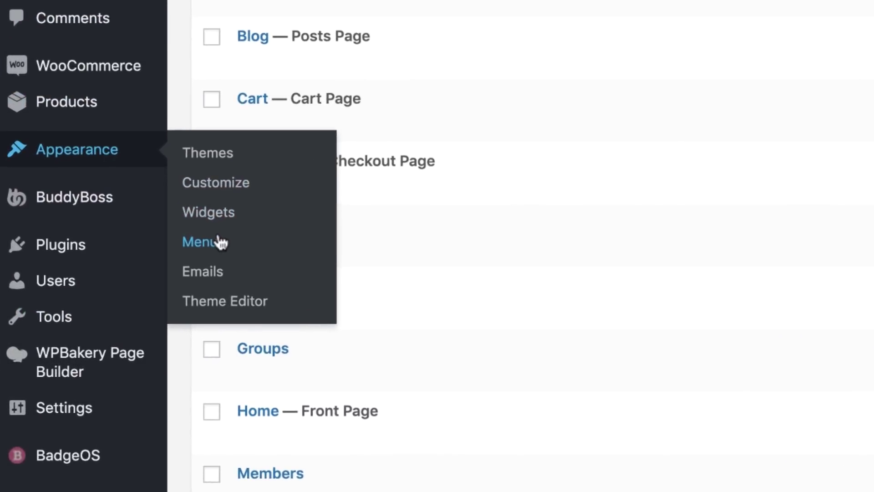
left_click(217, 242)
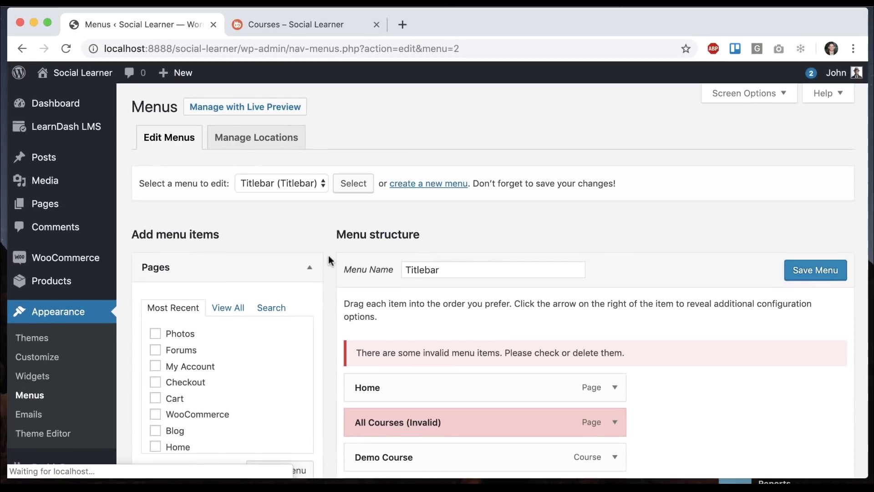
scroll(329, 255, "down", 5)
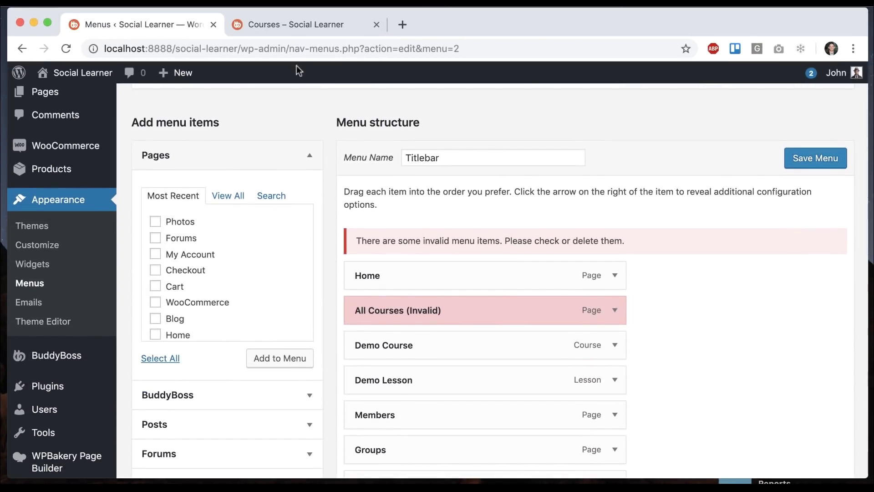
left_click(297, 30)
left_click(272, 46)
left_click(178, 26)
Add a custom link to the Titlebar menu with the copied Courses page address and the link text Courses
scroll(291, 328, "down", 3)
scroll(326, 336, "down", 10)
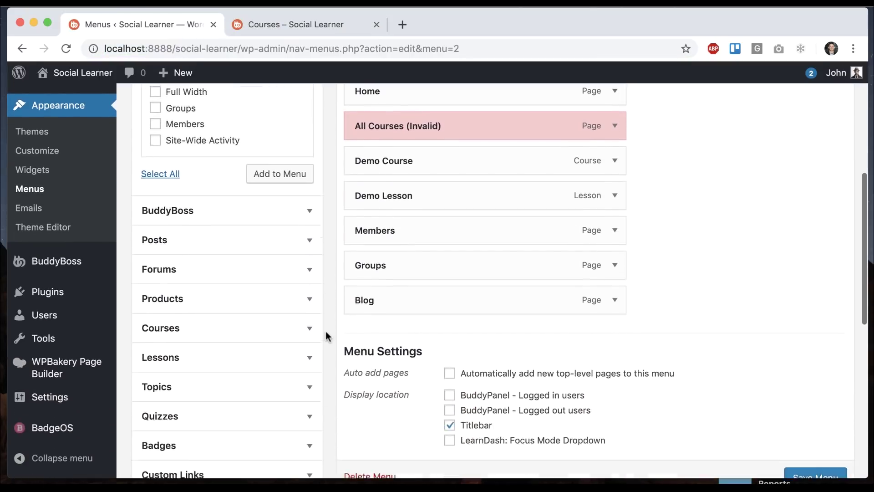
left_click(267, 394)
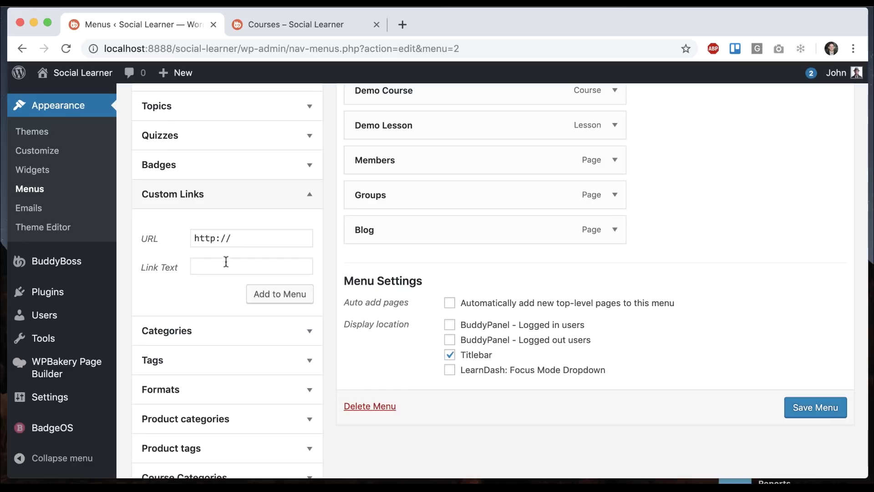
left_click(227, 238)
key("super+a")
key("super+v")
left_click(213, 261)
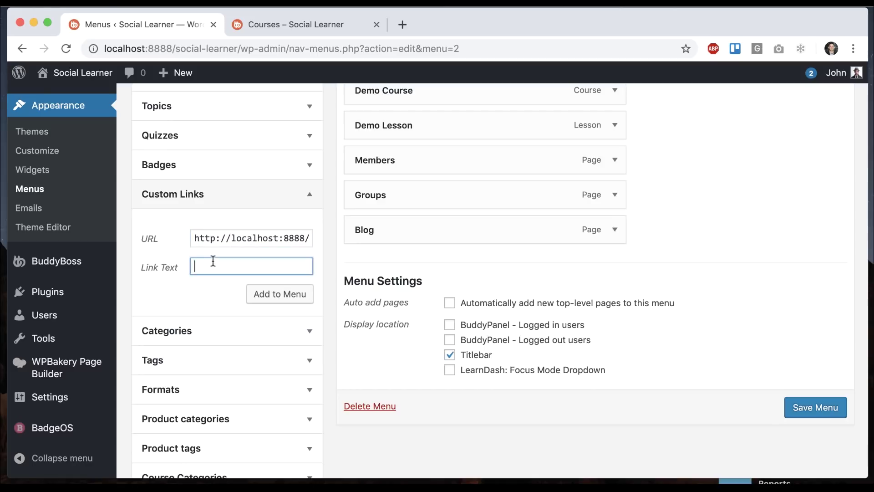
type("Courses")
left_click(274, 294)
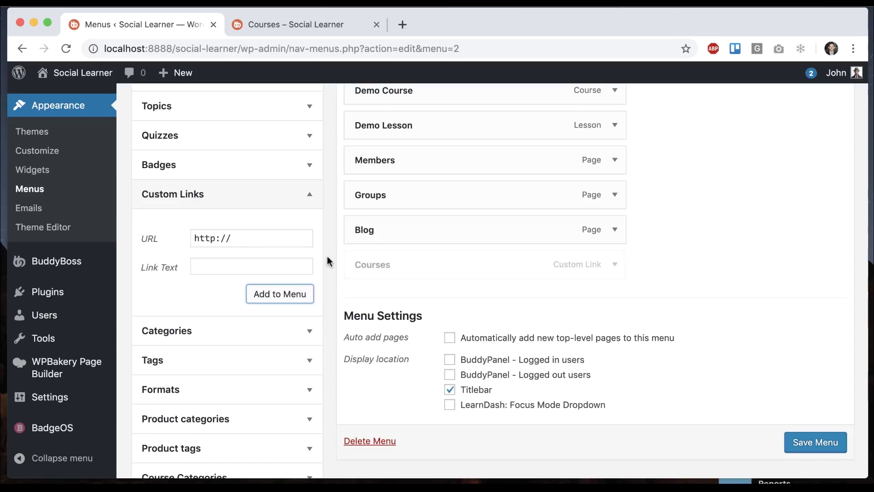
Move the Courses link directly below Home in the menu structure and remove the invalid All Courses item
scroll(327, 256, "up", 3)
left_click_drag(387, 416, 537, 233)
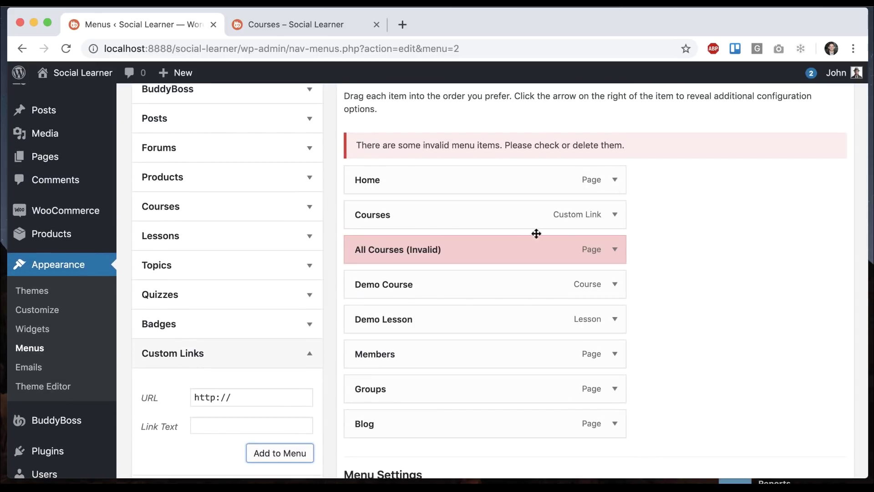
left_click(615, 250)
left_click(368, 399)
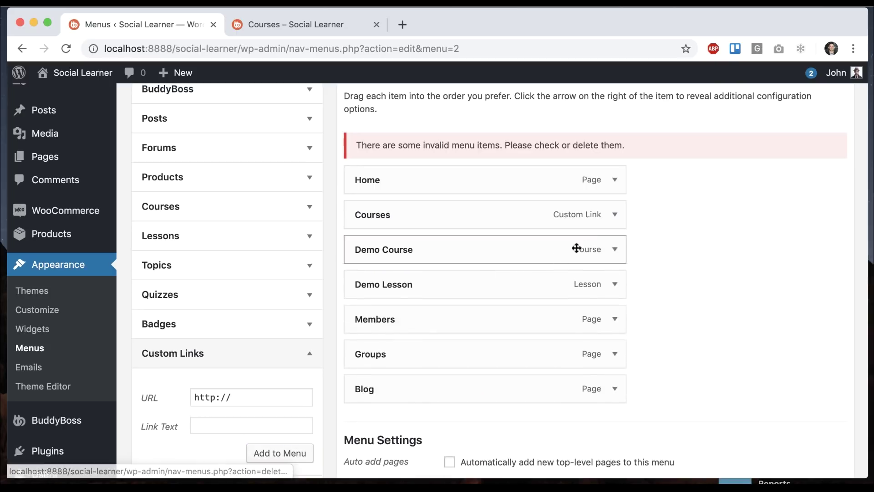
Save the Titlebar menu and reload the Courses page on the site to check its navigation
scroll(674, 306, "down", 1)
scroll(675, 306, "down", 5)
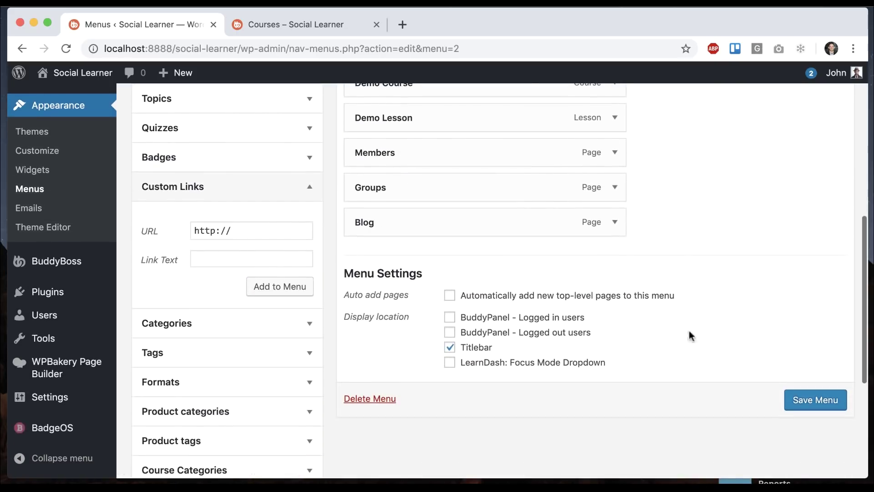
left_click(818, 400)
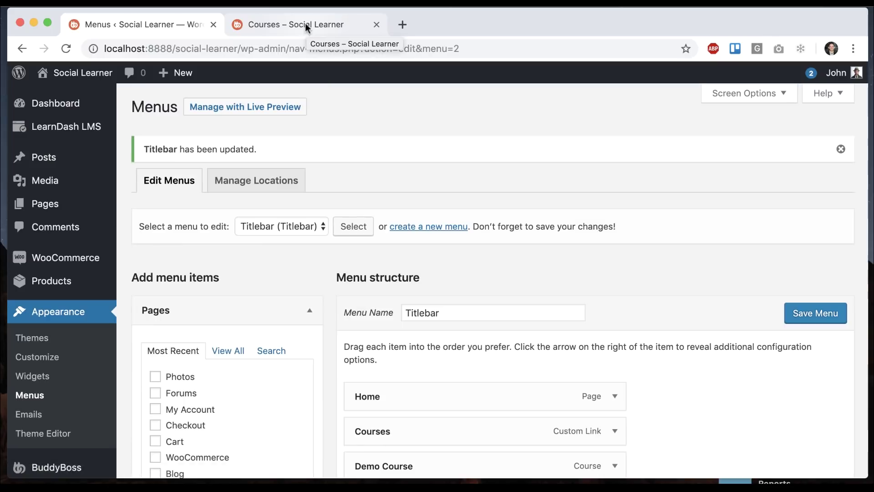
left_click(306, 26)
key("Return")
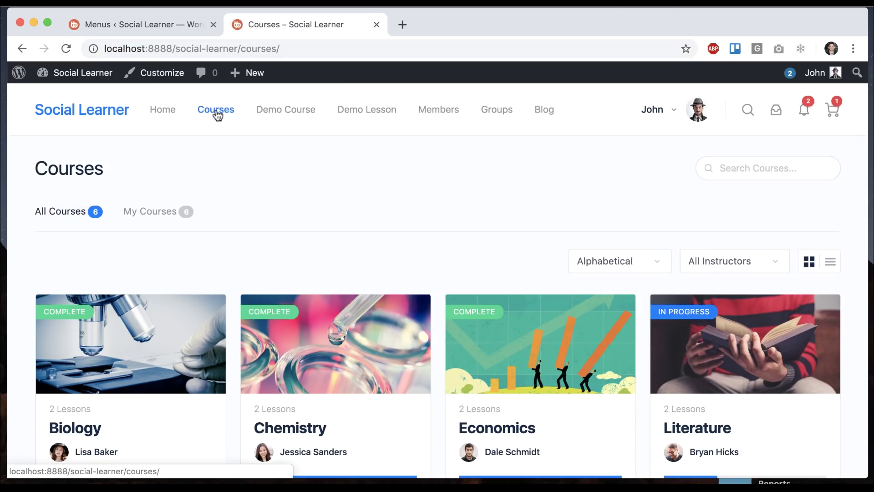
Return to the Titlebar menu editor and open the settings of the Courses item
left_click(180, 25)
scroll(501, 242, "down", 3)
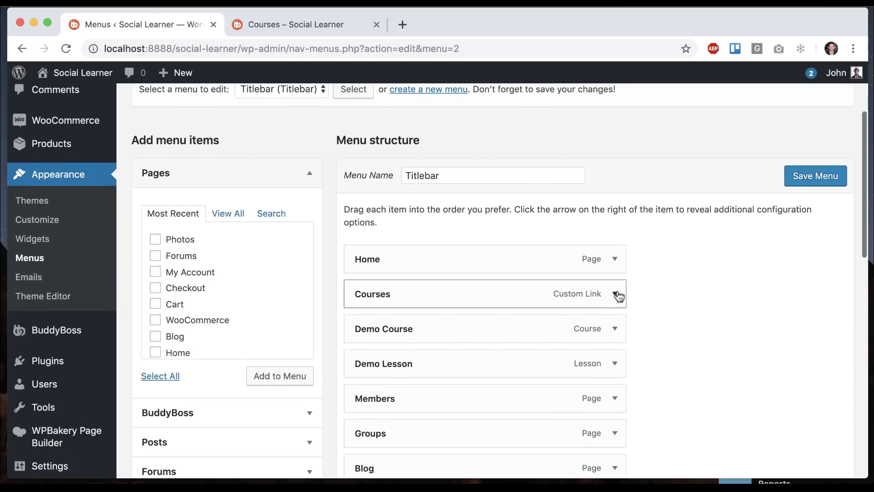
left_click(615, 297)
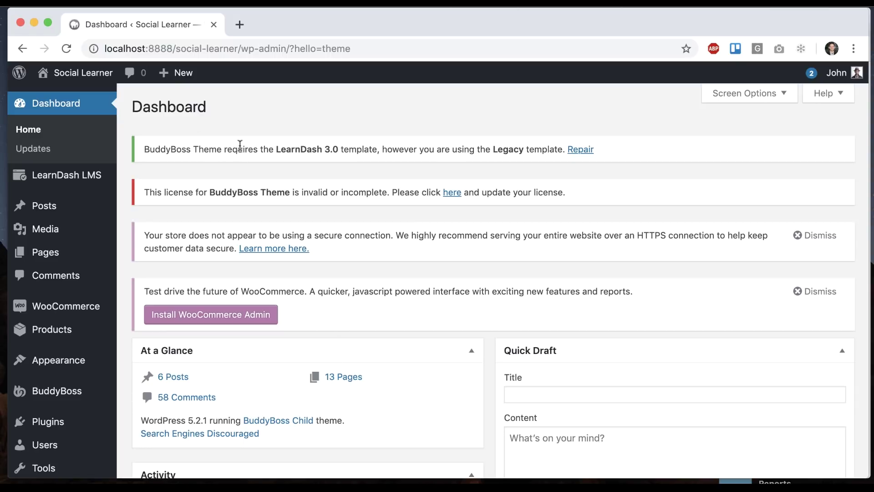
Follow the repair link in the LearnDash template notice, set the active template to LearnDash 3.0 and save
left_click_drag(282, 149, 340, 150)
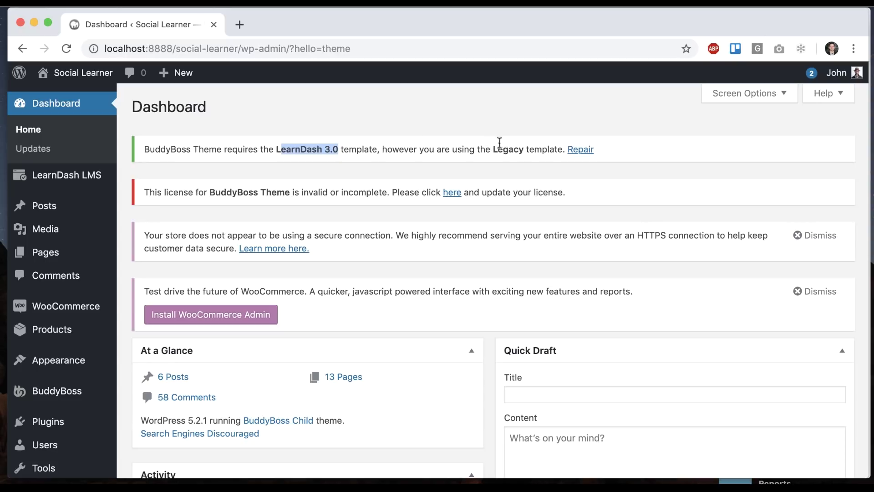
left_click(586, 154)
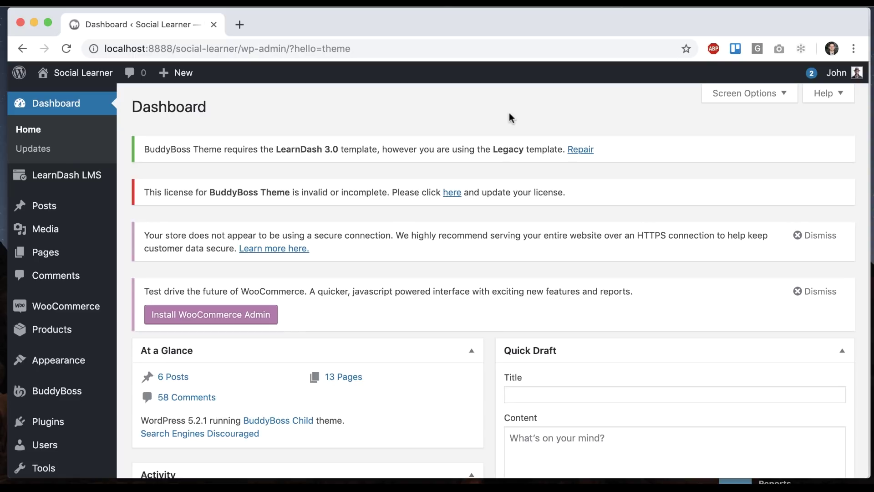
left_click_drag(493, 149, 525, 149)
left_click(509, 147)
left_click(572, 149)
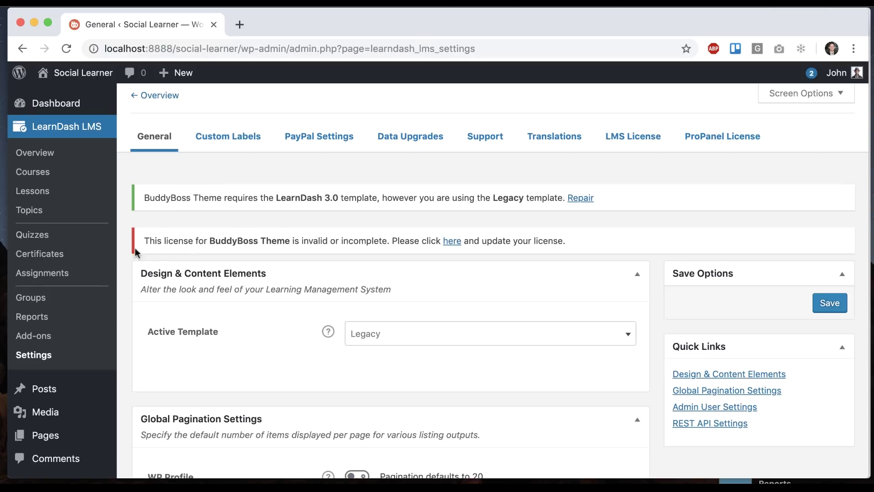
scroll(279, 348, "down", 2)
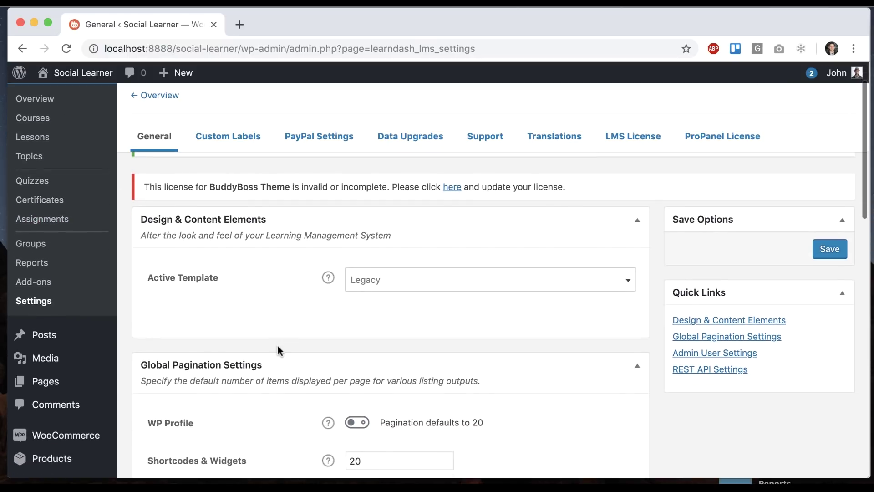
left_click(381, 280)
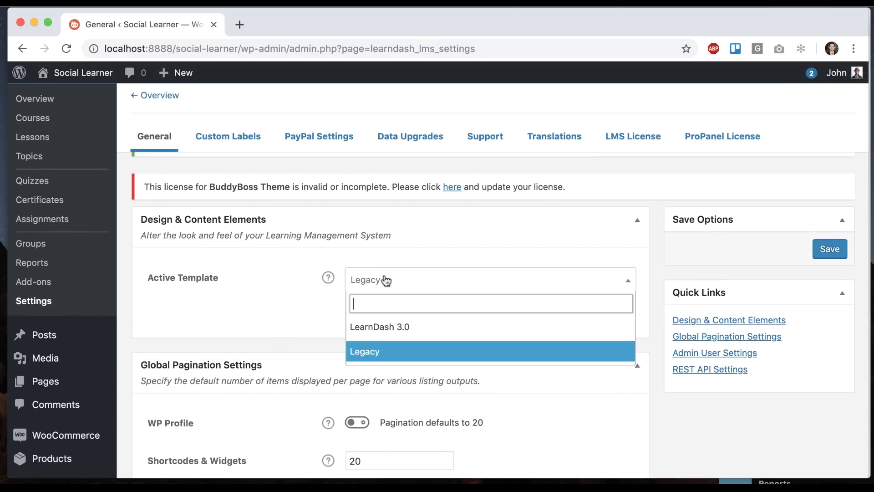
left_click(396, 327)
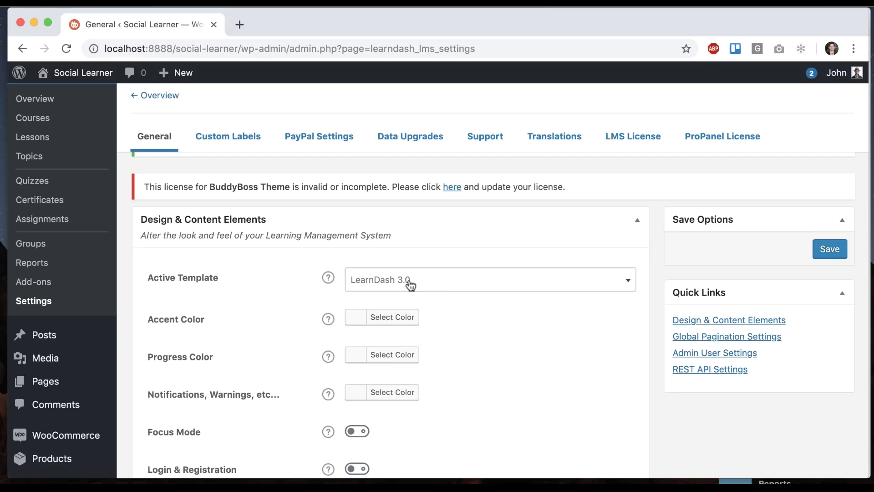
left_click(829, 250)
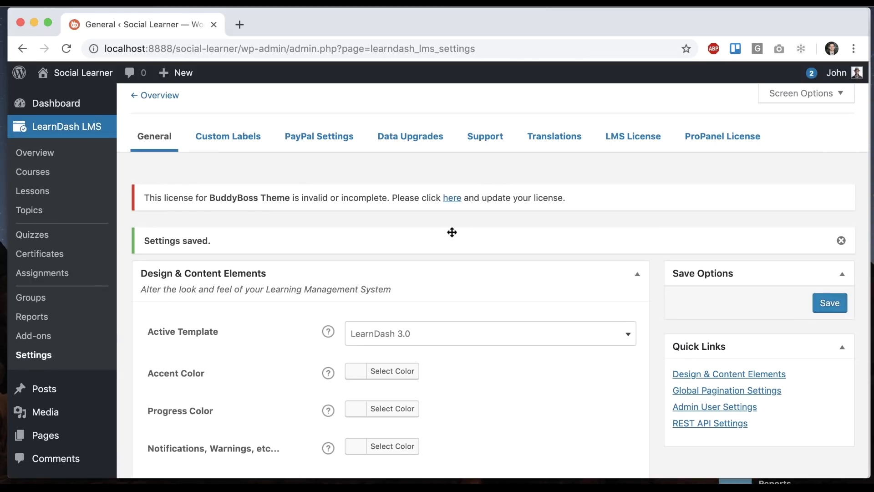
Return to the dashboard and open the BuddyBoss license keys page from the BuddyBoss Theme license notice
left_click(56, 103)
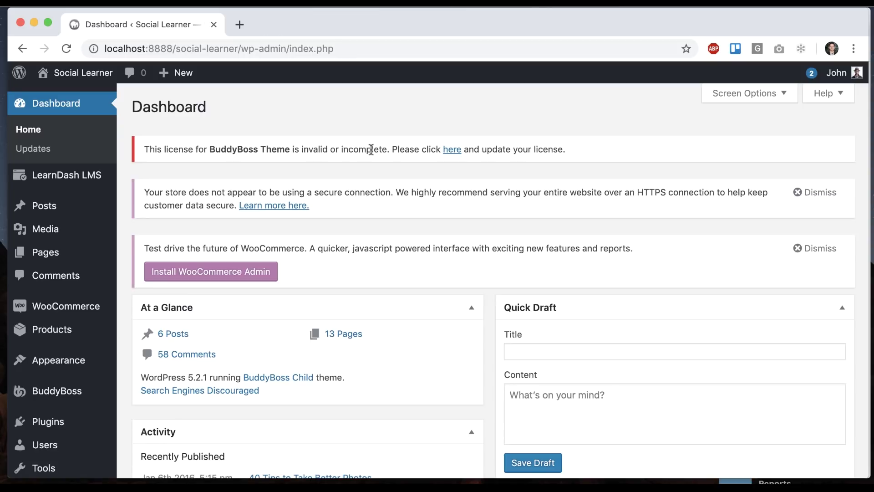
left_click(461, 146)
scroll(441, 111, "down", 5)
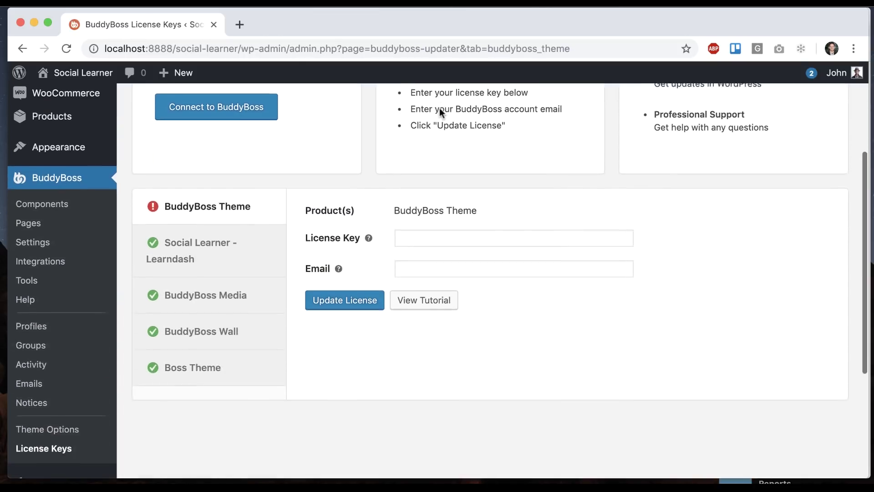
scroll(438, 108, "up", 4)
scroll(214, 318, "down", 1)
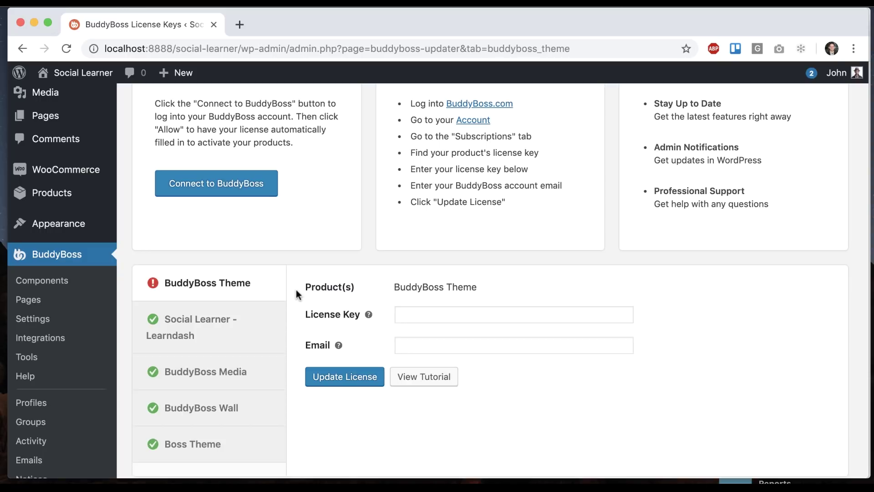
left_click(402, 314)
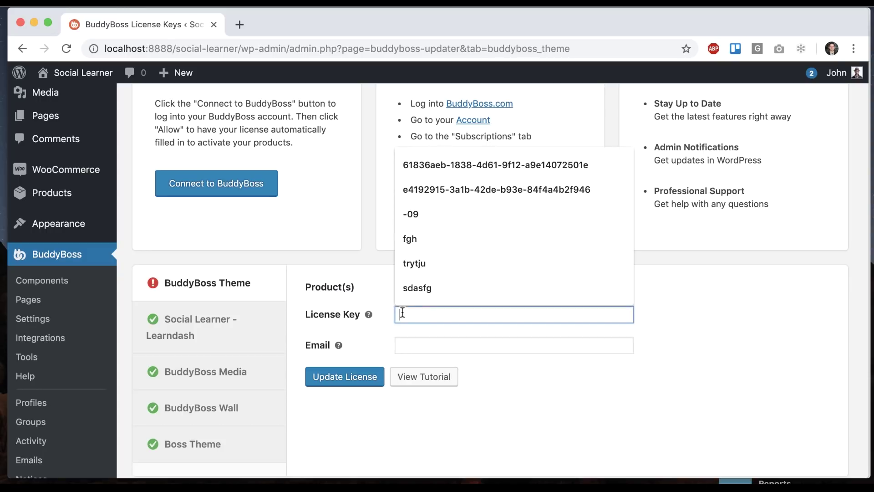
left_click(429, 344)
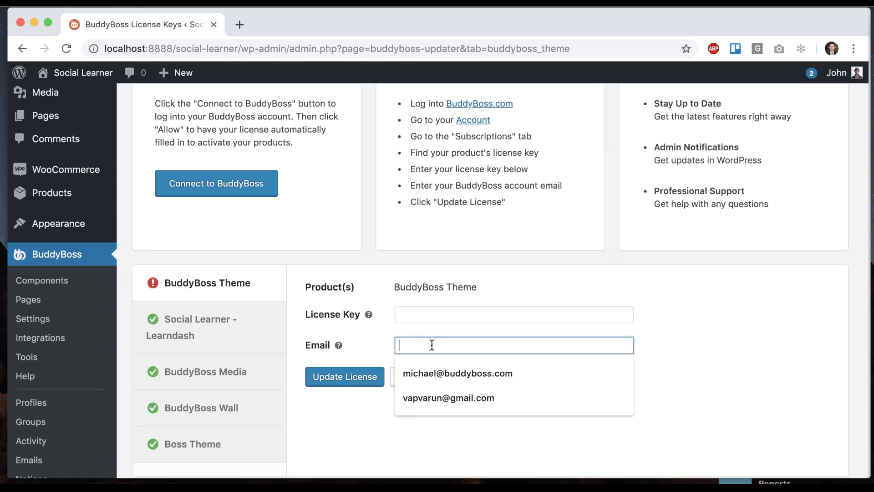
left_click(388, 319)
Connect to BuddyBoss automatically and allow access to the purchase history to activate the BuddyBoss Theme license
scroll(326, 183, "up", 1)
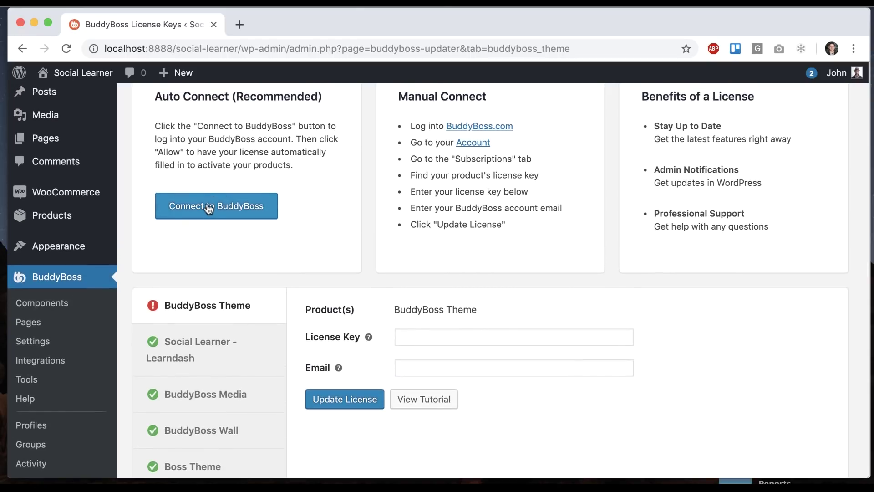
left_click(226, 203)
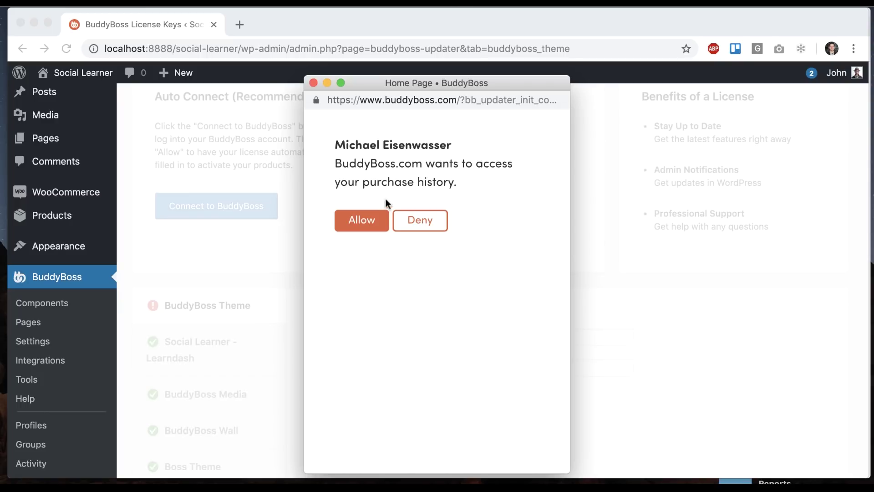
left_click(358, 220)
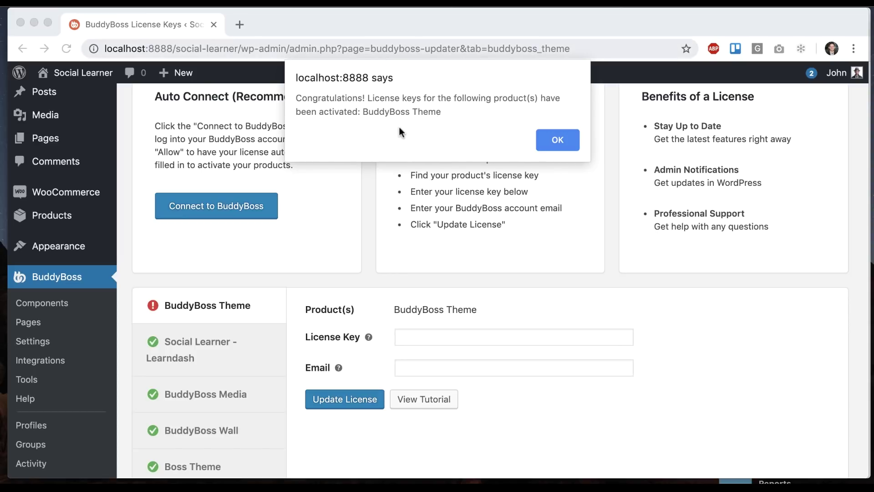
left_click(550, 137)
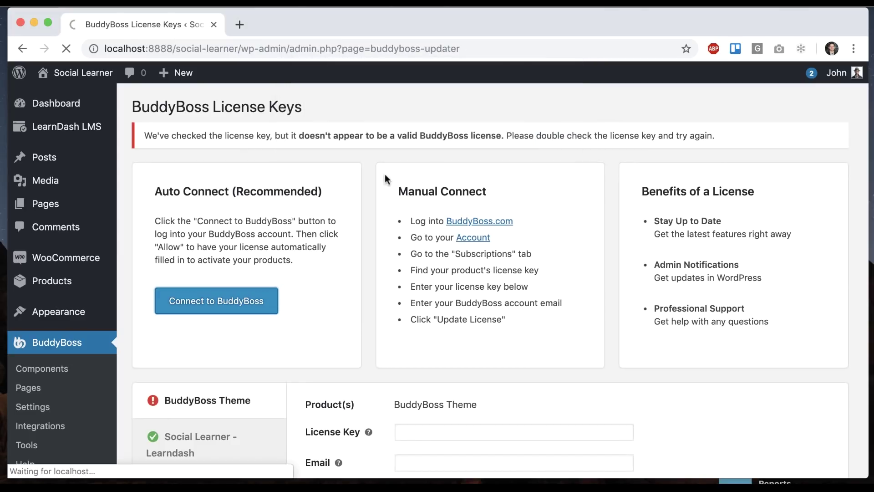
scroll(610, 268, "down", 3)
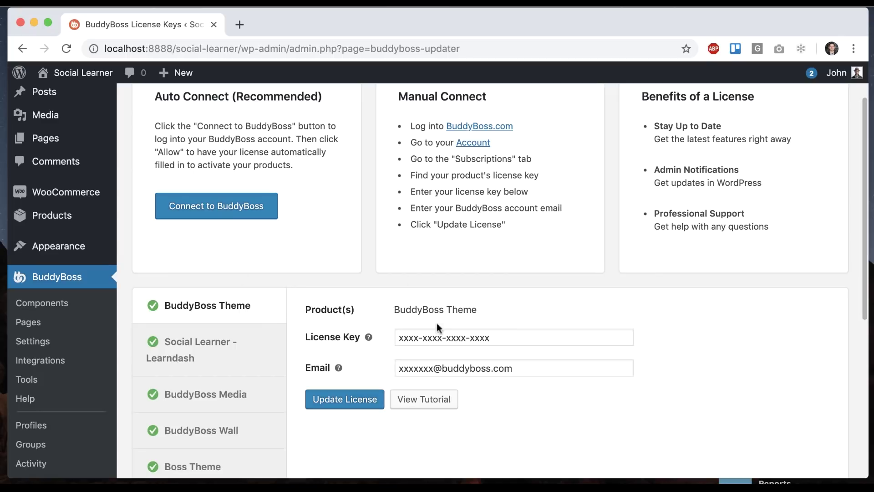
scroll(359, 274, "up", 3)
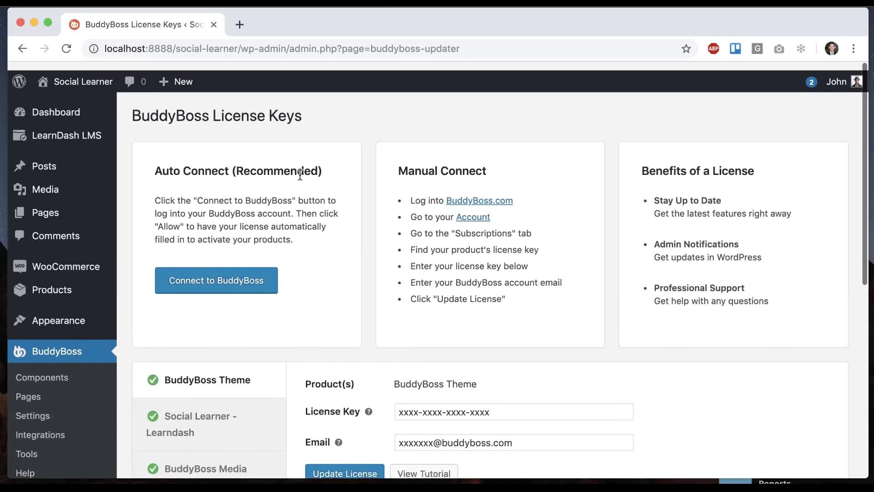
Return to the dashboard and dismiss the secure connection and WooCommerce Admin notices
left_click(41, 103)
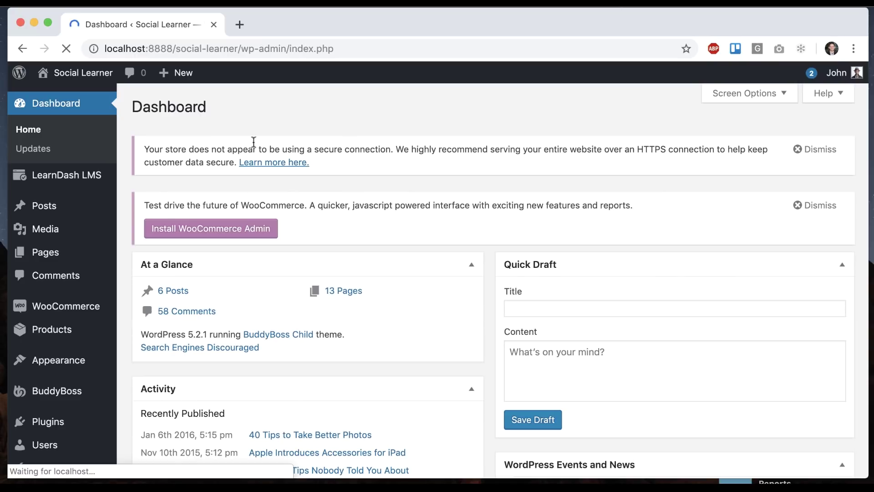
left_click(805, 155)
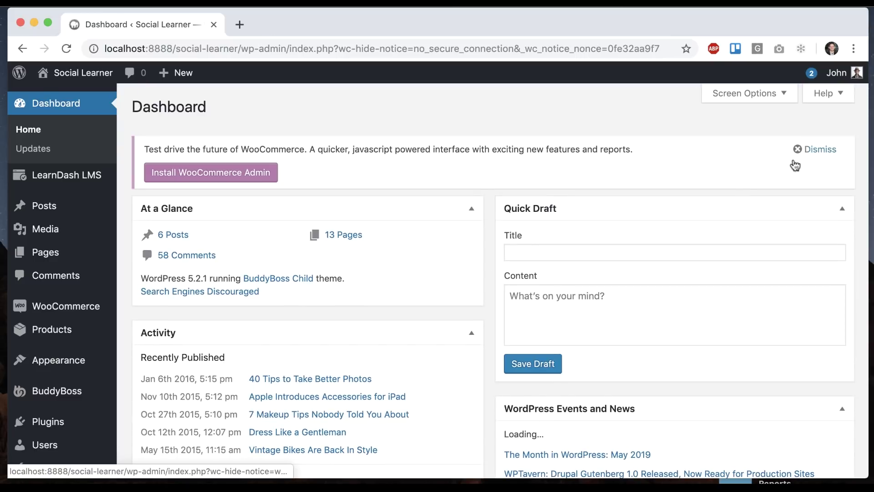
left_click(805, 154)
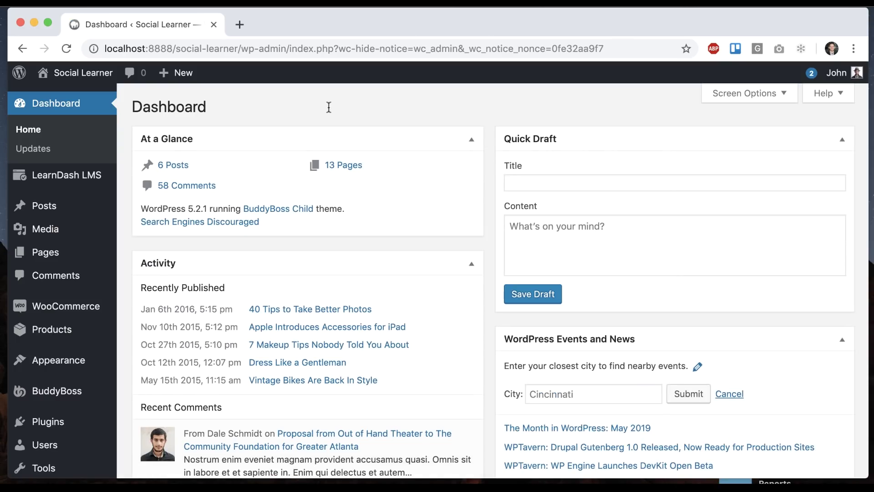
Open the BuddyBoss components list and activate the Forum Discussions component
scroll(328, 107, "down", 5)
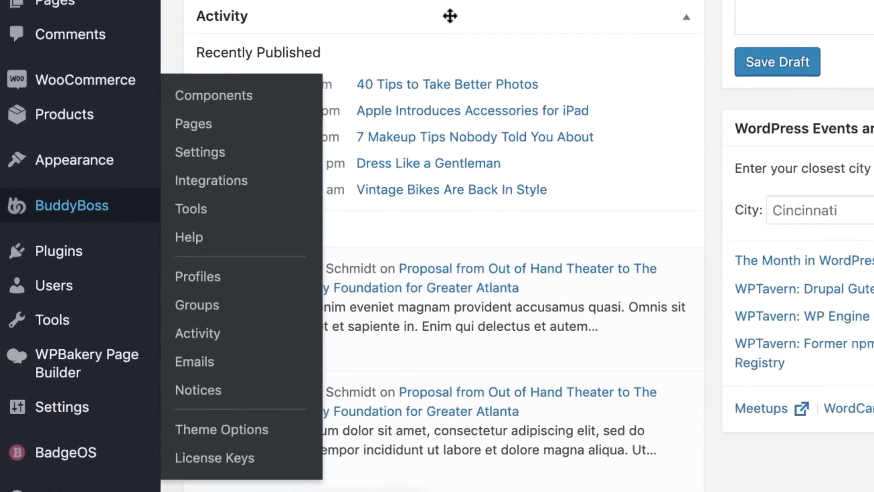
left_click(222, 201)
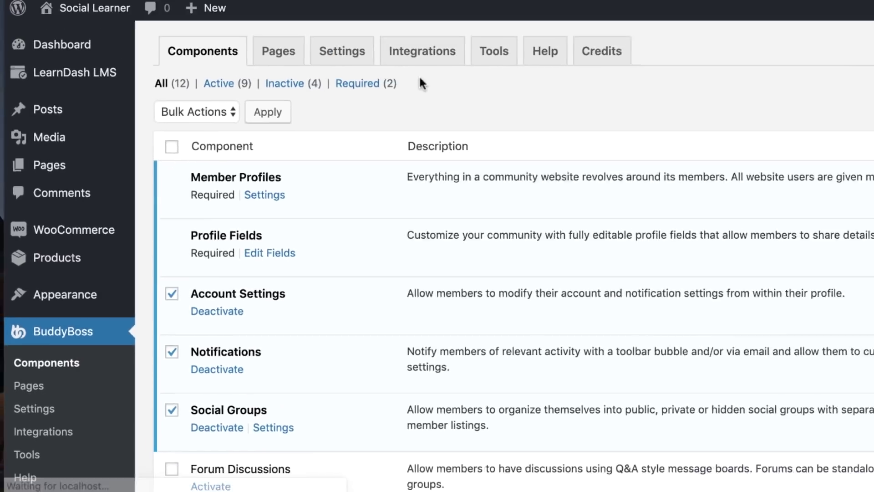
scroll(354, 132, "down", 5)
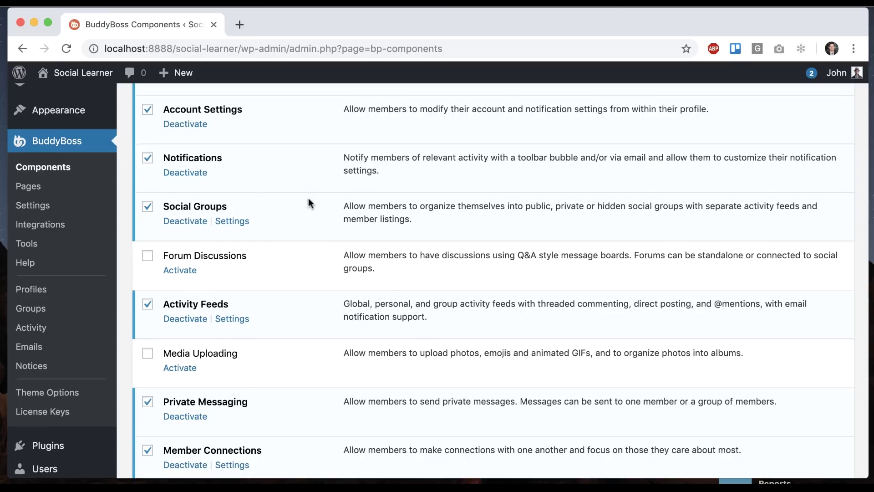
scroll(306, 201, "up", 5)
scroll(307, 201, "down", 3)
left_click(182, 357)
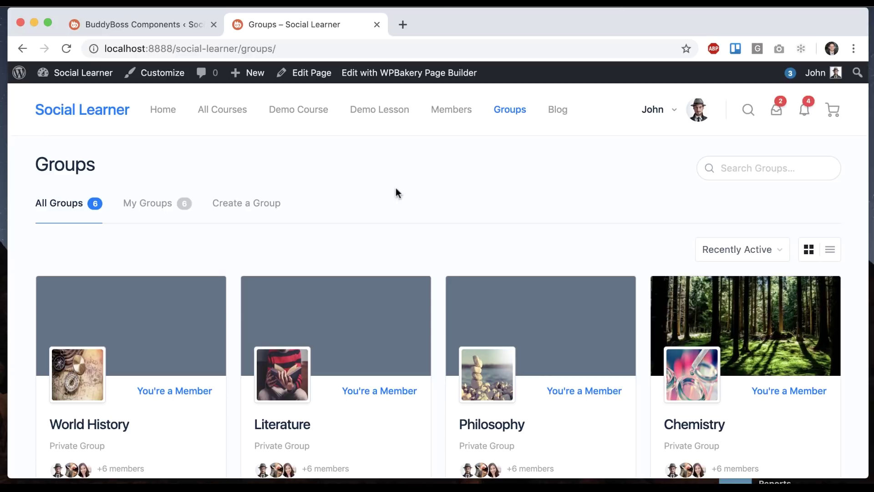
Open the Philosophy group's discussions and view the Lesson Plan discussion
scroll(395, 189, "down", 3)
left_click(511, 258)
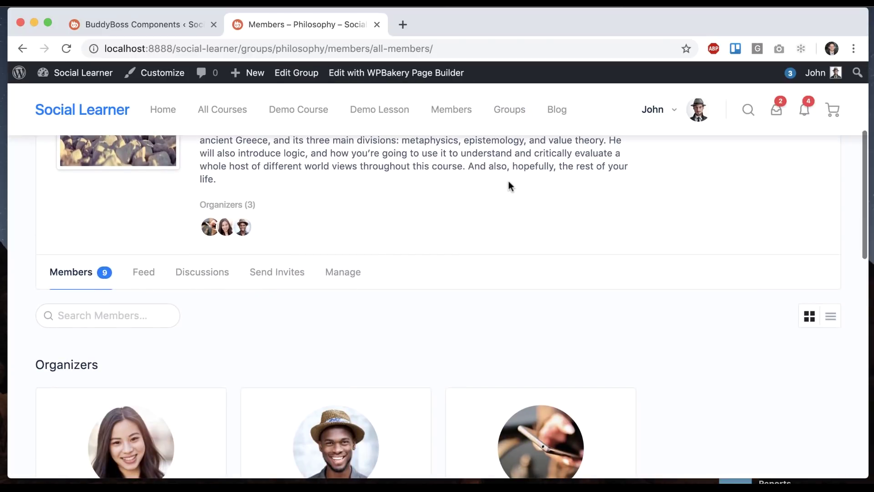
left_click(194, 273)
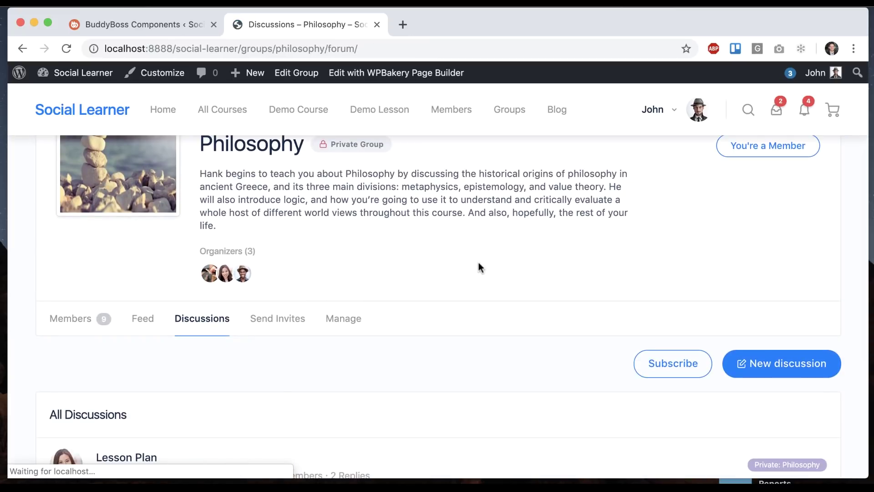
scroll(396, 273, "up", 1)
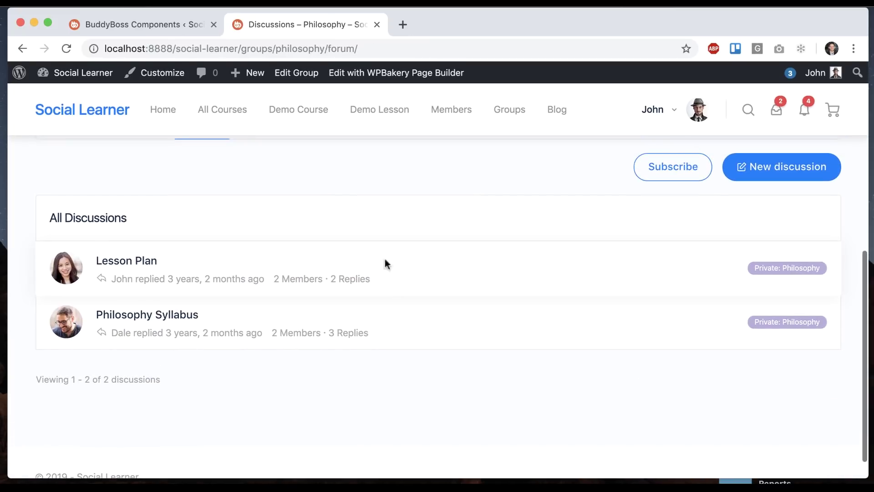
left_click(136, 260)
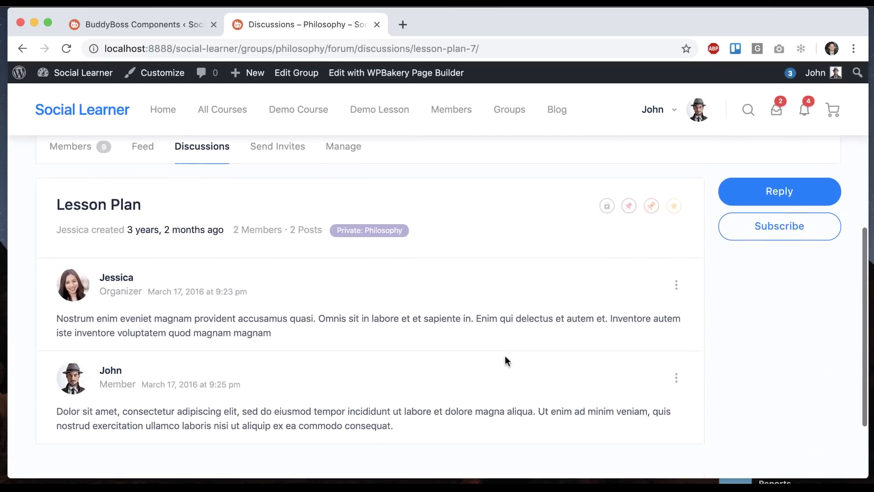
Open the reply form of the Lesson Plan discussion and cancel it without posting
left_click(774, 192)
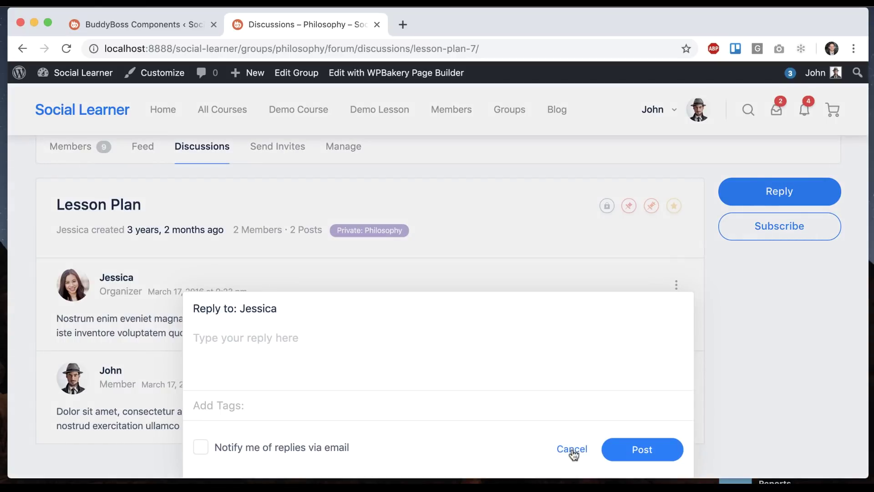
left_click(572, 450)
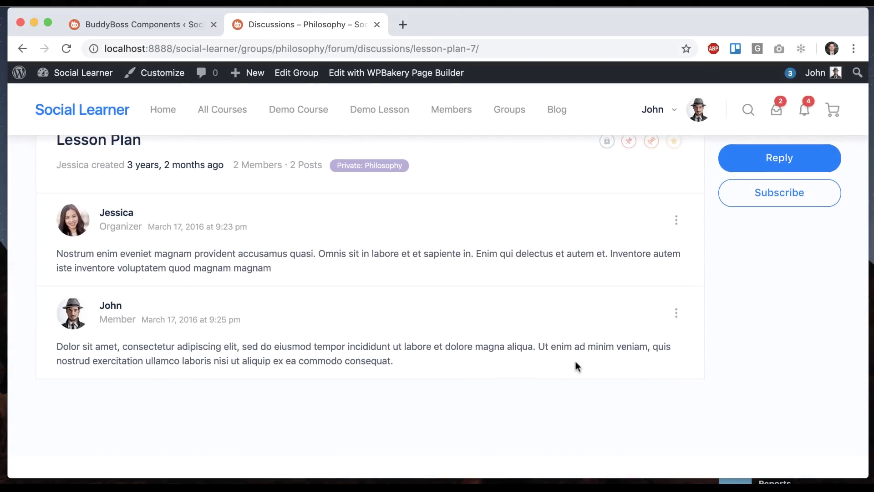
scroll(488, 346, "up", 1)
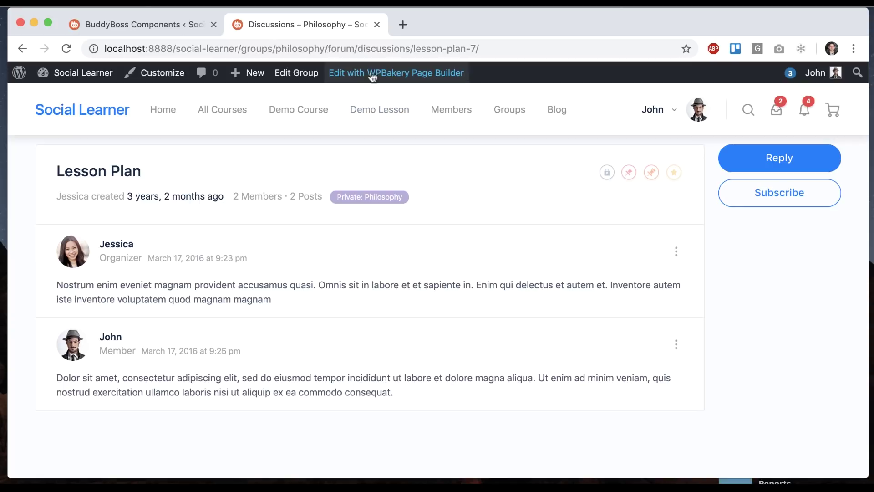
Examine the discussion slug in the Lesson Plan page's URL
left_click_drag(358, 48, 410, 48)
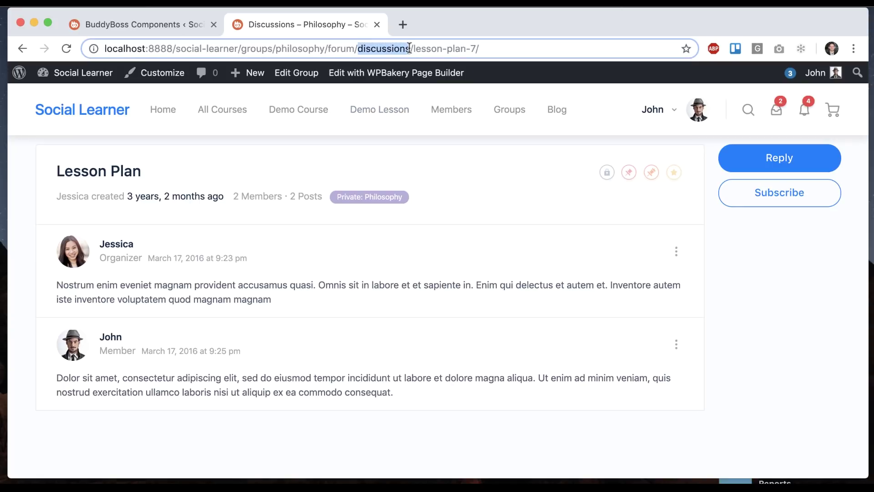
left_click(448, 195)
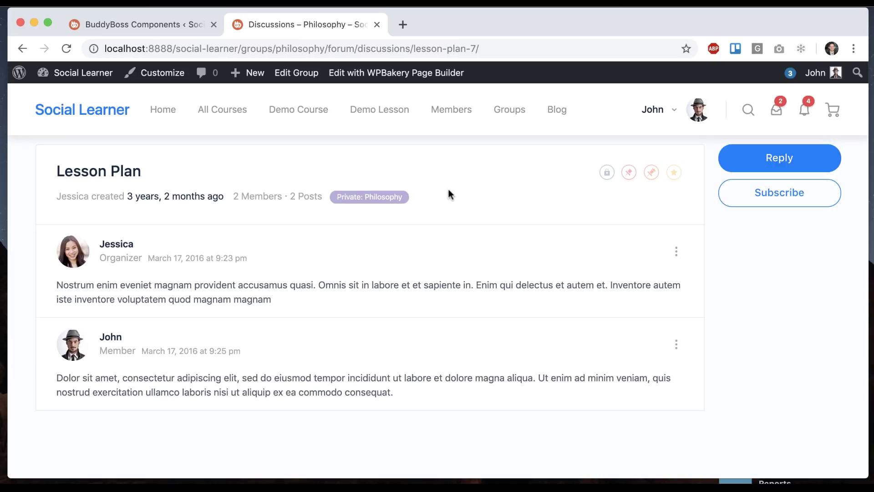
left_click_drag(358, 49, 413, 47)
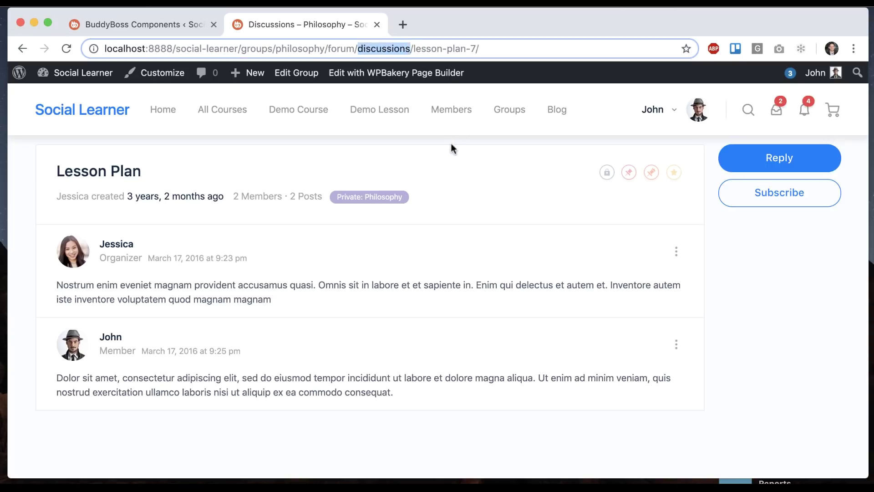
left_click(445, 182)
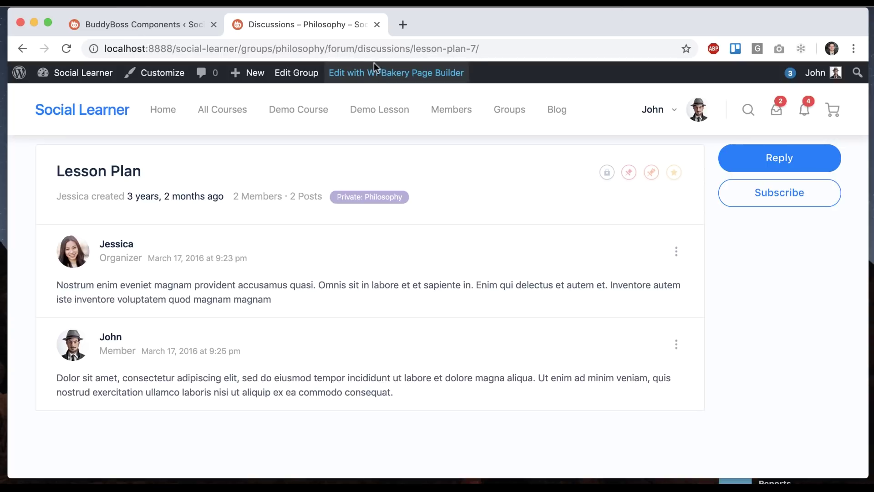
left_click_drag(354, 47, 403, 48)
left_click(436, 166)
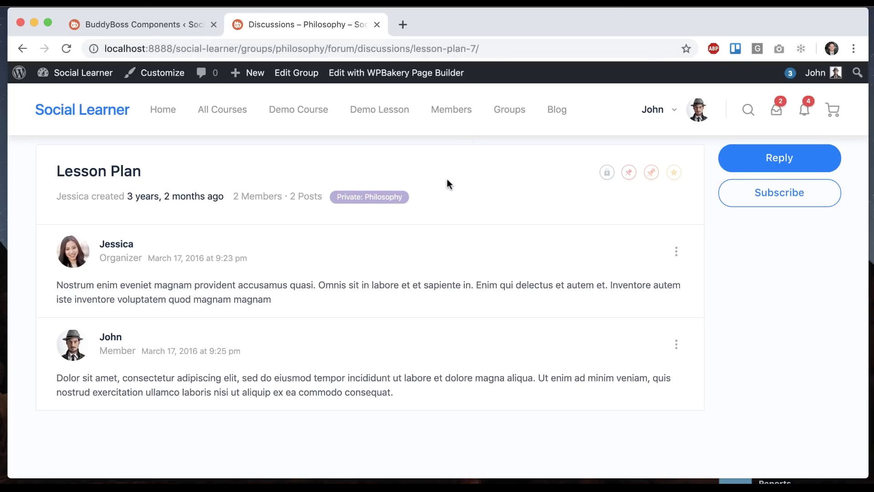
Return to the admin area and open the Single Forum Slugs section of the BuddyBoss Forums settings
left_click(159, 27)
left_click(290, 109)
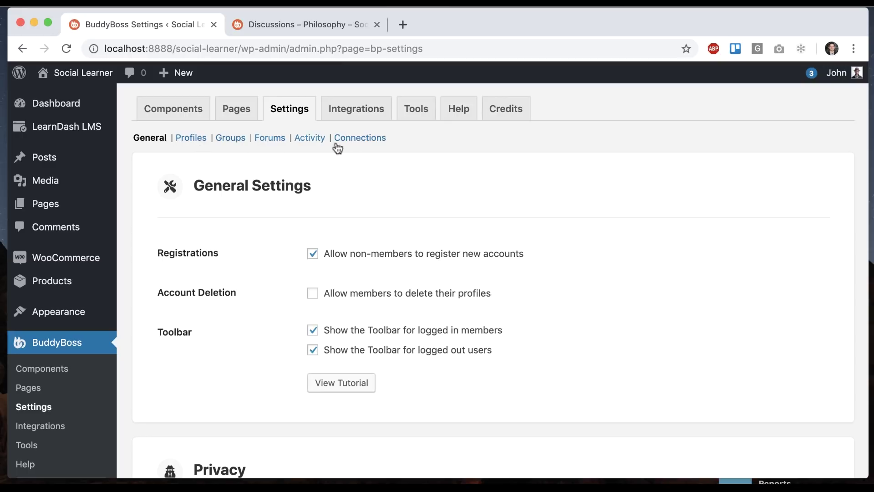
left_click(270, 138)
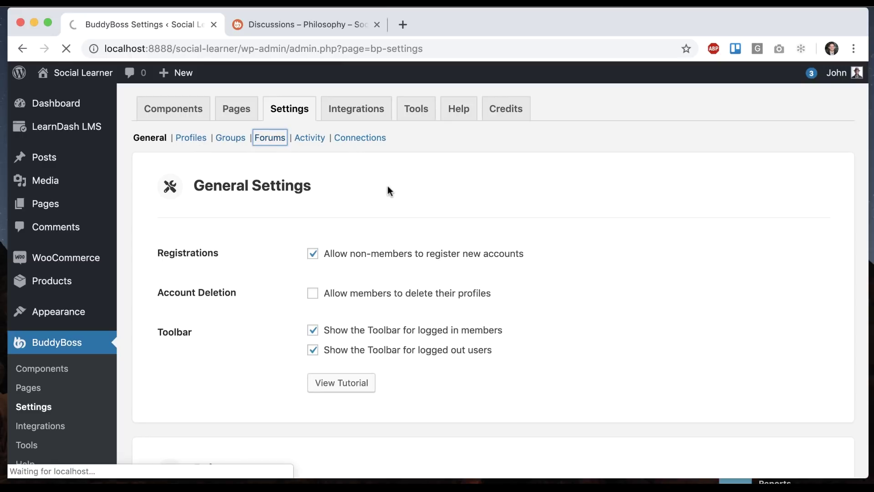
scroll(423, 254, "down", 20)
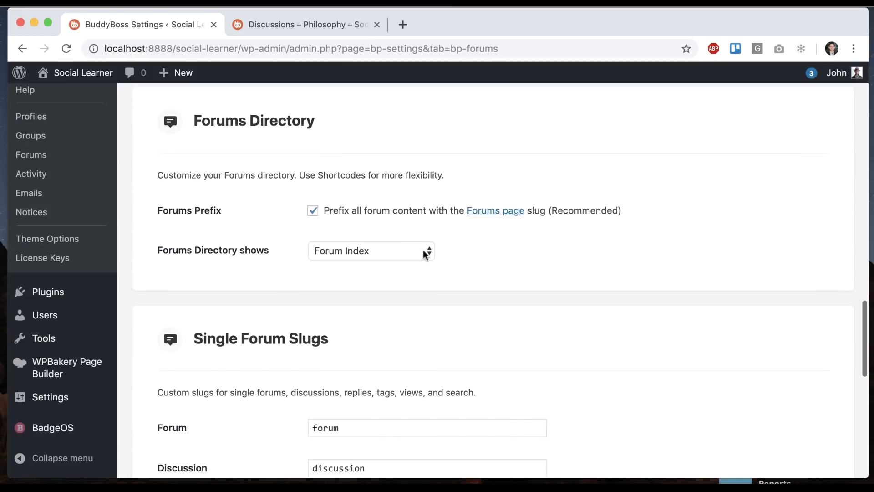
scroll(422, 250, "down", 3)
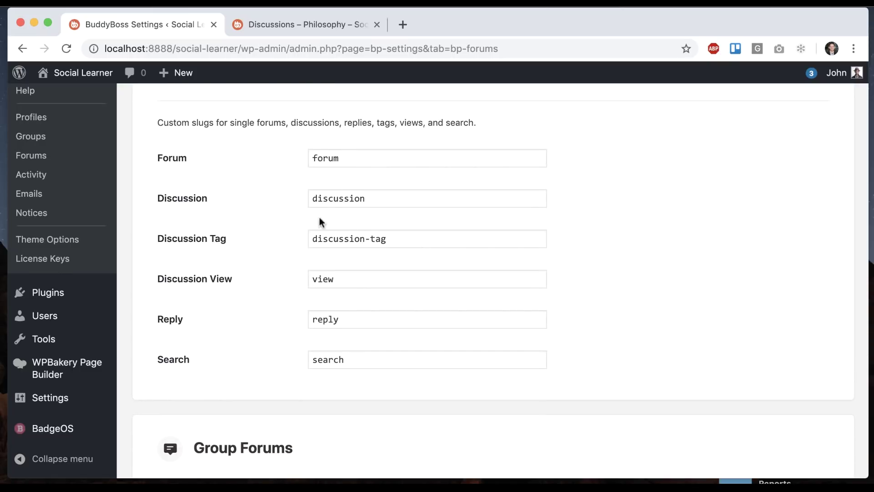
Set the Discussion slug to topic and the Discussion Tag slug to topic-tag, and save the forum settings
double_click(363, 197)
type("topic")
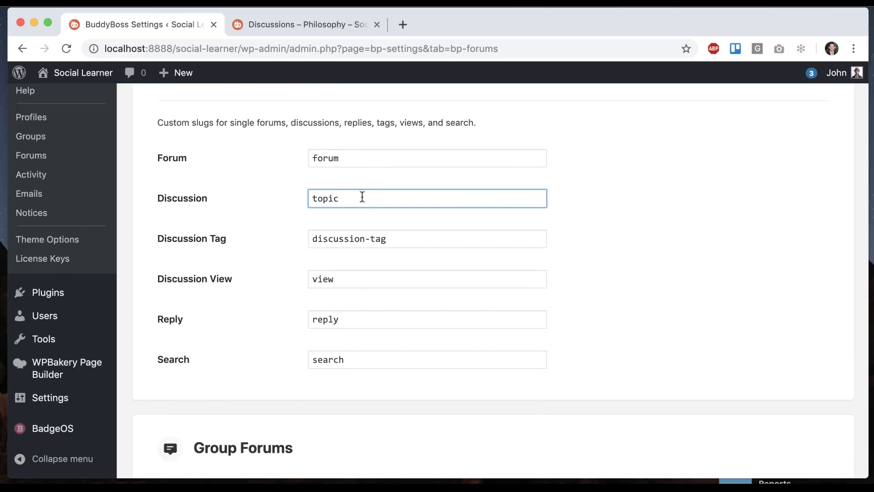
double_click(346, 235)
type("topic")
left_click(584, 244)
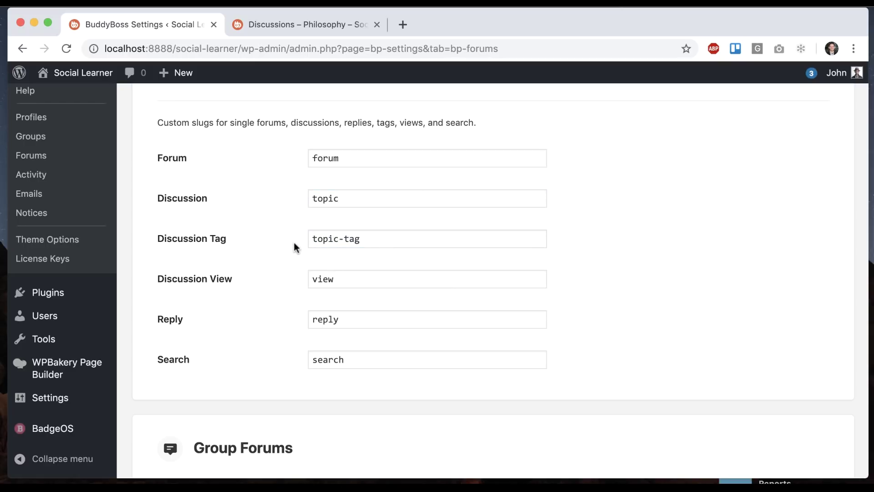
scroll(293, 246, "down", 6)
left_click(184, 407)
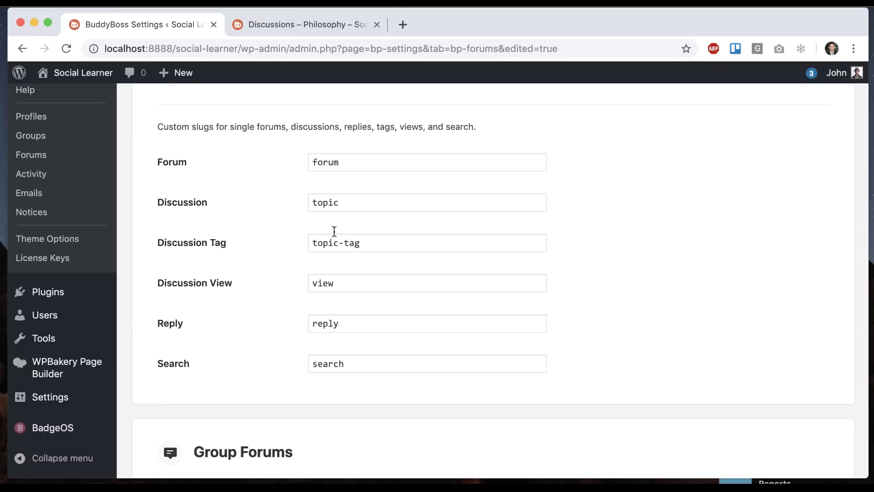
Open the WordPress permalink settings and save them again with the existing structure
scroll(291, 238, "down", 4)
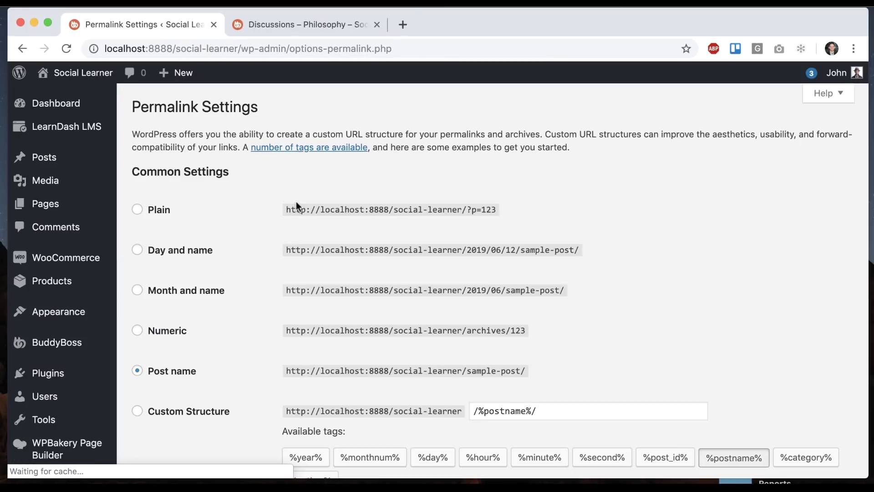
scroll(423, 123, "down", 10)
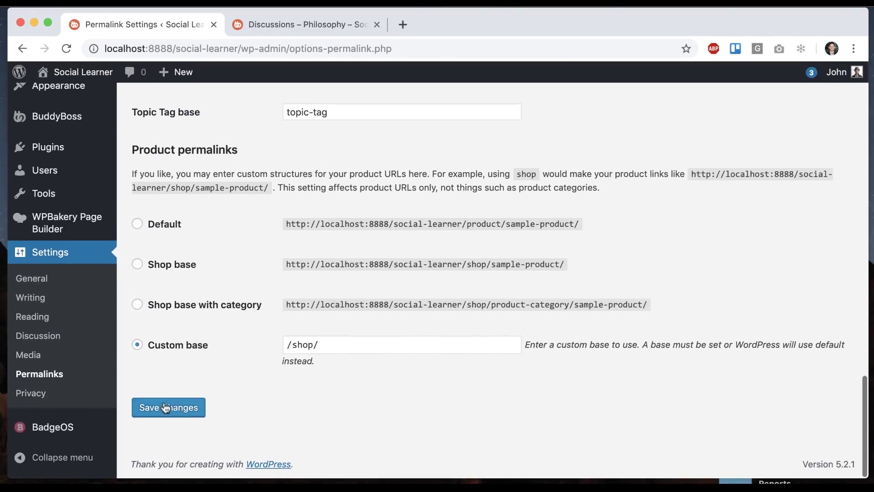
left_click(168, 407)
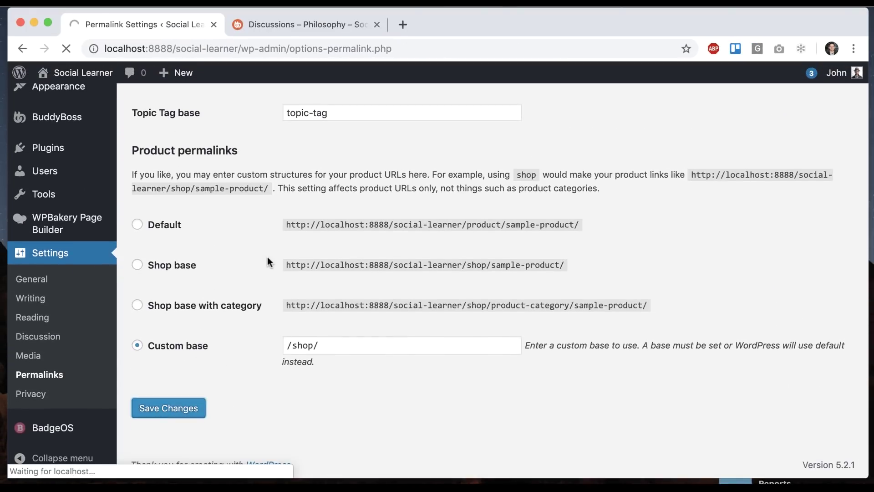
Reload the Philosophy group's forum page by shortening its URL to /forum/ and reopen the Lesson Plan discussion
left_click(285, 23)
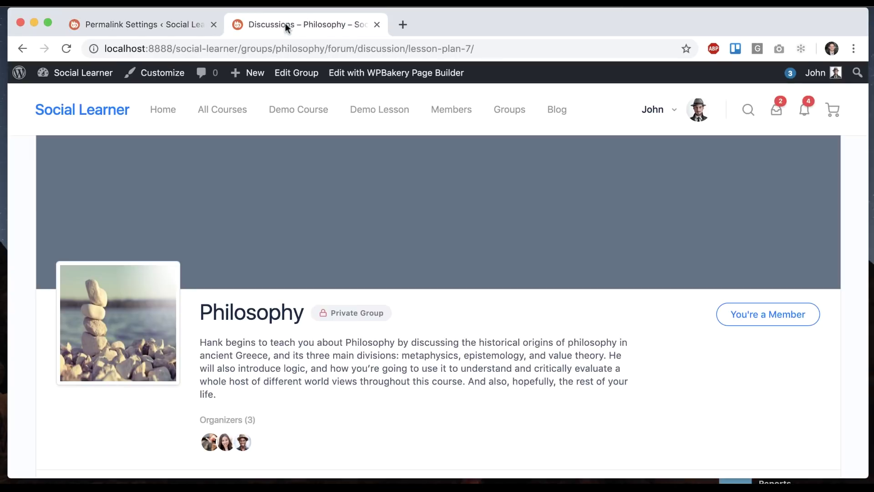
left_click_drag(355, 49, 613, 57)
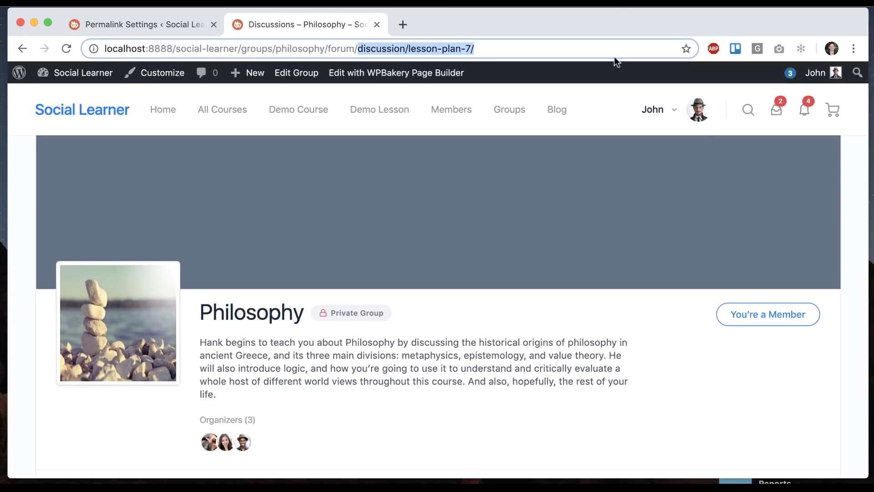
key("BackSpace")
key("Return")
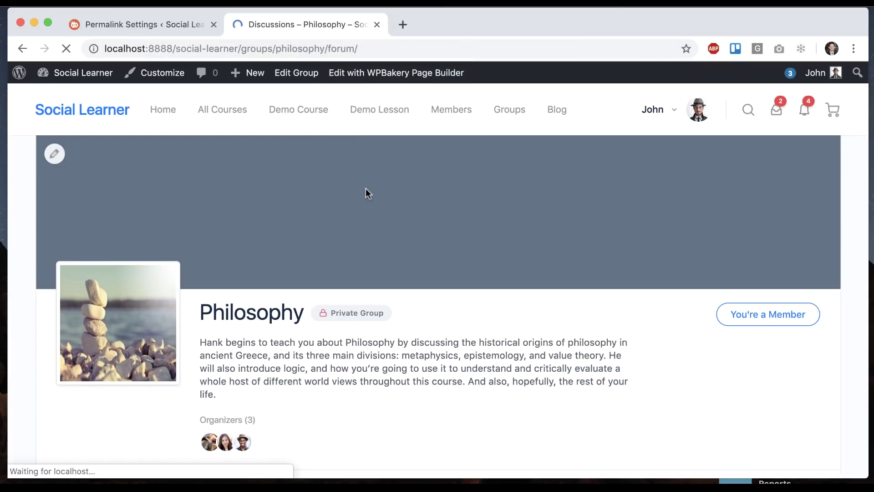
scroll(365, 188, "down", 1)
scroll(365, 188, "down", 5)
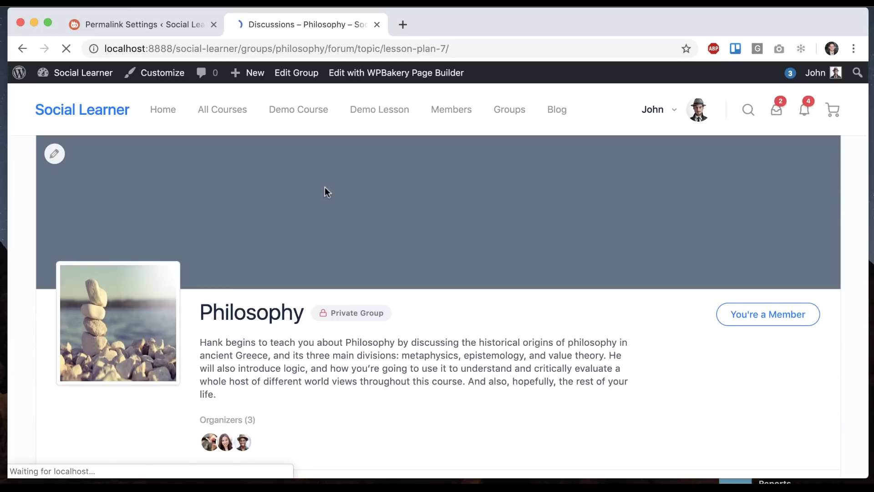
Check the slug in the reopened discussion's URL and view the Lesson Plan posts
mouse_move(358, 49)
left_mouse_down()
mouse_move(387, 50)
mouse_move(360, 50)
left_mouse_up()
left_click(354, 179)
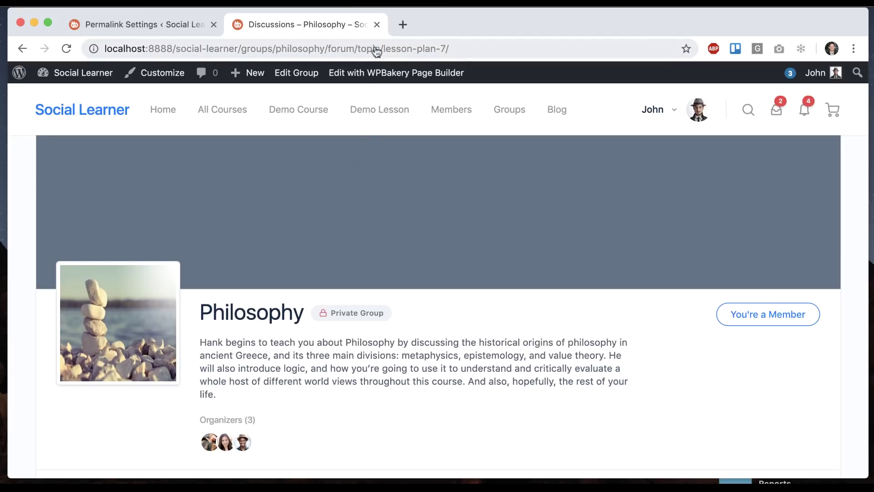
scroll(378, 235, "down", 10)
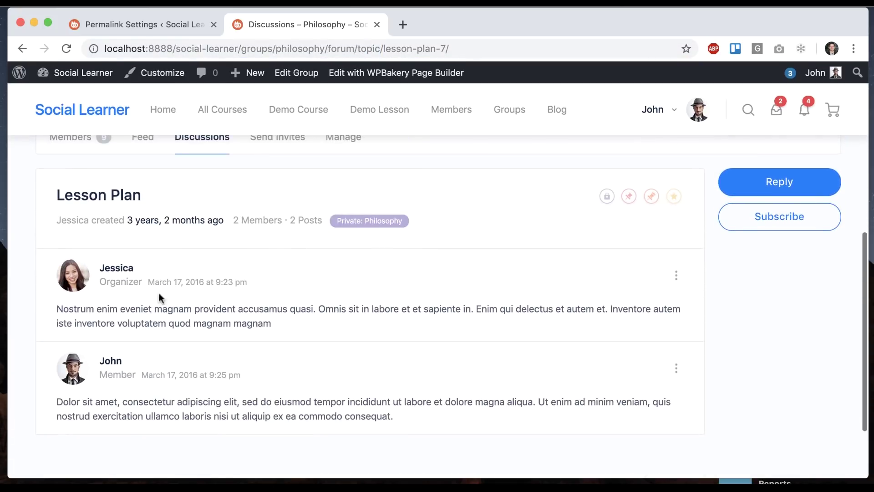
Open the installed plugins list in the admin area and locate the BuddyBoss Media plugin
left_click(168, 24)
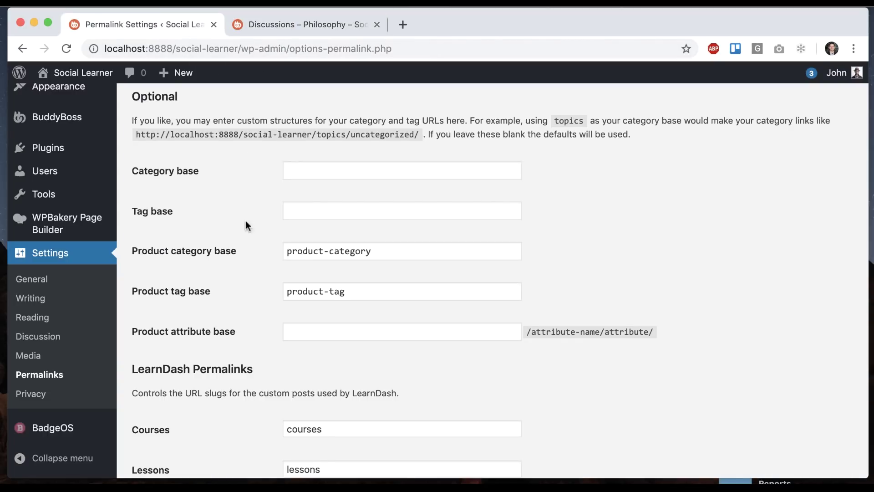
scroll(242, 228, "down", 1)
scroll(137, 328, "up", 3)
left_click(159, 235)
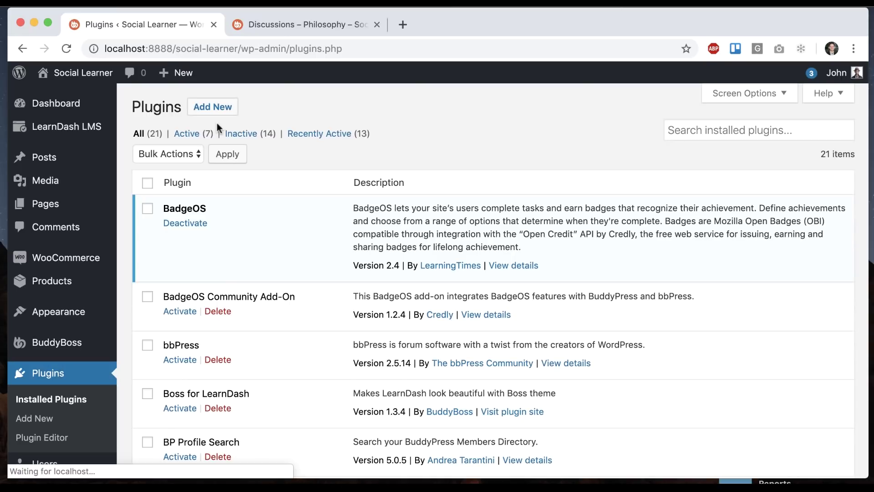
scroll(313, 177, "down", 4)
scroll(313, 191, "down", 2)
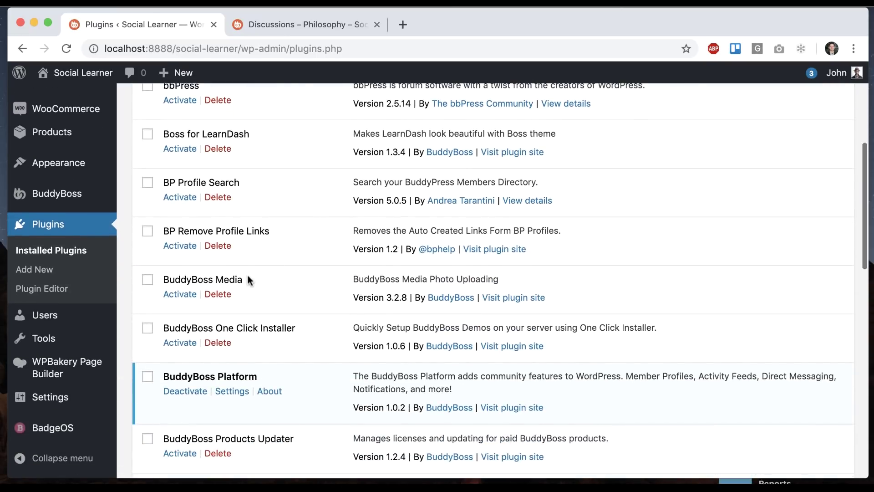
left_click_drag(243, 279, 159, 280)
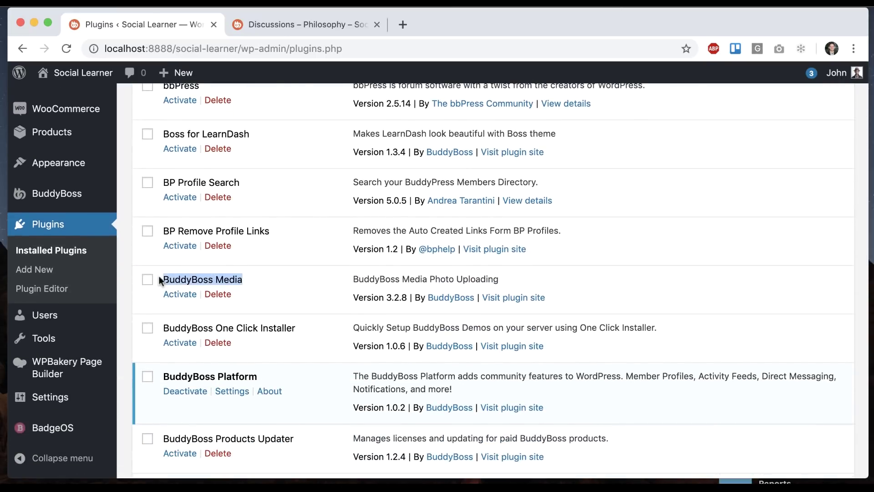
left_click(272, 296)
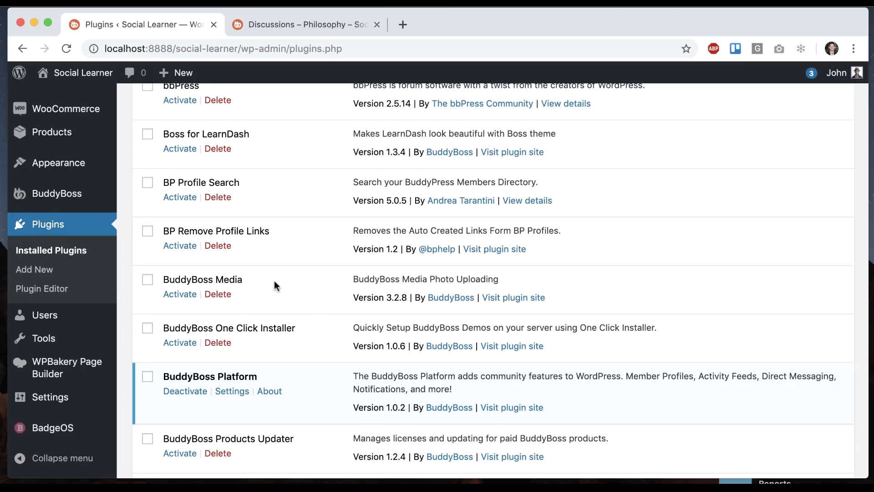
Activate the Media Uploading component in the BuddyBoss component list
mouse_move(57, 193)
left_click(153, 174)
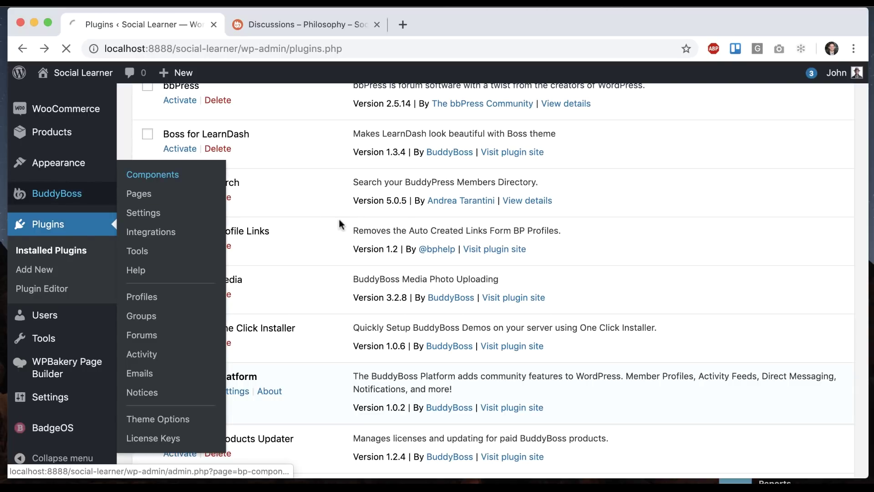
scroll(329, 227, "down", 4)
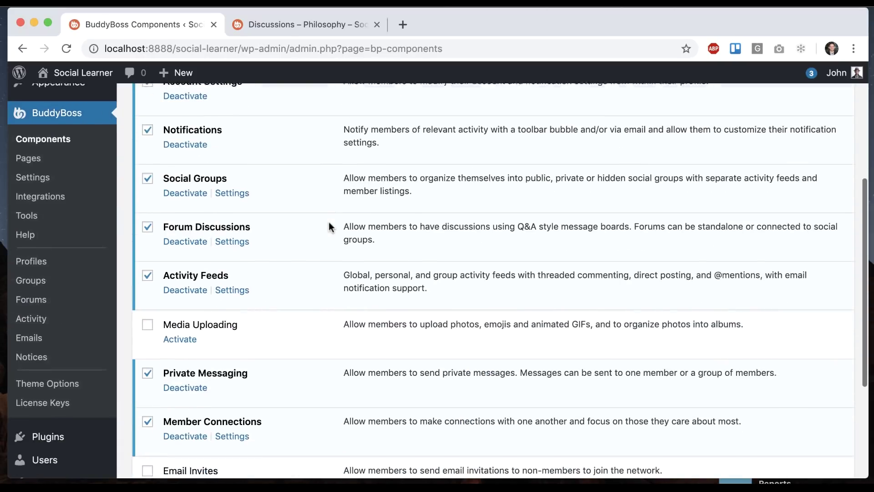
scroll(329, 226, "down", 2)
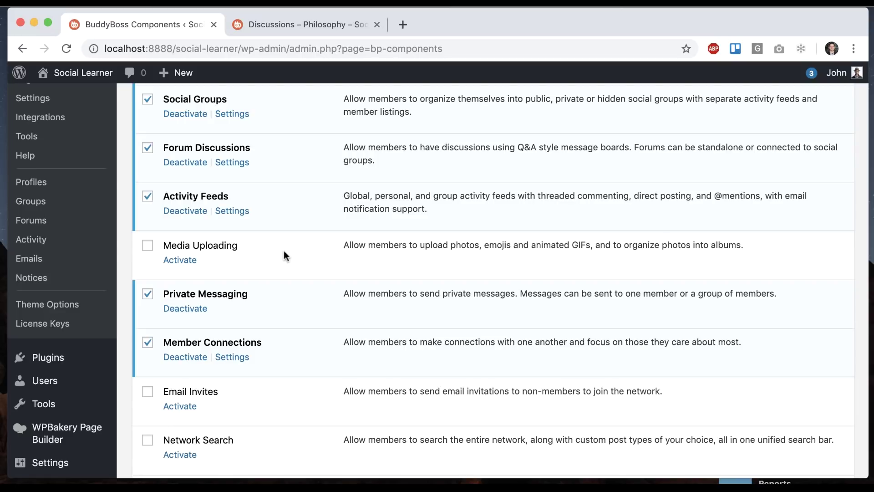
left_click(180, 260)
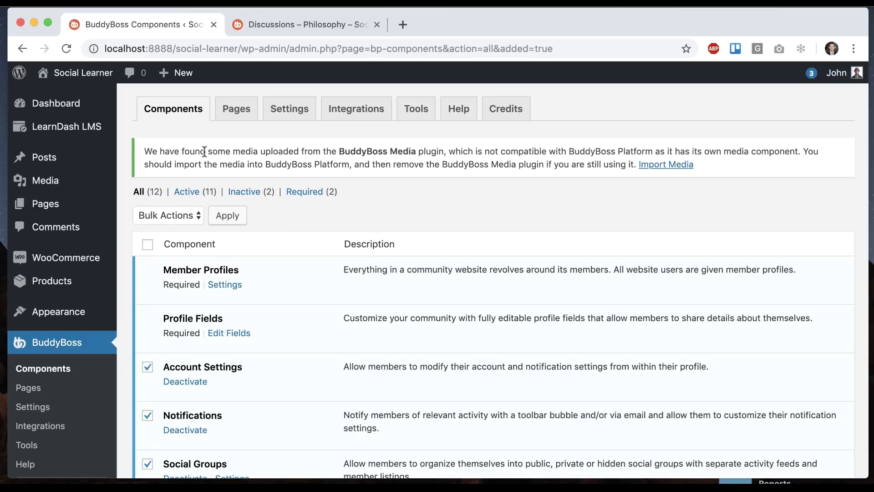
Follow the notice about BuddyBoss Media uploads to the media import tool and run the migration
left_click_drag(339, 152, 415, 150)
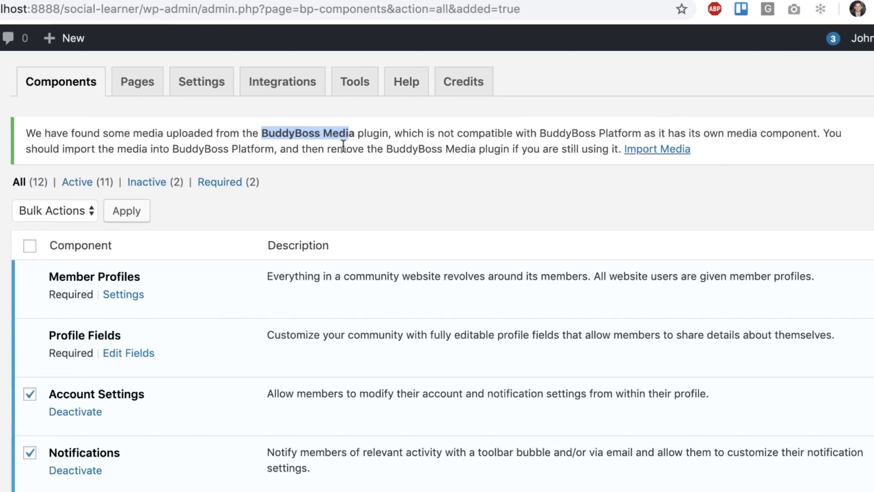
left_click(437, 176)
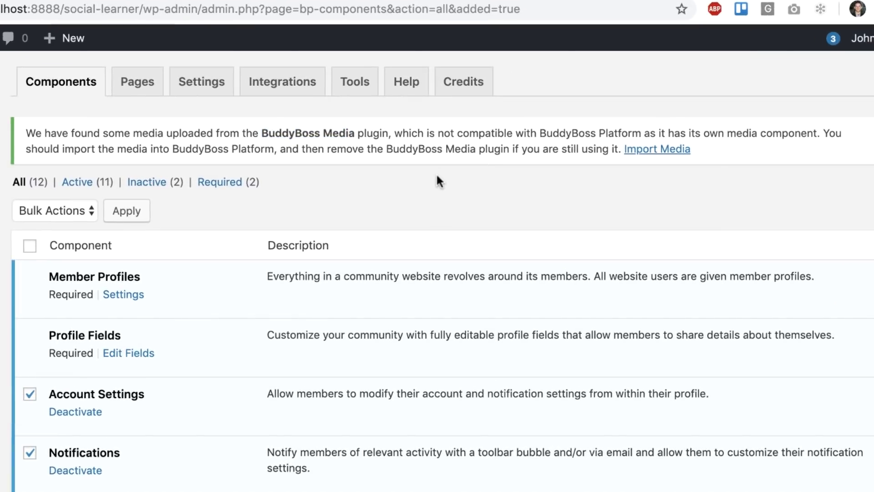
left_click(647, 151)
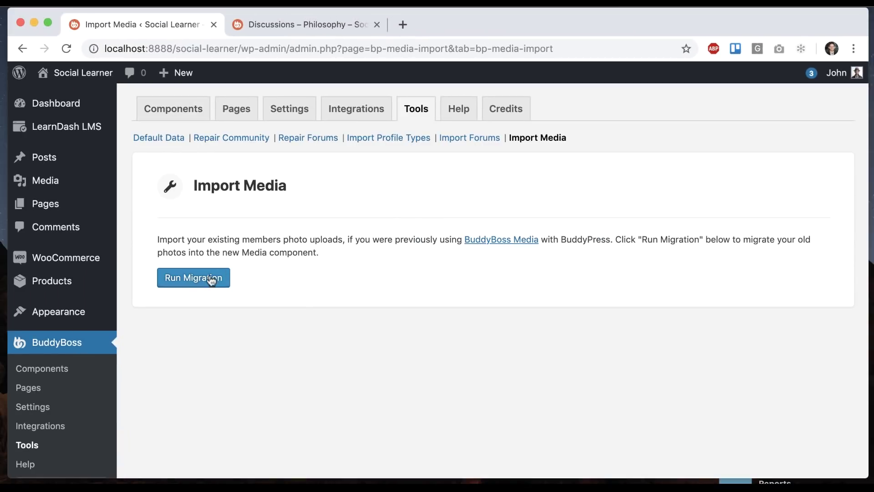
left_click(211, 278)
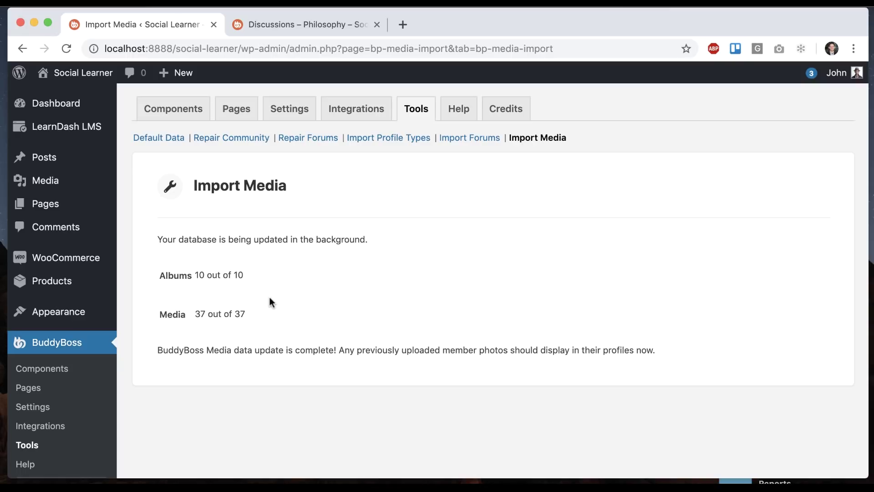
Open the BuddyBoss Media settings and review the photo uploading, emoji and animated GIF options
left_click(289, 108)
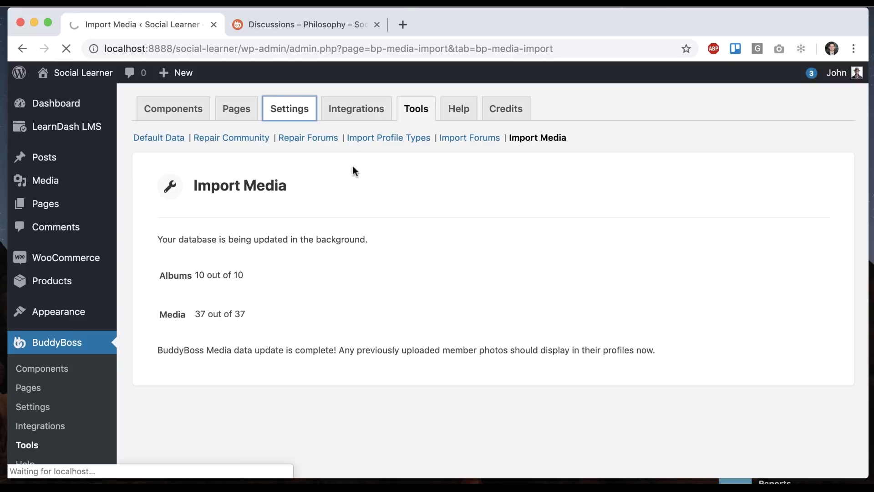
left_click(346, 138)
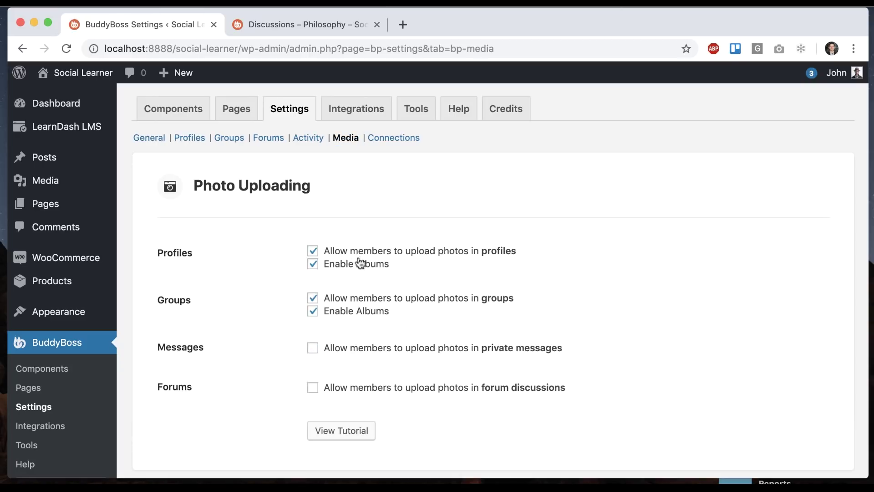
scroll(211, 291, "down", 3)
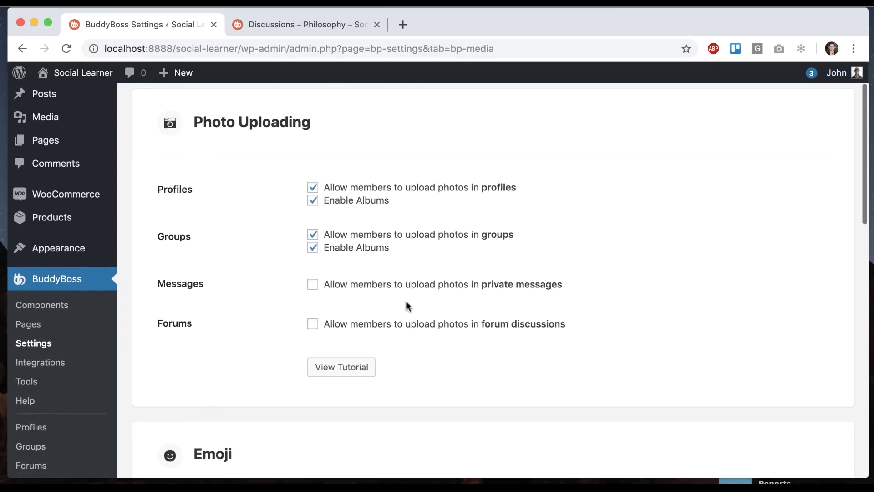
scroll(245, 318, "down", 6)
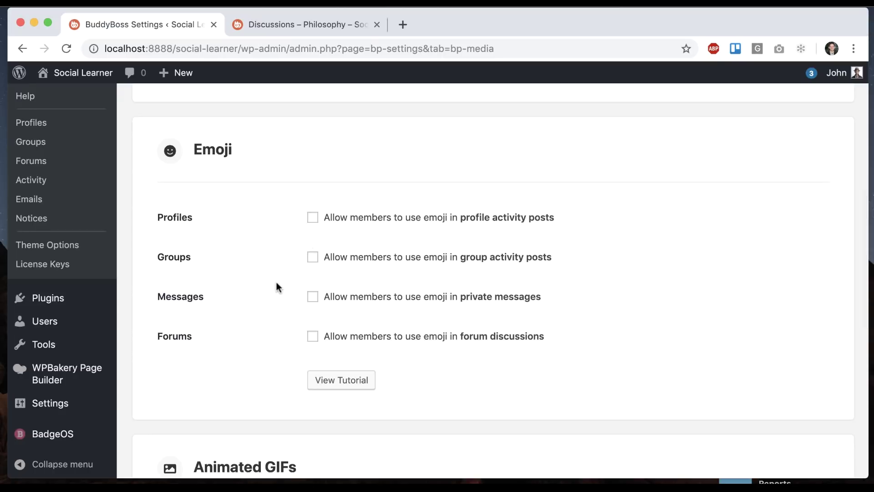
scroll(275, 279, "down", 10)
scroll(282, 346, "up", 15)
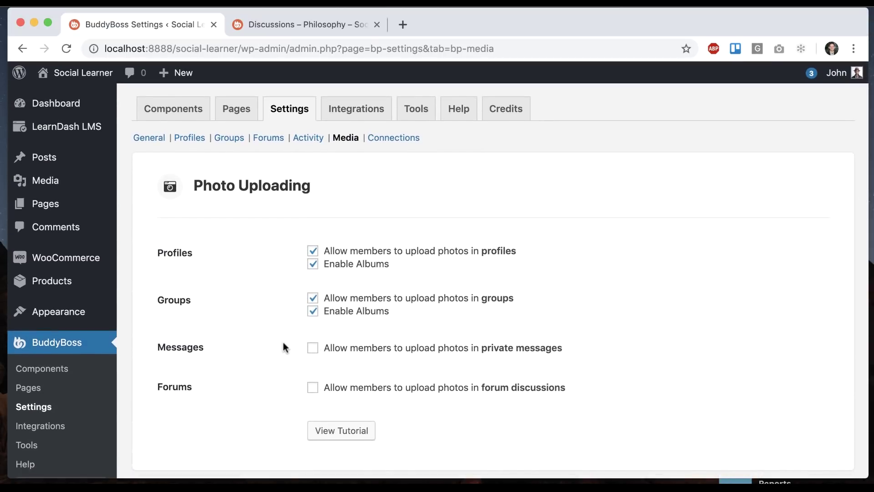
Reload the front-end discussion page and open the logged-in member's Photos page to view the photo grid
left_click(301, 26)
left_click(66, 49)
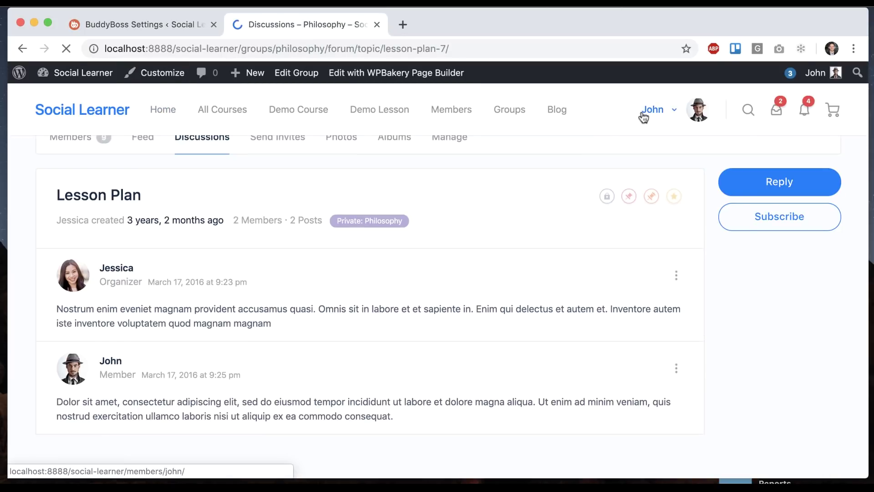
mouse_move(646, 113)
mouse_move(644, 362)
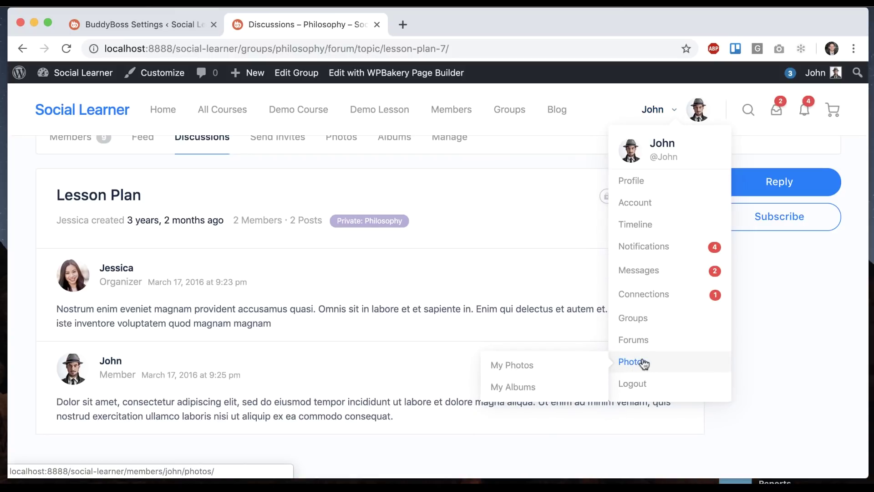
left_click(644, 362)
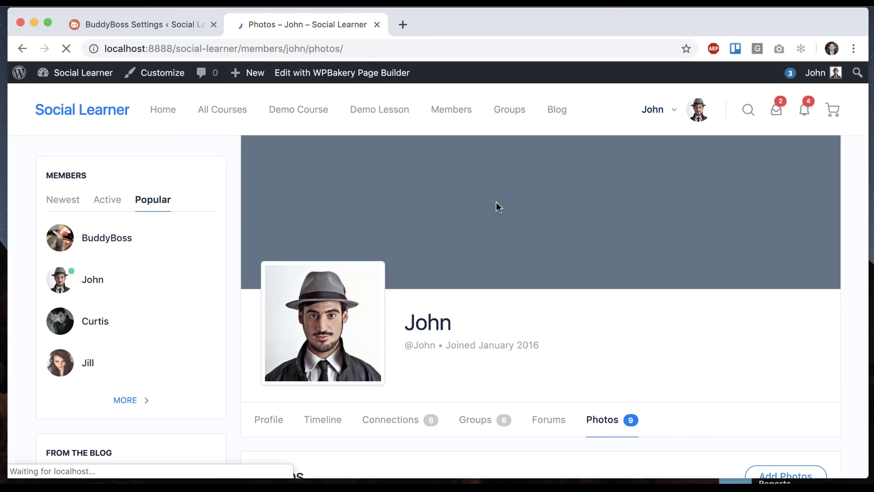
scroll(501, 218, "down", 10)
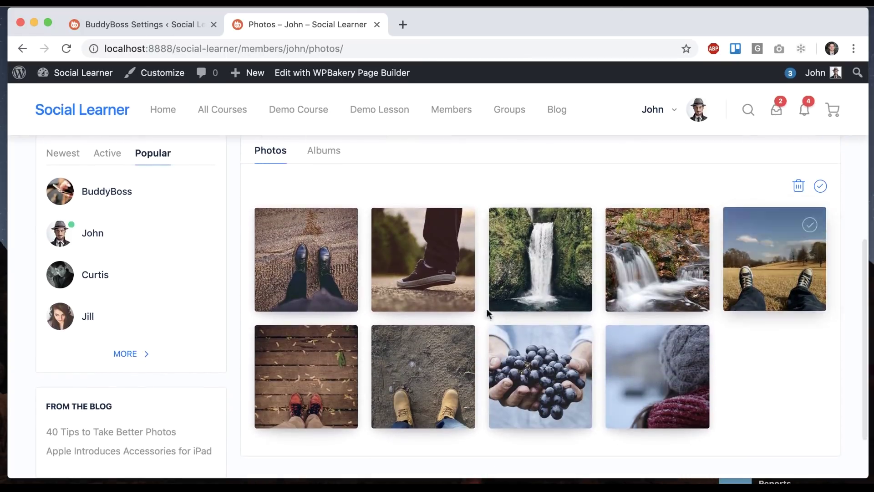
View the waterfall photo enlarged, advance two photos, and close the viewer
left_click(514, 265)
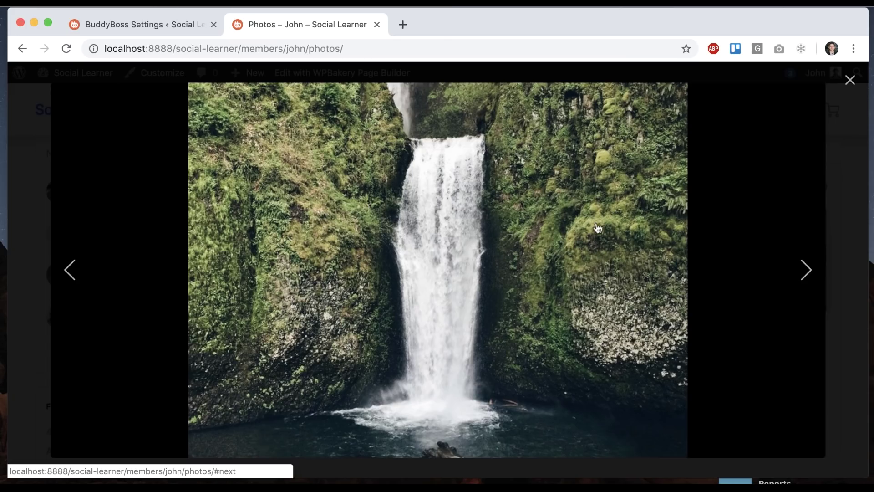
left_click(804, 269)
left_click(804, 268)
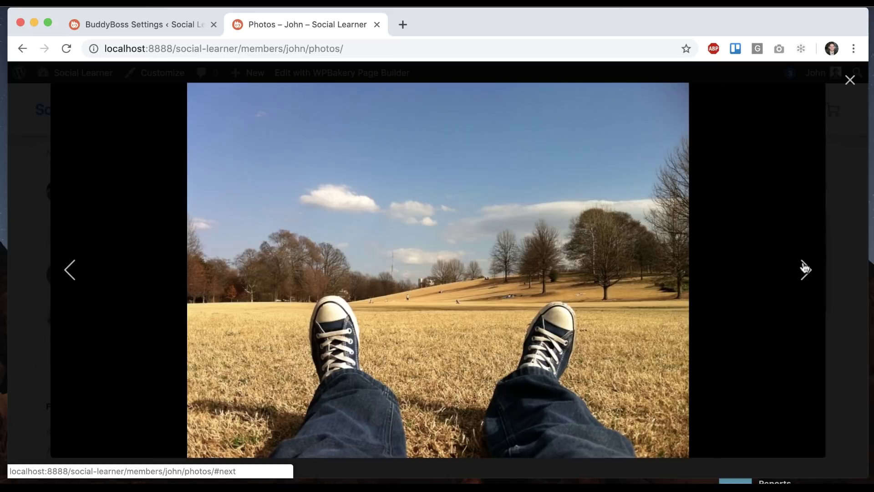
left_click(850, 83)
Open the member's Shoes album, view the blue sneakers photo and the one after it enlarged, and close the viewer
left_click(311, 156)
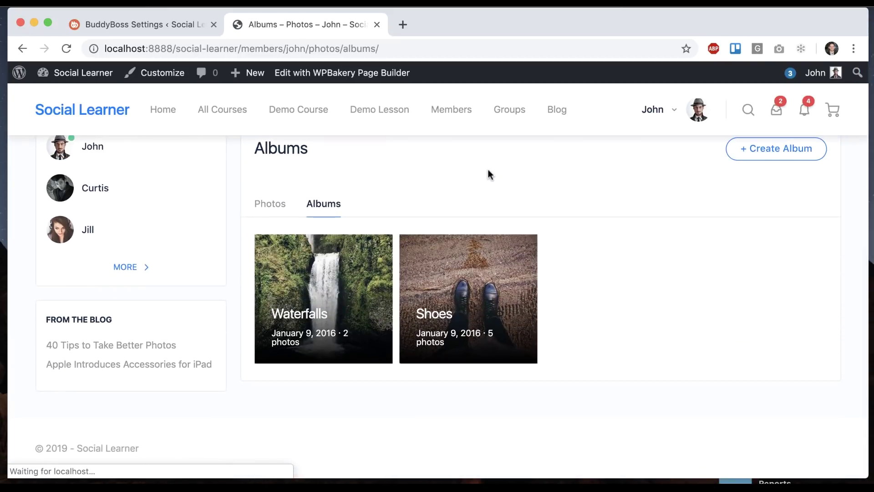
left_click(448, 264)
scroll(608, 224, "down", 5)
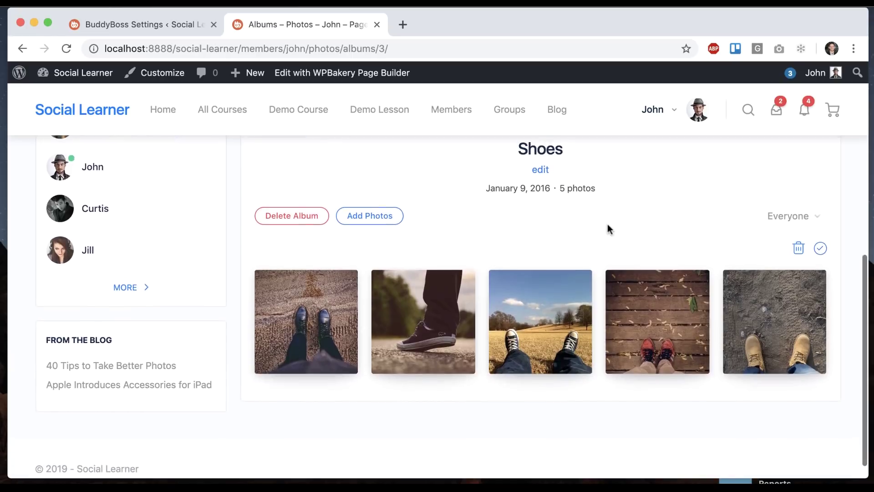
left_click(523, 330)
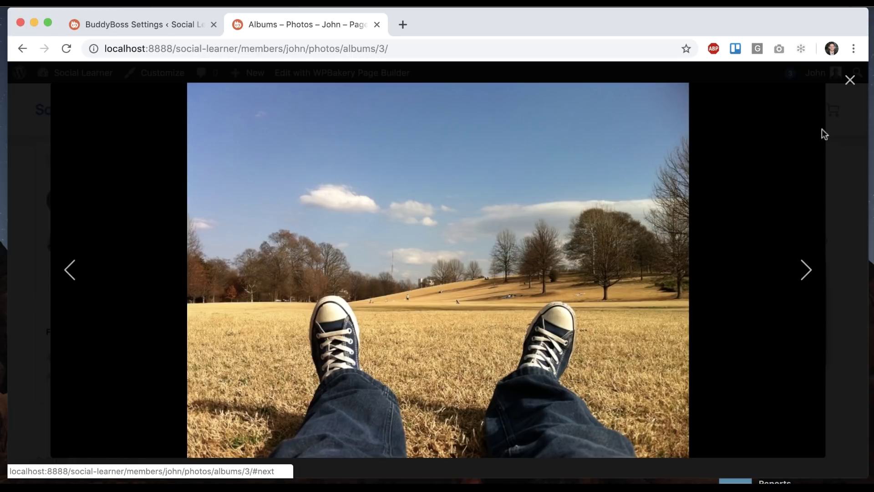
left_click(806, 265)
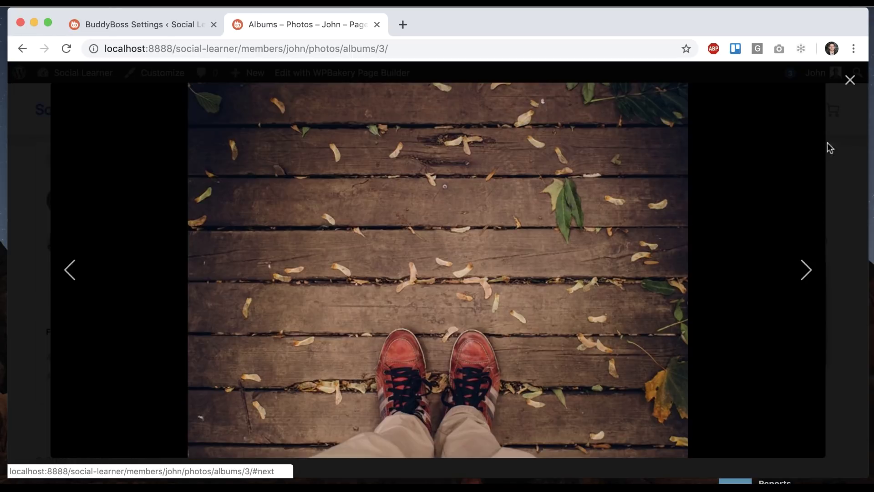
left_click(850, 80)
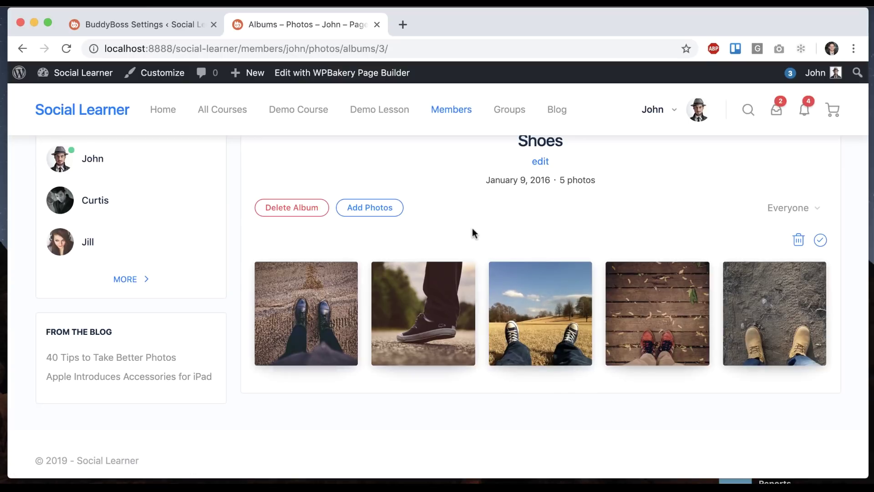
Return to the admin area's installed plugins list and locate the BuddyPress Global Search plugin
left_click(179, 26)
scroll(177, 283, "down", 8)
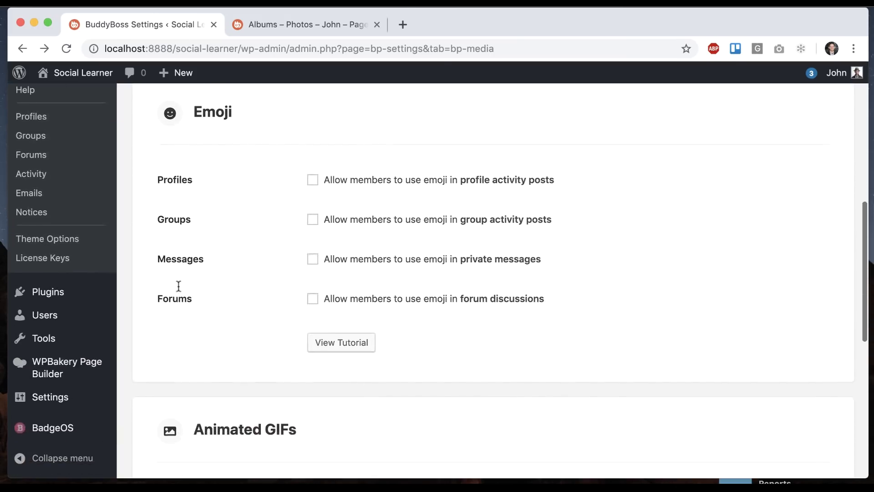
mouse_move(54, 290)
left_click(61, 250)
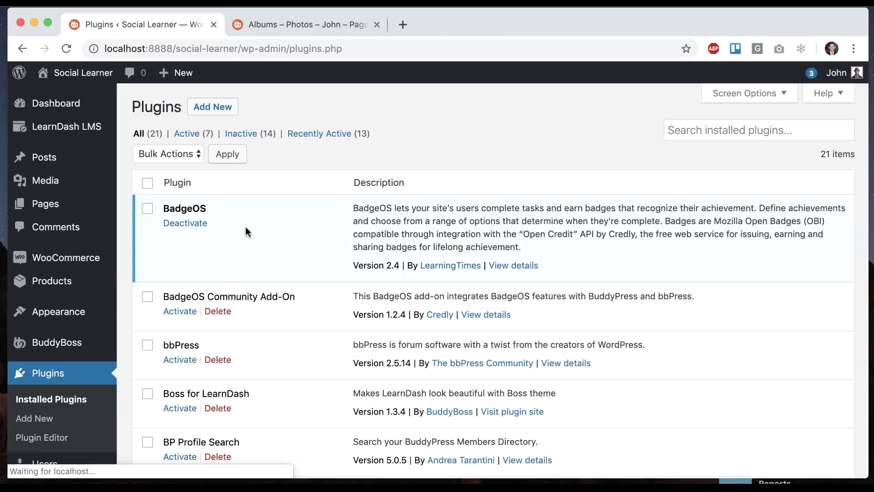
scroll(364, 159, "down", 3)
scroll(245, 227, "down", 10)
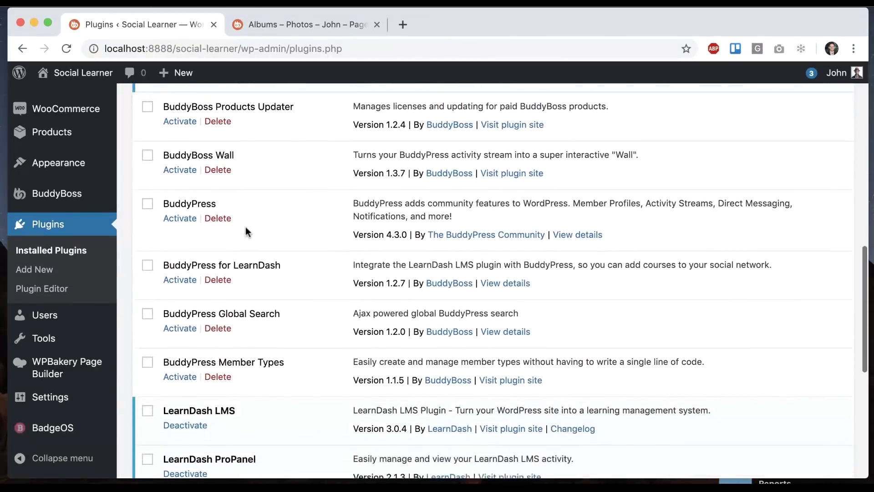
left_click_drag(282, 292, 201, 280)
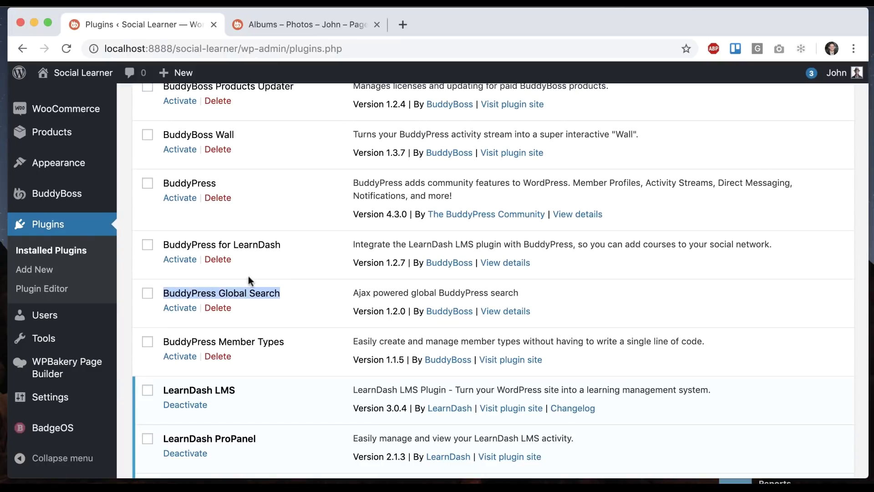
left_click(321, 294)
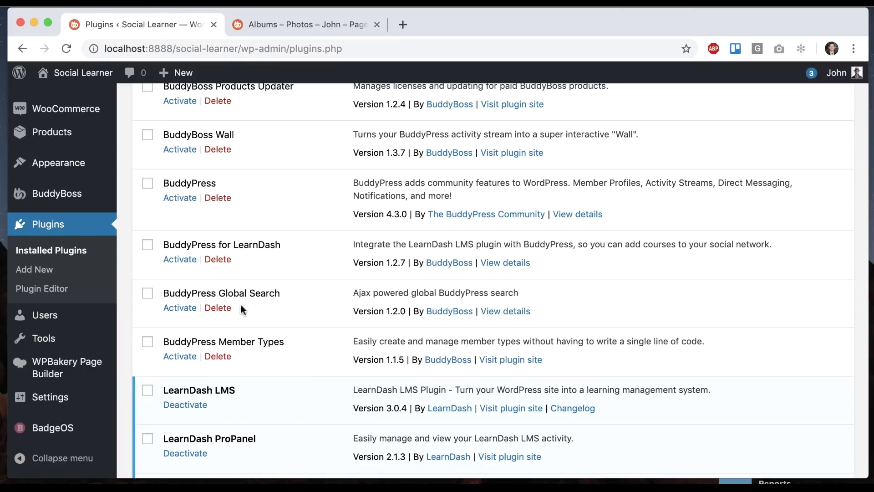
Activate the Network Search component in the BuddyBoss component list
mouse_move(60, 193)
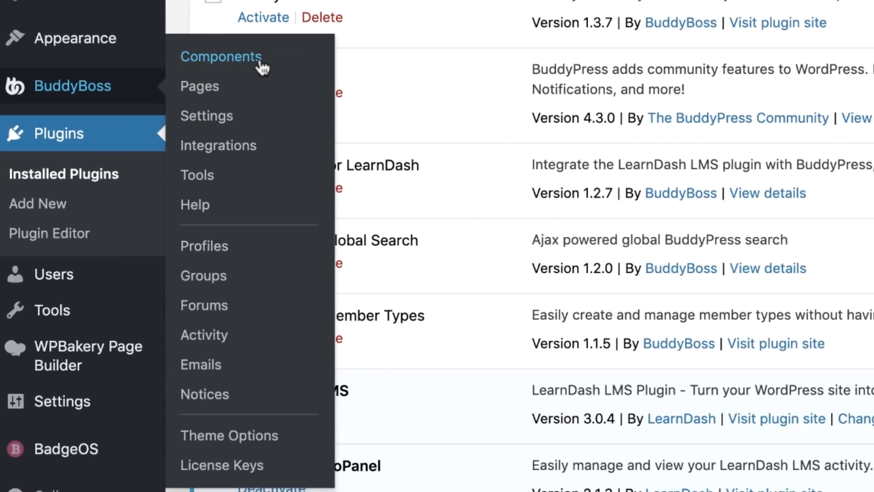
left_click(260, 62)
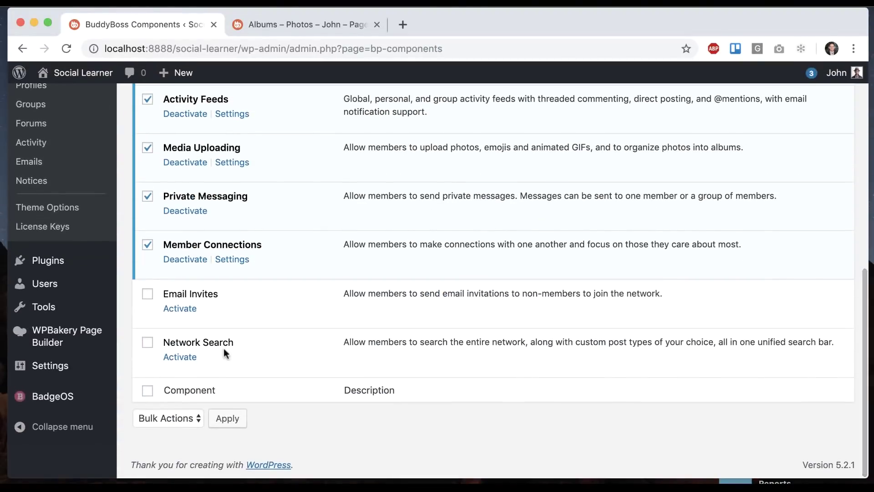
left_click(180, 356)
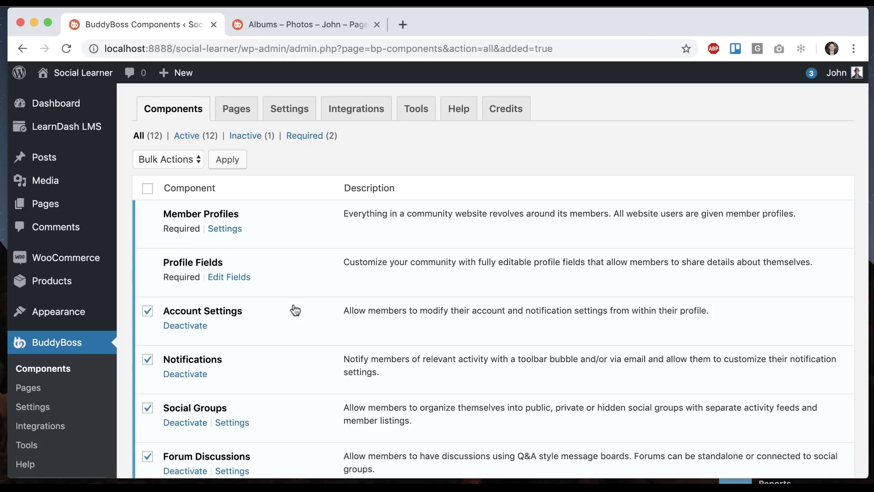
Open the BuddyBoss Network Search settings and review which components and post types, including courses, lessons and topics, are searchable
left_click(289, 110)
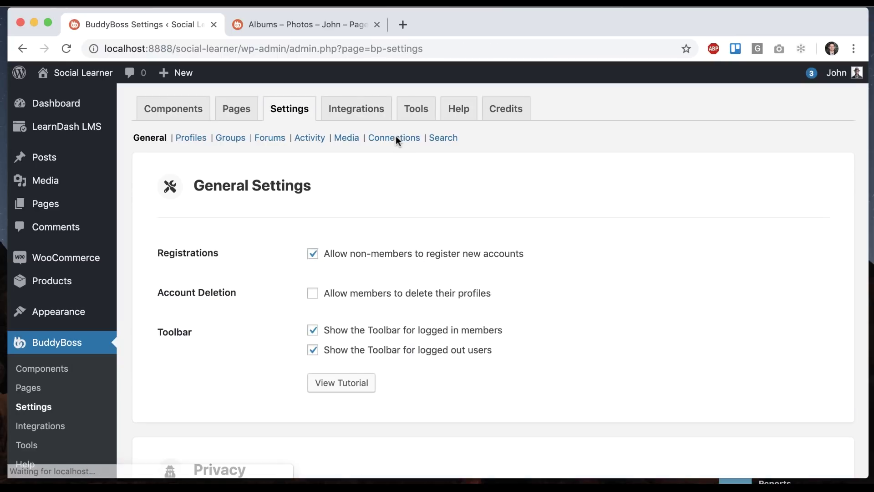
left_click(435, 139)
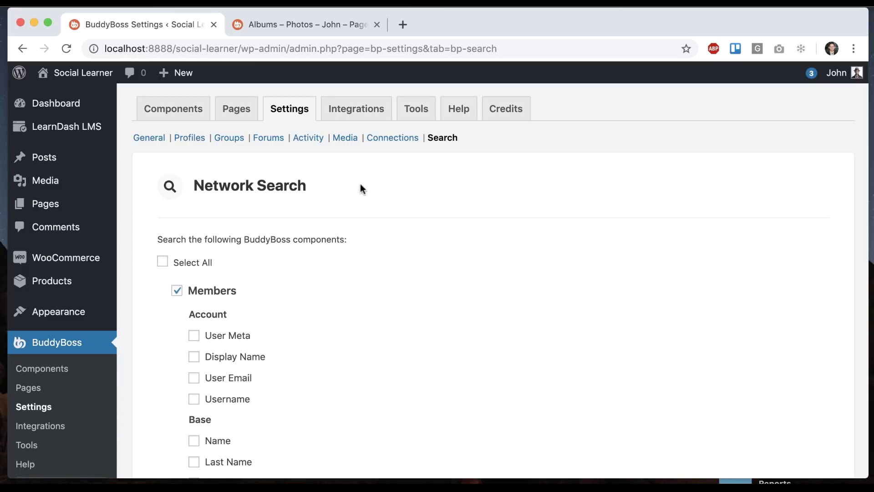
scroll(368, 250, "down", 15)
scroll(368, 248, "down", 10)
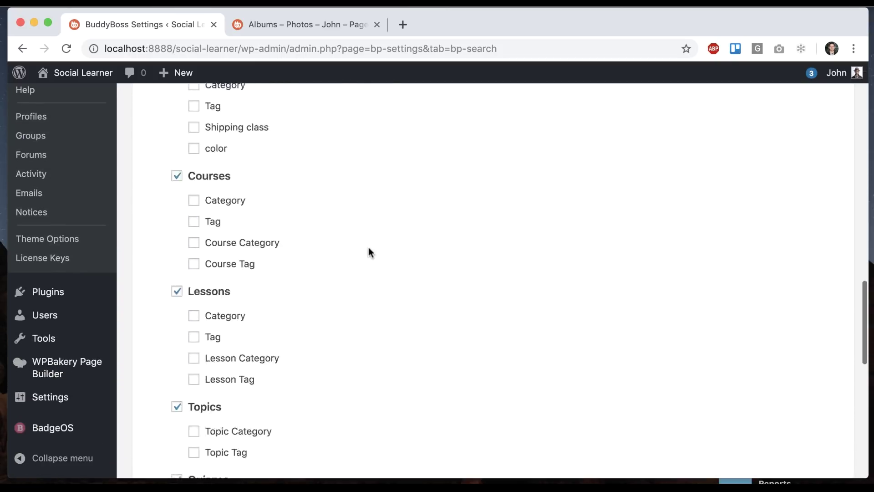
Make members searchable by Display Name, User Email, Username, Name, Last Name, Nickname, Gender and Bio, and save the Network Search settings
scroll(368, 249, "up", 15)
scroll(368, 247, "up", 8)
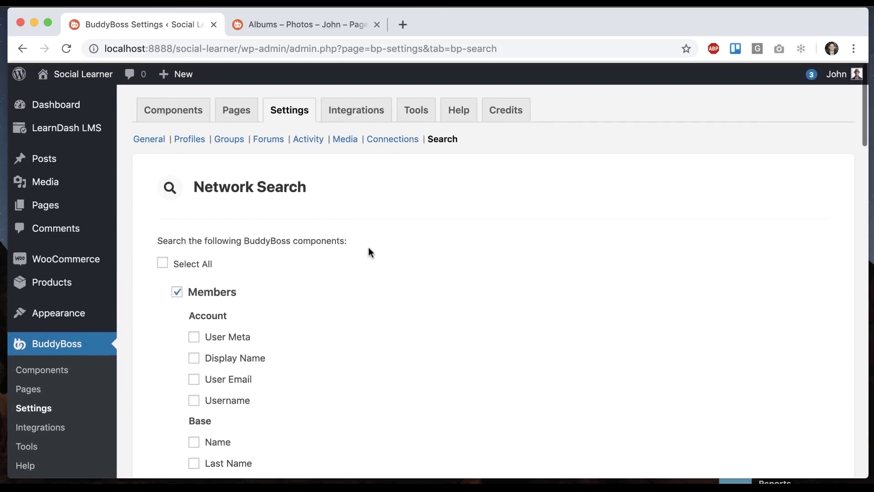
scroll(449, 348, "down", 5)
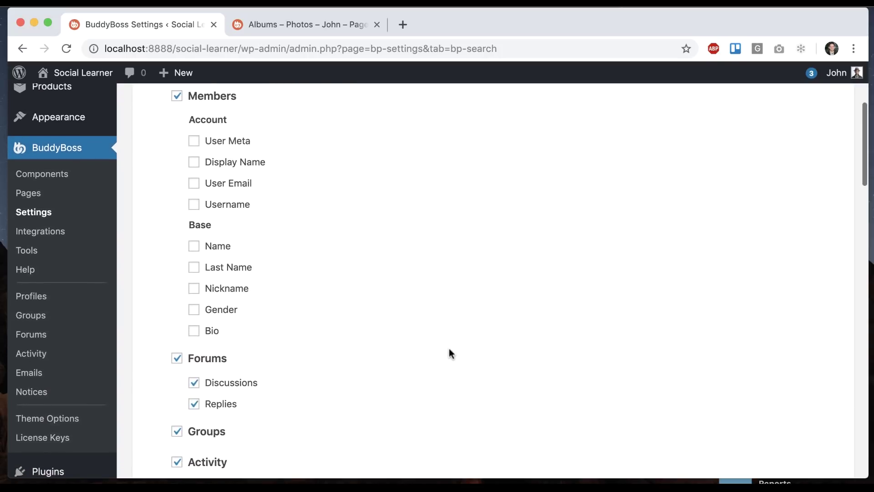
scroll(195, 148, "down", 1)
left_click(194, 160)
left_click(194, 181)
left_click(194, 201)
left_click(194, 244)
left_click(194, 265)
left_click(194, 286)
left_click(194, 307)
left_click(194, 328)
scroll(194, 332, "down", 20)
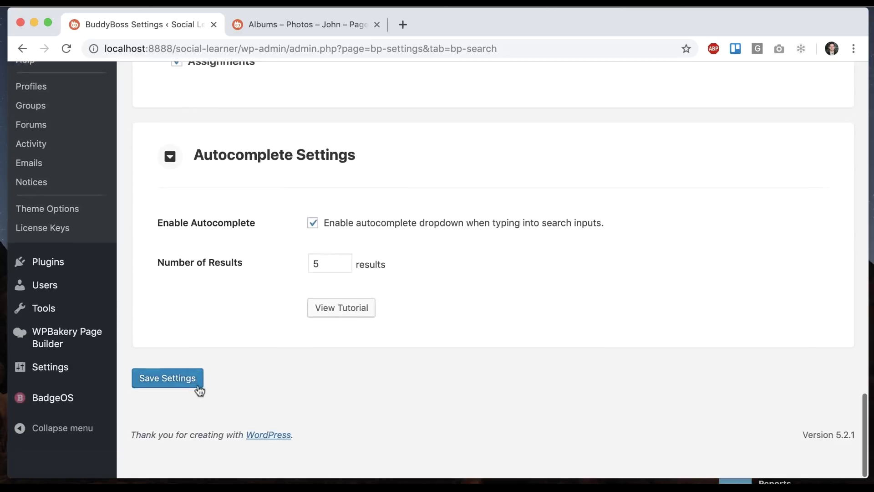
left_click(165, 412)
Search the front-end site for the member's first name and review all results across members, groups, topics and activity
key("ctrl+Tab")
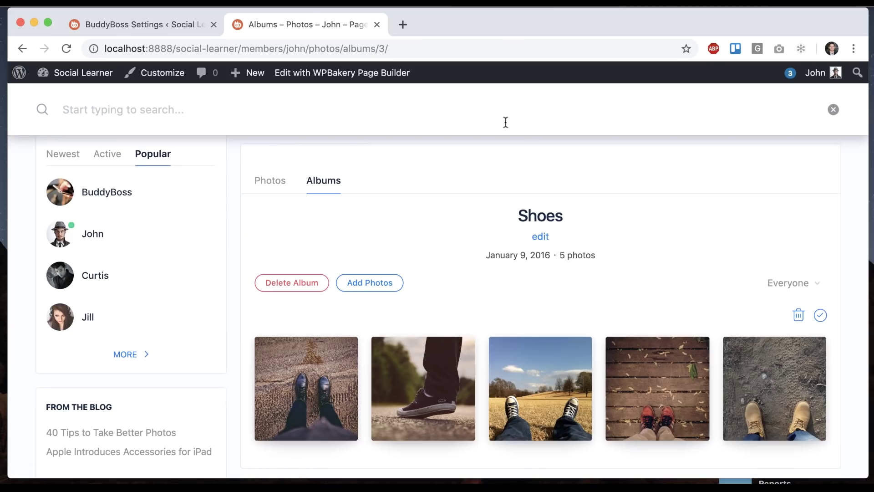
type("john")
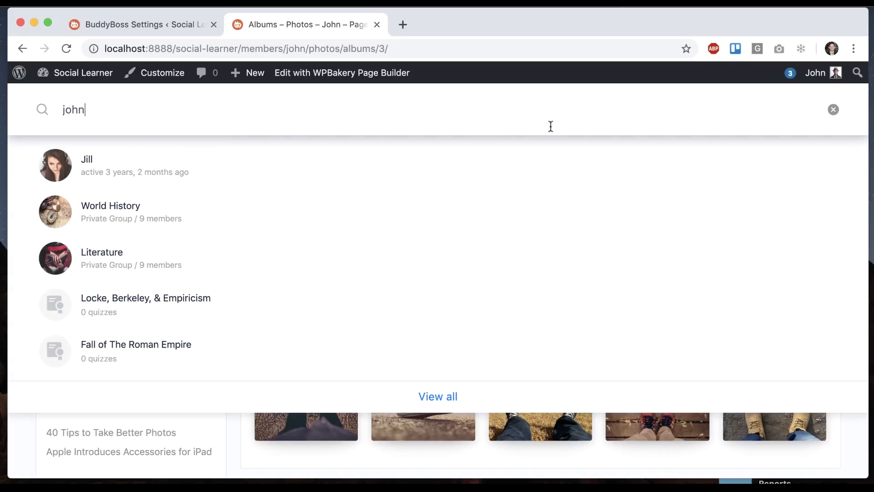
left_click(445, 401)
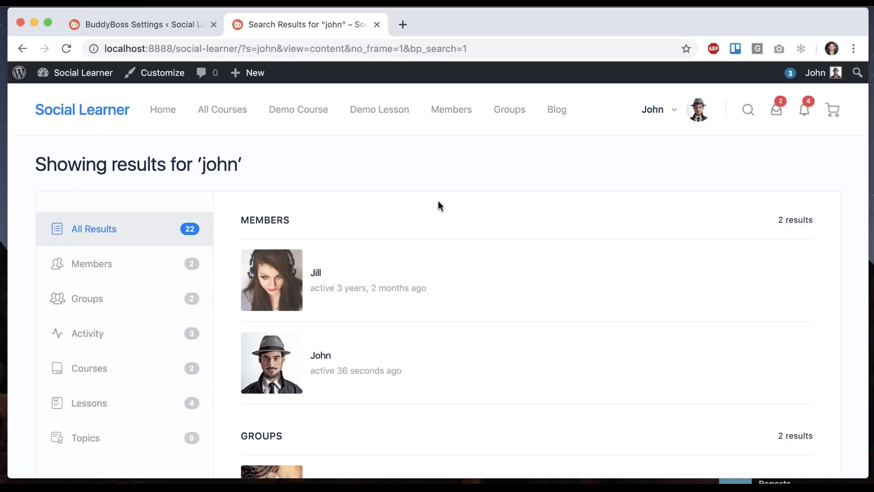
scroll(358, 213, "down", 2)
scroll(282, 297, "down", 15)
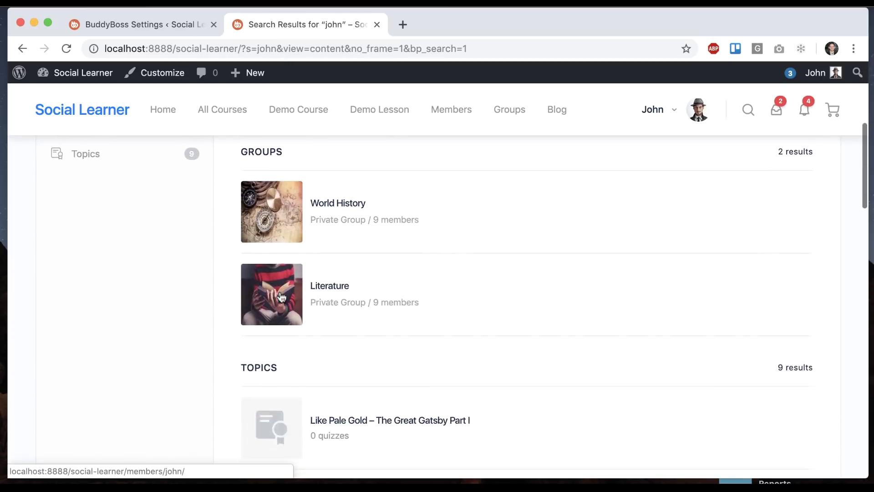
scroll(281, 297, "down", 10)
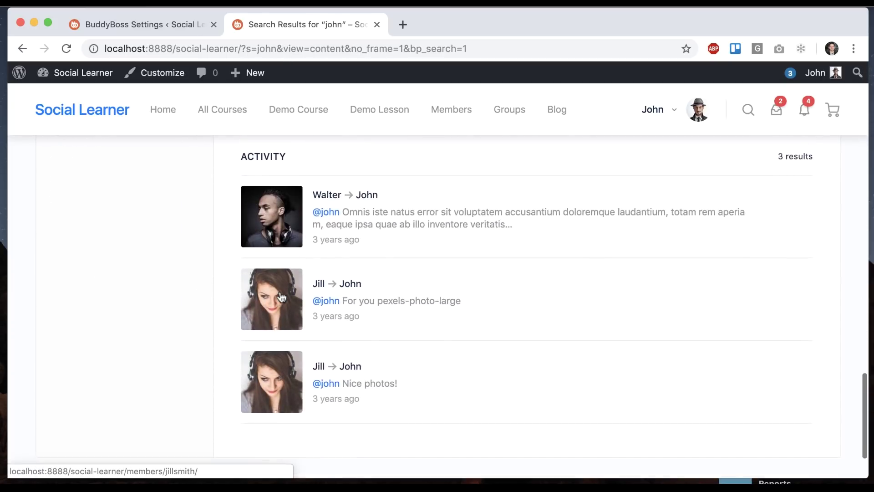
scroll(308, 176, "up", 6)
scroll(381, 263, "down", 10)
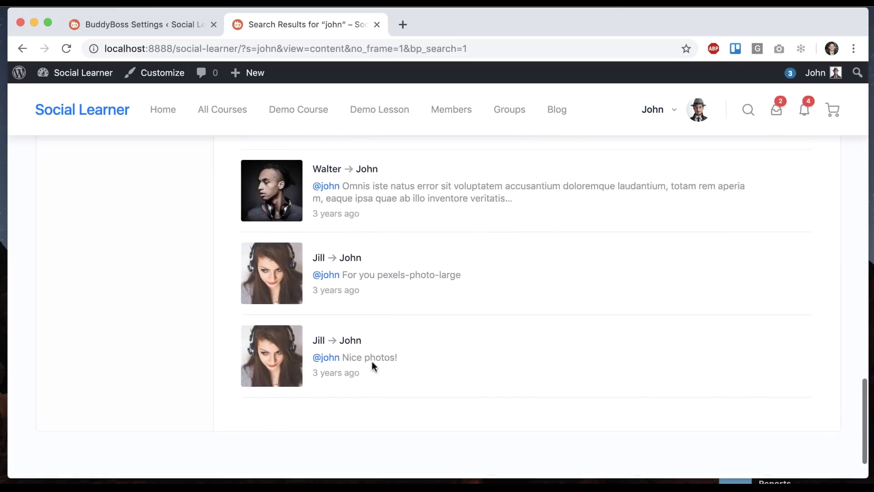
Limit the search results to members, open the searched member's profile, and return to the results
scroll(371, 361, "up", 20)
scroll(372, 361, "up", 3)
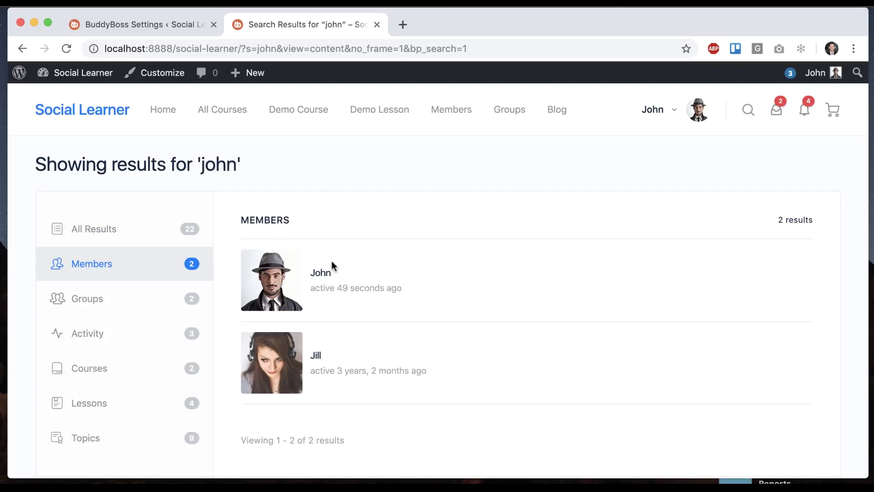
left_click(320, 273)
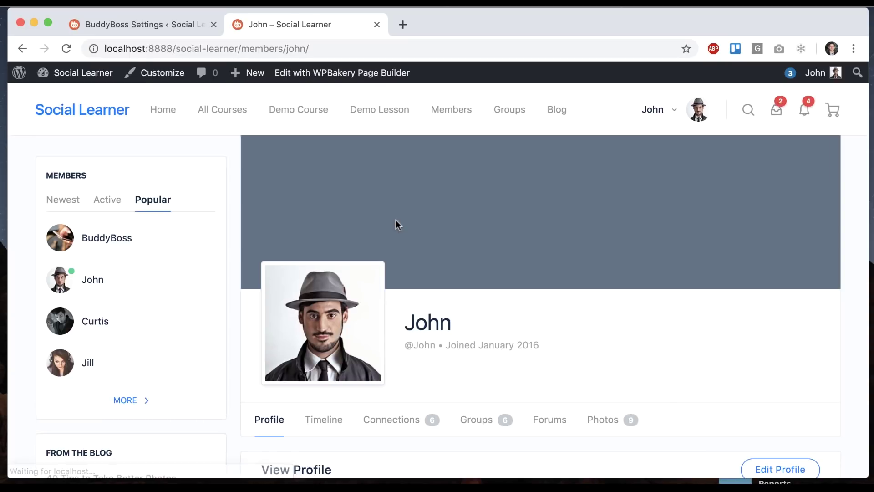
key("super+bracketleft")
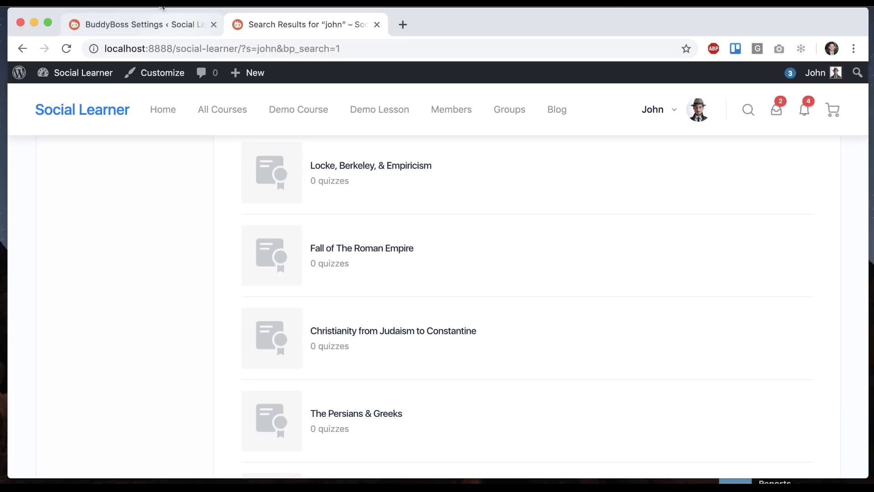
Delete the old Boss. parent theme from the installed themes in the admin area
left_click(149, 31)
mouse_move(87, 314)
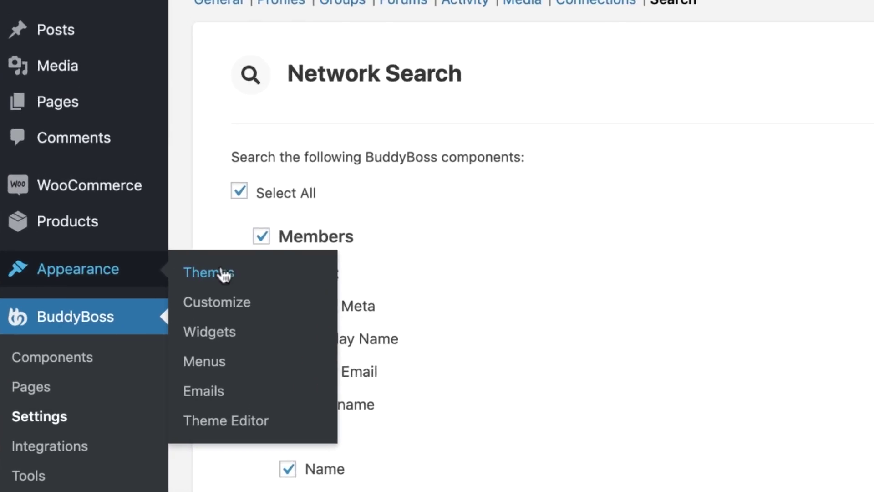
left_click(152, 317)
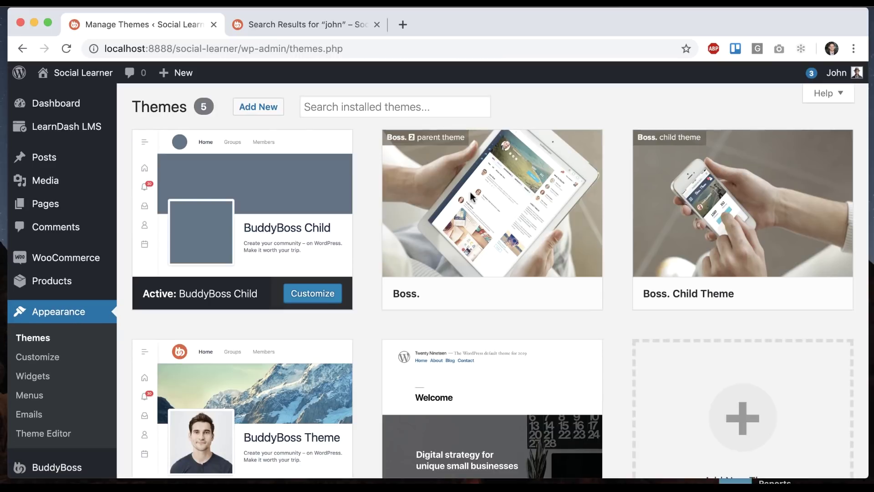
left_click(468, 210)
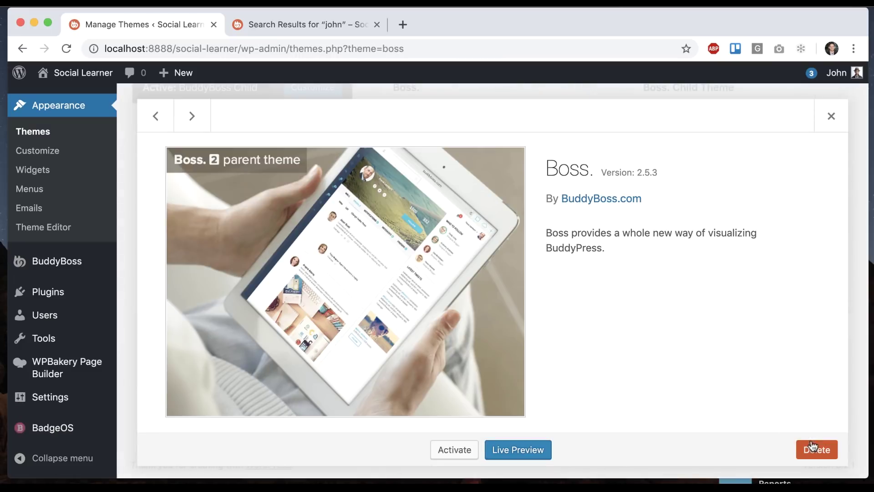
left_click(811, 448)
left_click(553, 154)
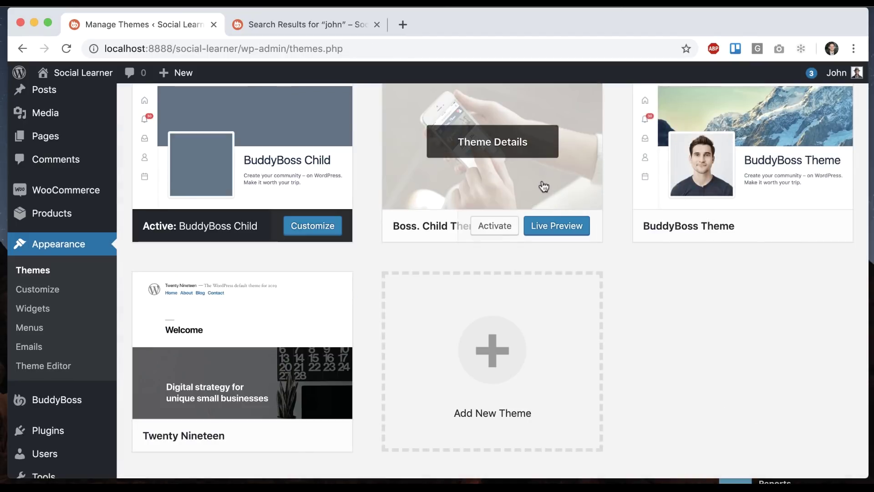
View the theme details of Boss. Child Theme and close them
left_click(542, 182)
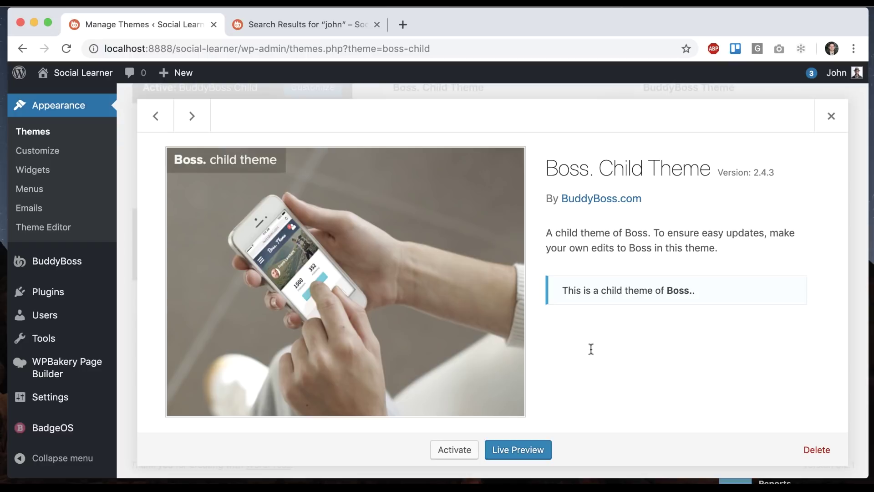
left_click(830, 115)
Select the inactive bbPress, Boss for LearnDash and BP Remove Profile Links plugins in the installed plugins list
scroll(569, 219, "down", 3)
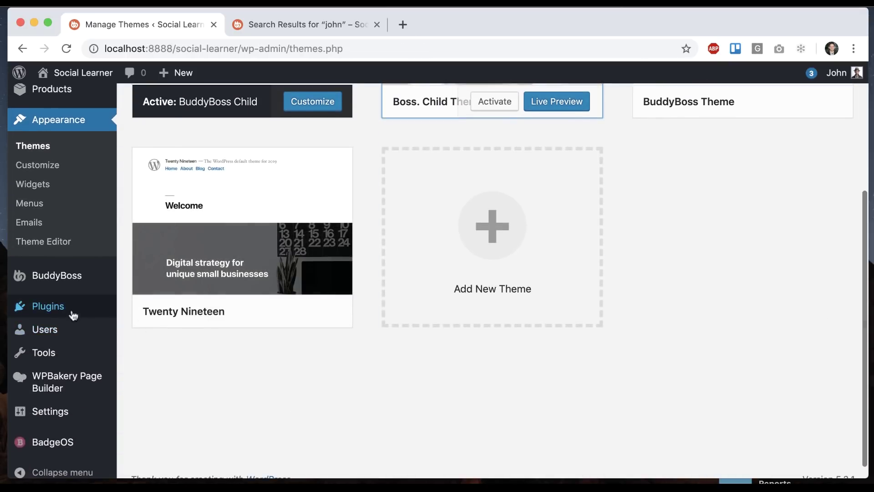
left_click(19, 306)
scroll(338, 229, "down", 4)
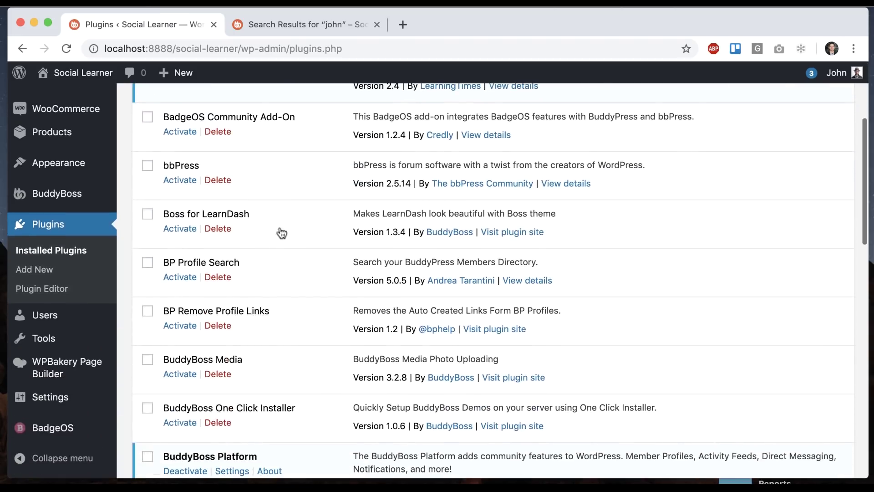
left_click(147, 166)
left_click(148, 214)
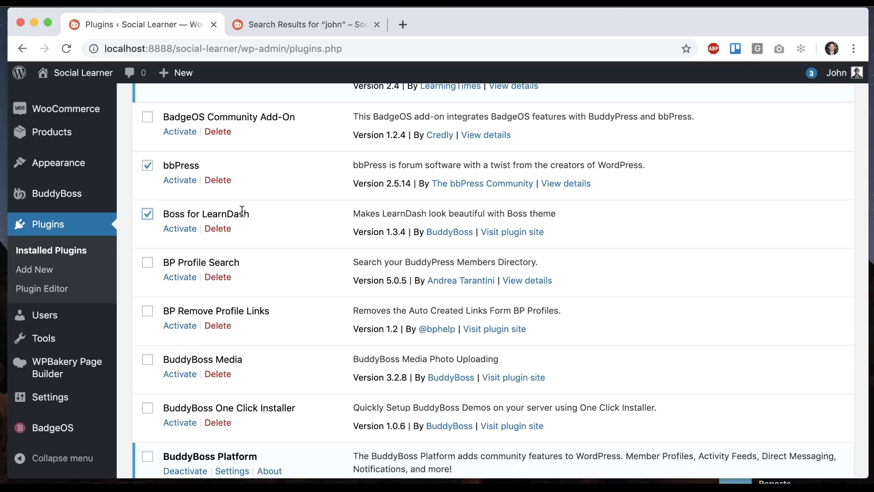
scroll(259, 223, "down", 3)
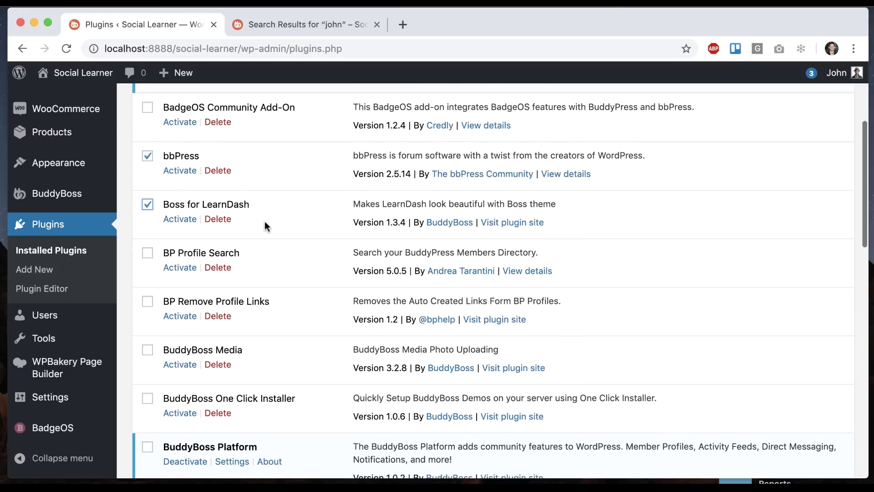
left_click(148, 256)
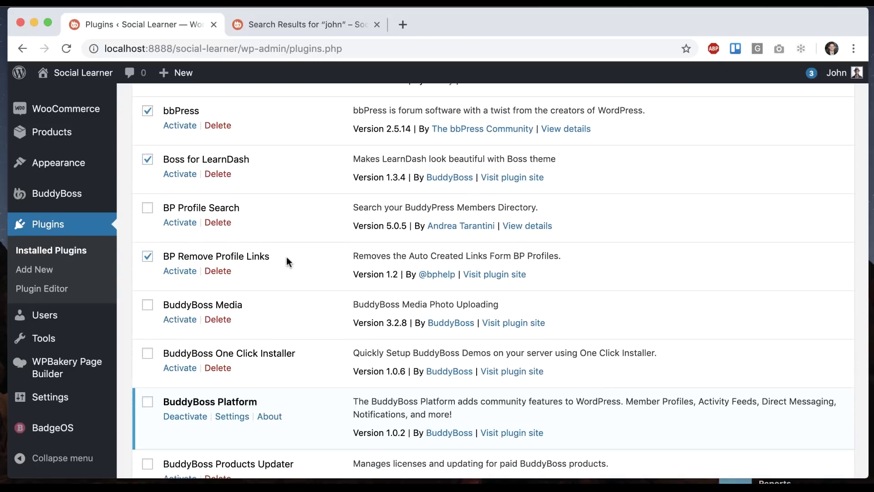
Add BuddyBoss Media, Products Updater, Wall, BuddyPress, BuddyPress for LearnDash and BuddyPress Global Search to the plugin selection and bulk-delete all selected plugins
scroll(314, 253, "down", 2)
left_click(147, 258)
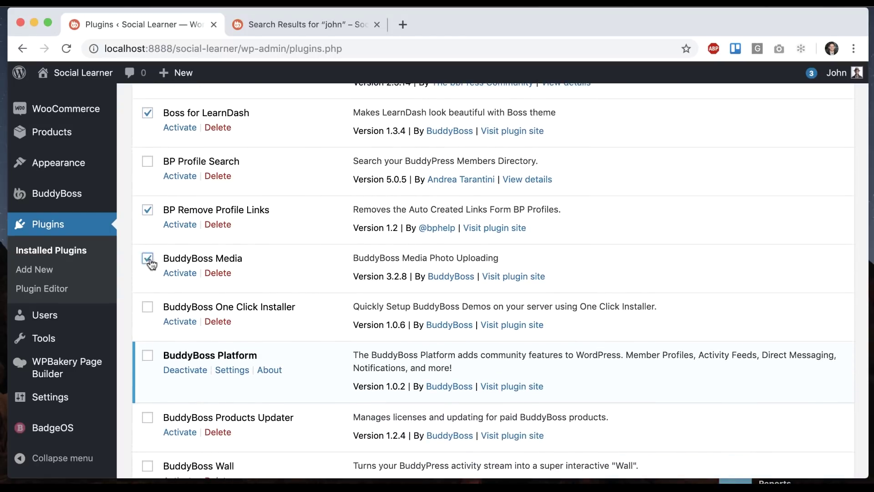
scroll(267, 254, "down", 2)
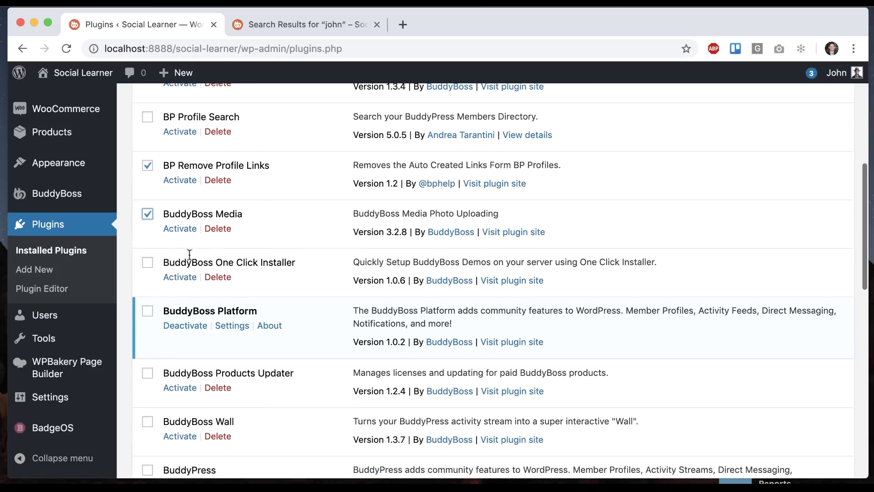
left_click(147, 262)
left_click(148, 262)
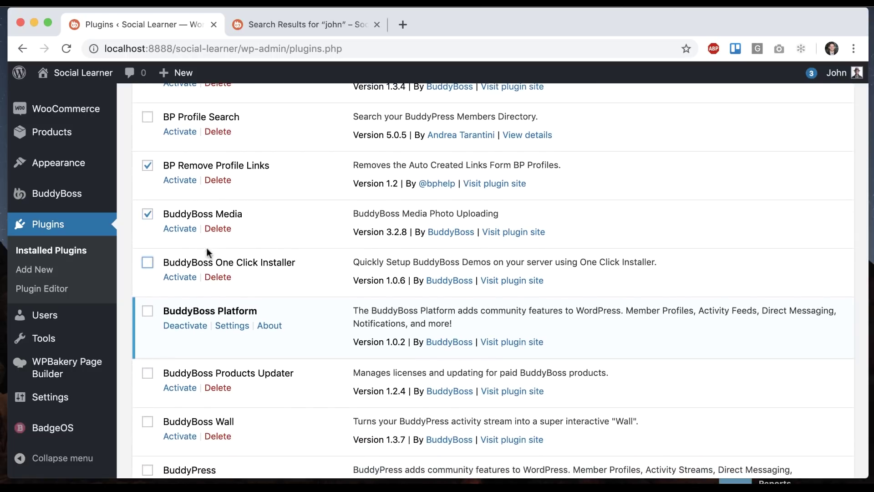
scroll(306, 267, "down", 5)
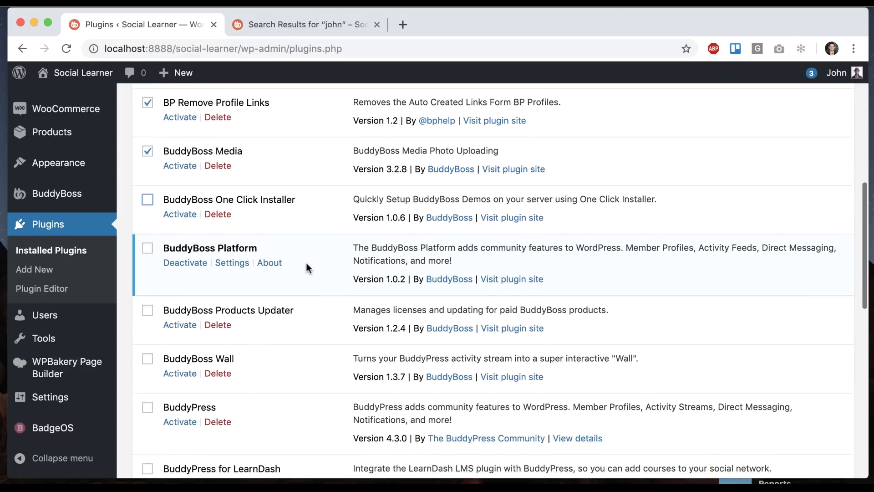
left_click(148, 264)
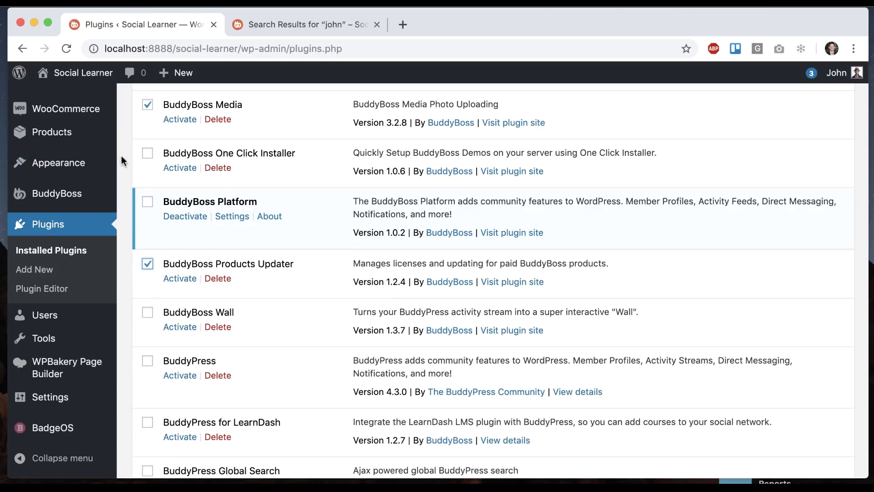
scroll(311, 274, "down", 3)
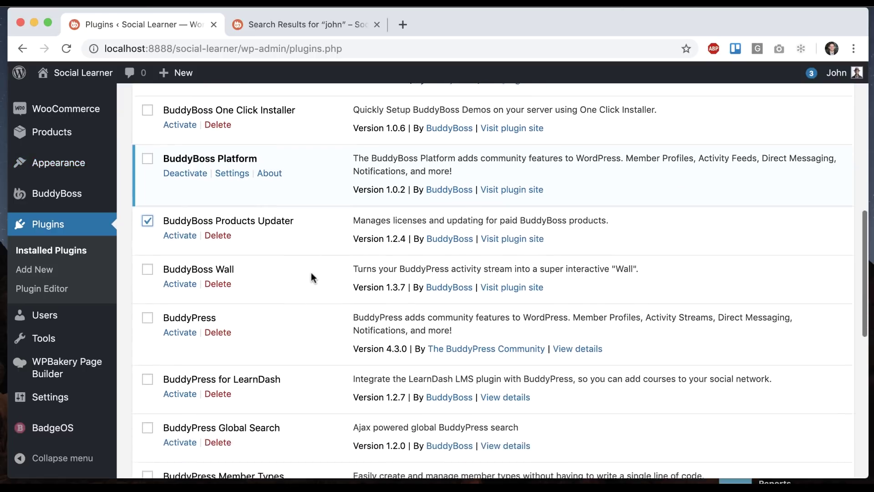
left_click(148, 249)
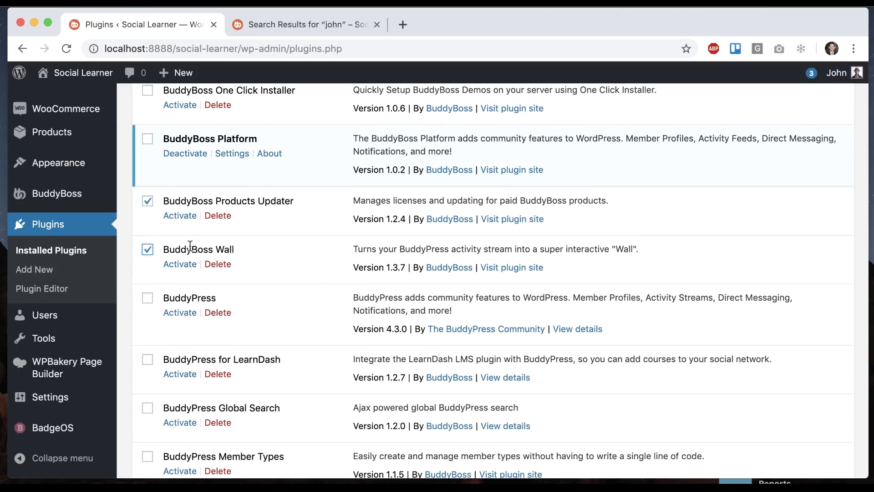
left_click(147, 298)
scroll(146, 301, "down", 3)
left_click(147, 278)
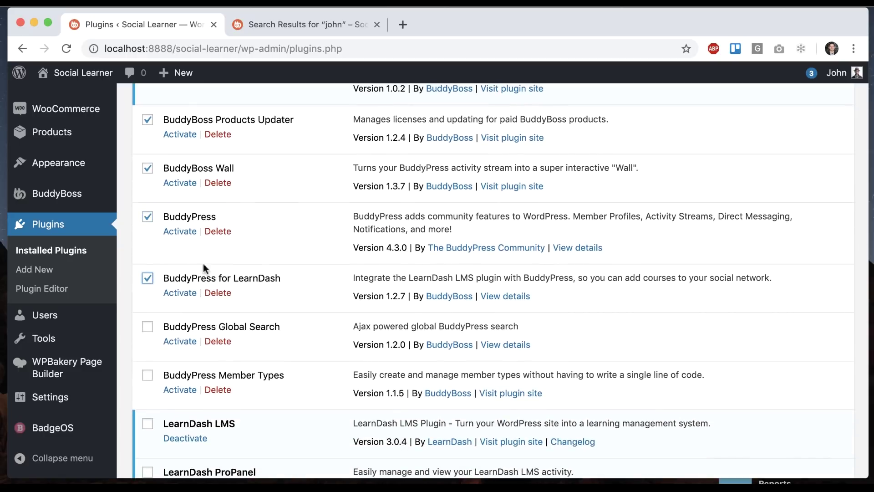
left_click(147, 327)
scroll(338, 304, "down", 10)
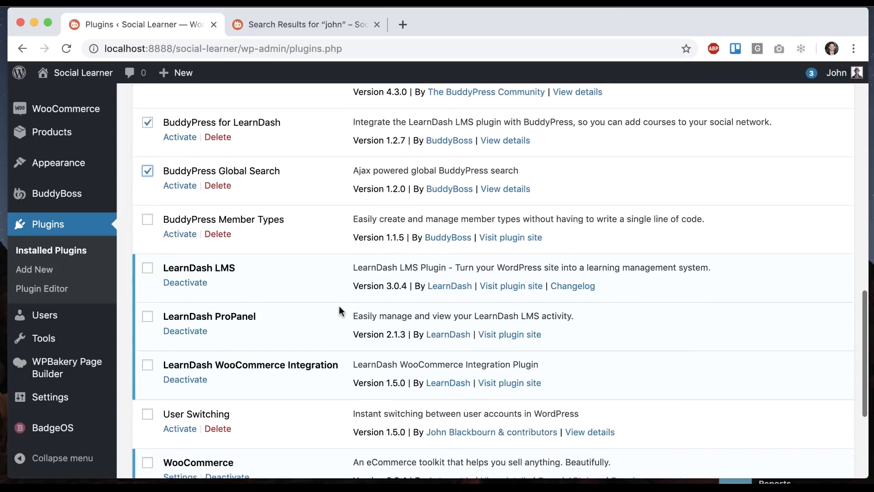
left_click(173, 445)
left_click(179, 476)
left_click(234, 453)
left_click(540, 143)
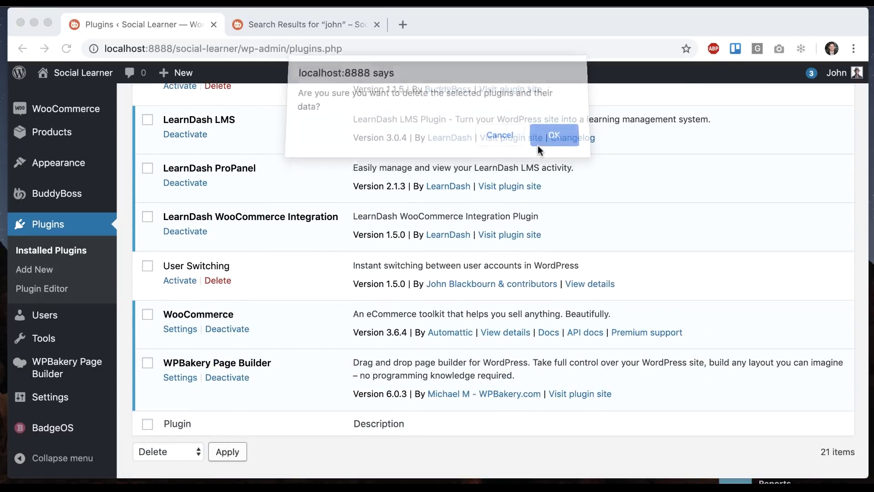
Activate the BadgeOS Community Add-On plugin
left_click_drag(166, 296, 297, 299)
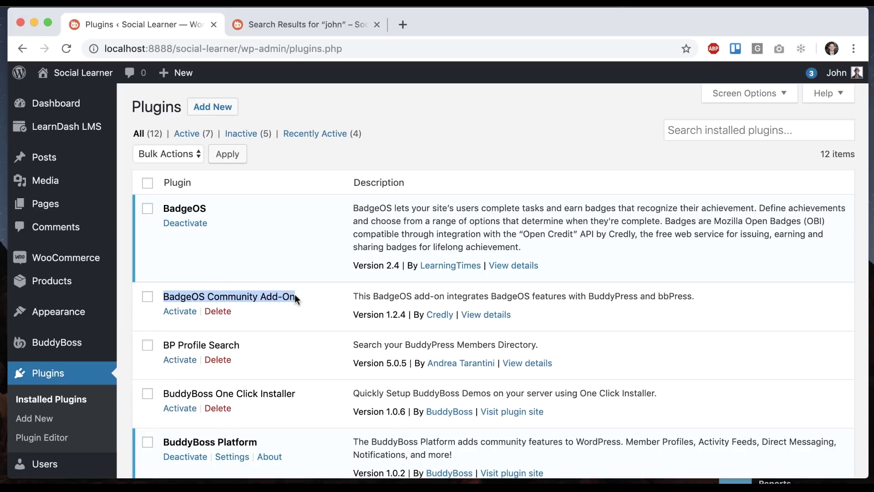
left_click(313, 301)
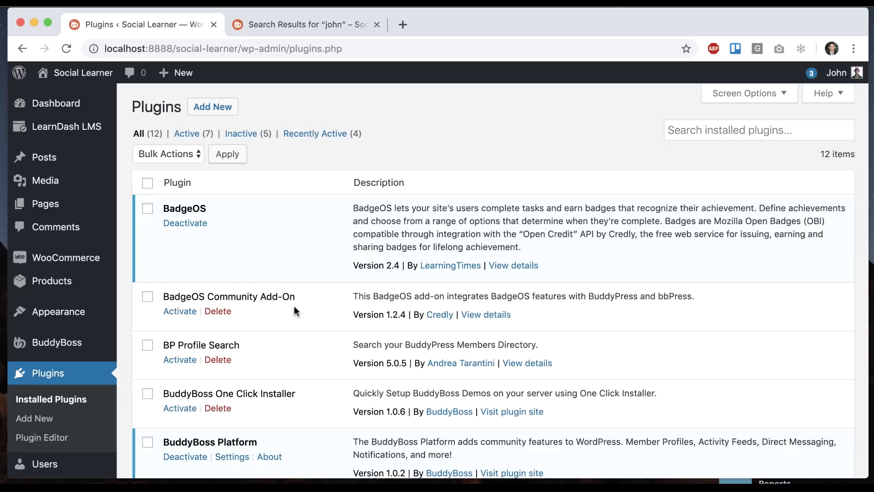
left_click_drag(162, 296, 296, 298)
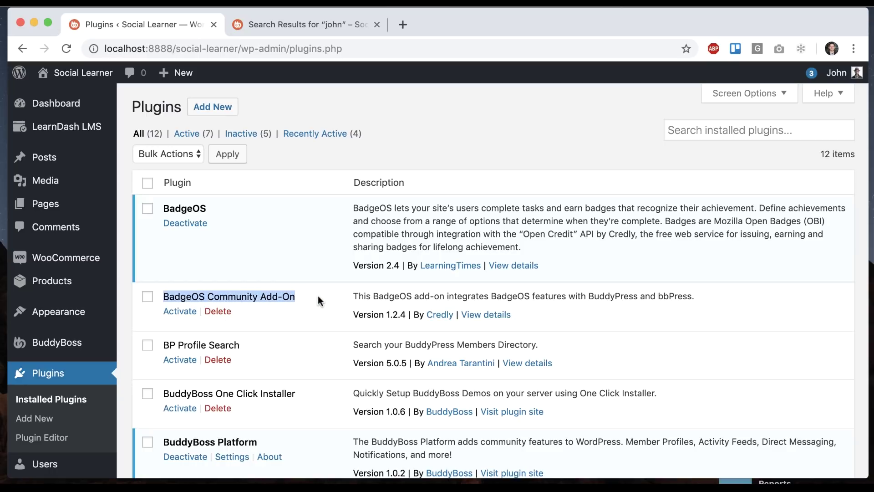
left_click(318, 297)
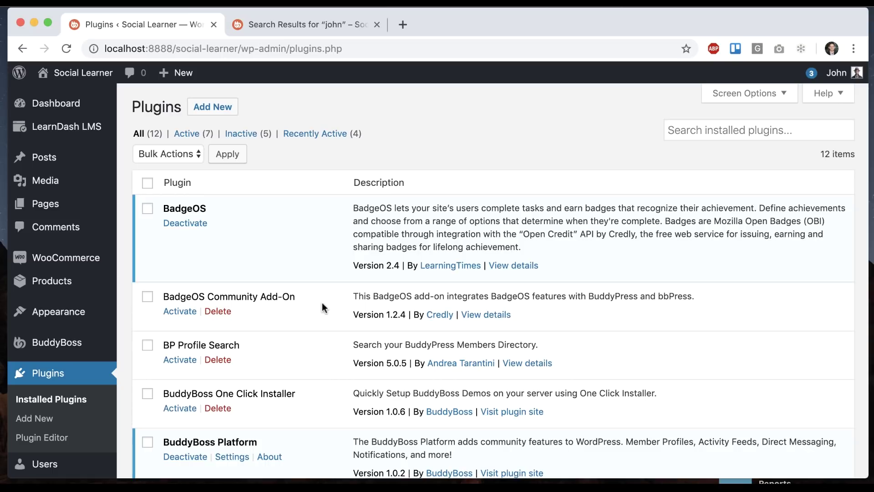
key("Tab")
key("Return")
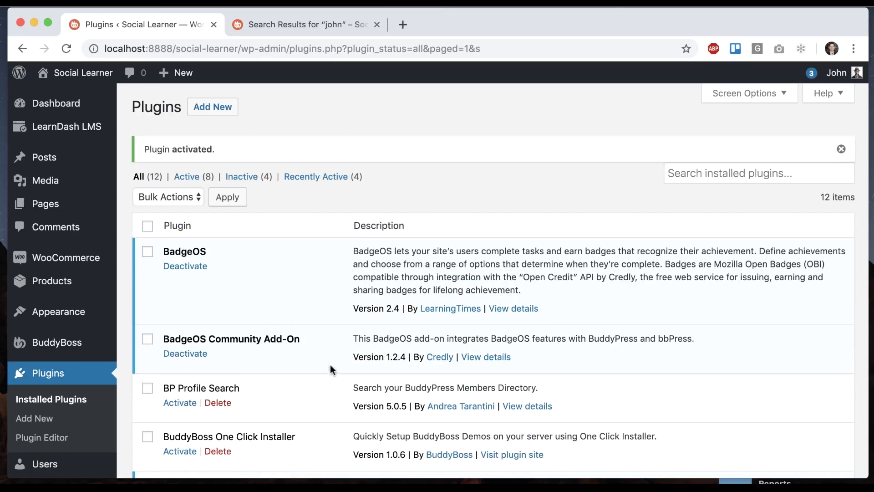
In a new browser tab, enable advanced profile search on the members directory in the BuddyBoss profile settings and save
scroll(321, 346, "down", 5)
scroll(321, 347, "up", 4)
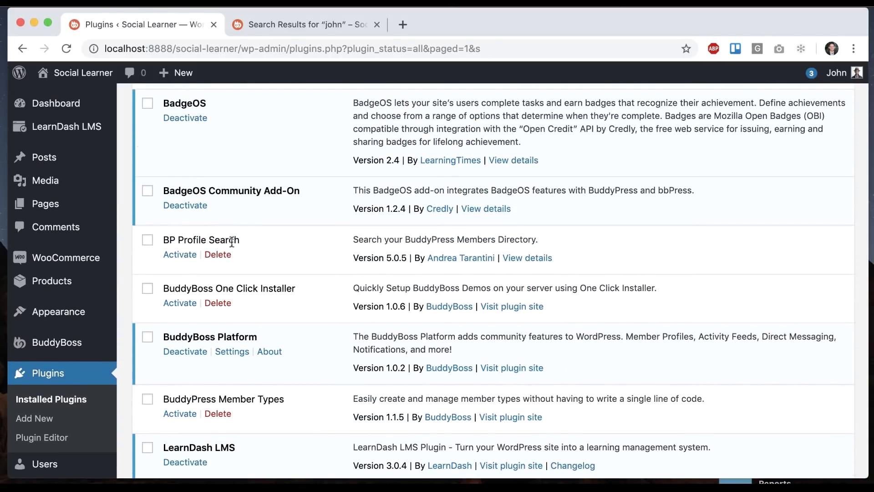
scroll(319, 386, "down", 1)
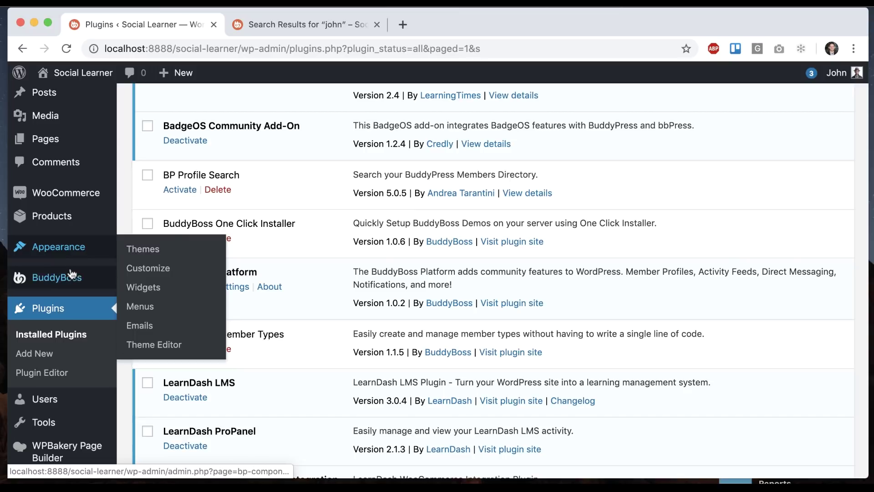
mouse_move(78, 273)
left_click(171, 213, "super")
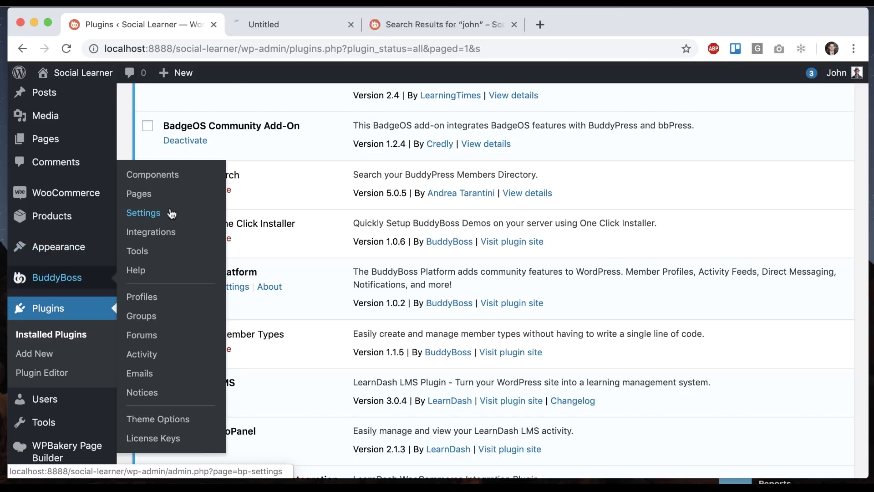
left_click(263, 26)
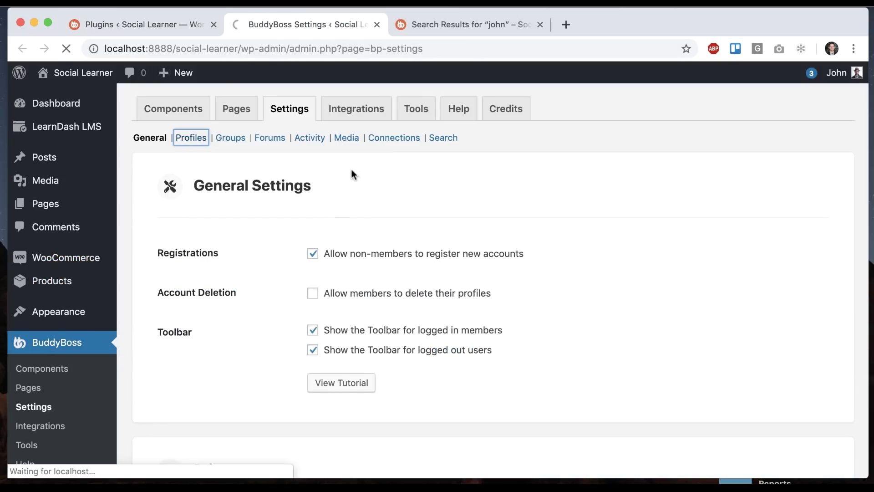
scroll(330, 362, "down", 8)
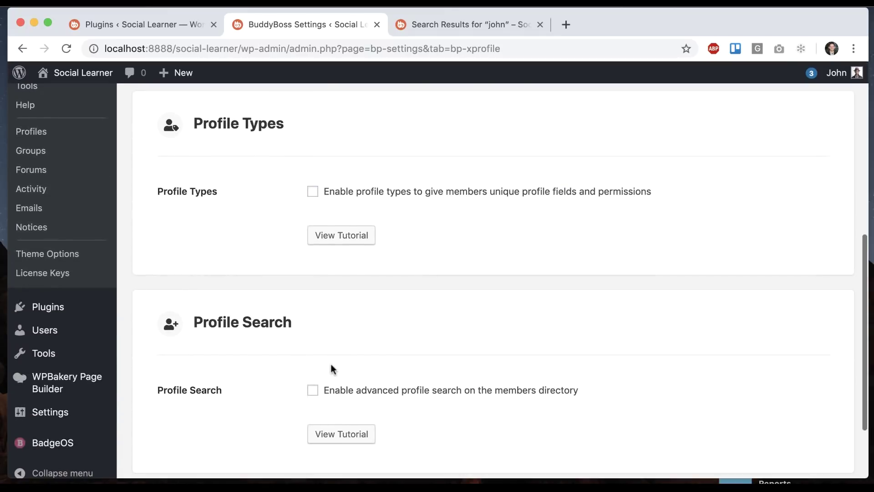
left_click(313, 391)
scroll(314, 433, "down", 3)
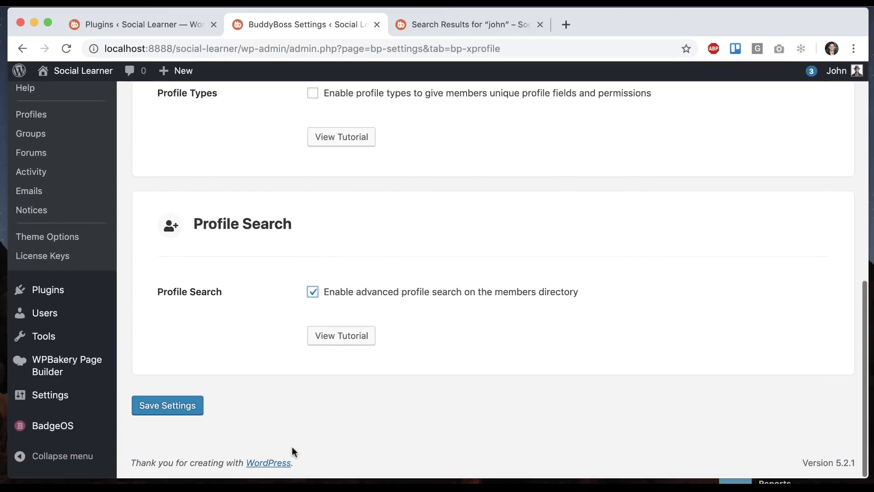
left_click(168, 407)
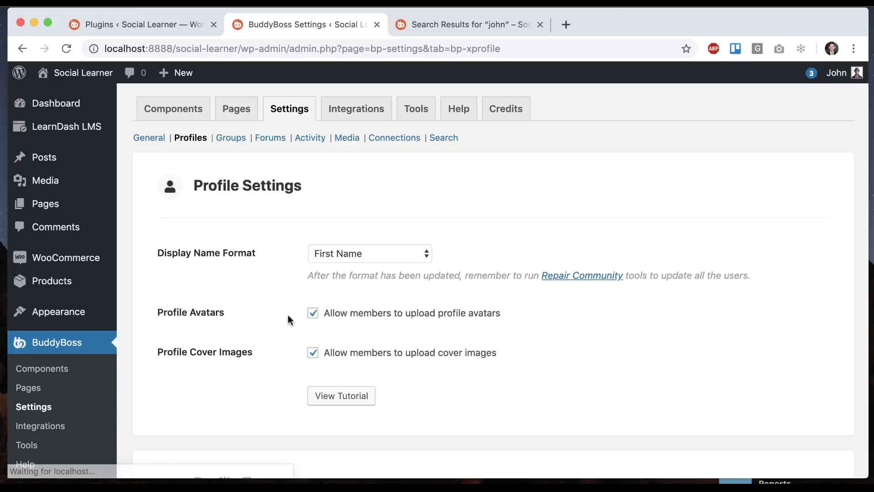
Add Name and Last Name as form fields in the BuddyBoss Profile Search form and update it
scroll(177, 207, "down", 5)
left_click(44, 269)
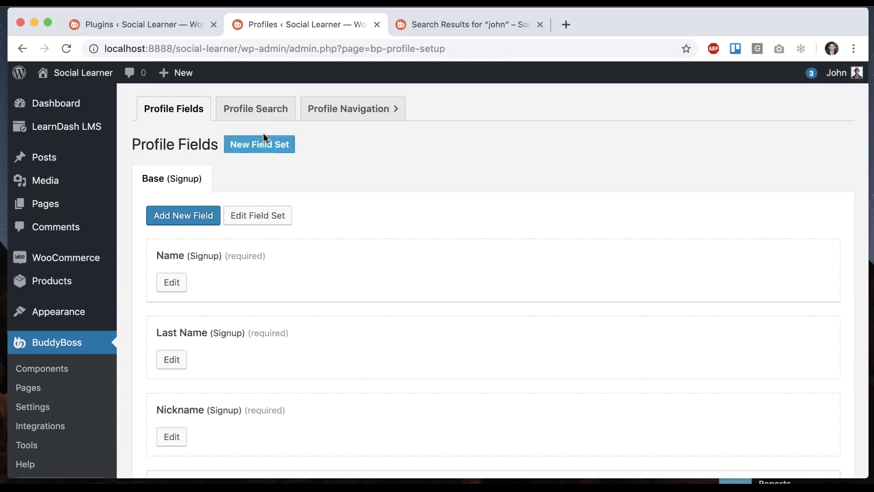
left_click(256, 109)
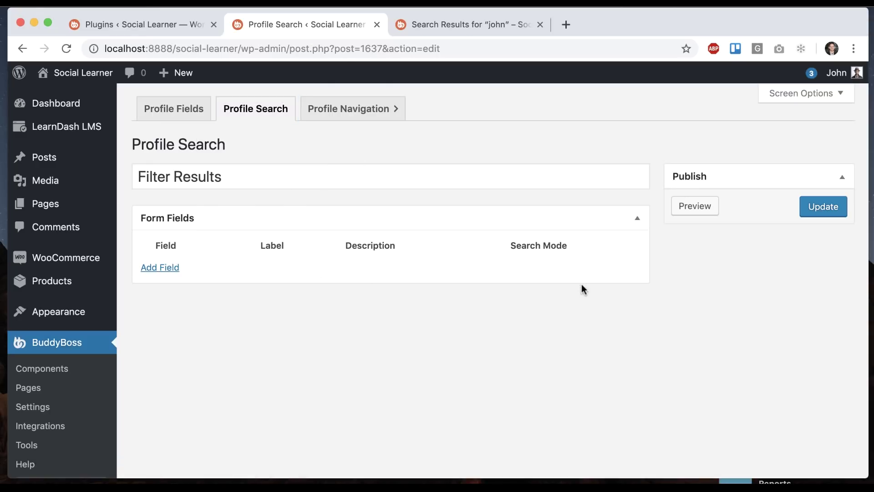
left_click(158, 268)
left_click(201, 271)
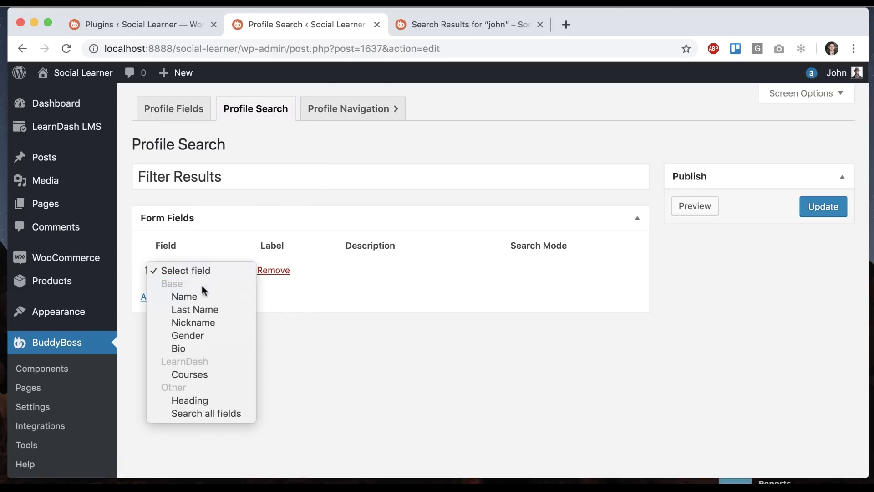
left_click(199, 295)
left_click(160, 297)
left_click(190, 293)
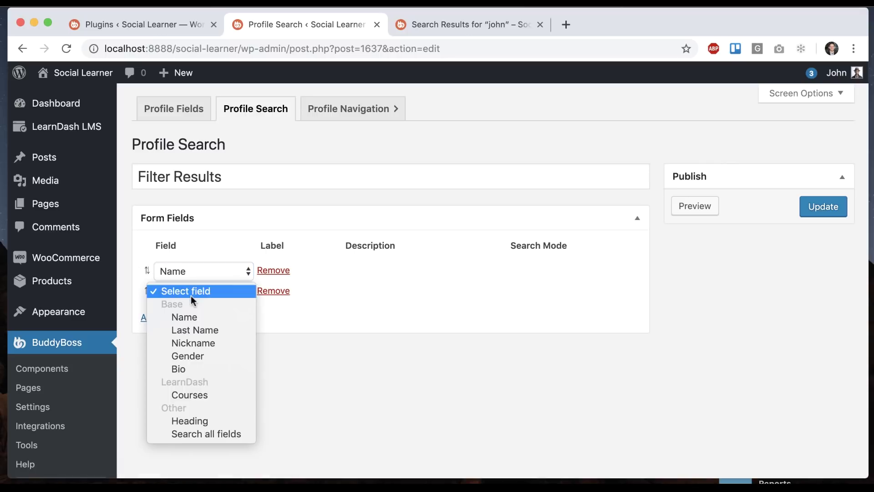
left_click(192, 329)
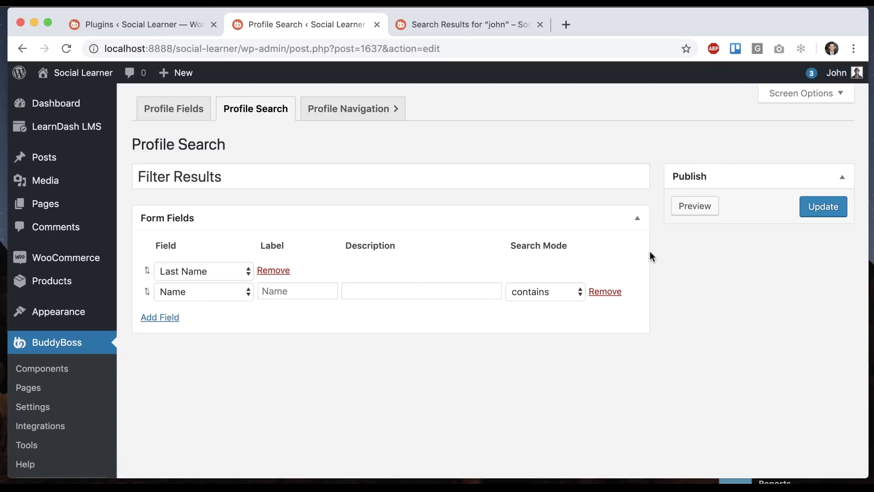
left_click(812, 210)
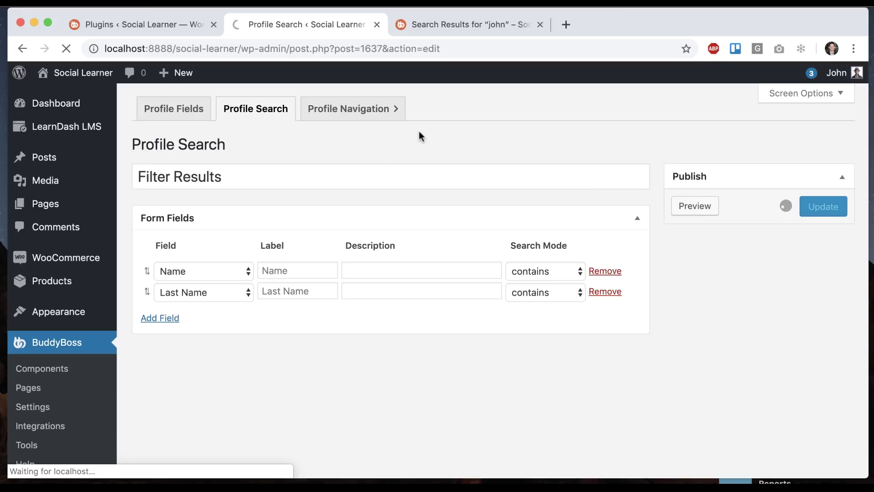
Check the profile search form on the site's Members directory
left_click(437, 22)
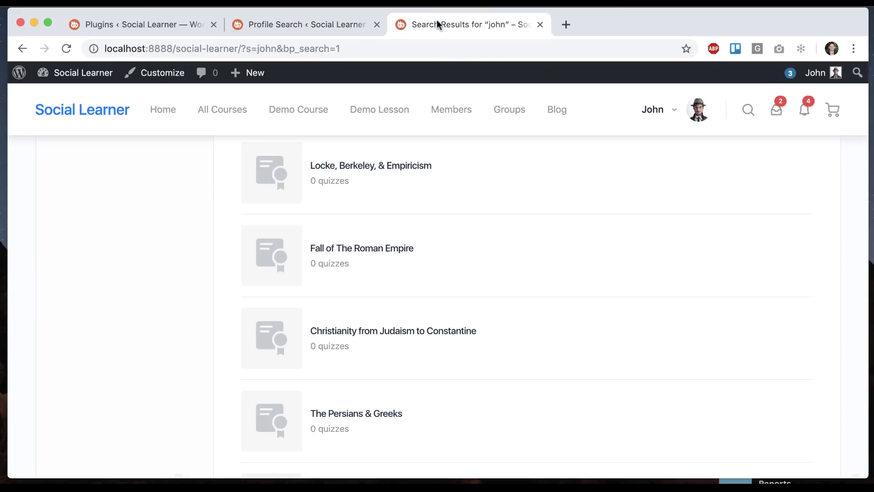
left_click(448, 109)
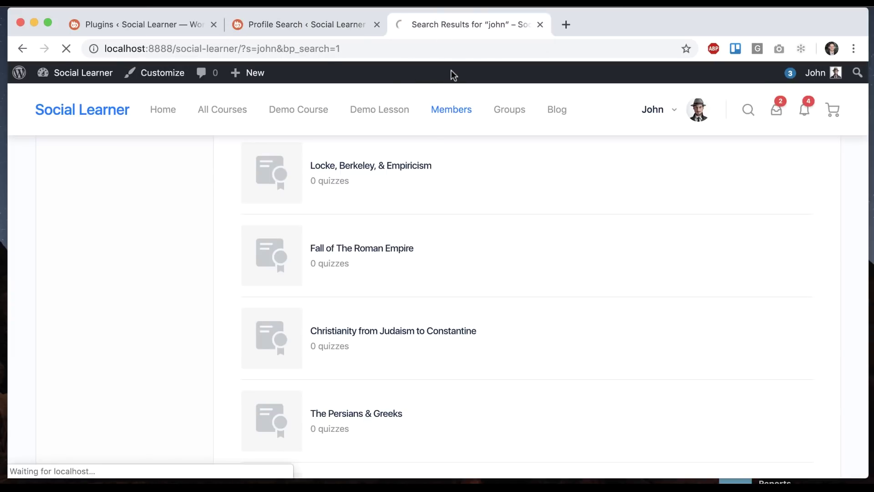
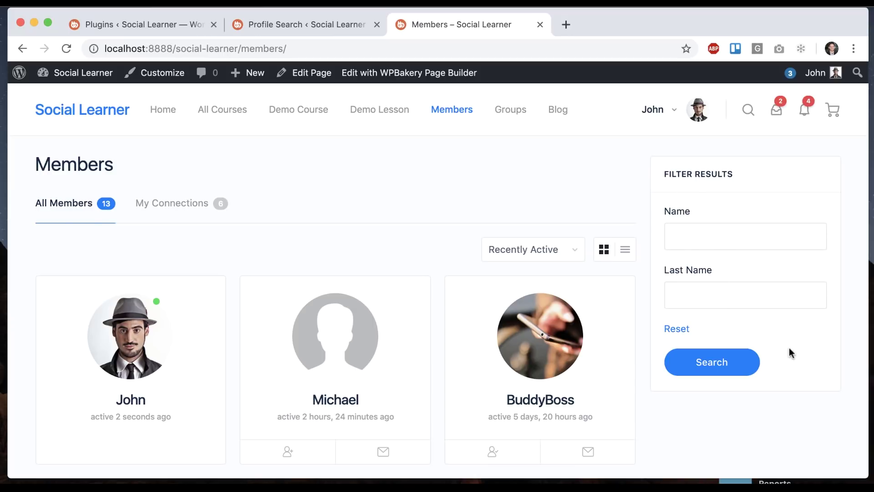
Delete the BP Profile Search plugin from the installed plugins and review the remaining list
key("super+1")
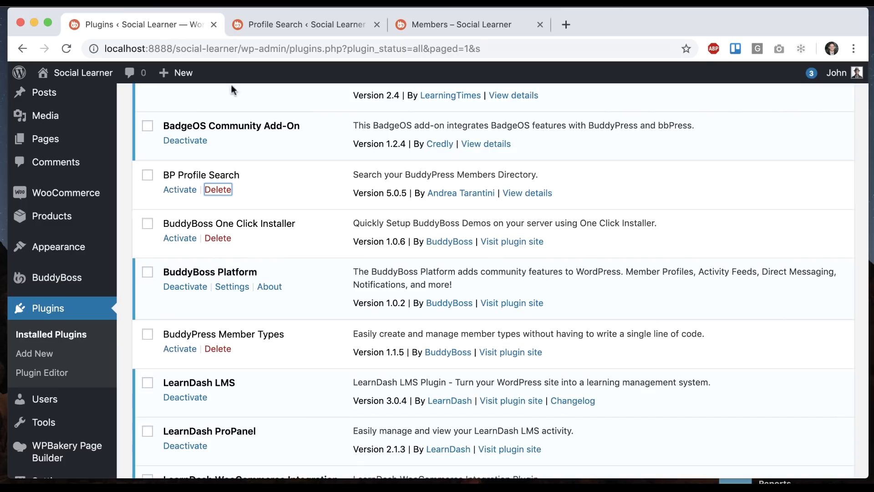
left_click(217, 188)
left_click(551, 140)
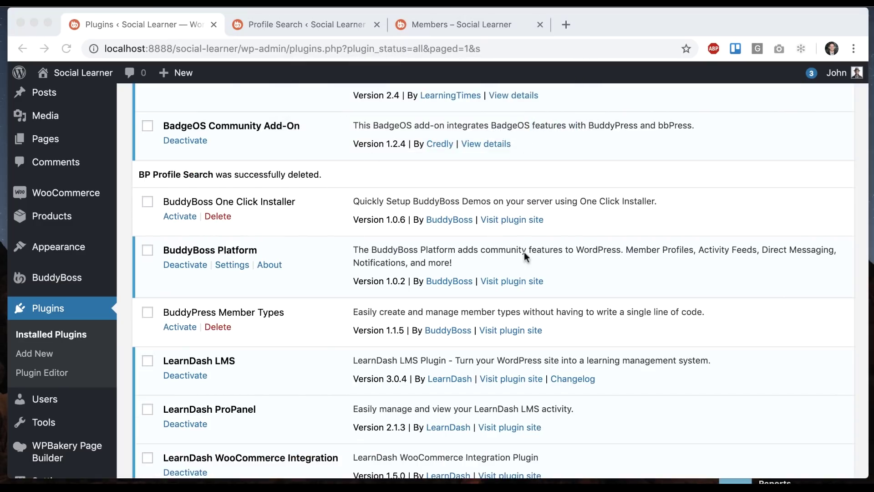
scroll(320, 309, "down", 2)
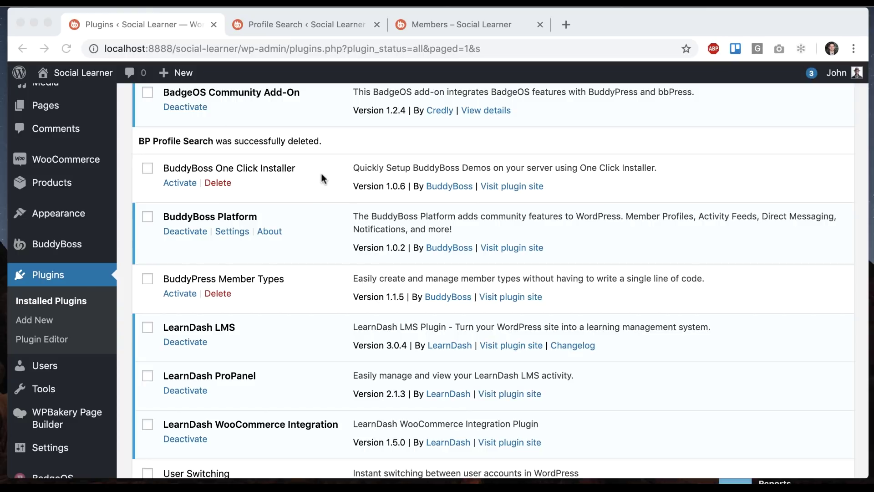
scroll(321, 172, "up", 4)
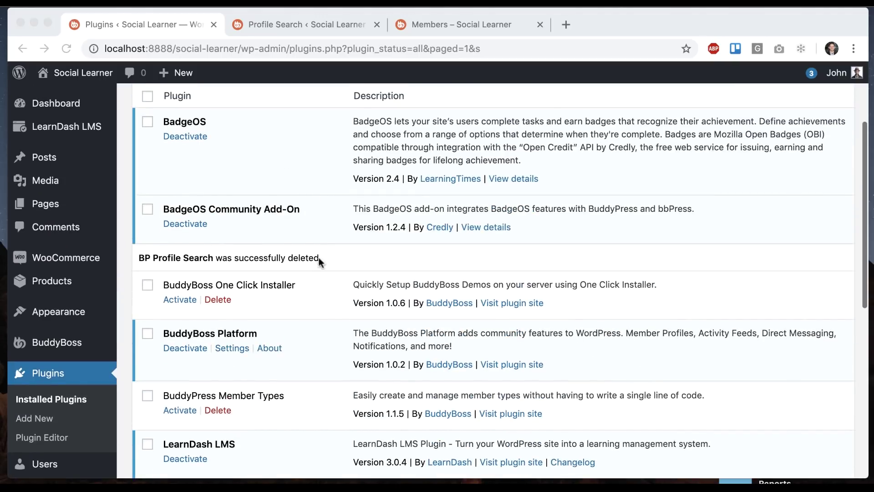
Open the BuddyBoss Tools page in a new browser tab and review the default data import options for members, groups and forums
scroll(319, 257, "down", 5)
scroll(341, 335, "down", 6)
scroll(341, 338, "up", 7)
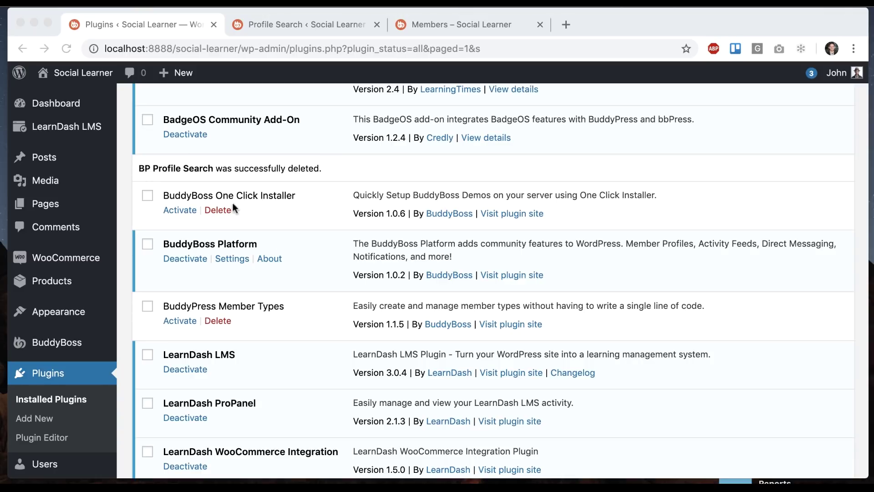
scroll(306, 231, "down", 3)
mouse_move(55, 191)
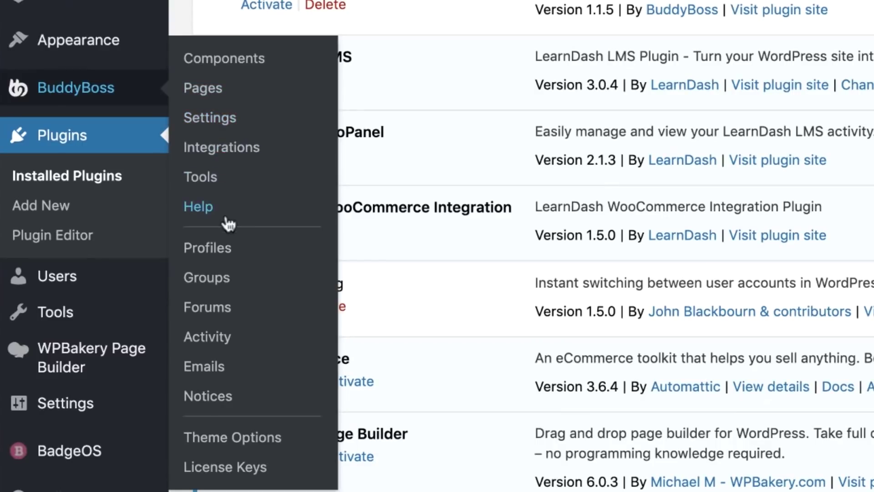
left_click(232, 182)
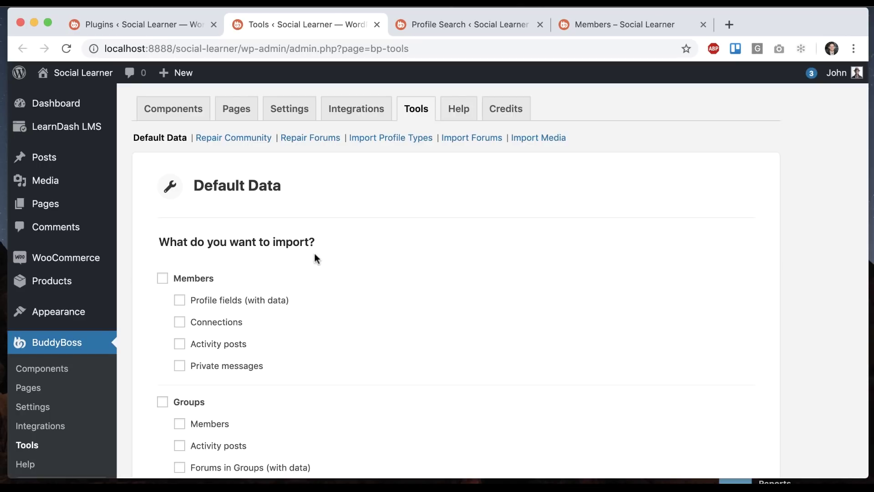
scroll(314, 255, "down", 3)
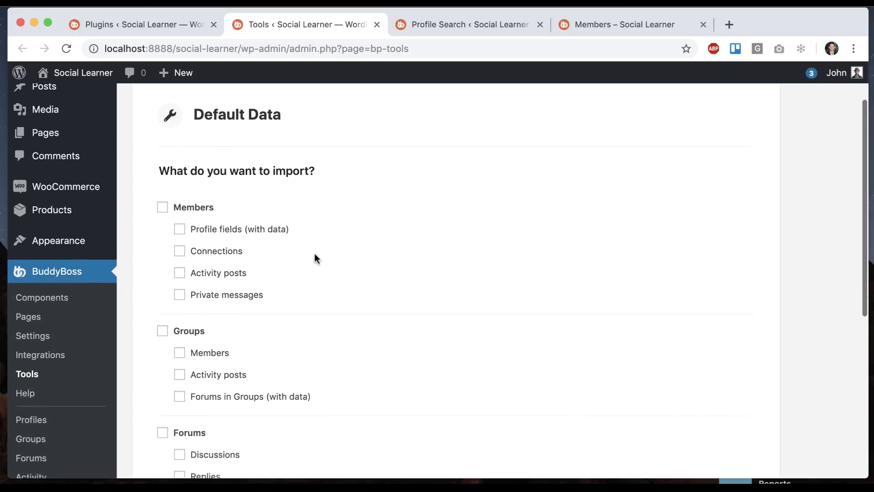
scroll(180, 342, "down", 4)
scroll(183, 262, "up", 5)
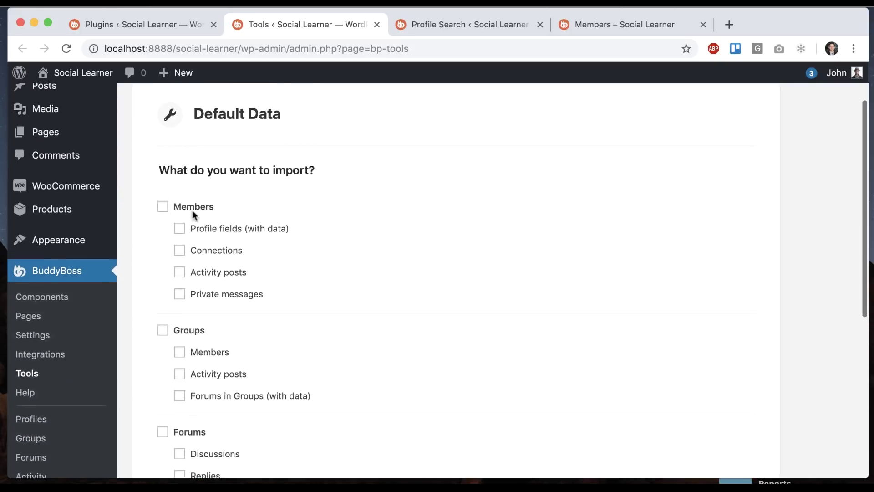
scroll(193, 215, "down", 2)
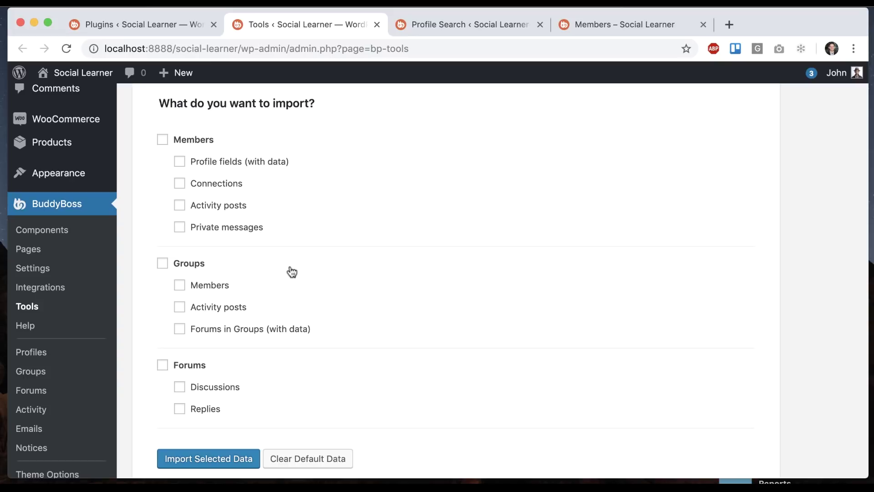
Close the BuddyBoss Tools tab and delete the BuddyBoss One Click Installer plugin from the installed plugins
key("super+w")
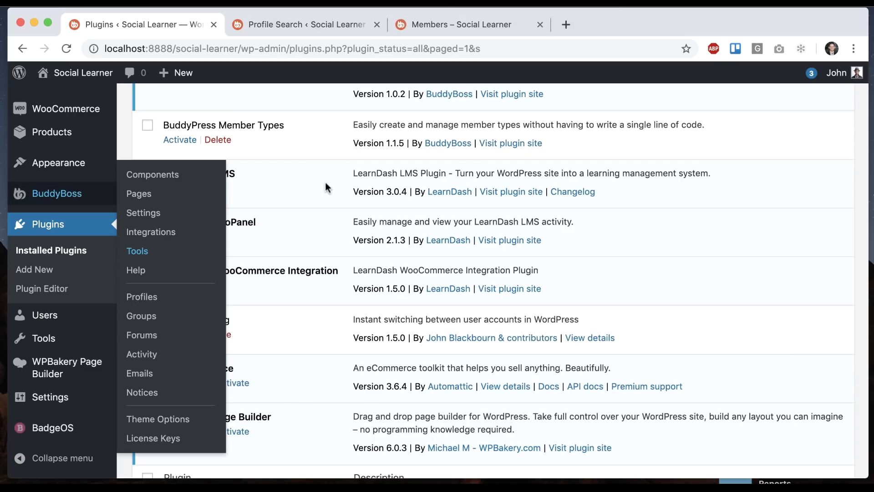
scroll(331, 203, "up", 4)
left_click(218, 136)
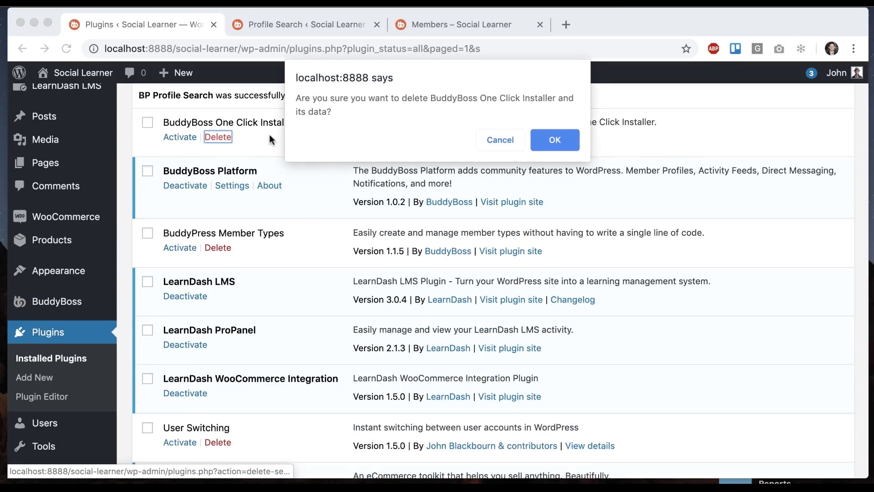
left_click(554, 140)
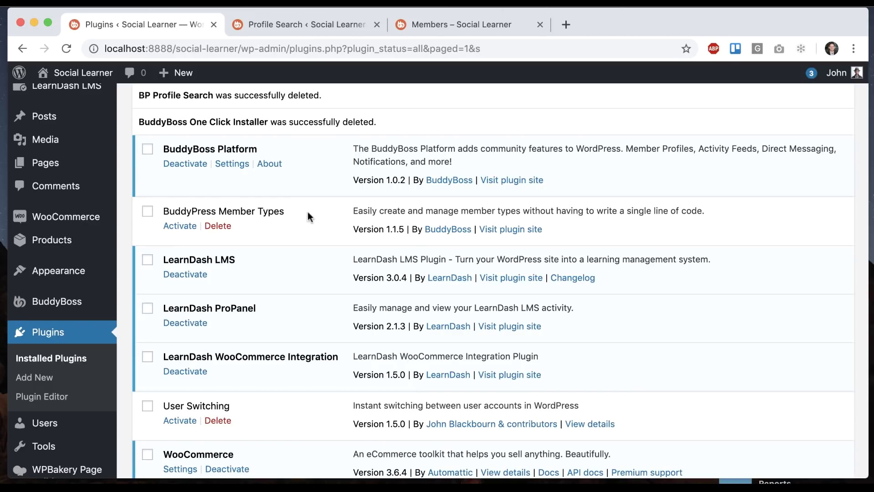
Examine the Profile Types option in the BuddyBoss profile settings, using a new browser tab
scroll(308, 213, "down", 2)
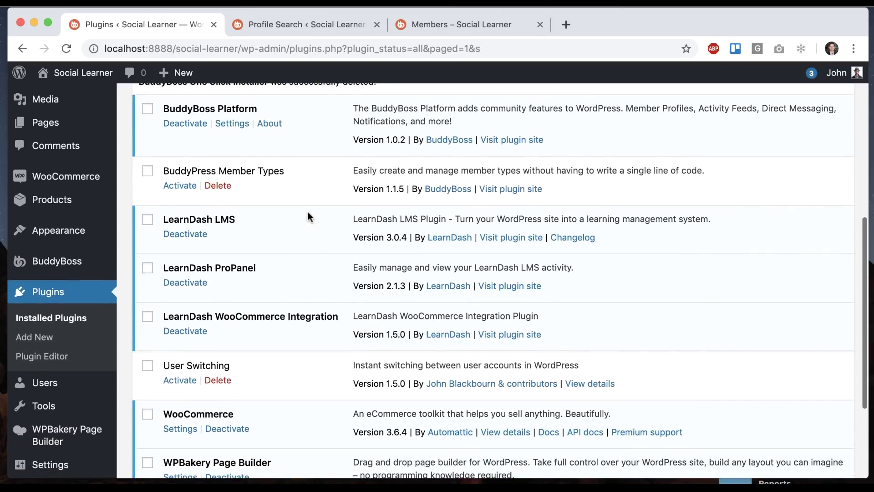
mouse_move(59, 259)
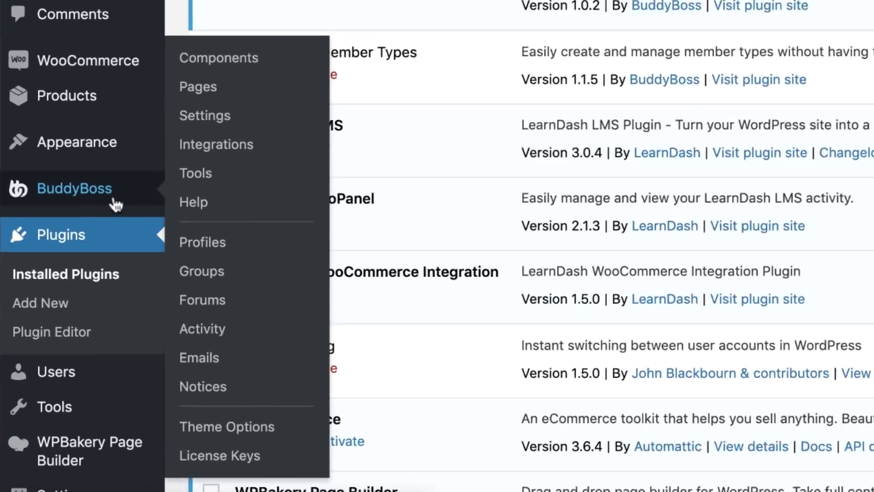
left_click(212, 114)
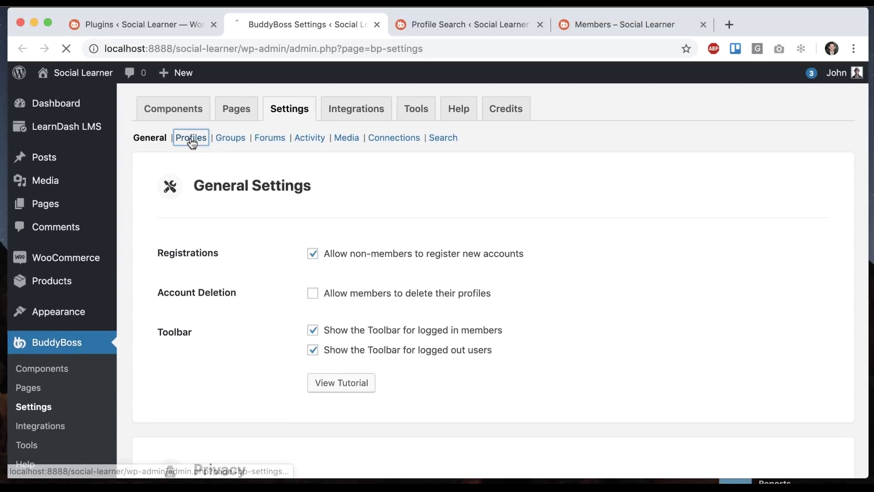
left_click(215, 99)
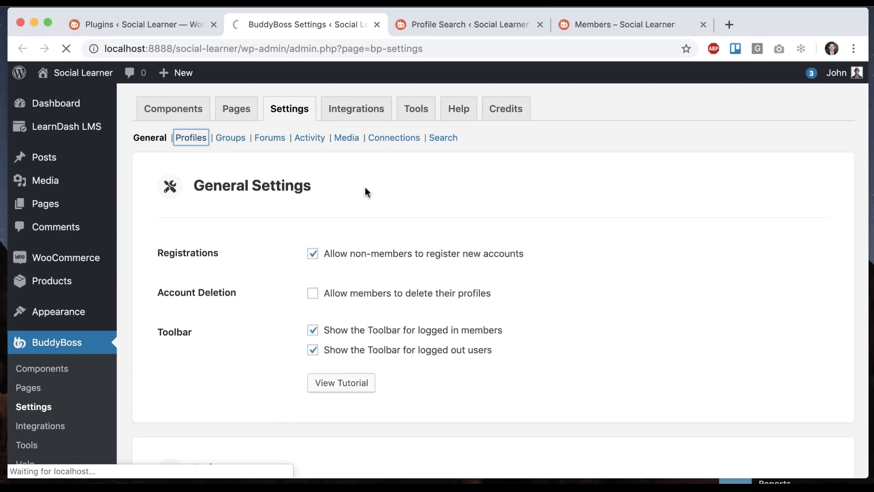
scroll(416, 193, "down", 5)
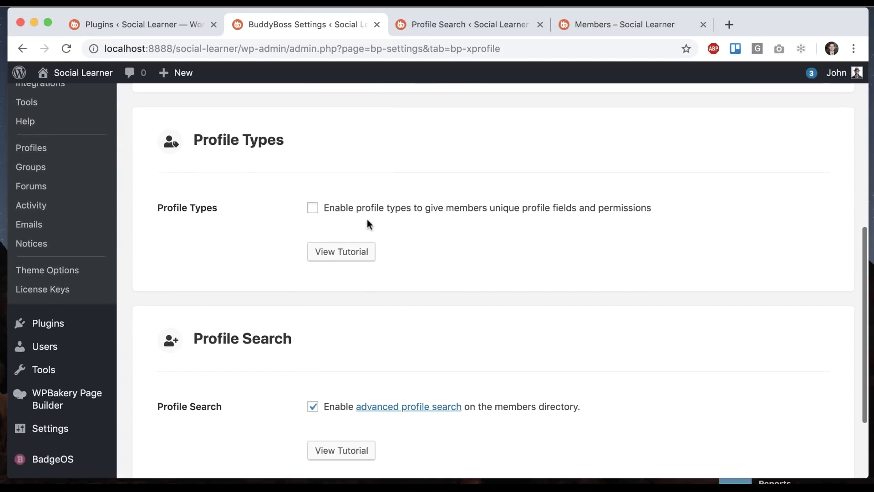
left_click(314, 207)
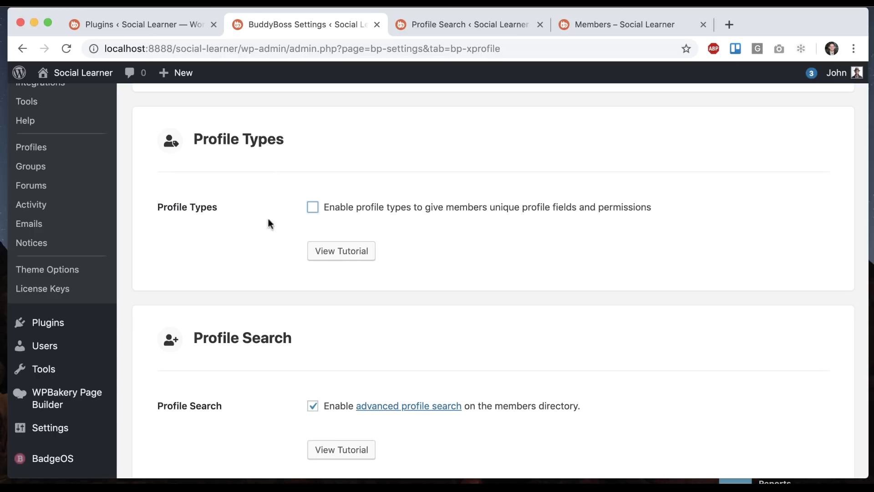
scroll(210, 187, "up", 8)
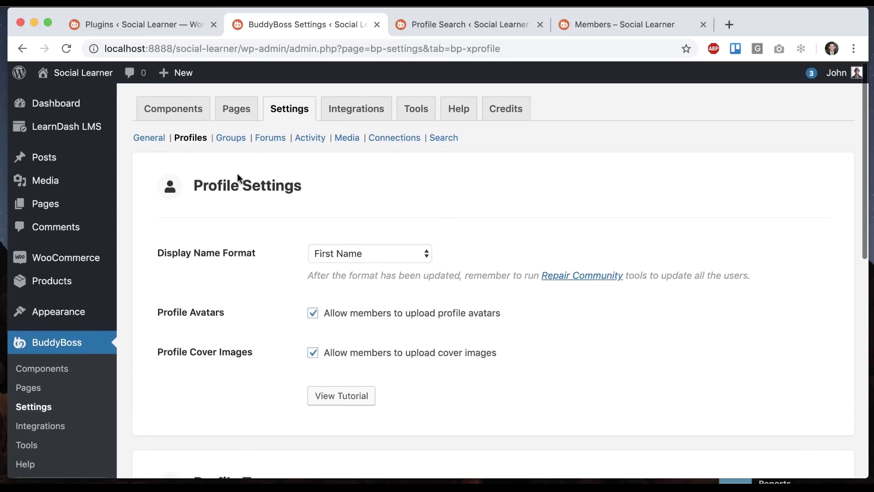
Examine the Group Types and Group Hierarchies options in the BuddyBoss group settings
left_click(230, 139)
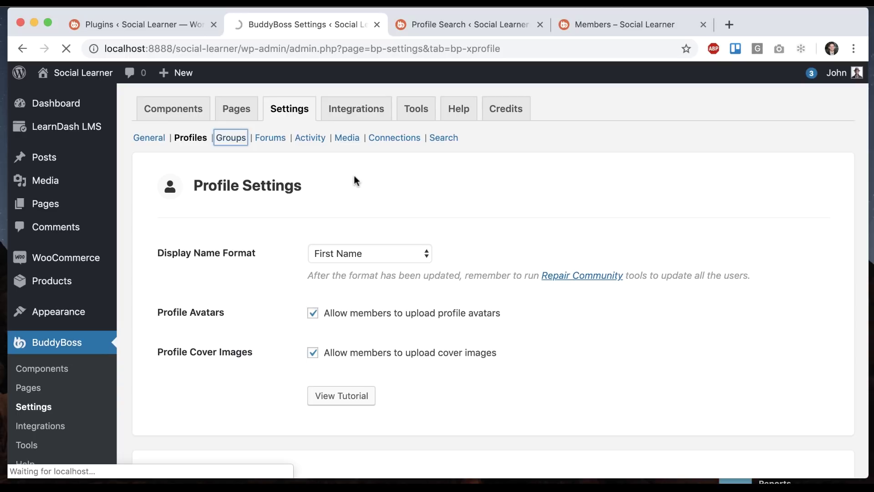
scroll(354, 181, "down", 6)
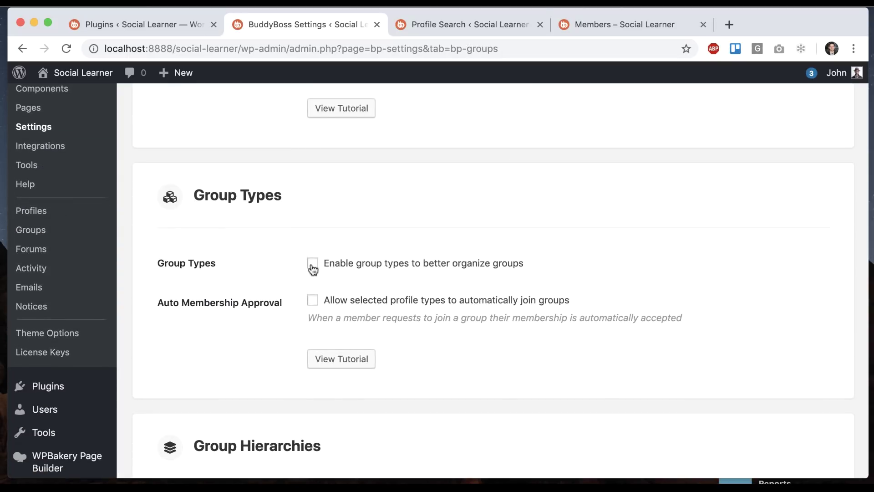
scroll(312, 273, "down", 2)
scroll(310, 291, "down", 3)
scroll(285, 211, "up", 10)
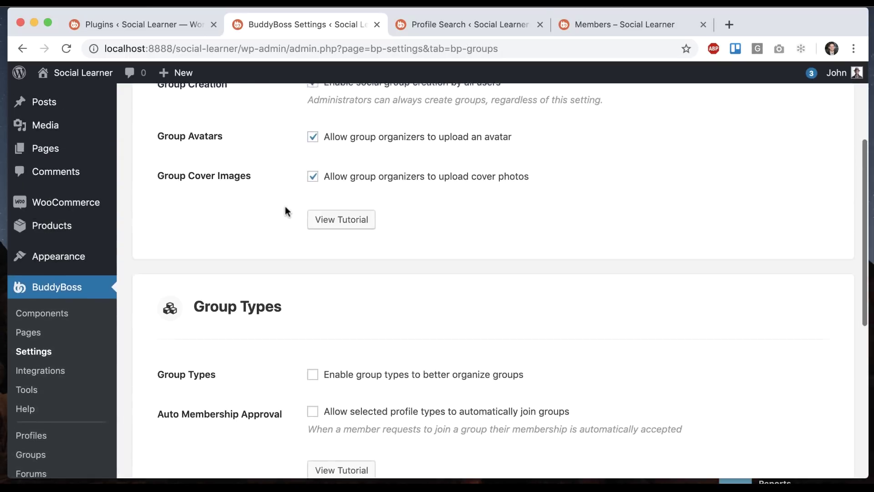
Return to the installed plugins and delete the BuddyPress Member Types plugin
key("ctrl+shift+Tab")
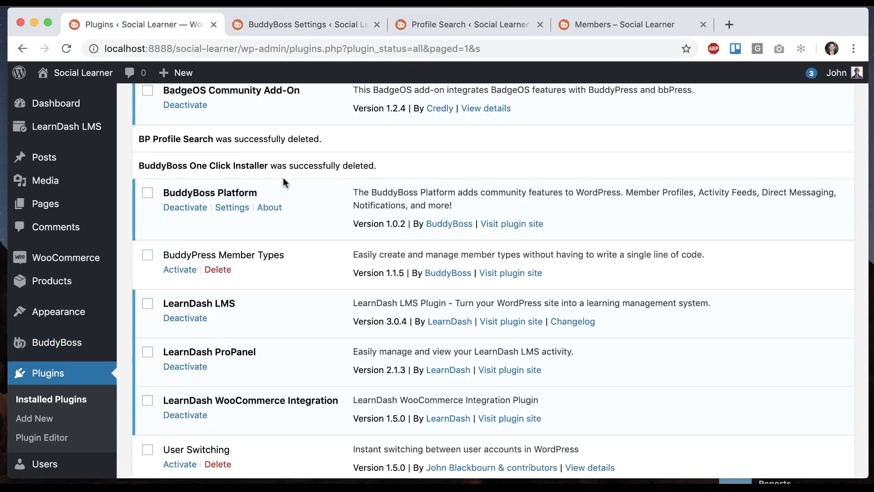
left_click(217, 209)
left_click(553, 139)
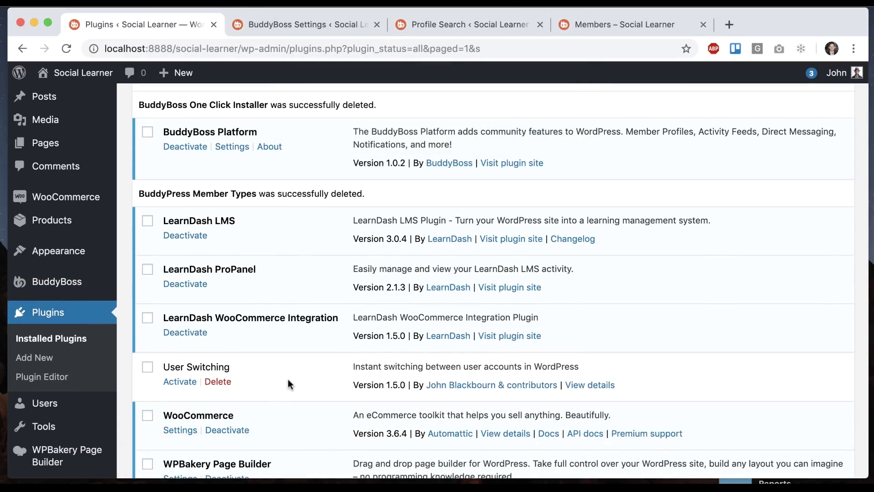
Close the BuddyBoss Settings and Profile Search browser tabs and switch to the site's Members directory
scroll(287, 379, "down", 2)
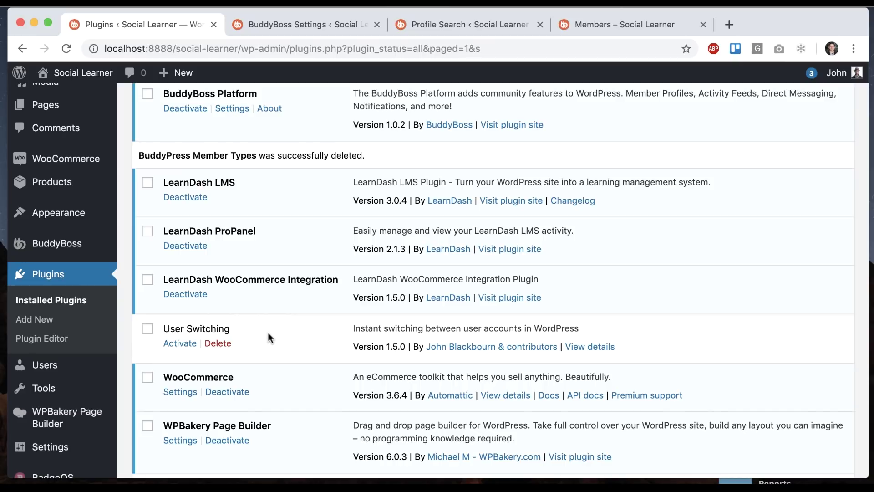
left_click(377, 24)
left_click(376, 24)
left_click(350, 22)
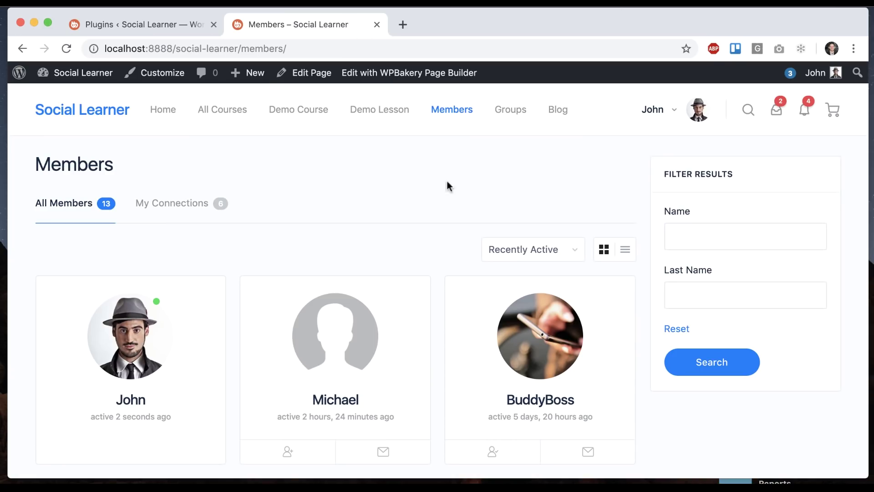
Open a member's profile from the refreshed Members directory and view the site as that member
scroll(448, 186, "down", 5)
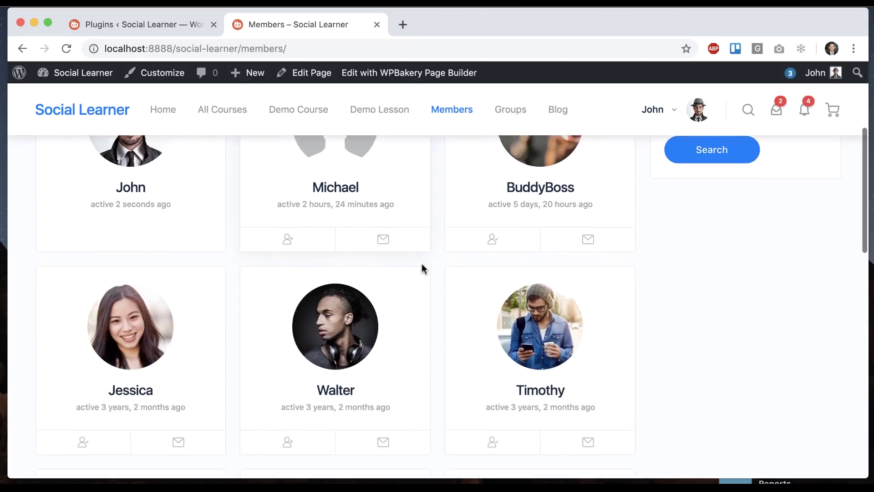
key("super+r")
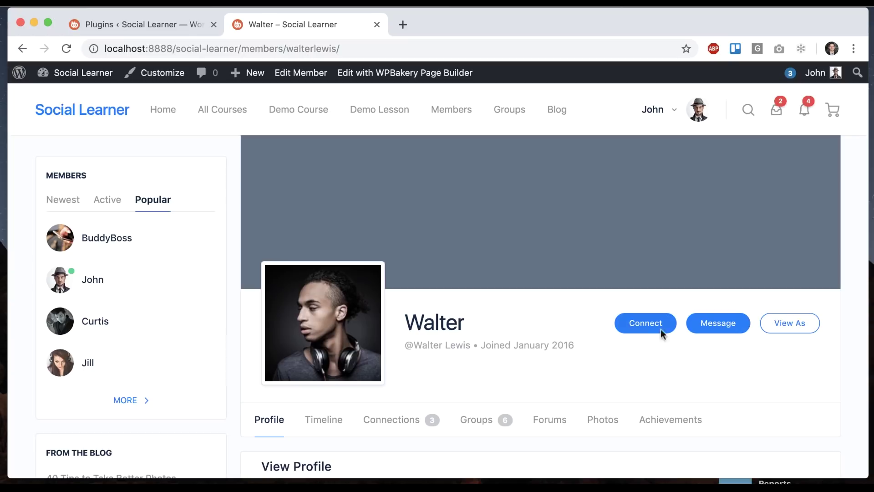
left_click(785, 324)
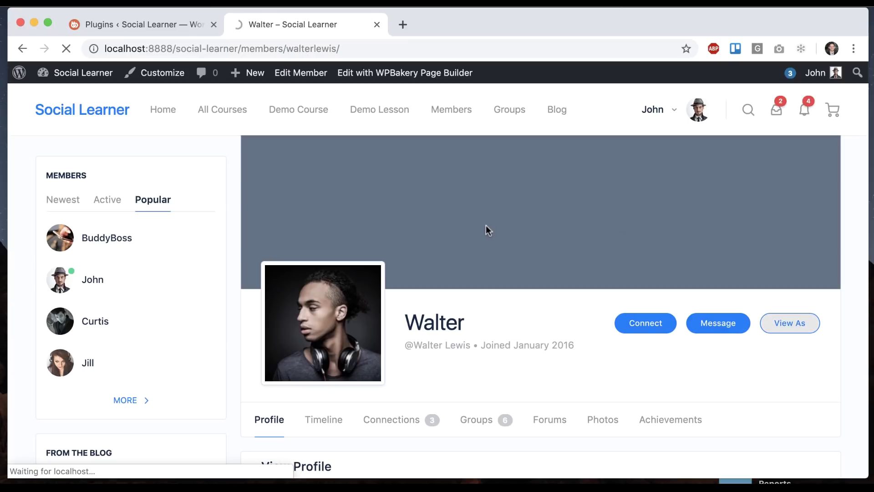
scroll(485, 225, "down", 2)
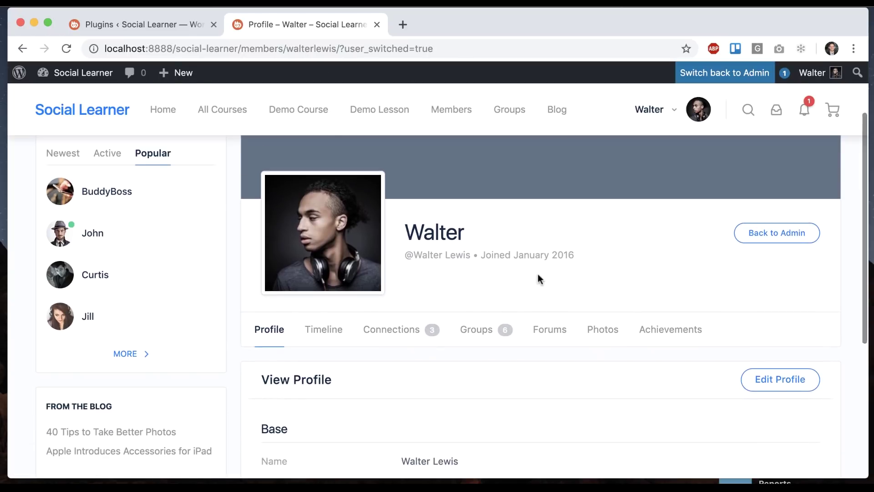
scroll(538, 277, "down", 4)
scroll(539, 277, "up", 6)
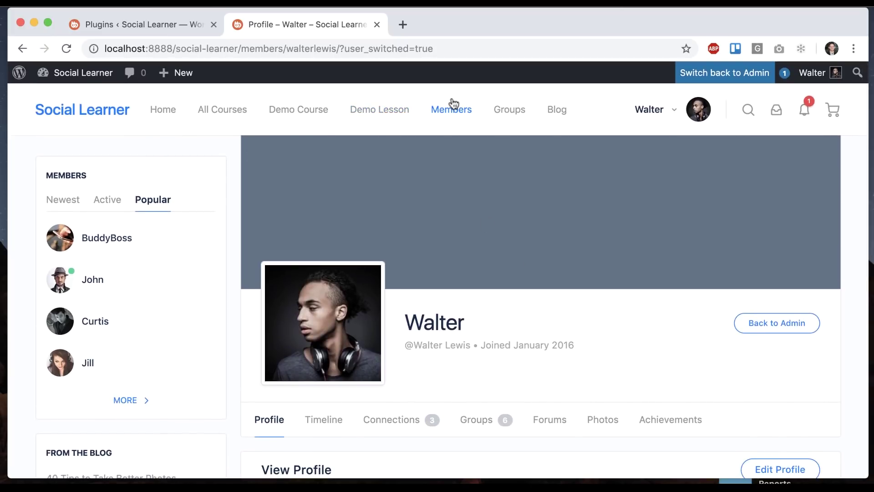
View the site as a second member from the Members directory, and switch back to the admin account
left_click(453, 103)
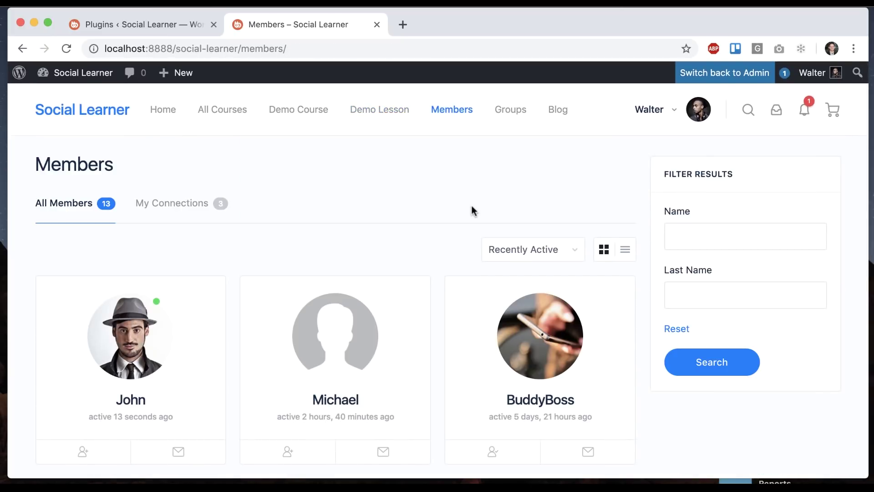
scroll(472, 211, "down", 7)
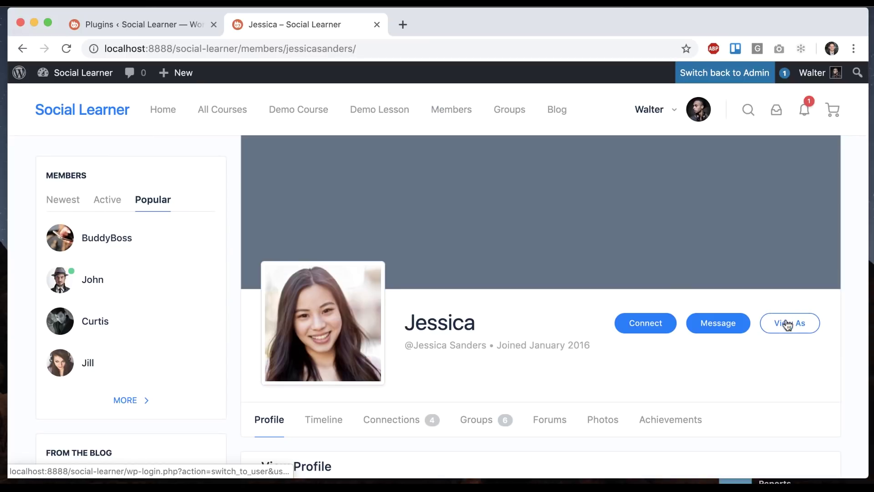
left_click(788, 324)
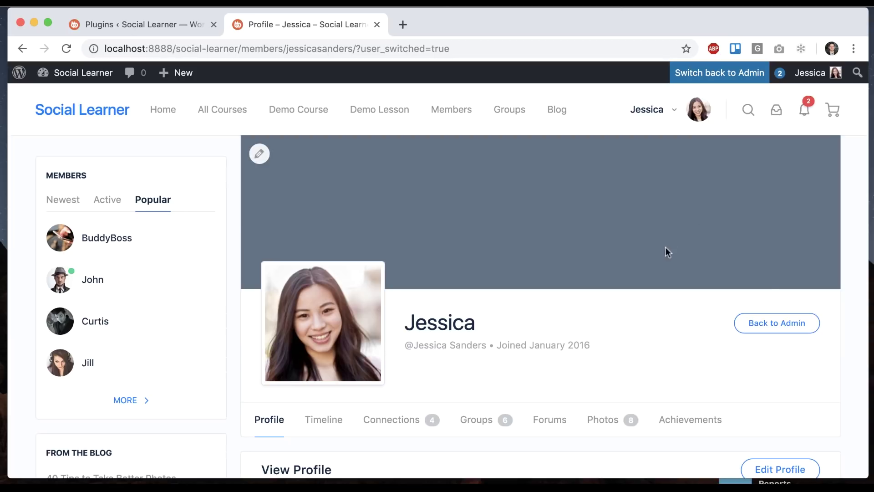
left_click(710, 74)
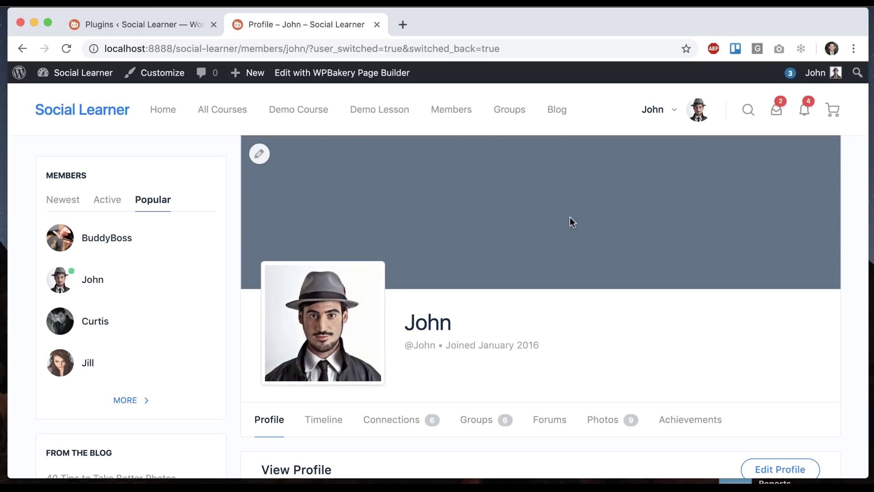
Return to the installed plugins and delete the User Switching plugin
left_click(172, 22)
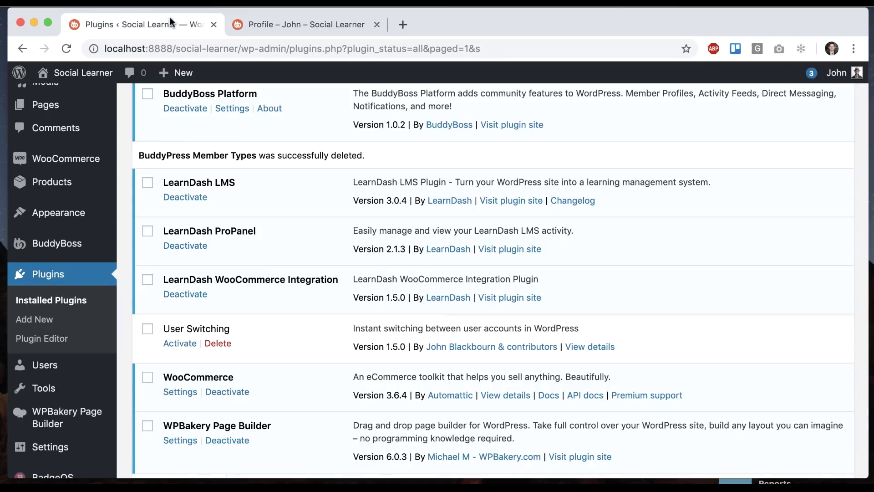
scroll(273, 255, "down", 1)
left_click(218, 330)
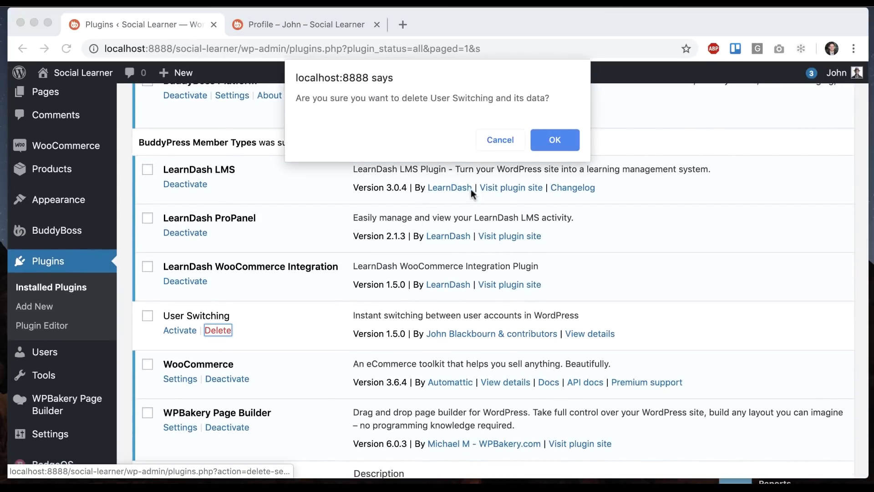
left_click(551, 140)
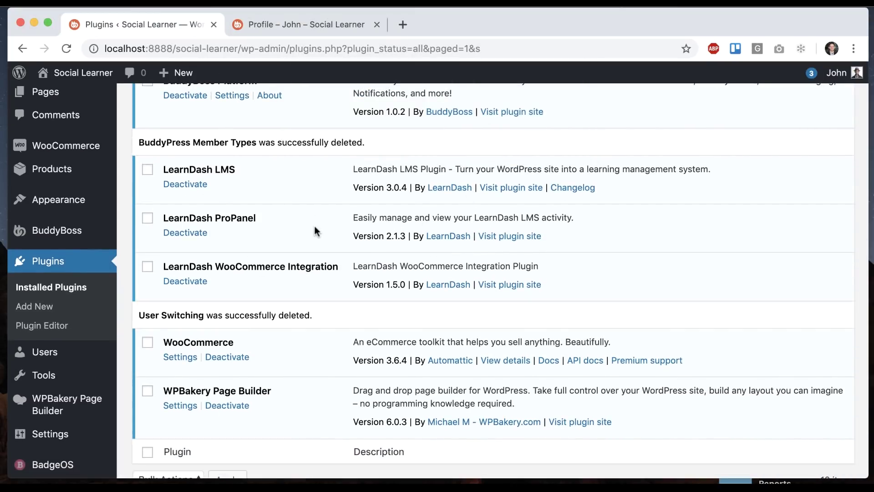
Refresh the installed plugins list and review the plugins that remain after the deletions
left_click(71, 48)
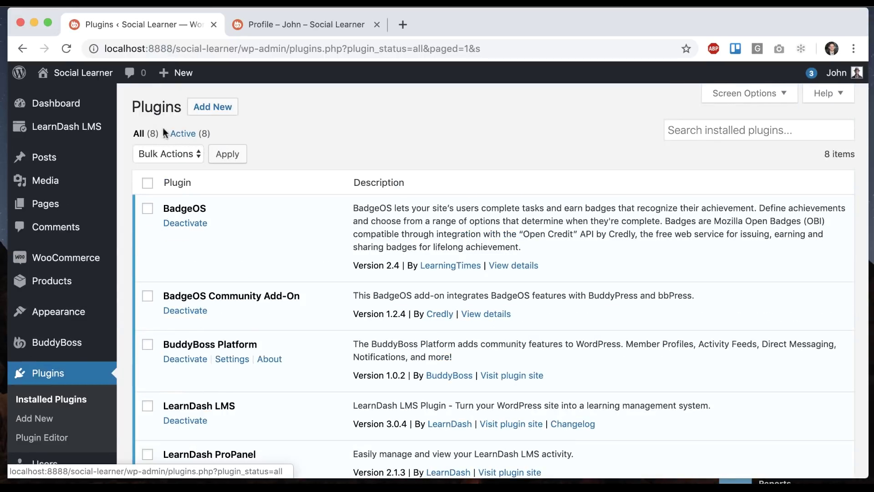
scroll(277, 218, "down", 3)
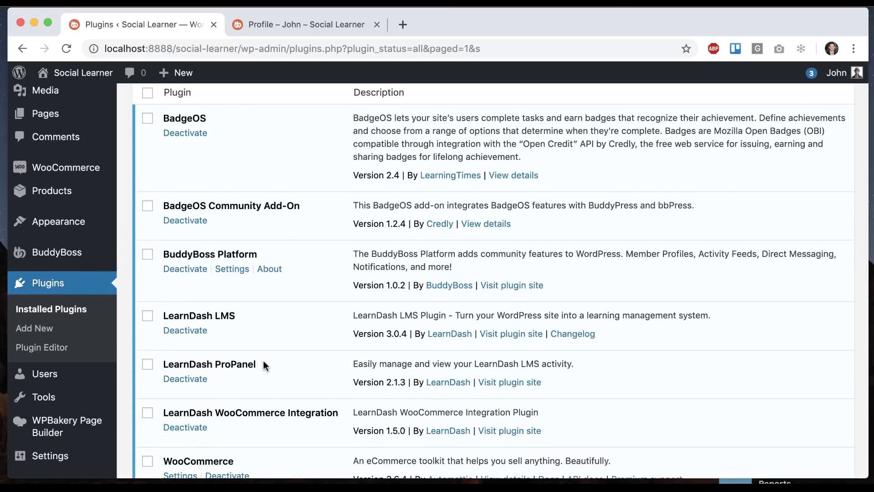
left_click_drag(257, 253, 169, 254)
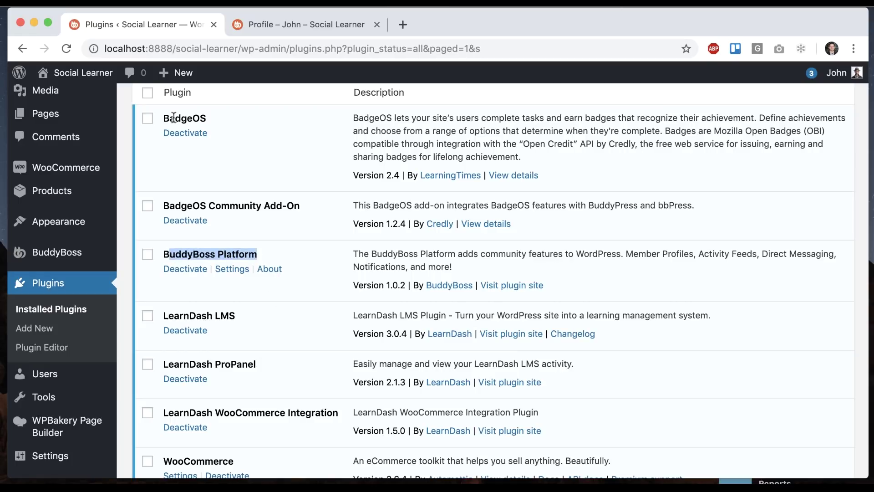
left_click(270, 314)
scroll(270, 314, "down", 3)
scroll(271, 314, "up", 2)
scroll(282, 301, "up", 5)
scroll(328, 319, "down", 10)
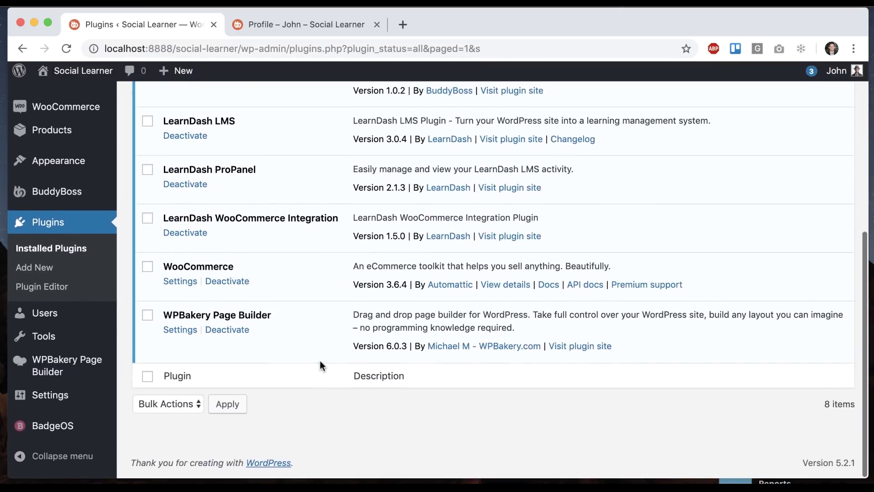
scroll(321, 361, "up", 10)
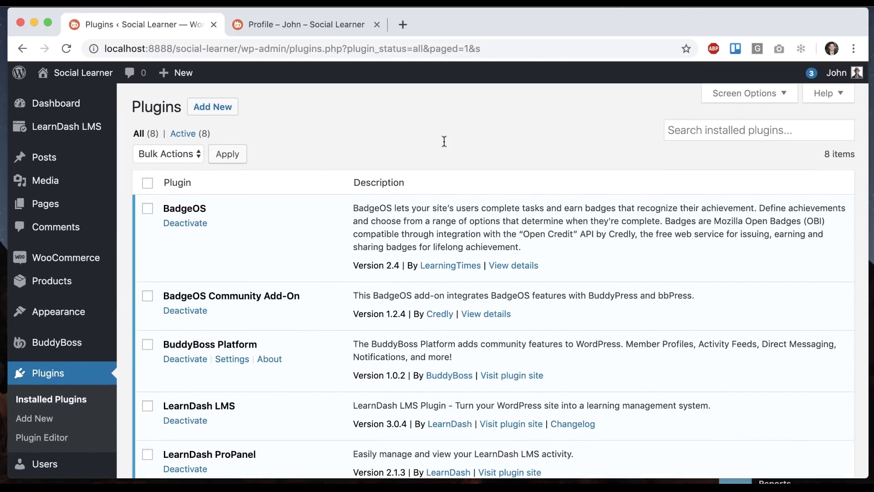
scroll(334, 208, "down", 3)
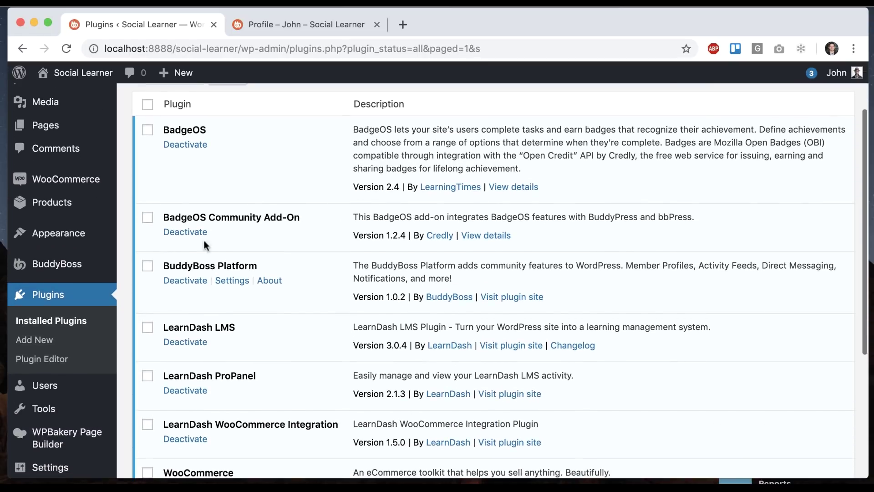
Run BuddyBoss Repair Community for total connections, groups and members counts and member "last activity" data
mouse_move(49, 268)
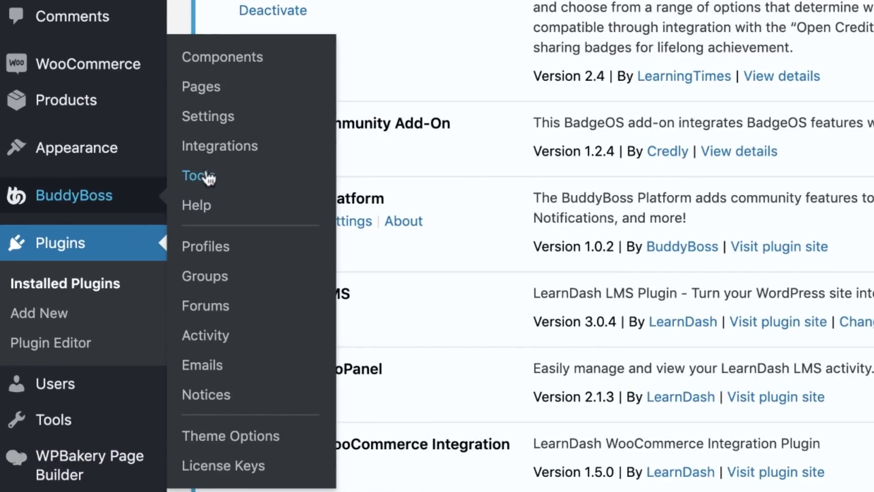
left_click(200, 176)
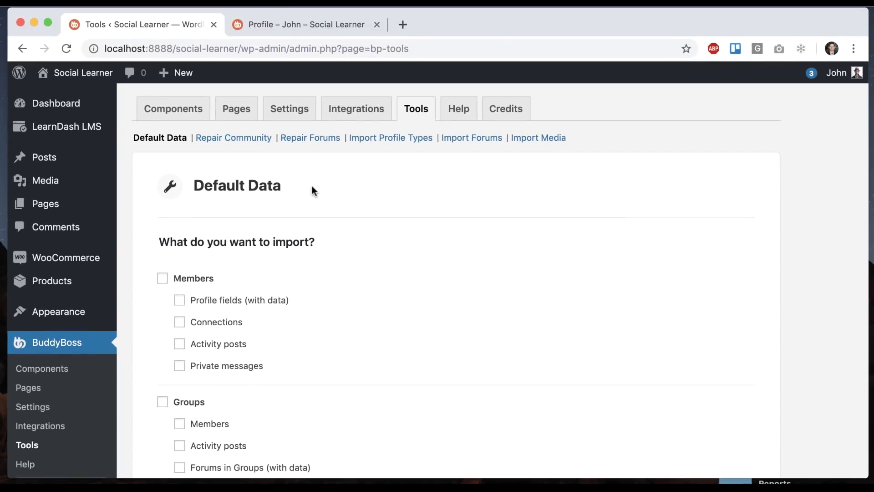
left_click(214, 138)
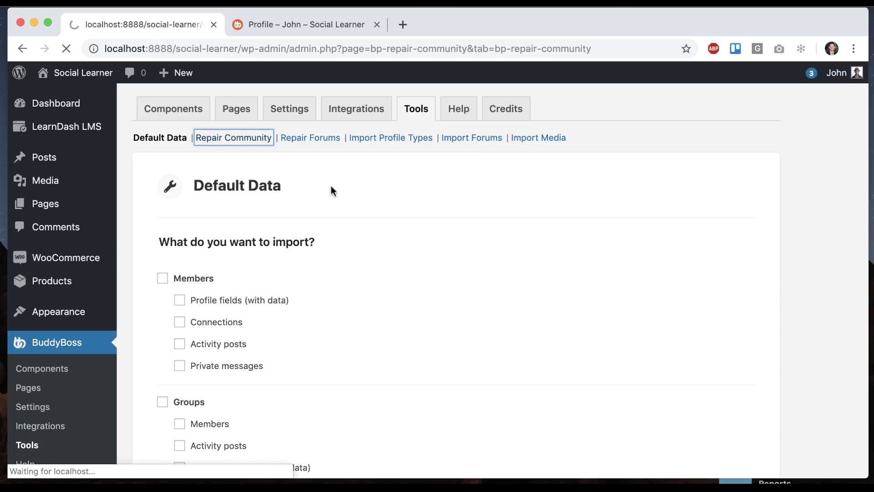
scroll(331, 187, "down", 3)
left_click(162, 208)
left_click(163, 229)
left_click(162, 251)
left_click(163, 273)
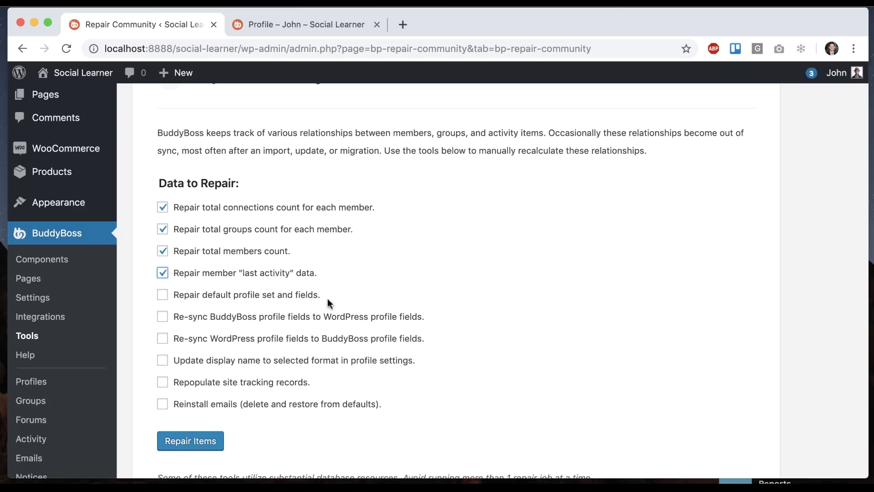
scroll(321, 310, "down", 2)
left_click(211, 405)
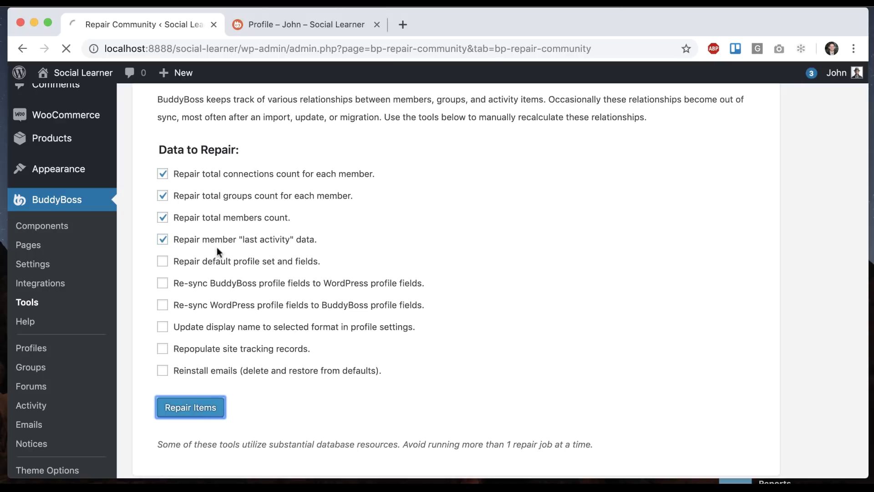
Repair the default profile set and fields, and re-sync BuddyBoss and WordPress profile fields in both directions
scroll(137, 221, "down", 6)
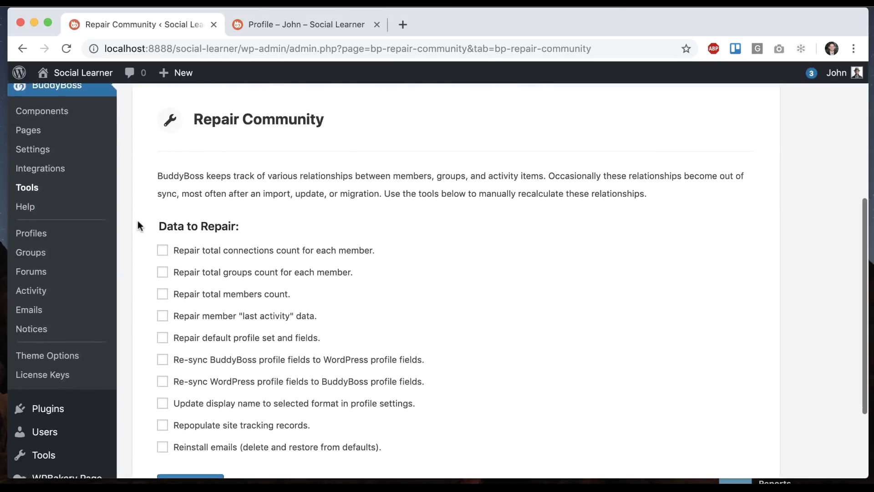
left_click(162, 300)
left_click(163, 322)
left_click(163, 344)
left_click(187, 444)
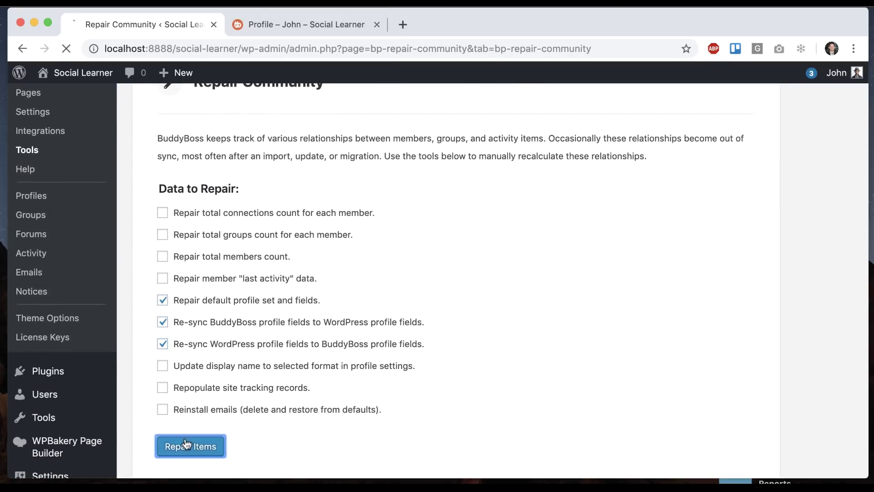
Run the community repairs that update display names to the selected format and repopulate site tracking records
scroll(127, 346, "down", 6)
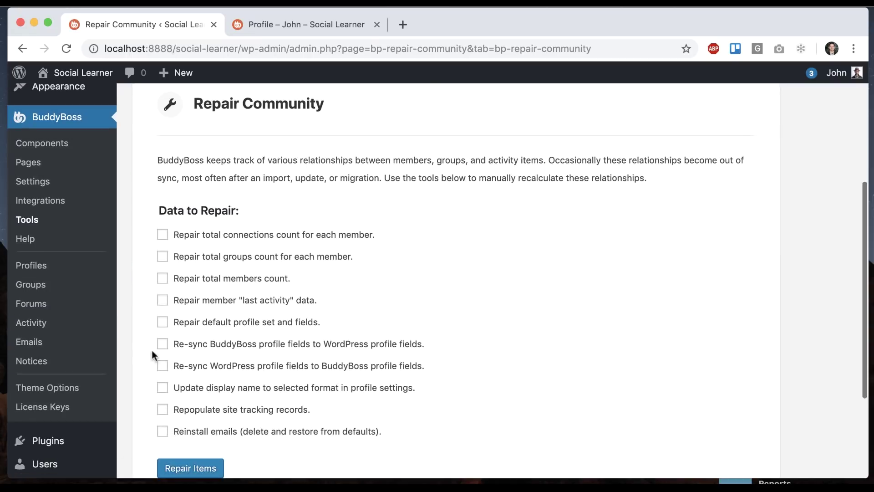
left_click(163, 387)
left_click(162, 409)
left_click(186, 470)
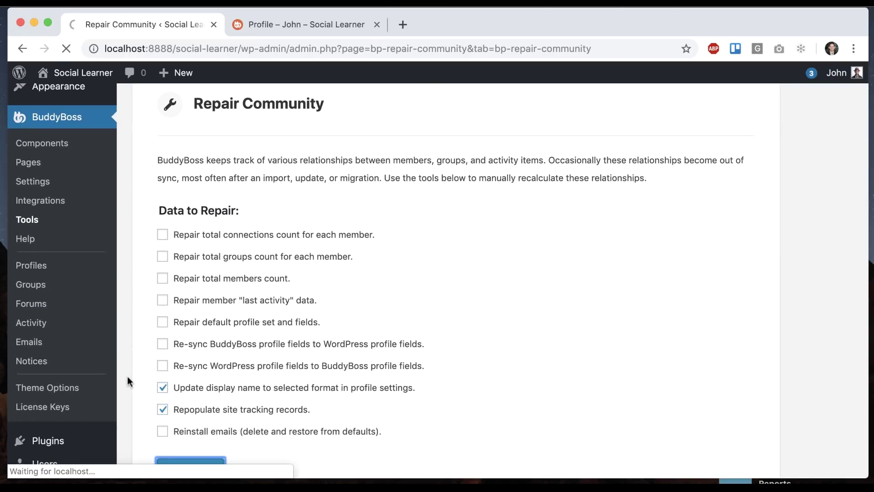
Reinstall the community emails from their defaults with the Repair Community tool
scroll(127, 376, "down", 3)
left_click(258, 324)
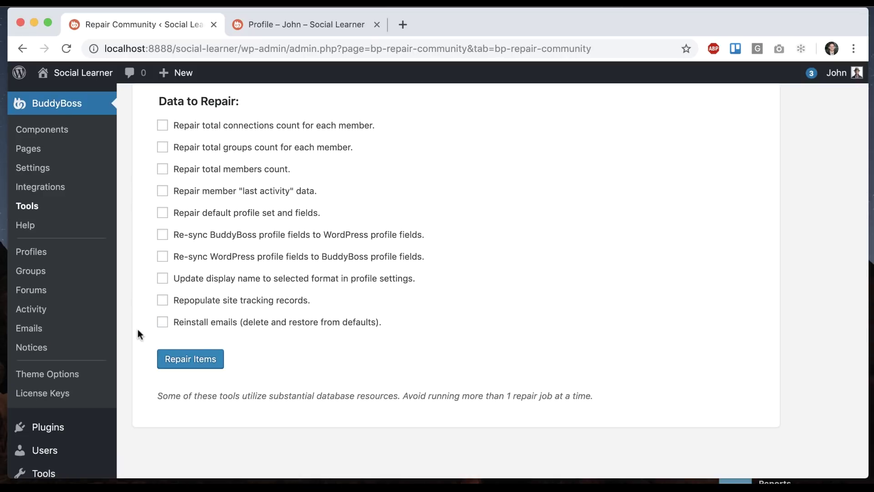
scroll(240, 322, "up", 6)
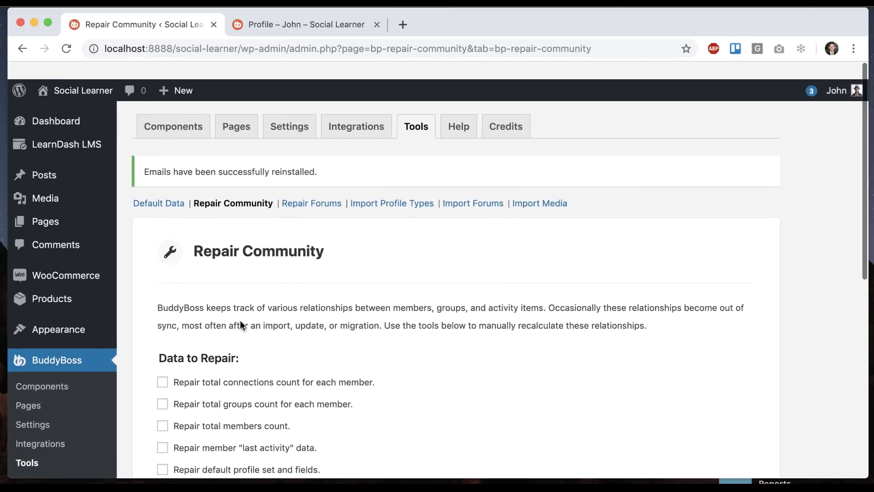
Run Repair Forums on the first relationships, including parent discussions, private and hidden forums, and last activity in discussions and forums
left_click(315, 186)
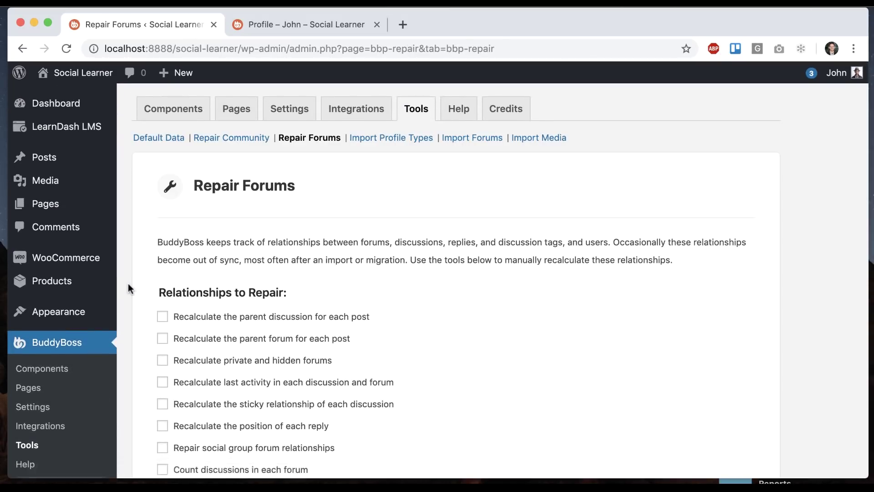
scroll(128, 284, "down", 3)
left_click(162, 182)
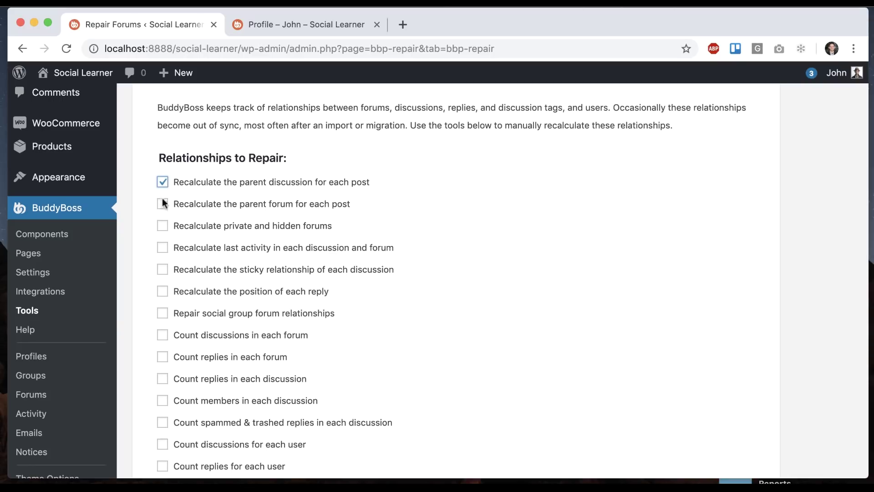
left_click(163, 226)
left_click(163, 247)
scroll(182, 346, "down", 5)
left_click(187, 364)
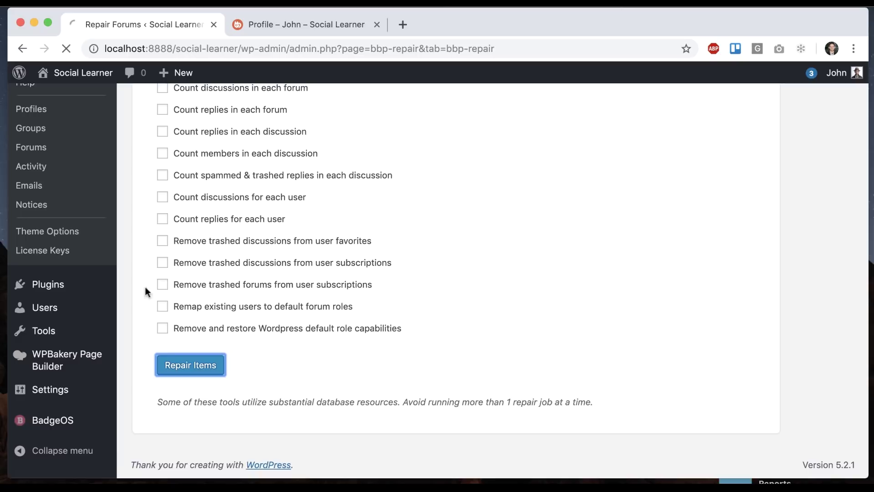
Repair the forum counts for discussions, replies and members, and remap default forum roles and restore WordPress role capabilities
scroll(132, 342, "down", 10)
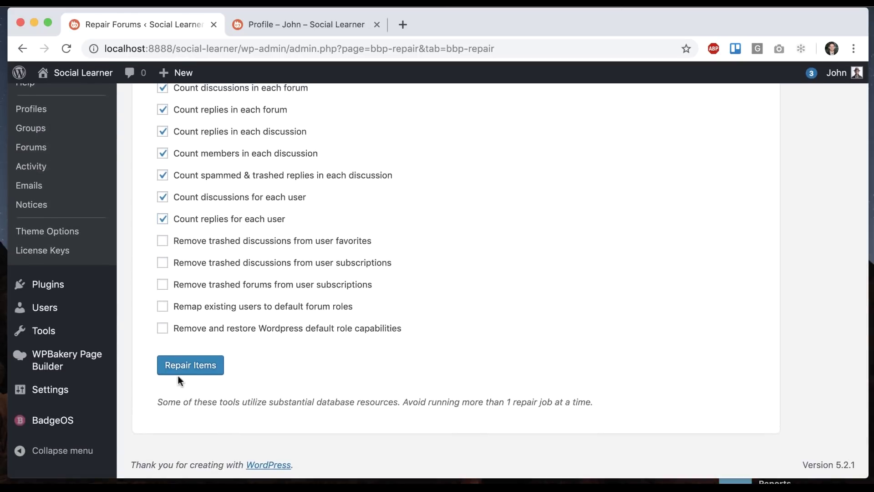
left_click(186, 367)
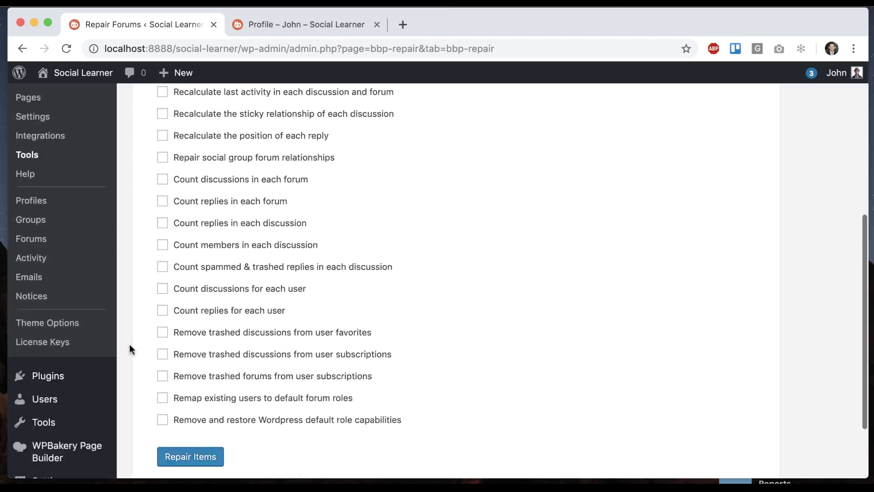
scroll(129, 343, "down", 3)
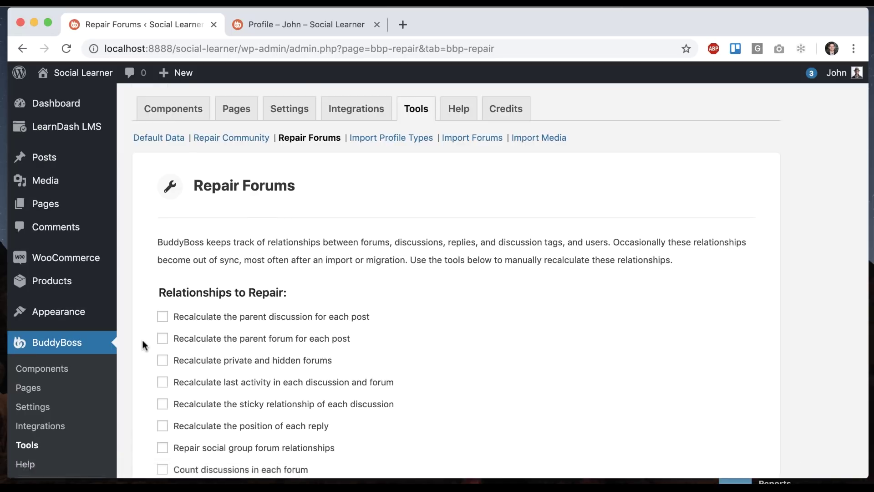
left_click(162, 306)
left_click(163, 327)
left_click(190, 365)
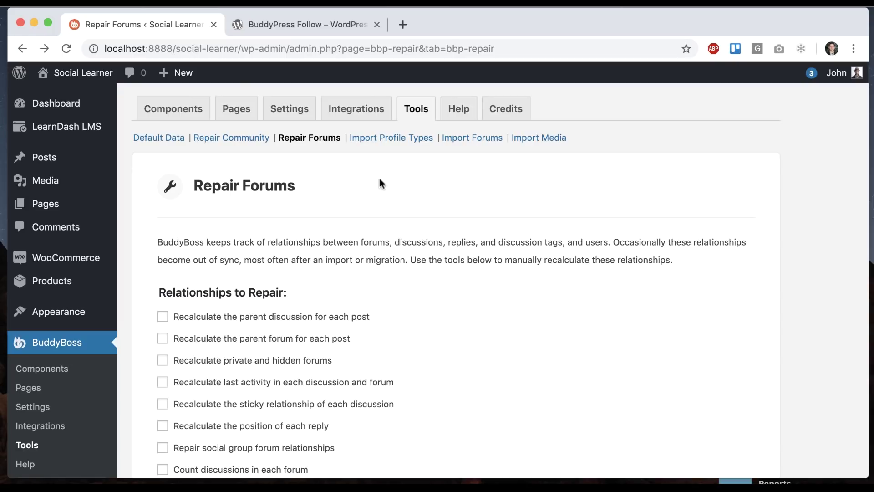
Review the BuddyPress Follow plugin's description and version details on wordpress.org, and close its browser tab
left_click(312, 24)
scroll(324, 292, "down", 5)
left_click_drag(364, 258, 198, 260)
left_click(456, 288)
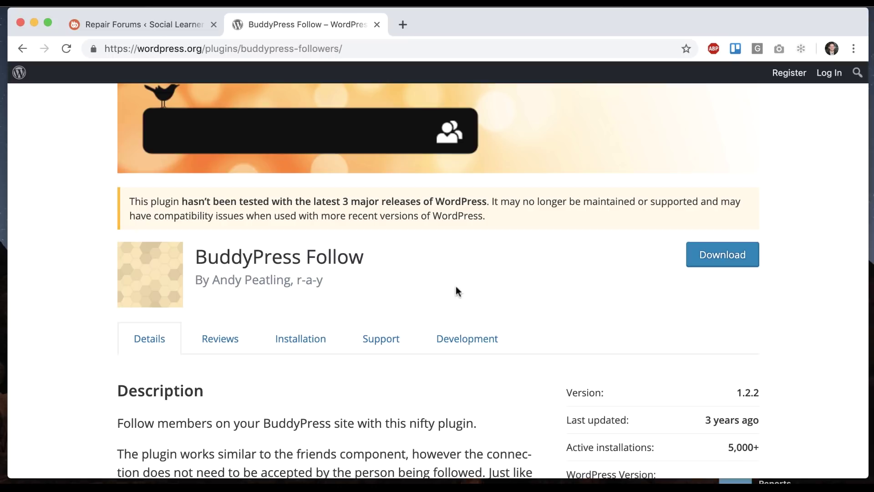
scroll(416, 276, "down", 5)
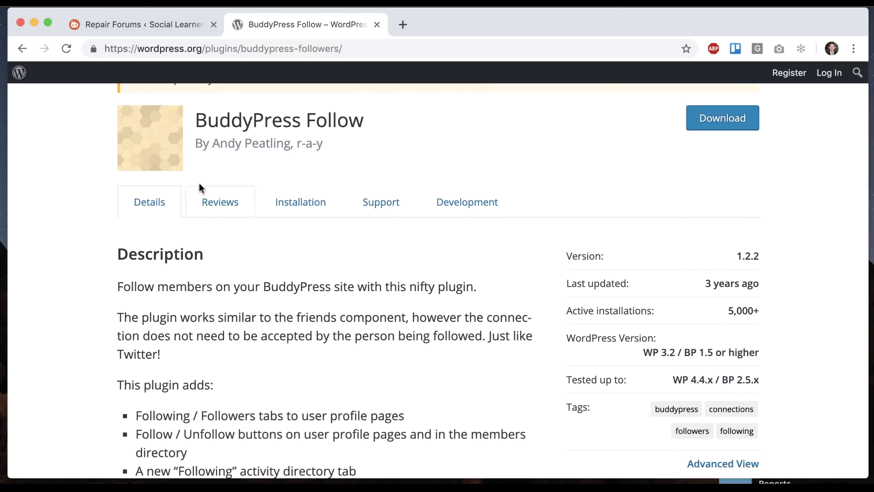
scroll(662, 340, "down", 2)
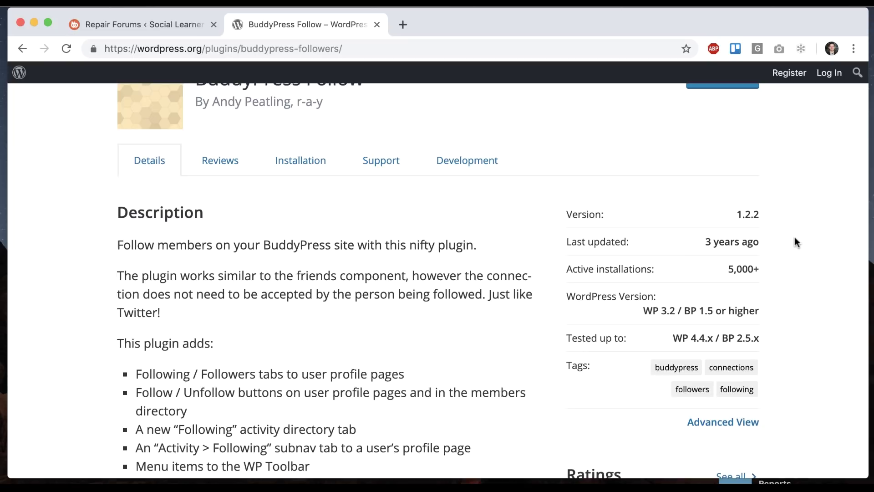
scroll(794, 239, "down", 3)
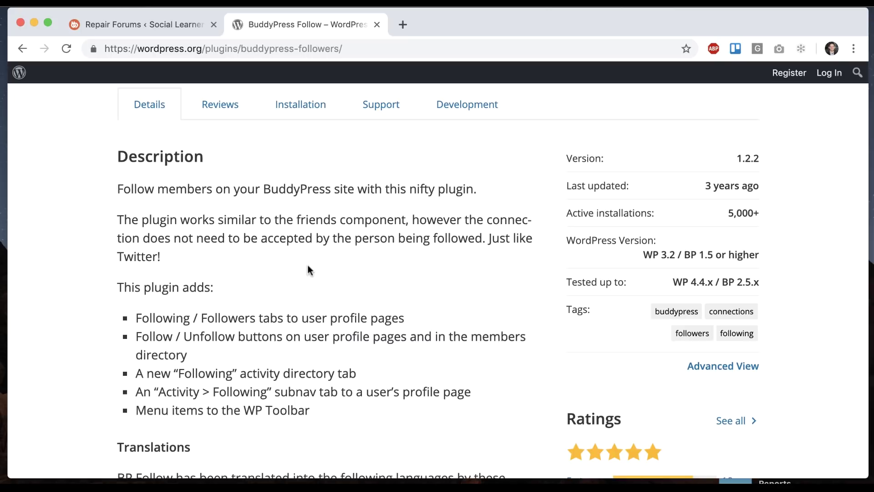
left_click(377, 25)
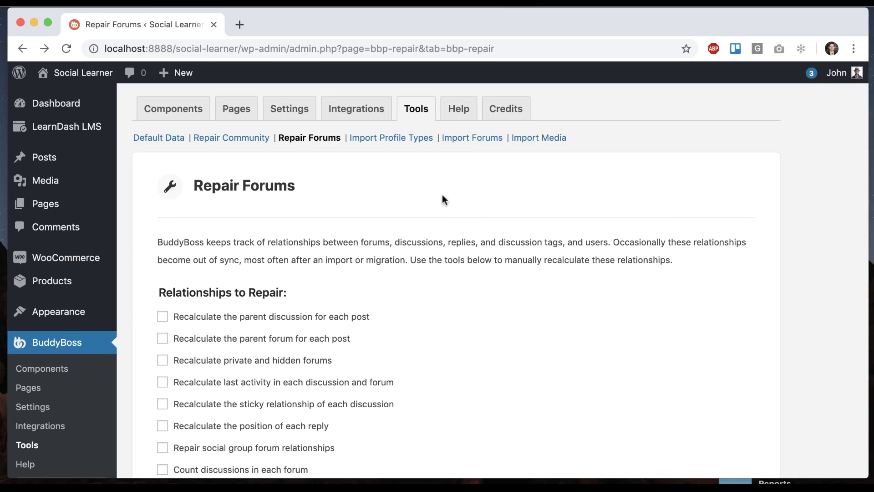
Open the BuddyBoss Activity settings and examine the Follow and Likes options
left_click(290, 110)
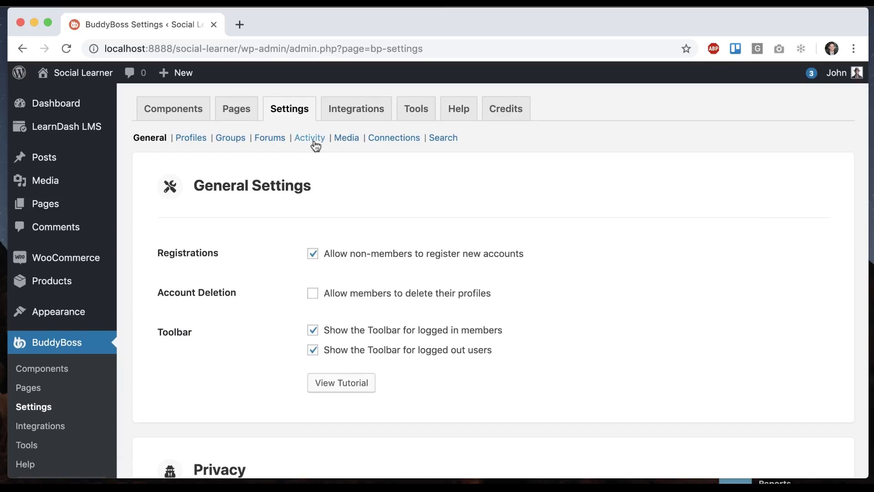
left_click(310, 138)
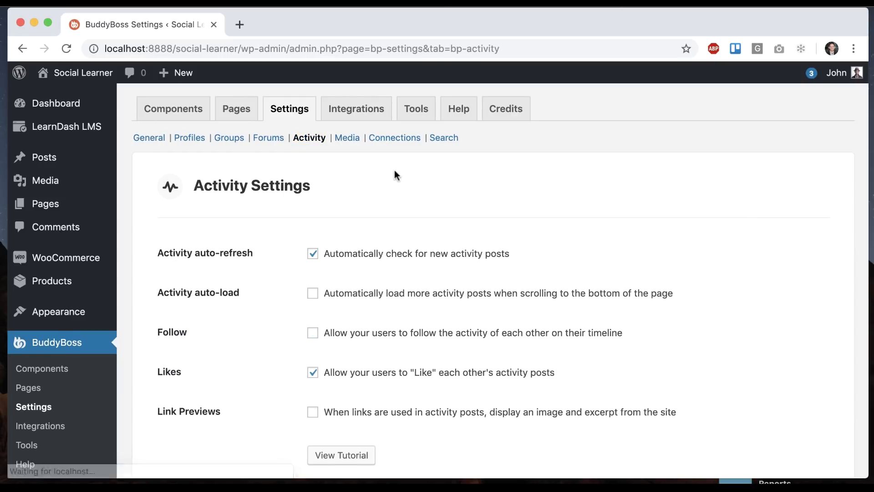
scroll(395, 170, "down", 2)
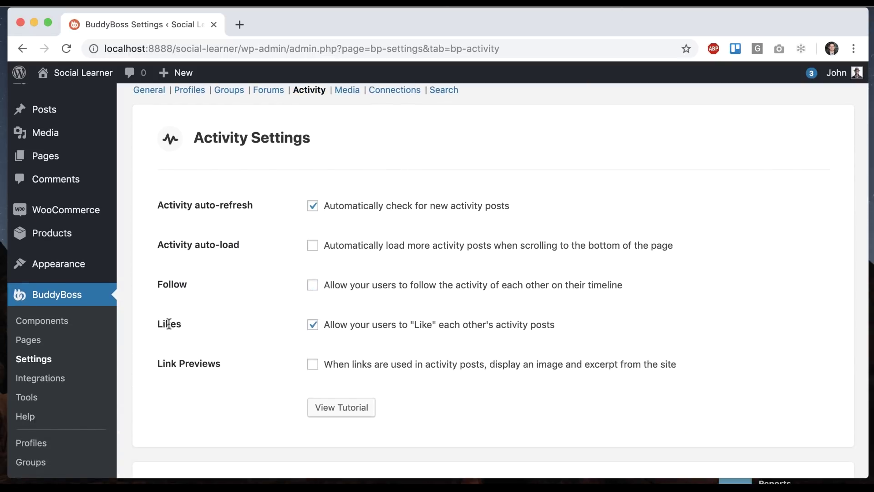
scroll(283, 324, "down", 2)
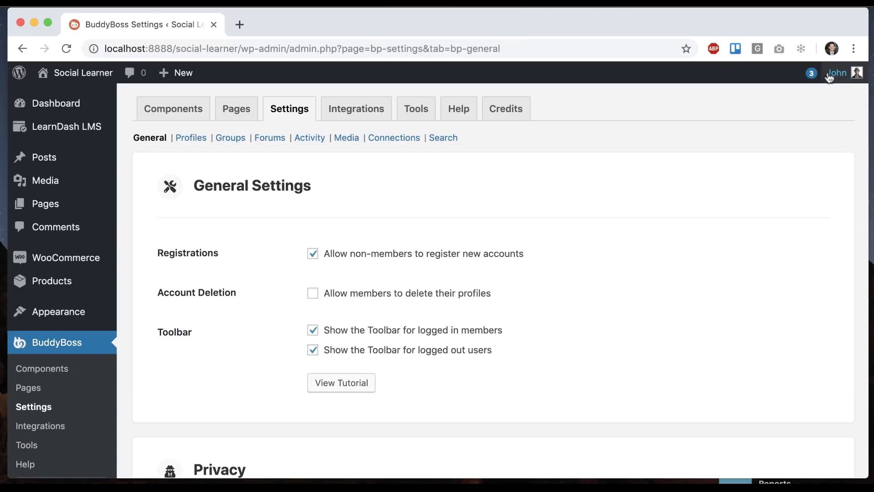
Open the admin account's private messages on the site and look through the displayed conversation
mouse_move(837, 72)
left_click(690, 252)
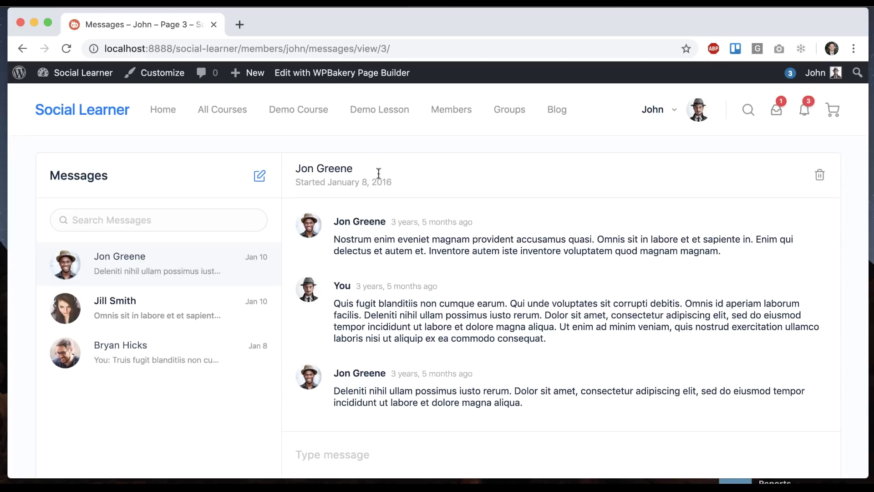
scroll(380, 324, "down", 5)
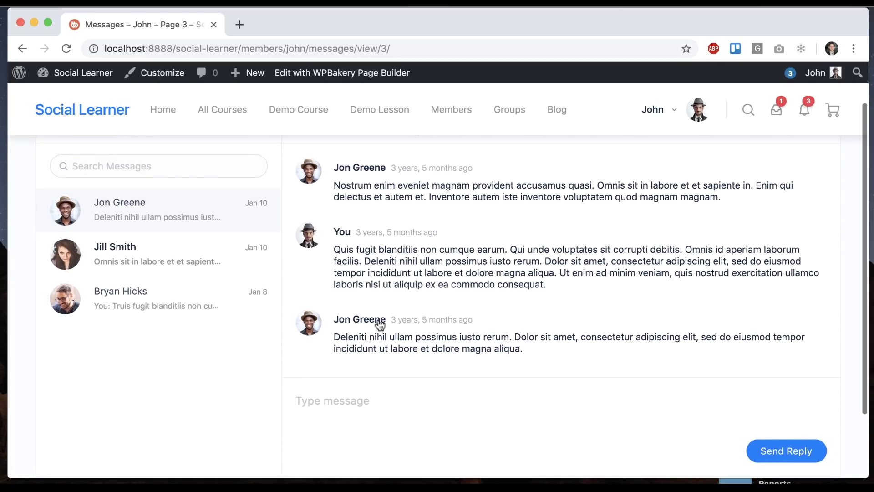
Open the new message form in the admin account's inbox and place the cursor in its recipients field
scroll(373, 227, "up", 2)
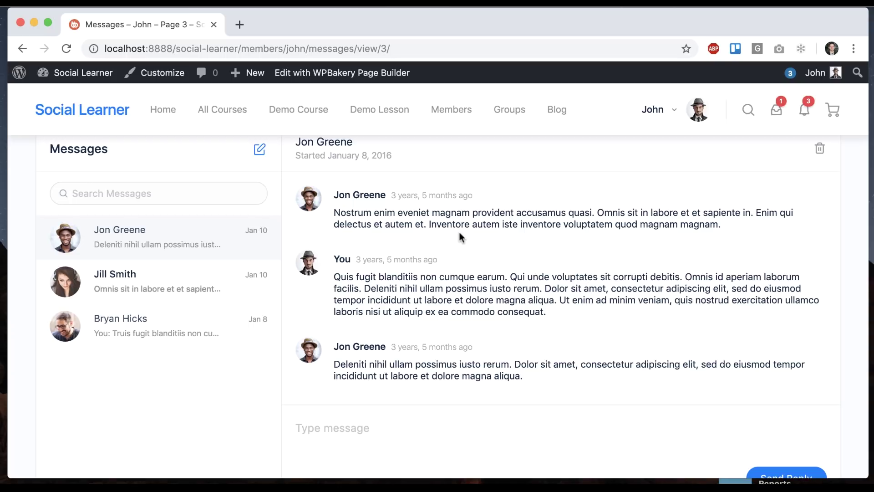
left_click(259, 150)
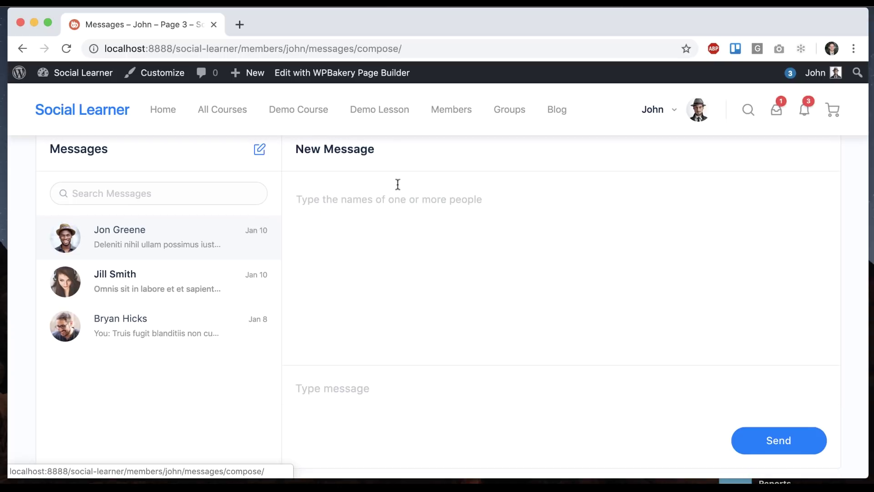
scroll(338, 261, "up", 1)
left_click(334, 198)
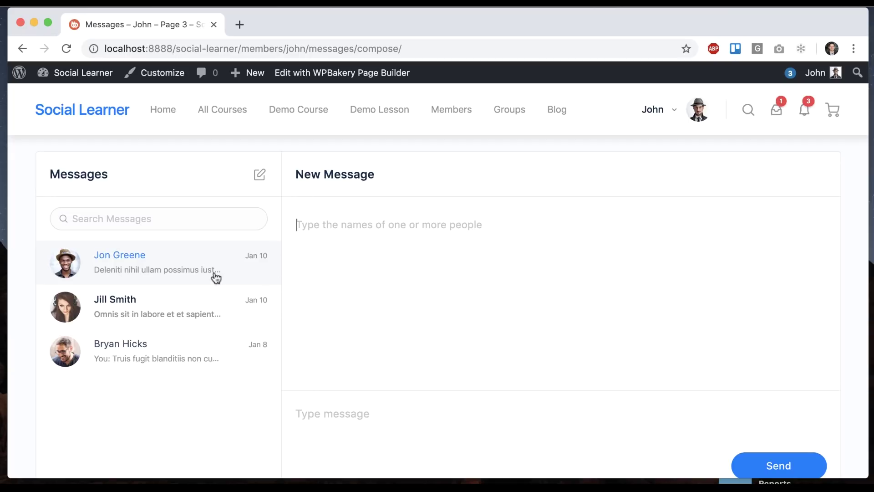
Open the second conversation in the inbox and read through its messages
left_click(186, 310)
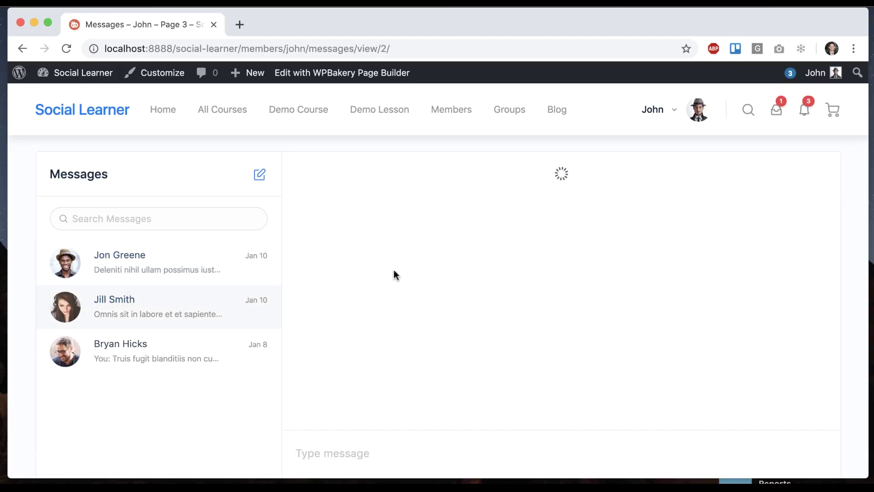
scroll(394, 269, "up", 4)
scroll(414, 288, "down", 4)
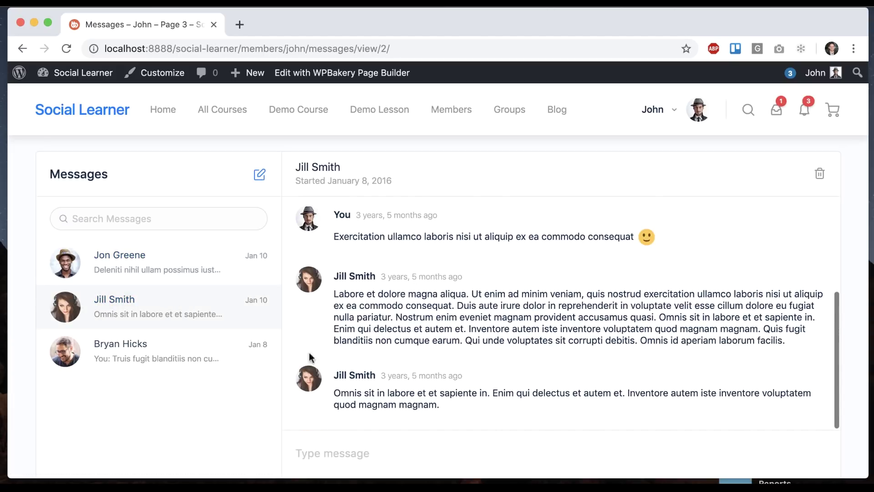
scroll(300, 364, "down", 3)
scroll(300, 365, "up", 5)
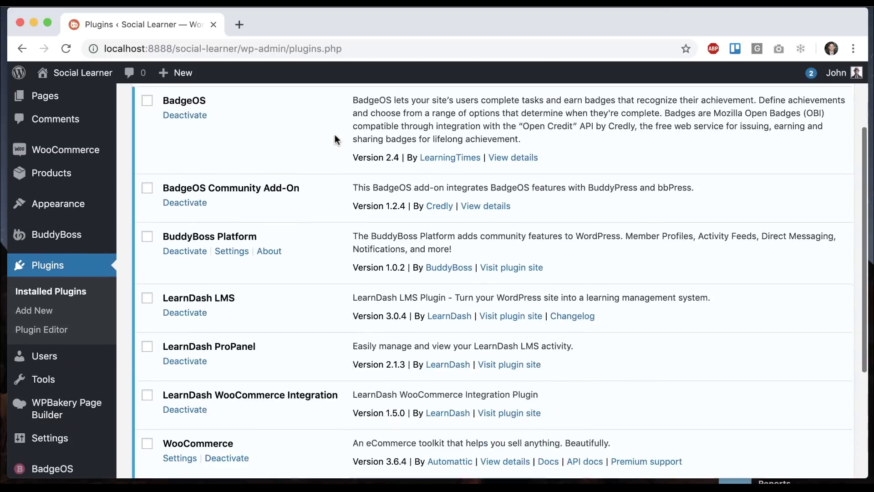
Review the remaining installed plugins, from BadgeOS through WPBakery Page Builder
scroll(337, 208, "down", 3)
scroll(255, 182, "up", 3)
scroll(276, 219, "up", 3)
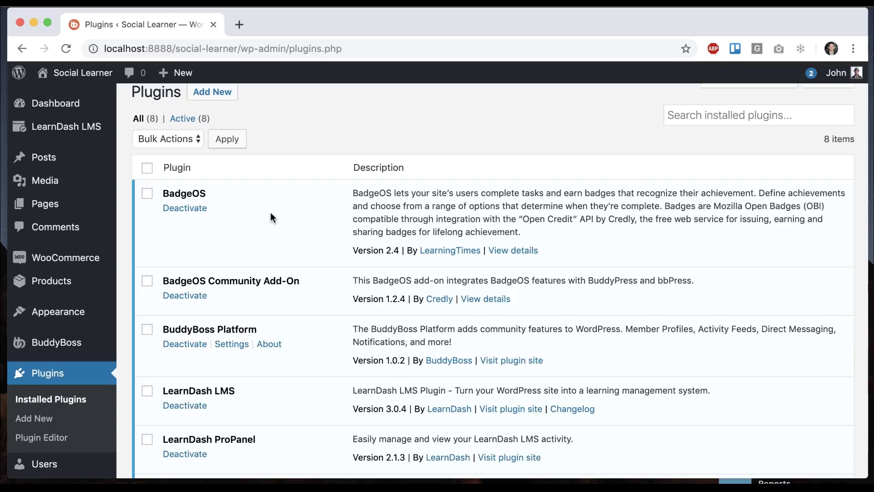
scroll(271, 218, "down", 4)
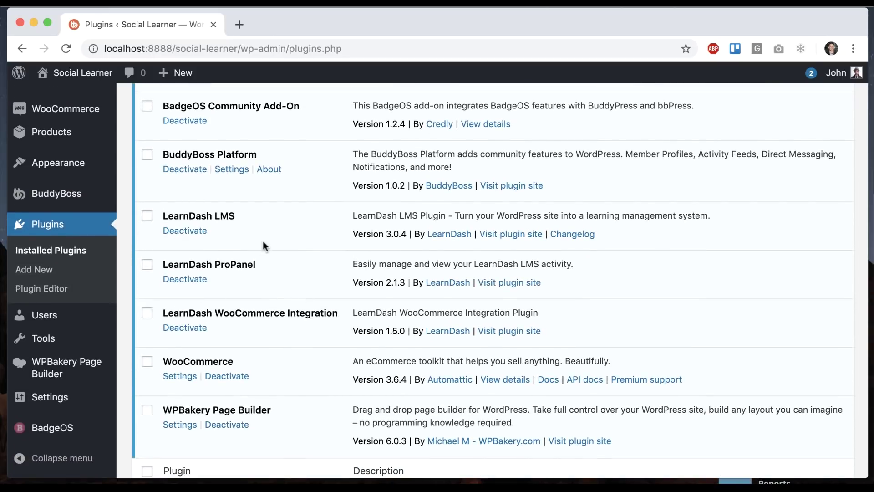
scroll(275, 233, "down", 2)
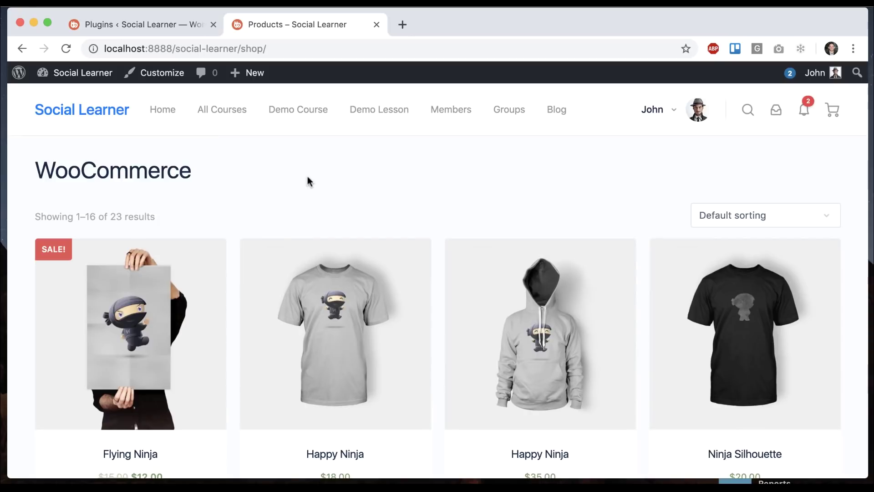
Add the $35.00 Happy Ninja hoodie from the shop to the cart and proceed to checkout
scroll(308, 177, "down", 6)
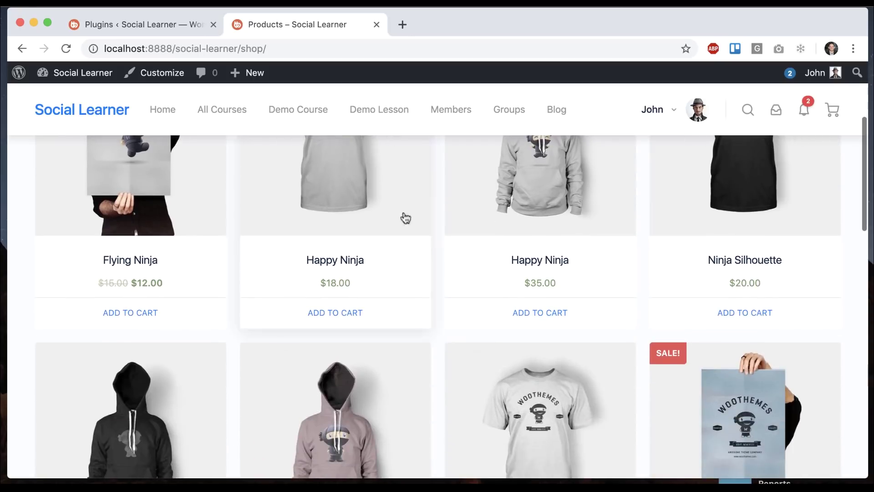
left_click(540, 231)
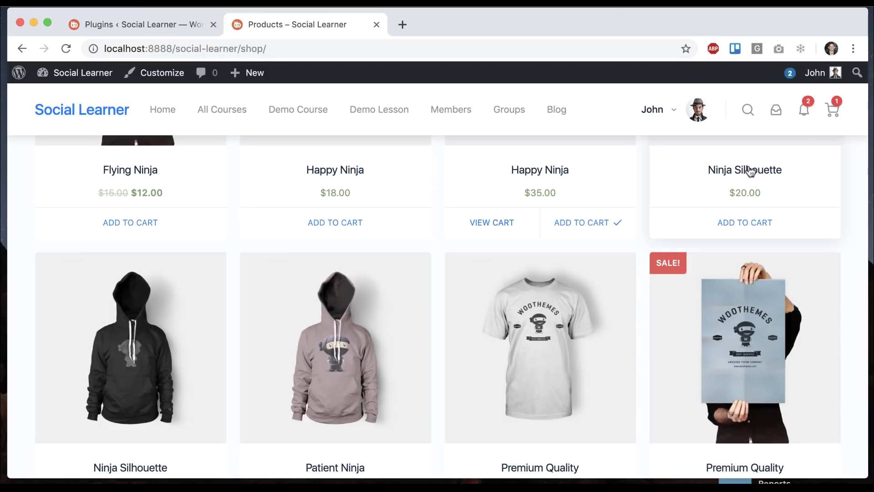
mouse_move(833, 117)
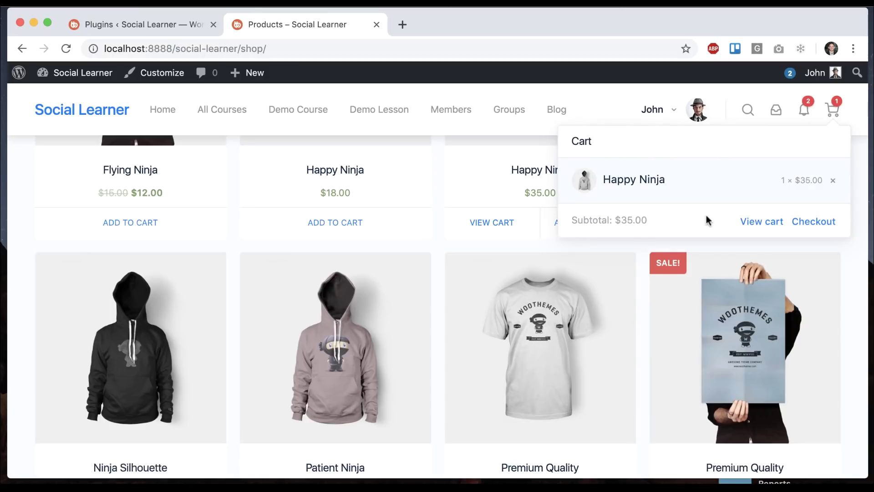
left_click(812, 221)
Examine the checkout page's billing details, order summary and order notes, and close its browser tab
scroll(438, 203, "down", 2)
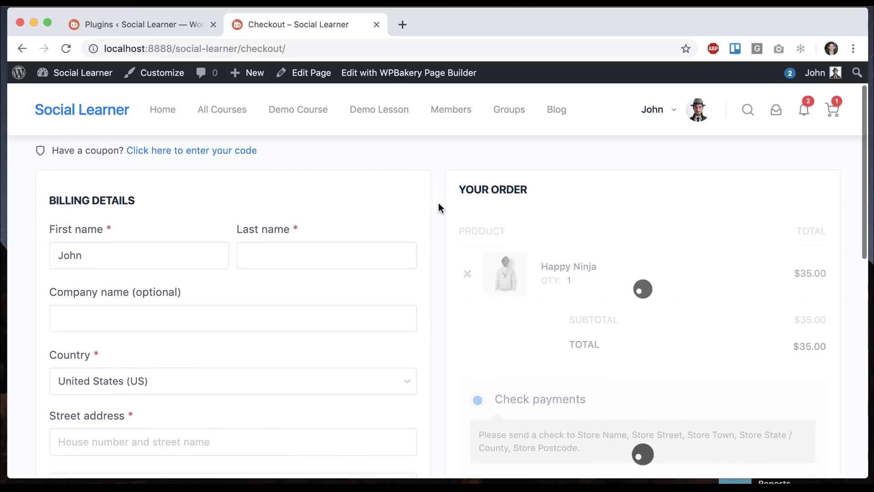
scroll(439, 219, "down", 7)
scroll(440, 234, "down", 4)
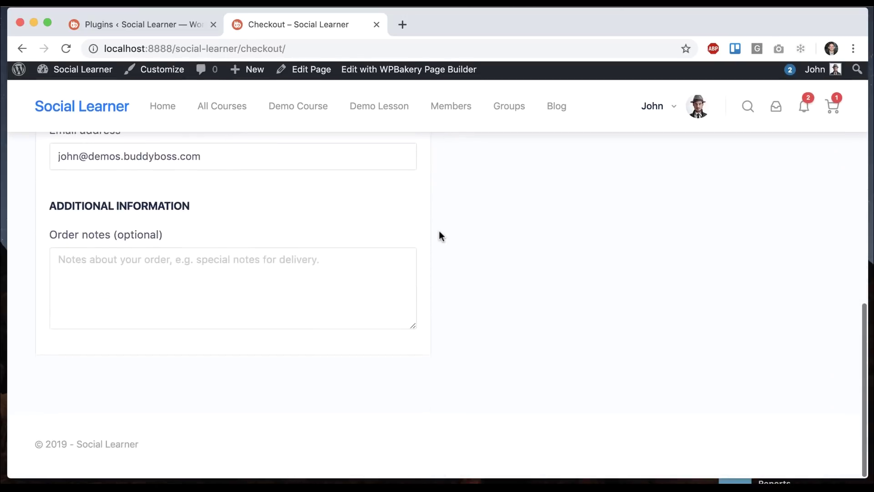
scroll(440, 232, "up", 15)
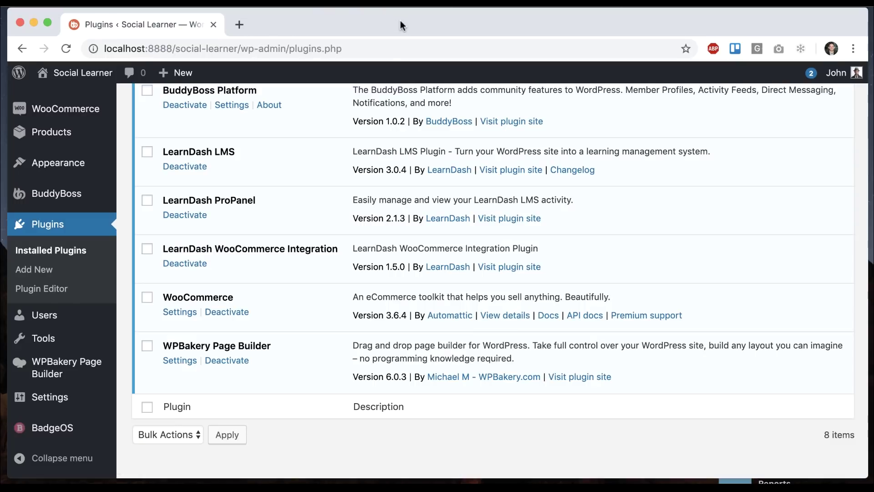
Open the site's home page and look over its sections from the introduction to New Courses
scroll(371, 291, "down", 1)
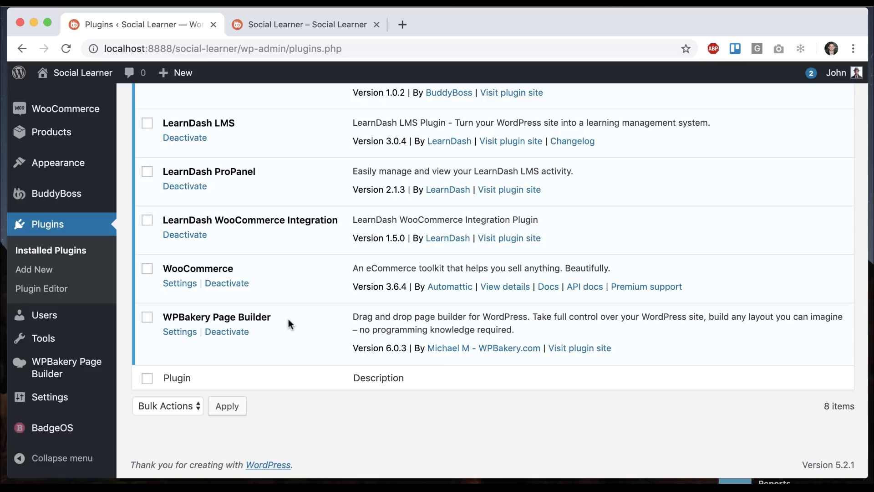
left_click(287, 23)
scroll(255, 274, "down", 10)
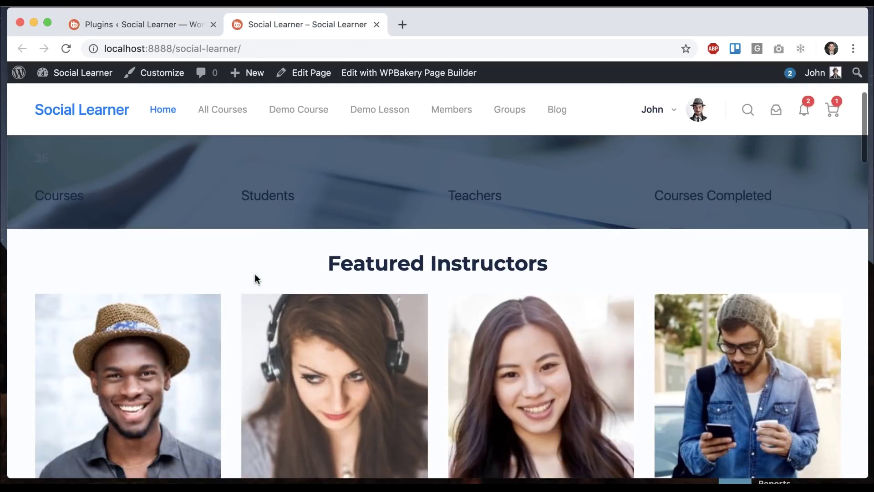
scroll(437, 303, "down", 10)
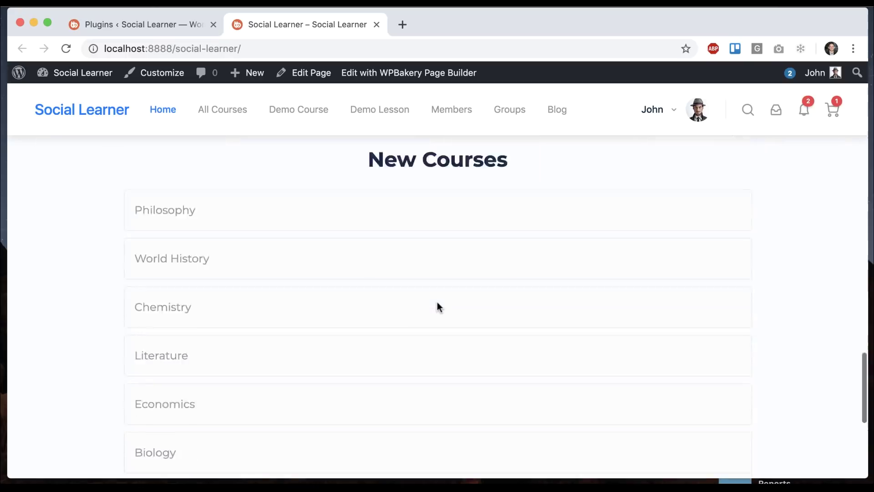
scroll(437, 303, "up", 15)
scroll(438, 302, "up", 5)
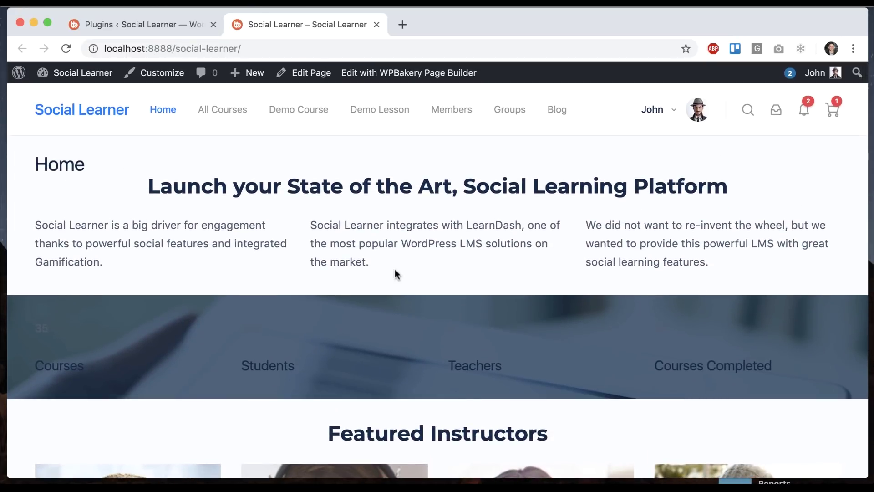
Check the WPBakery Page Builder plugin entry against the home page's introduction and Featured Instructors sections
left_click(150, 24)
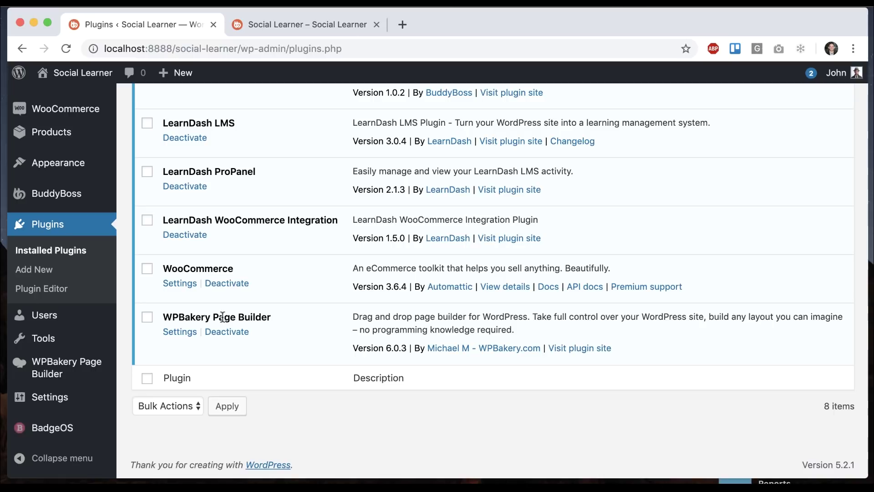
left_click(280, 24)
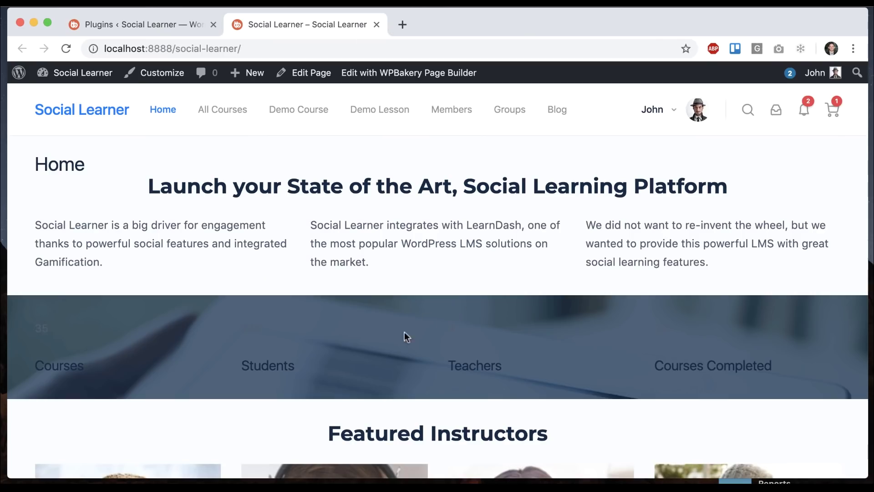
key("ctrl+shift+Tab")
left_click(318, 24)
scroll(396, 350, "down", 7)
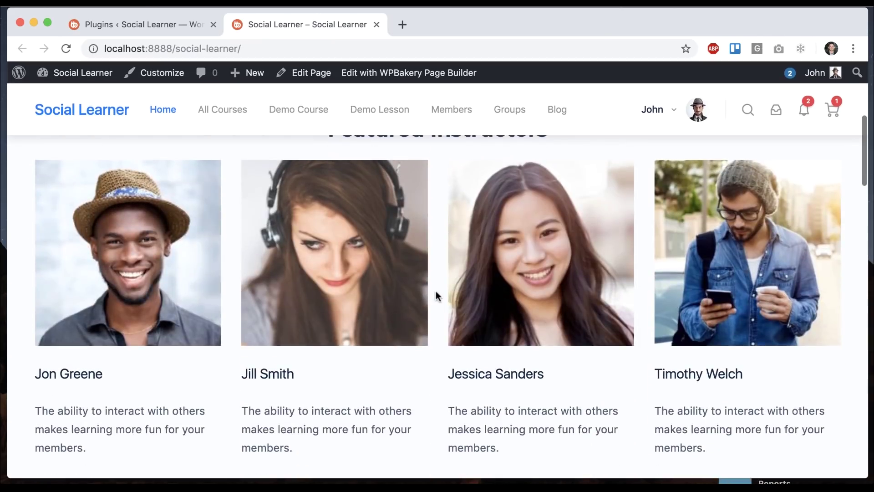
scroll(434, 293, "down", 1)
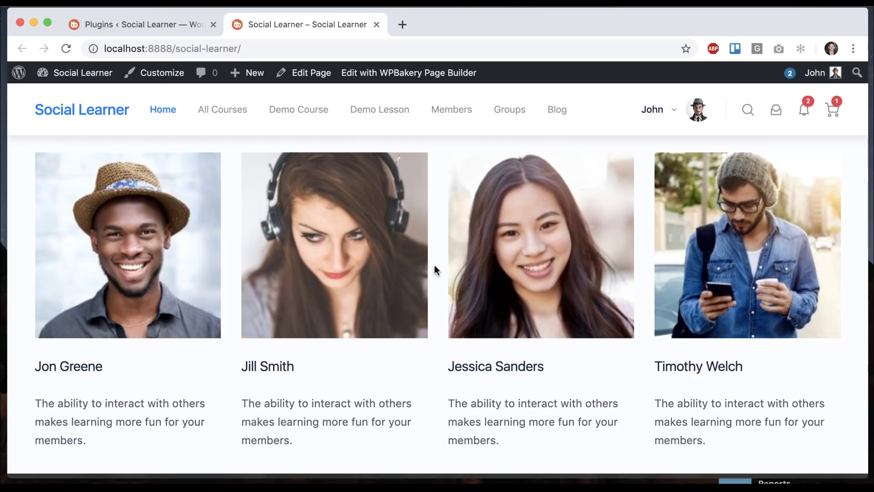
scroll(435, 250, "up", 6)
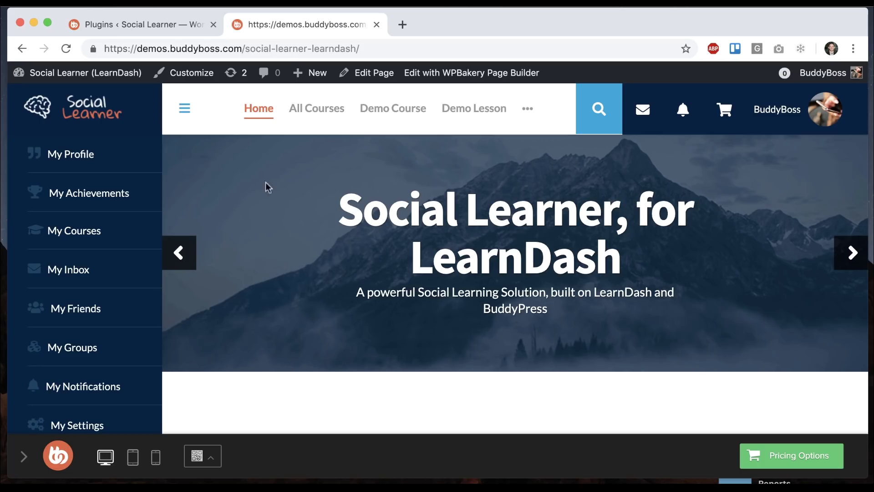
Examine the Chemistry demo course on the BuddyBoss Social Learner demo site, and close its browser tab
left_click(380, 110)
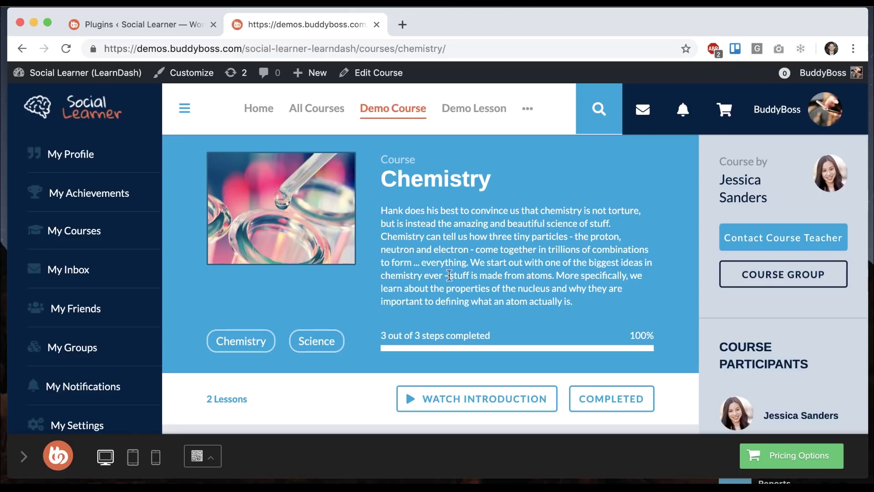
scroll(449, 263, "down", 3)
scroll(450, 266, "down", 3)
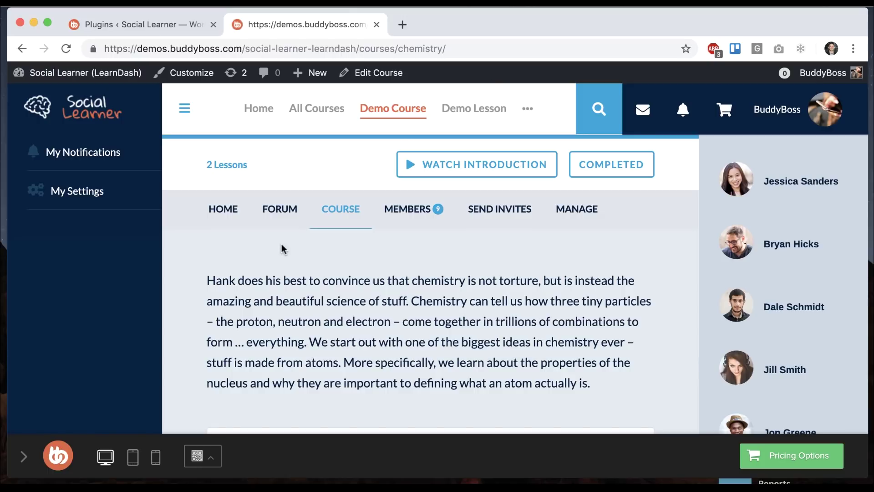
left_click(376, 25)
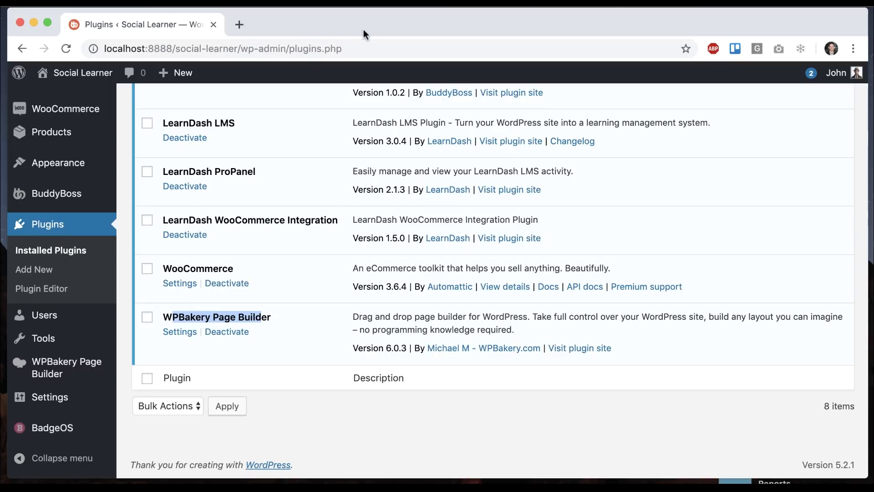
left_click(307, 137)
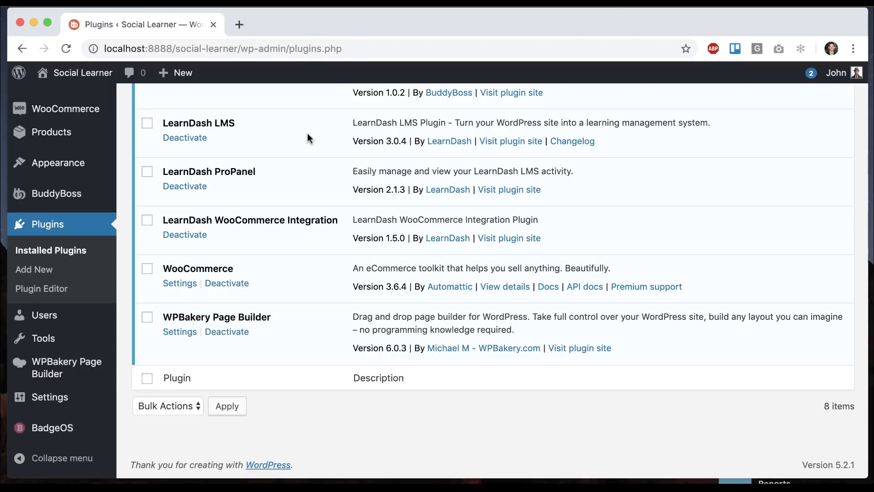
Open the LearnDash Groups list and start a new group
scroll(307, 138, "up", 5)
scroll(308, 138, "up", 2)
mouse_move(102, 127)
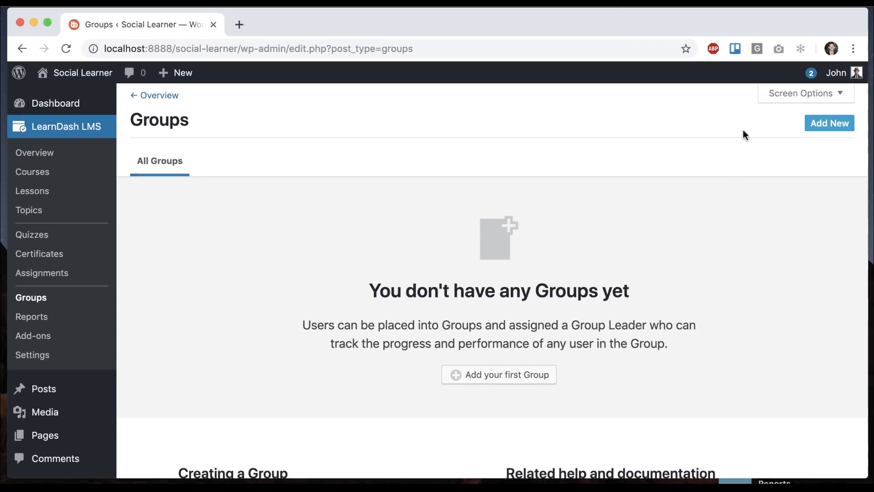
left_click(494, 373)
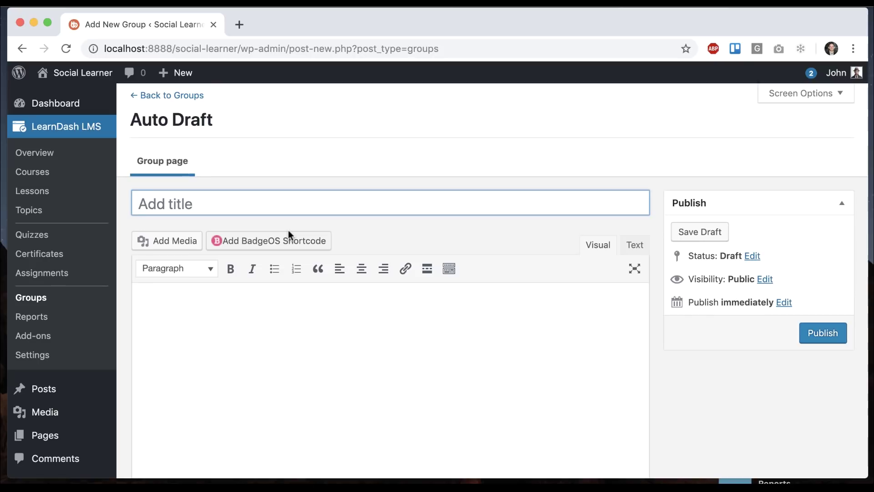
Open the World History group from the site's Groups page and look over its sections and organizers
left_click(305, 26)
scroll(359, 223, "down", 2)
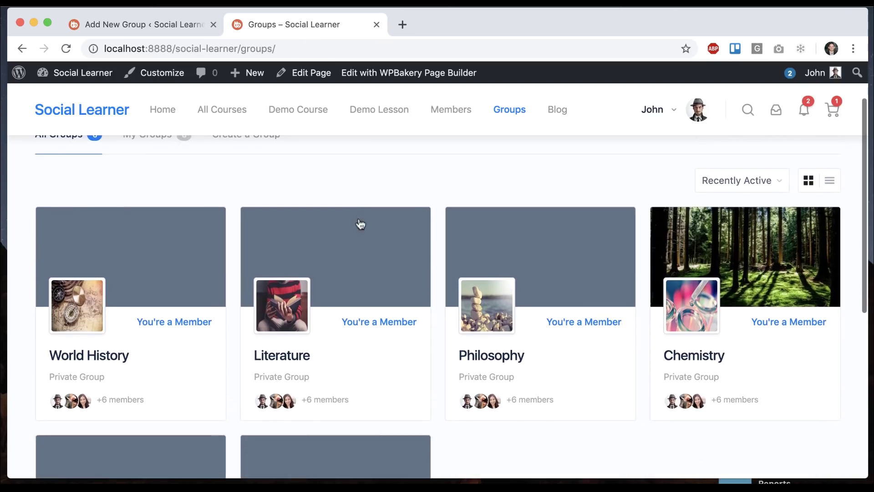
left_click(136, 261)
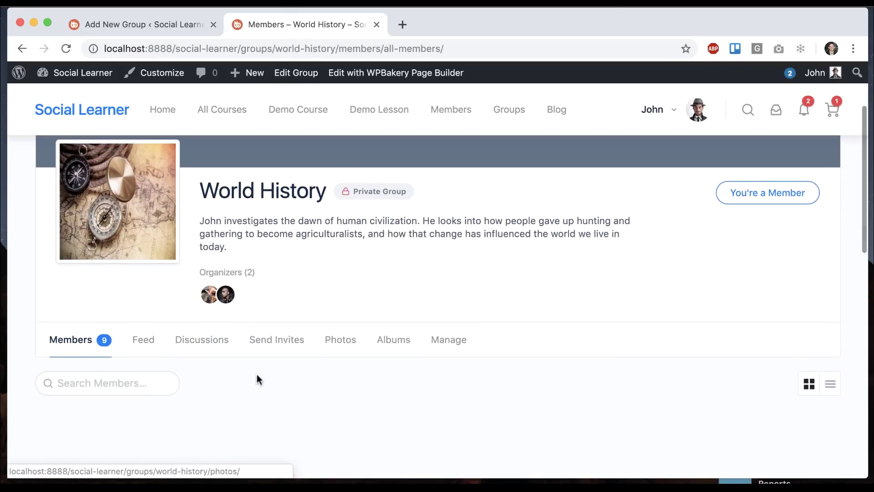
scroll(182, 371, "down", 2)
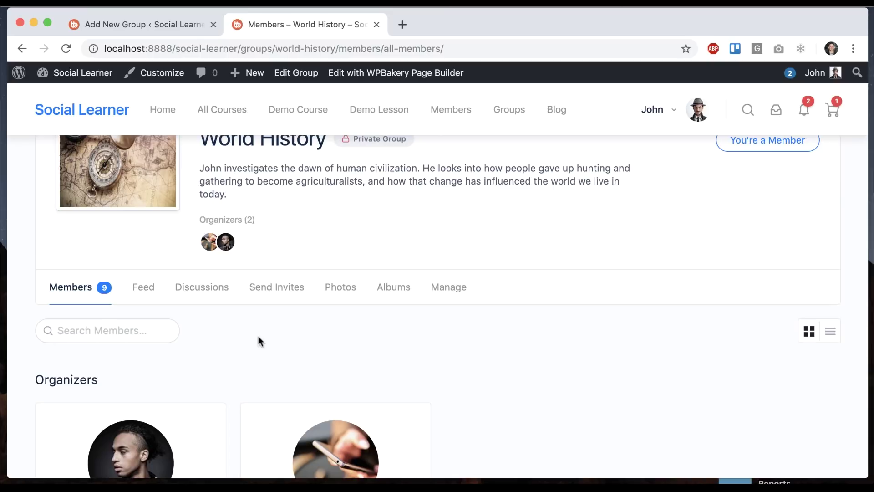
scroll(258, 342, "up", 1)
Return to the new LearnDash group form and open the BuddyBoss settings in a separate browser tab
left_click(187, 25)
scroll(137, 264, "down", 3)
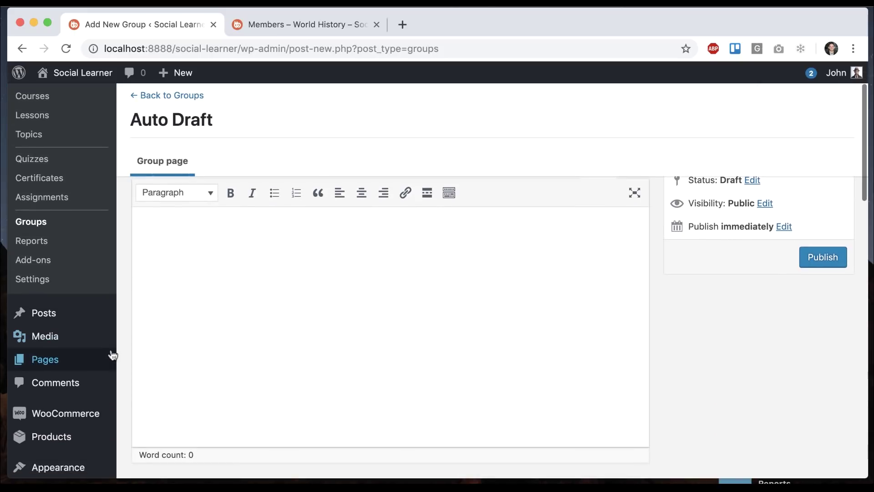
scroll(114, 351, "up", 2)
scroll(113, 351, "down", 6)
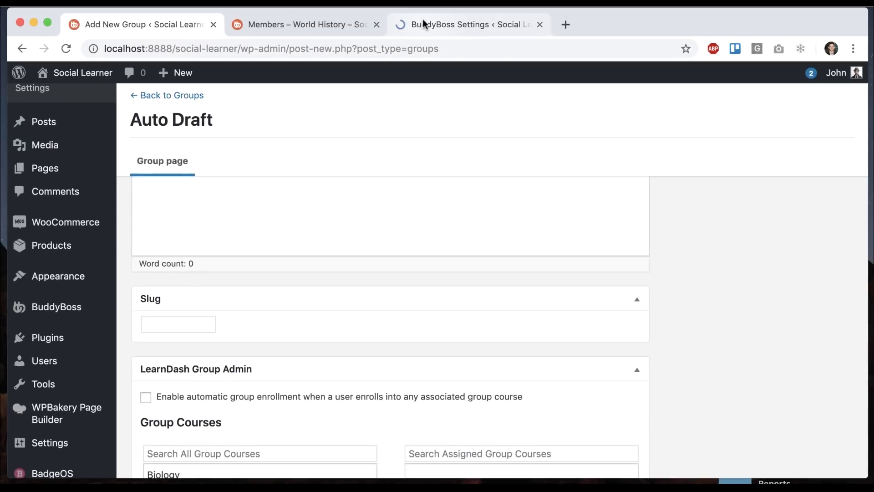
Open the LearnDash integration settings of BuddyBoss and enable group sync from LearnDash Groups to BuddyBoss Social Groups
left_click_drag(426, 24, 286, 24)
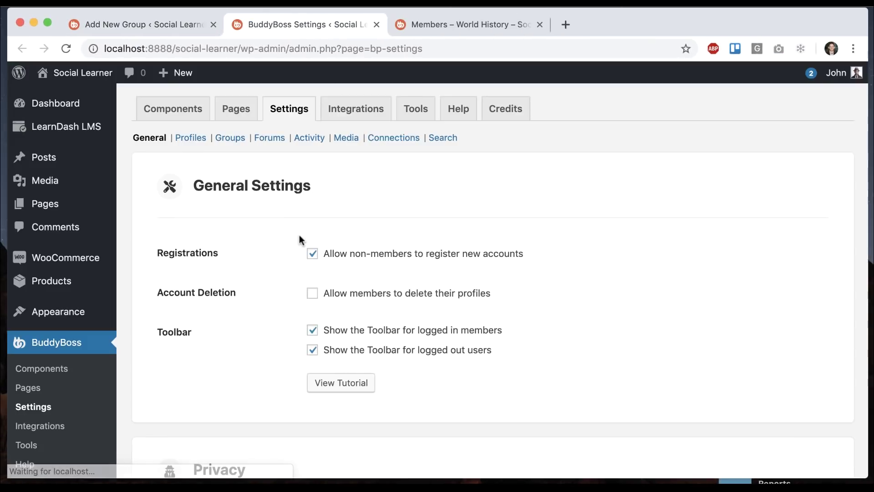
left_click(367, 112)
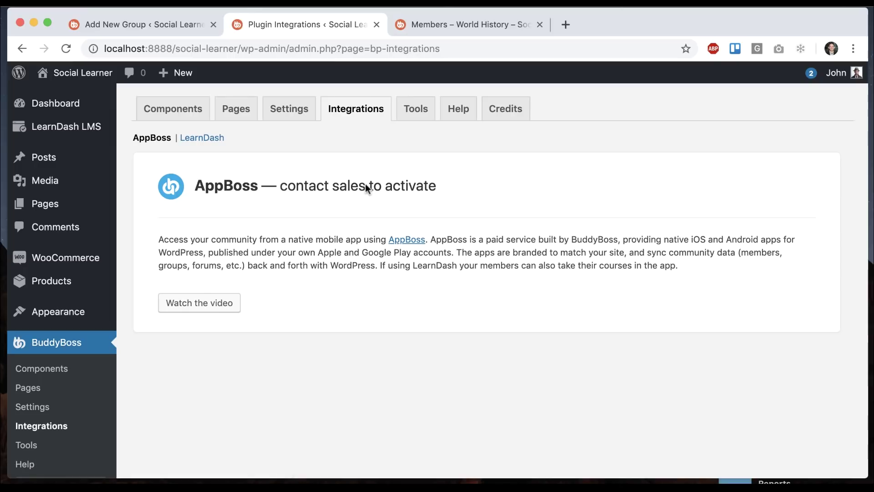
left_click(193, 138)
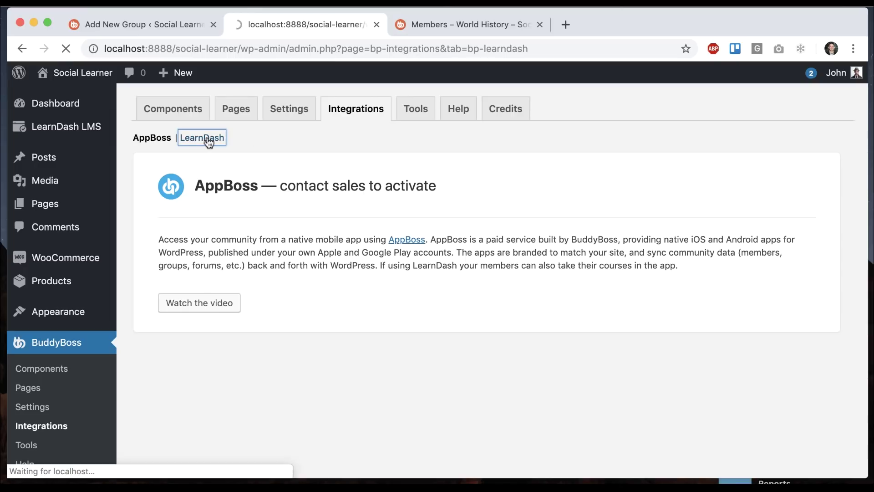
scroll(275, 345, "down", 3)
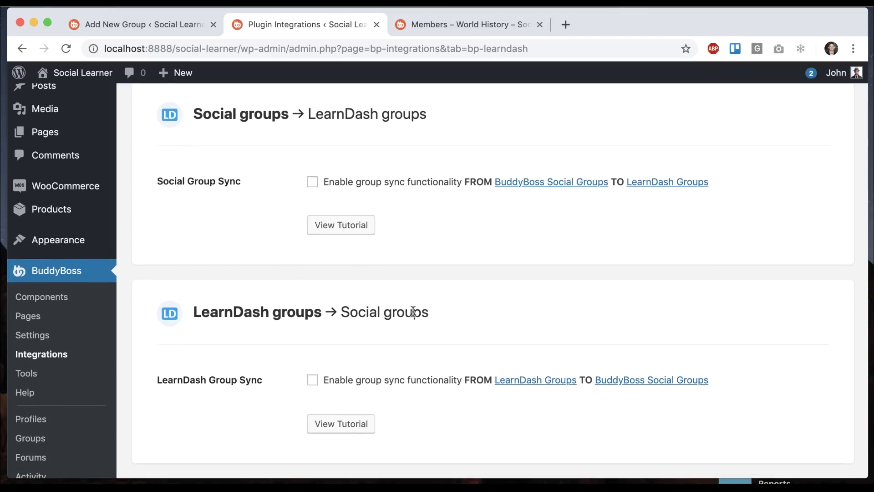
left_click(312, 380)
Review the LearnDash-to-social group sync options, save the settings and close their browser tab
scroll(419, 335, "down", 7)
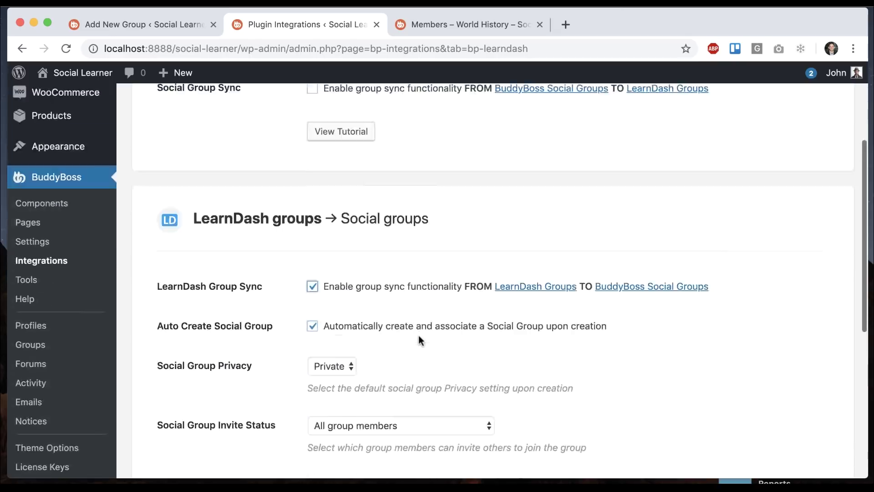
scroll(297, 195, "up", 5)
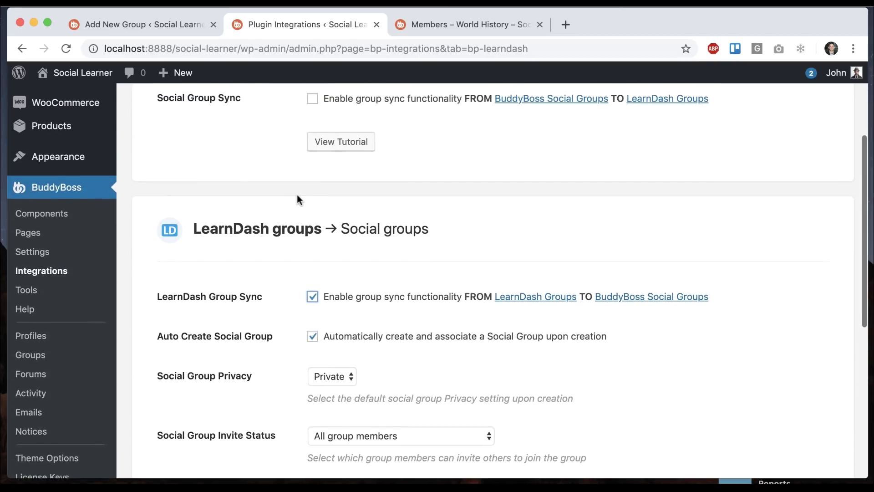
scroll(350, 159, "up", 1)
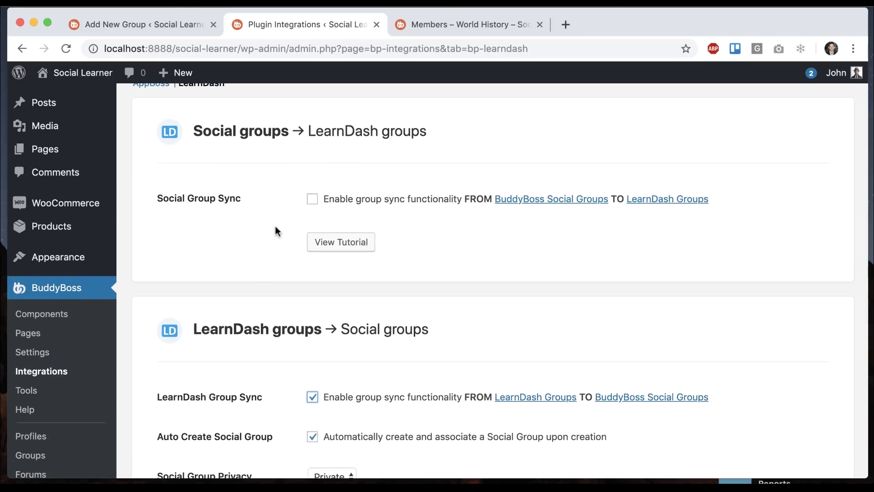
scroll(293, 357, "down", 8)
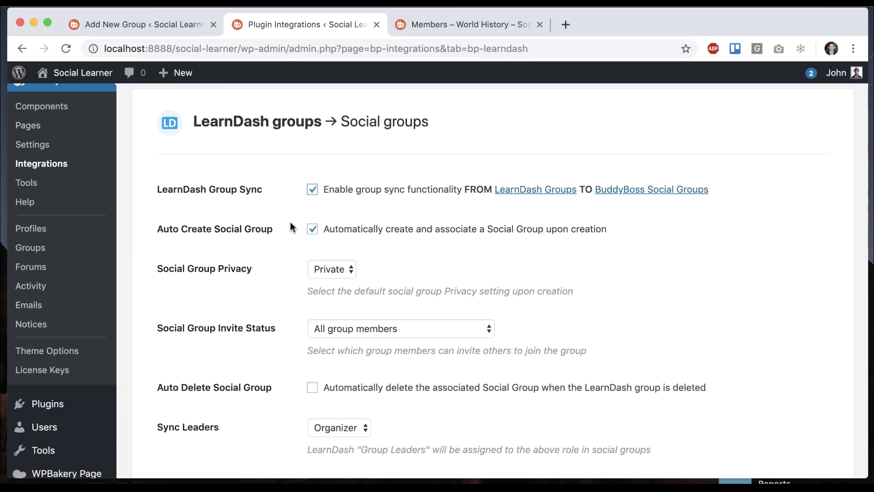
scroll(302, 310, "down", 2)
scroll(302, 246, "down", 1)
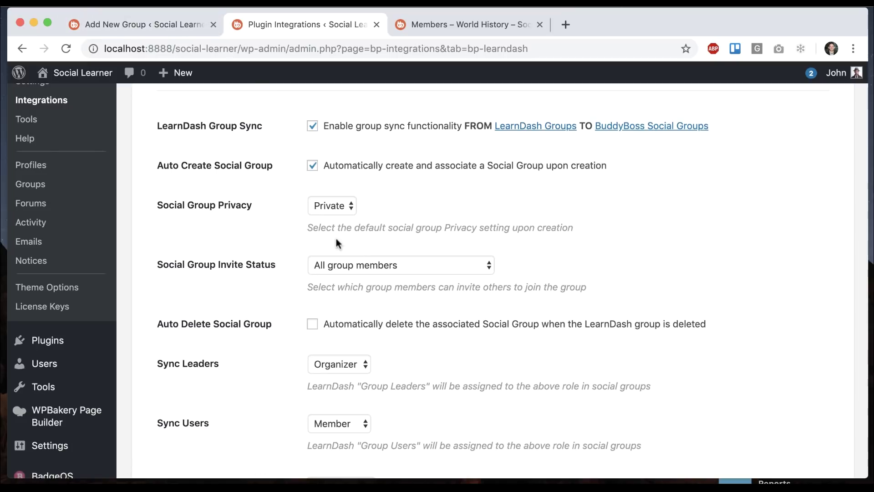
scroll(299, 269, "down", 5)
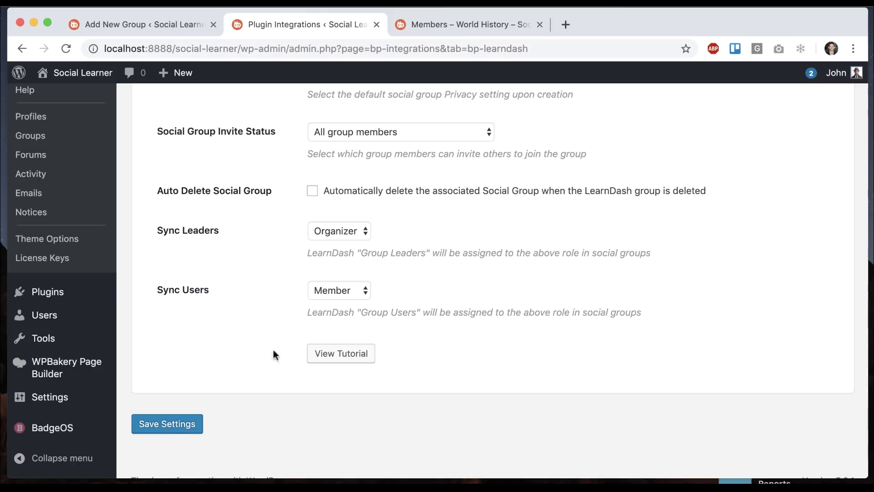
left_click(167, 423)
key("super+w")
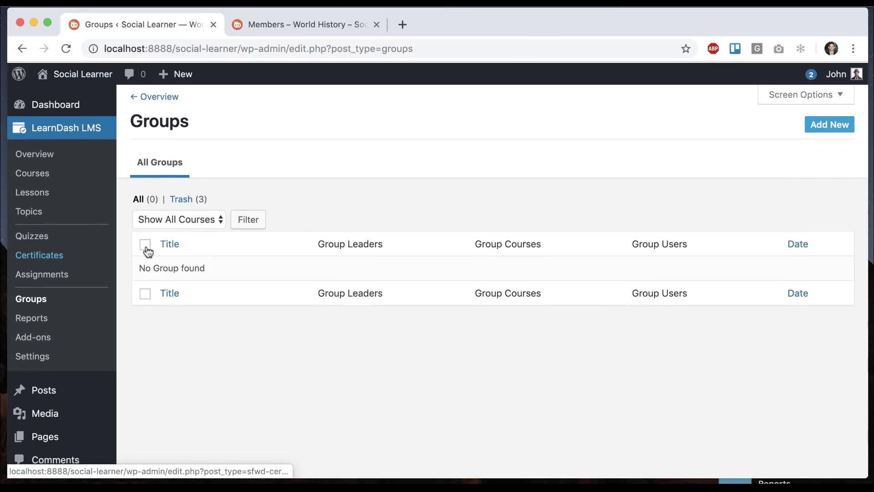
Start a new LearnDash group and title it World History, copying the name from the social group's page
left_click(169, 242)
left_click(819, 123)
left_click(273, 30)
scroll(281, 189, "up", 3)
scroll(281, 189, "up", 2)
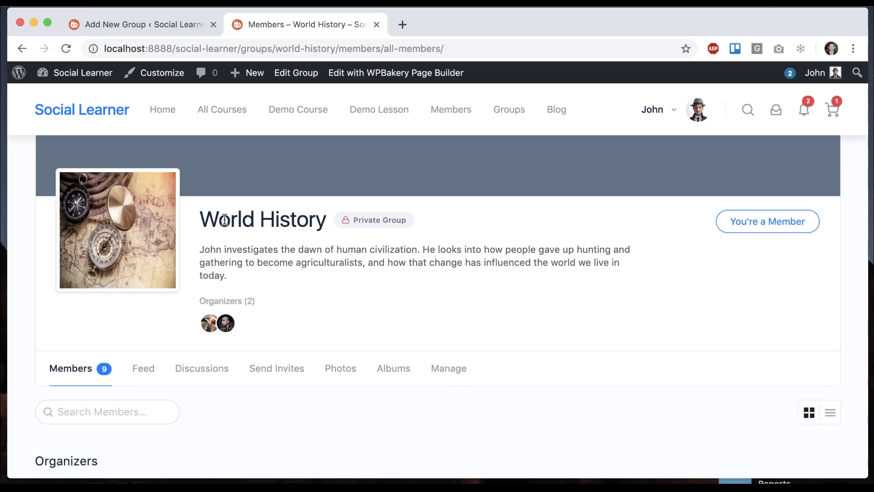
left_click_drag(200, 218, 327, 220)
key("super+c")
left_click(165, 34)
key("super+v")
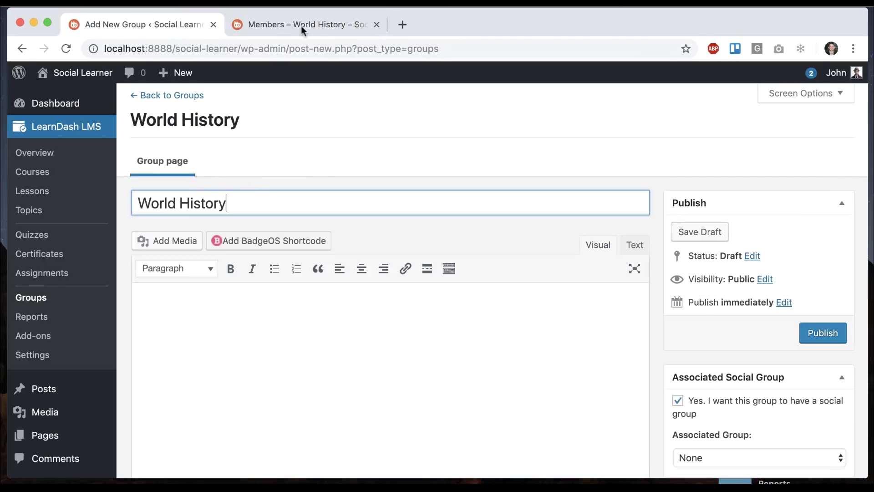
Assign the World History course to the new LearnDash group
left_click(296, 24)
left_click(182, 25)
scroll(277, 274, "down", 10)
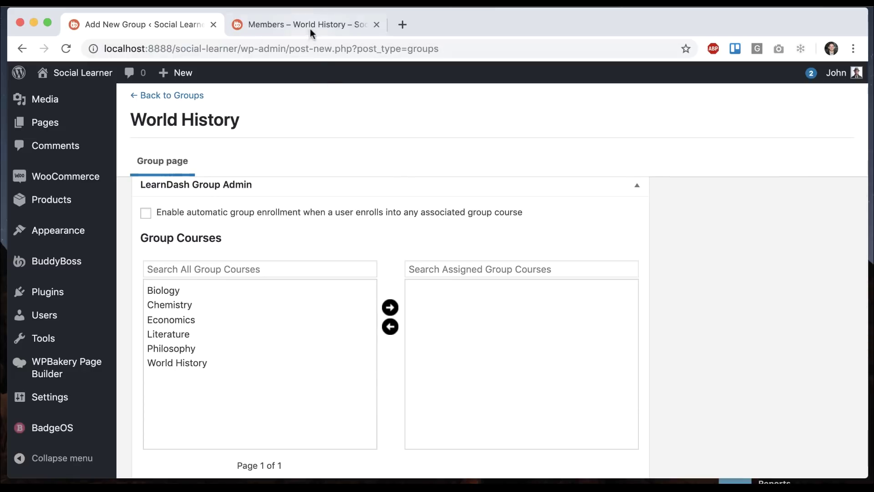
left_click(191, 367)
left_click(293, 25)
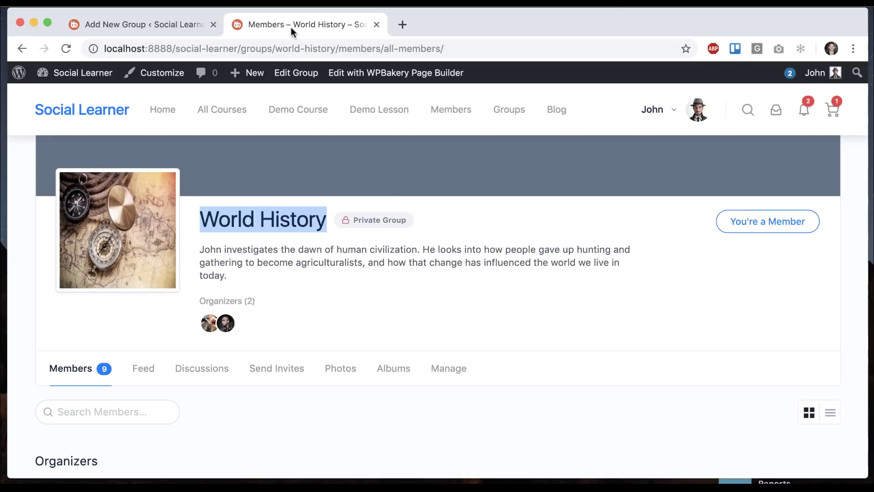
left_click(285, 271)
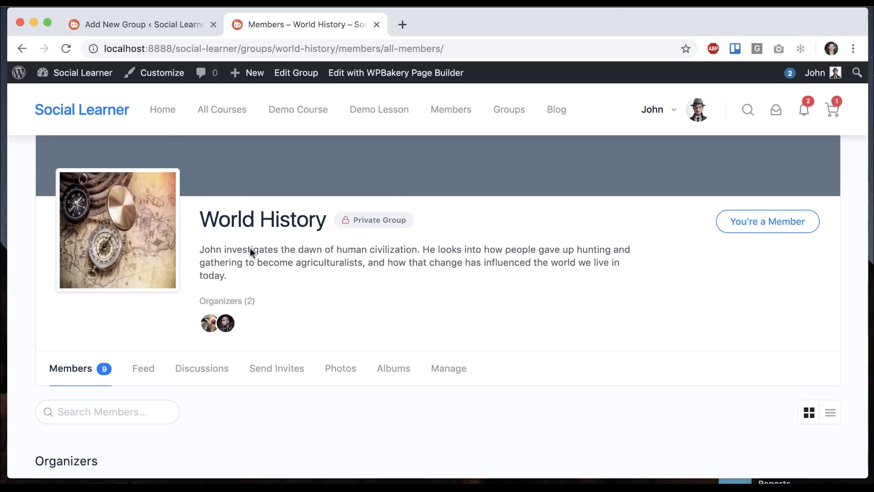
left_click(187, 28)
left_click(393, 301)
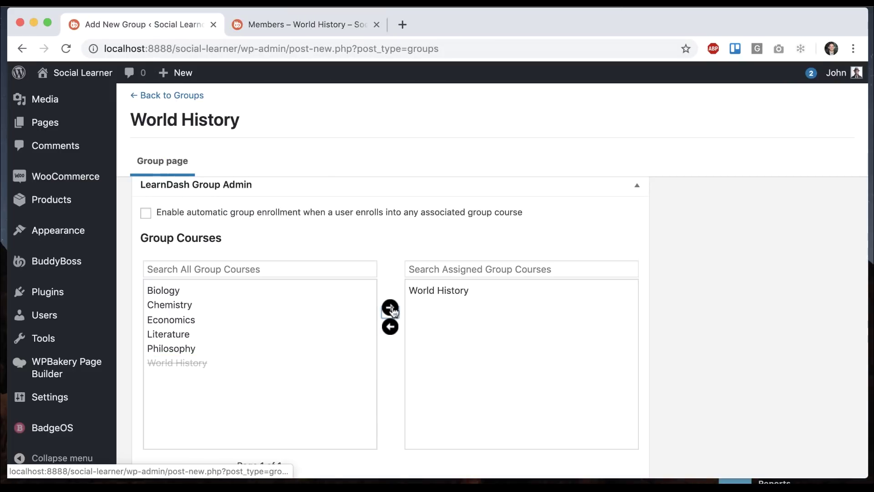
left_click(635, 291)
left_click(666, 293)
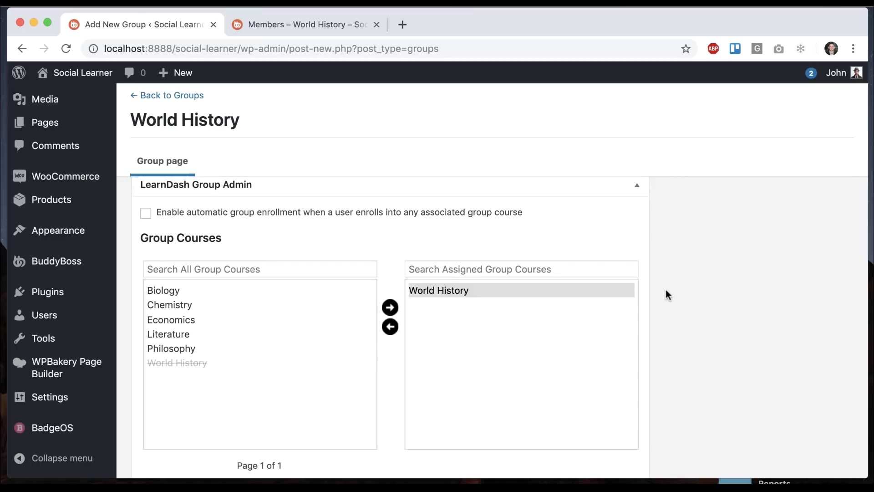
Associate the LearnDash group with the World History (ID: 9) social group and publish it
scroll(666, 294, "up", 5)
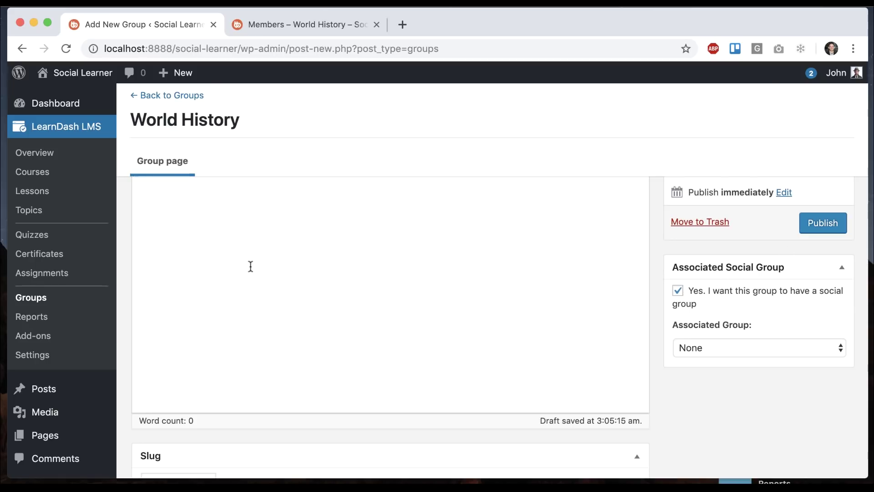
scroll(250, 266, "up", 3)
scroll(730, 286, "down", 5)
left_click(743, 272)
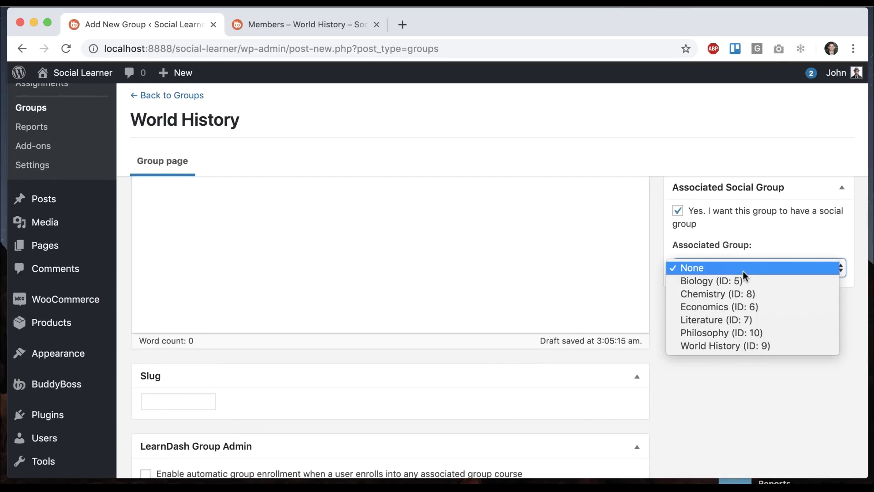
left_click(714, 346)
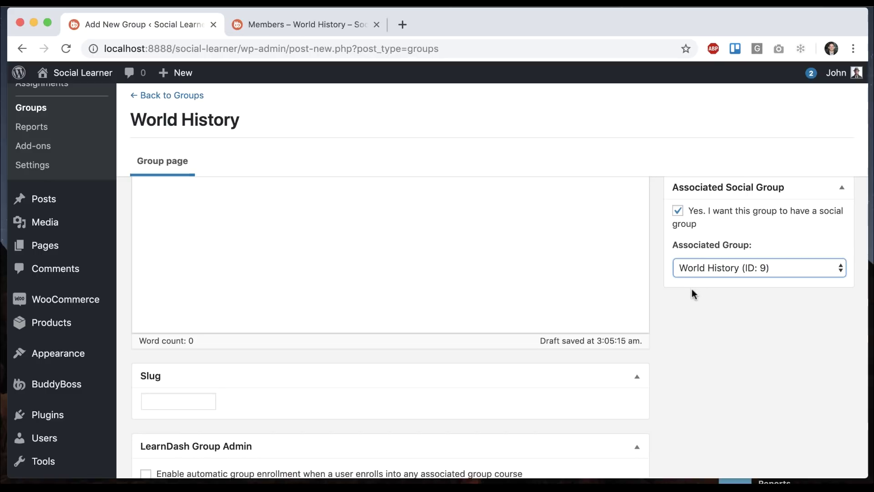
scroll(684, 318, "up", 4)
left_click(820, 317)
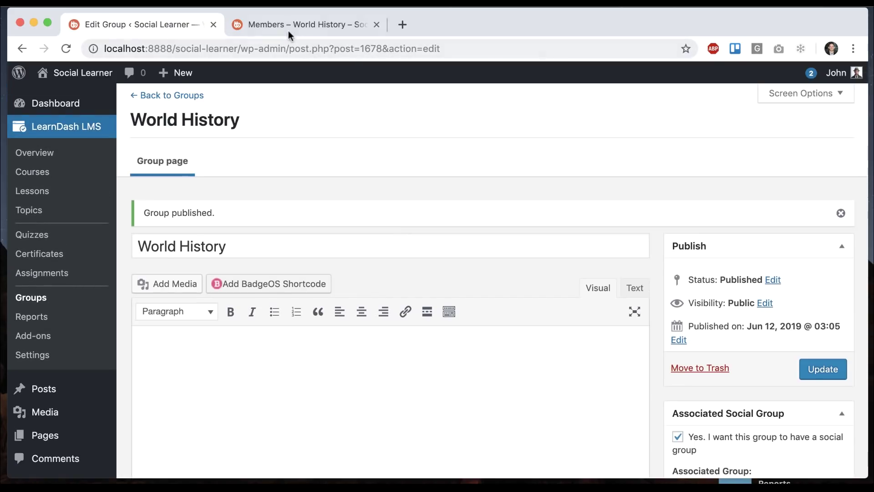
Reload the World History social group page and examine the course content and progress in its Course section
left_click(284, 24)
left_click(67, 48)
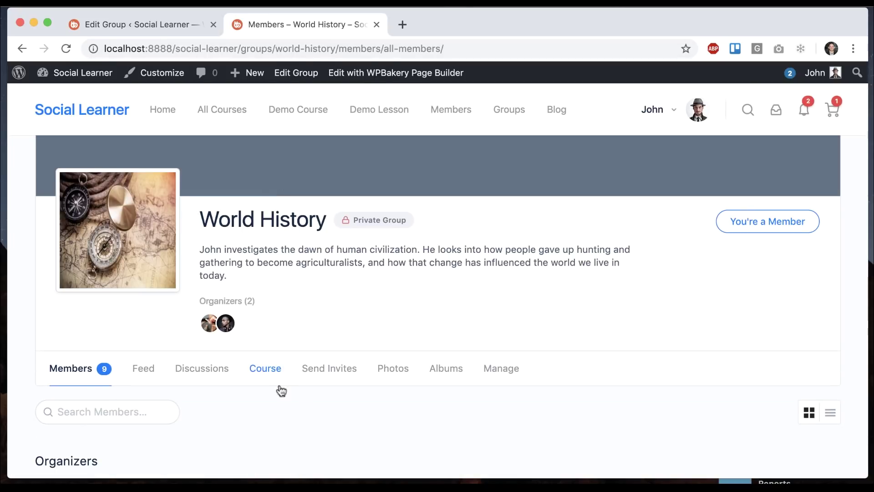
left_click(269, 378)
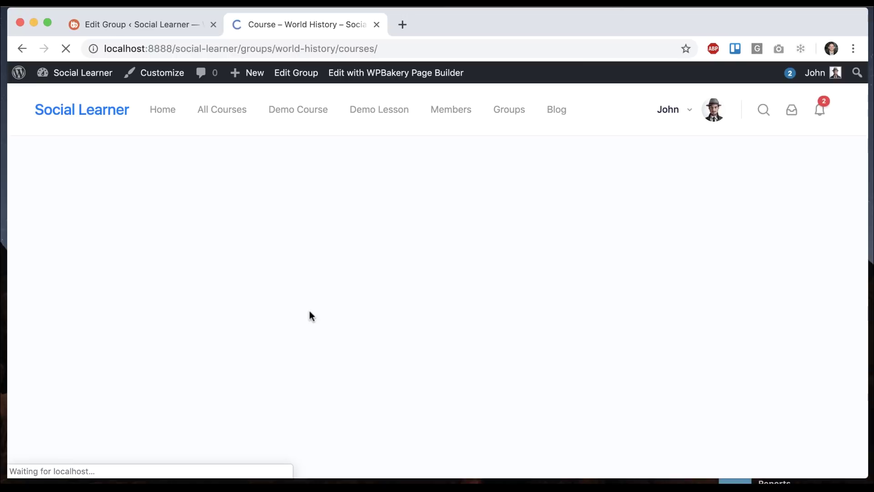
scroll(445, 296, "down", 3)
scroll(445, 295, "down", 6)
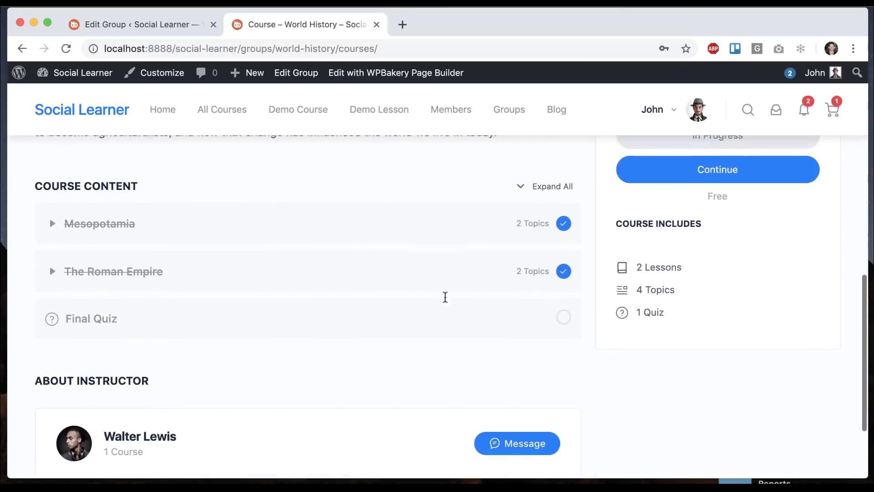
scroll(445, 296, "up", 5)
scroll(444, 296, "up", 4)
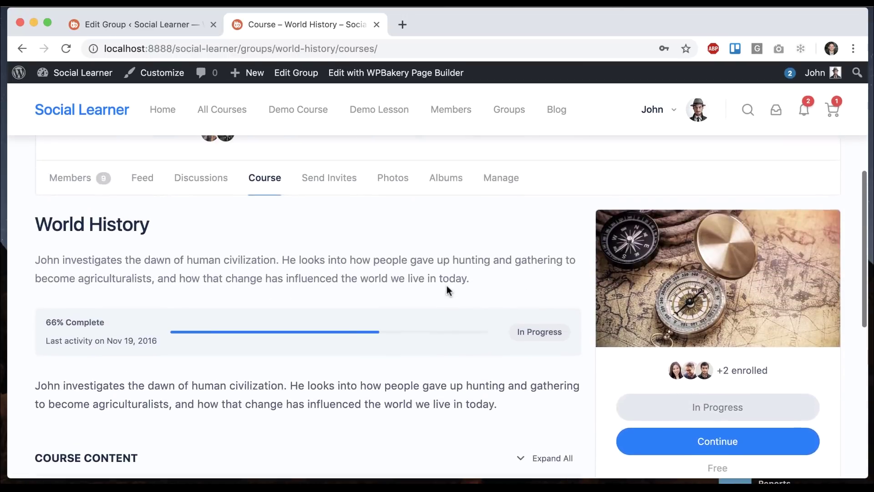
scroll(353, 333, "down", 2)
scroll(354, 332, "down", 7)
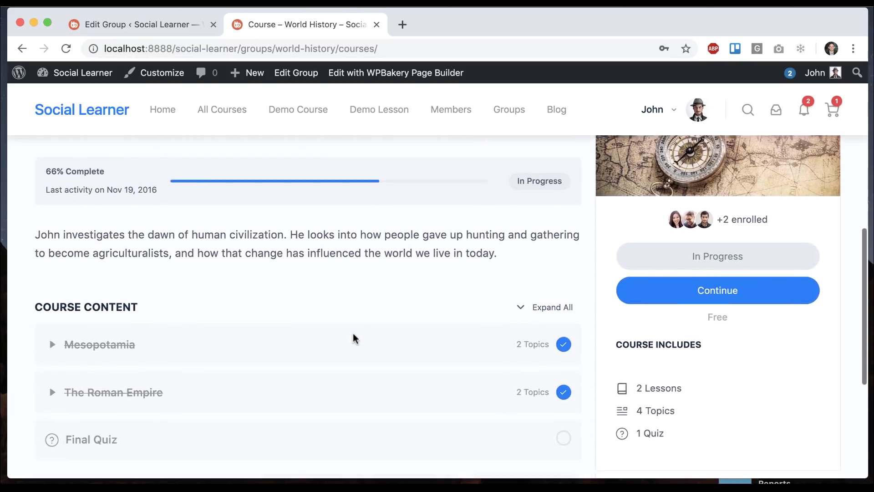
scroll(353, 333, "up", 8)
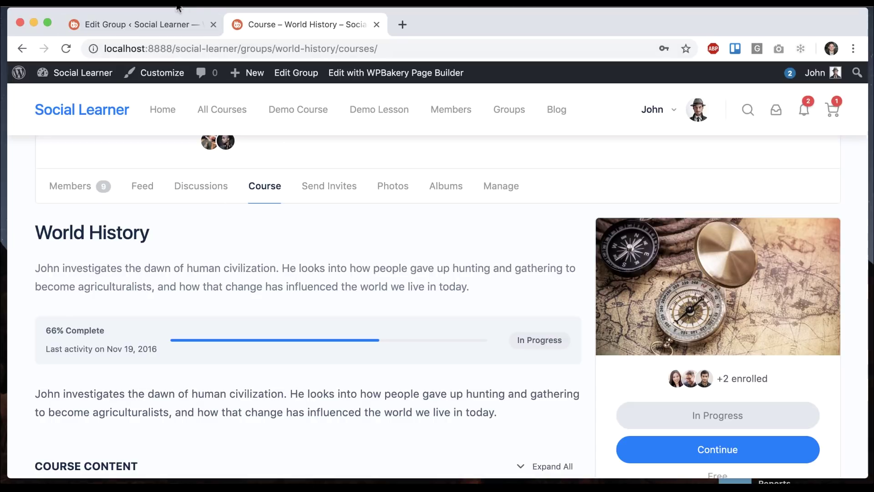
Add the Biology, Chemistry and Economics courses to the World History LearnDash group and update it
left_click(171, 24)
scroll(303, 244, "down", 10)
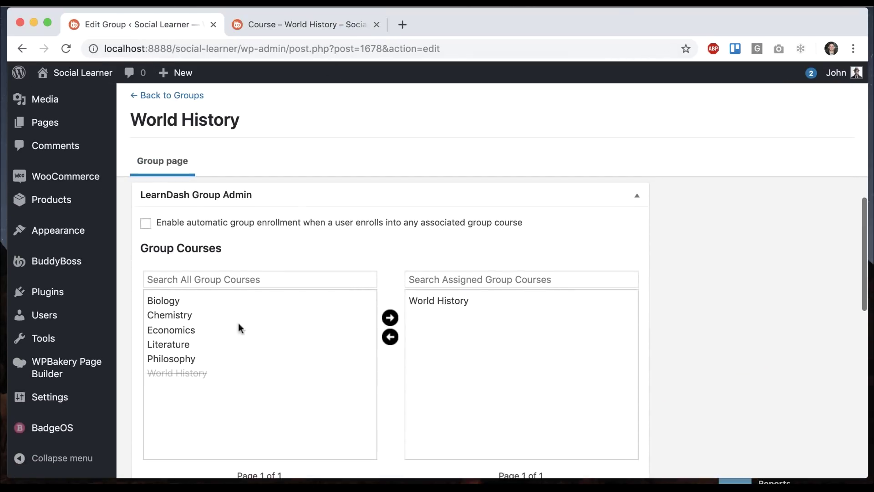
left_click_drag(187, 305, 182, 333)
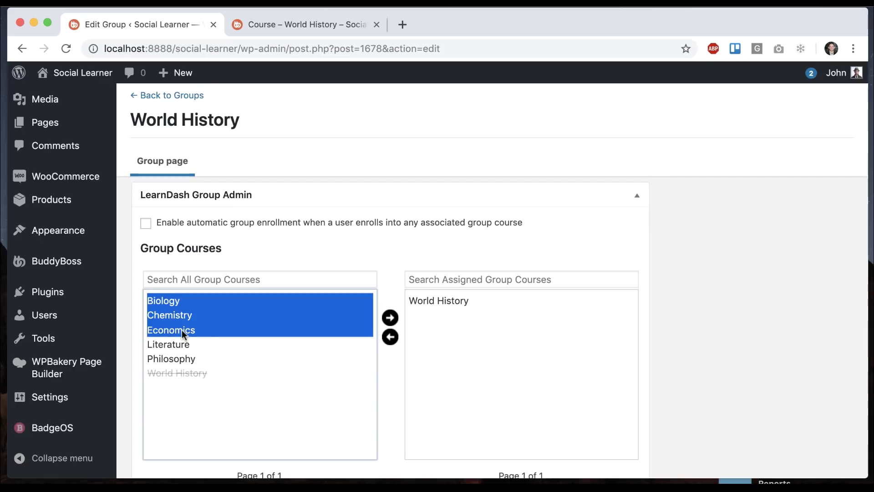
left_click(390, 318)
Reload the World History social group page, look over its Courses section and open the Biology course
left_click(301, 24)
left_click(67, 49)
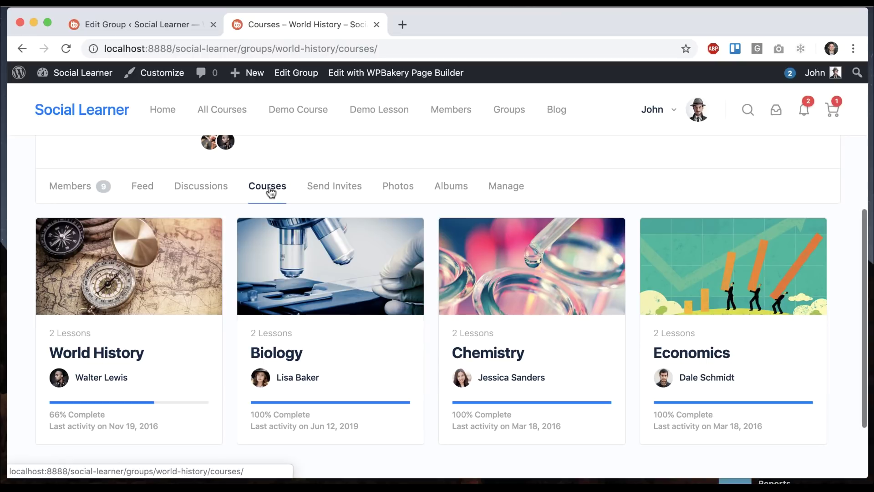
scroll(761, 277, "down", 4)
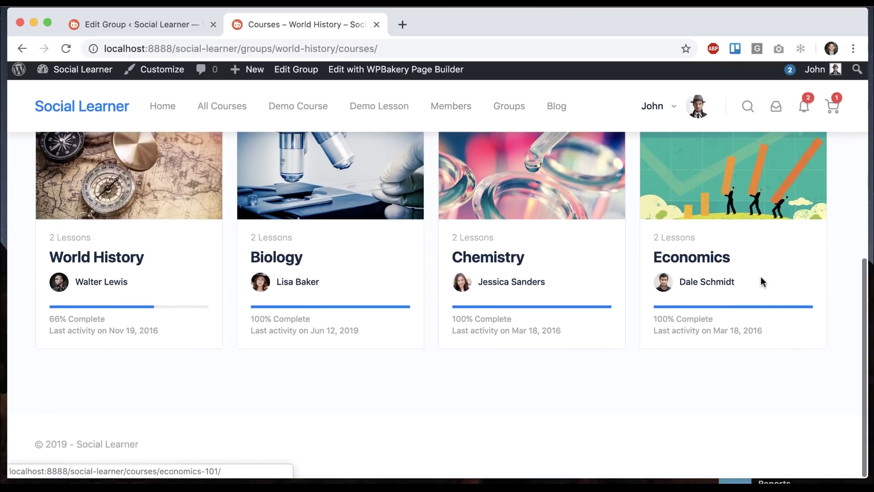
scroll(761, 268, "up", 8)
scroll(366, 387, "down", 5)
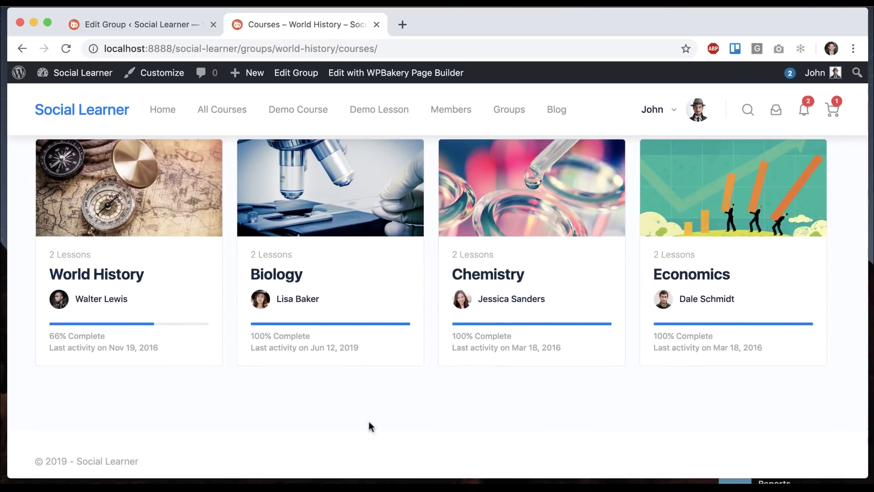
scroll(376, 465, "up", 8)
scroll(367, 335, "down", 5)
left_click(320, 346)
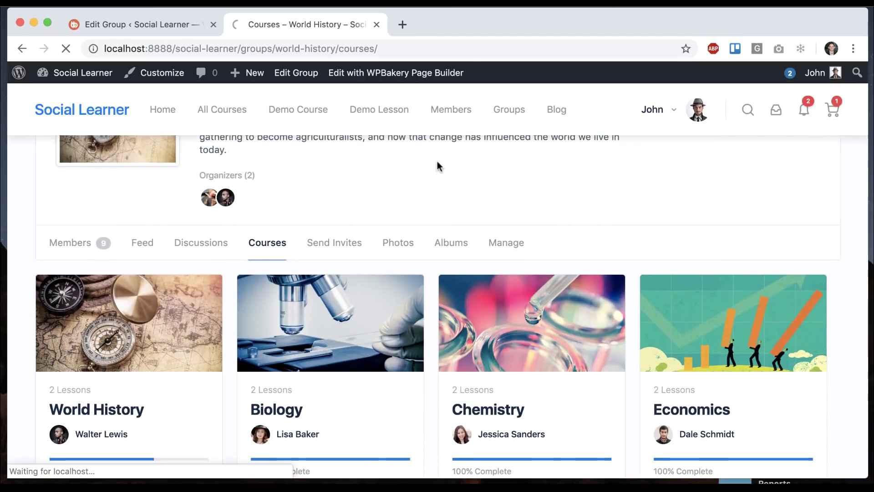
scroll(358, 207, "down", 5)
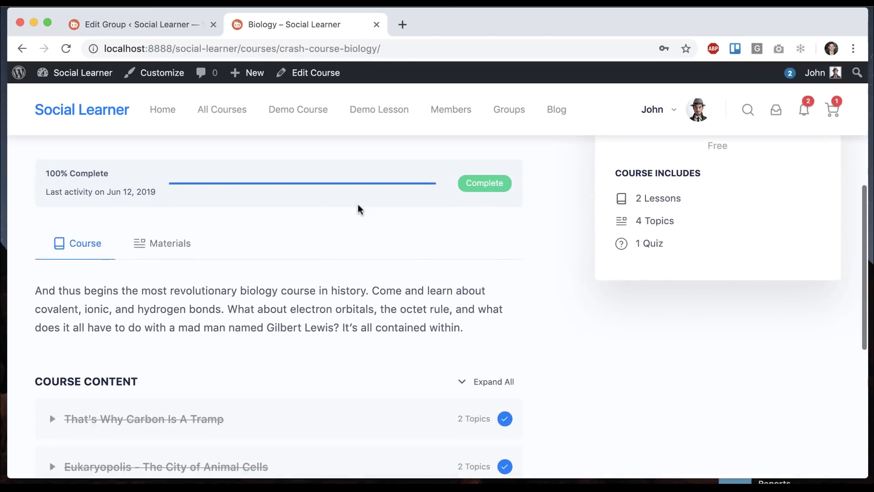
Return from the Biology course to the group's courses and review the World History LearnDash group's associated social group, courses, leaders and users
scroll(346, 200, "up", 4)
scroll(309, 177, "left", 5)
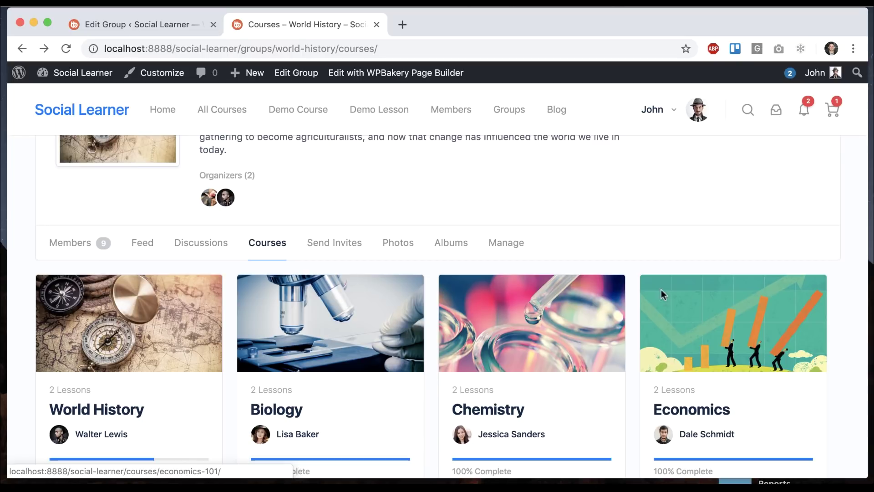
left_click(183, 25)
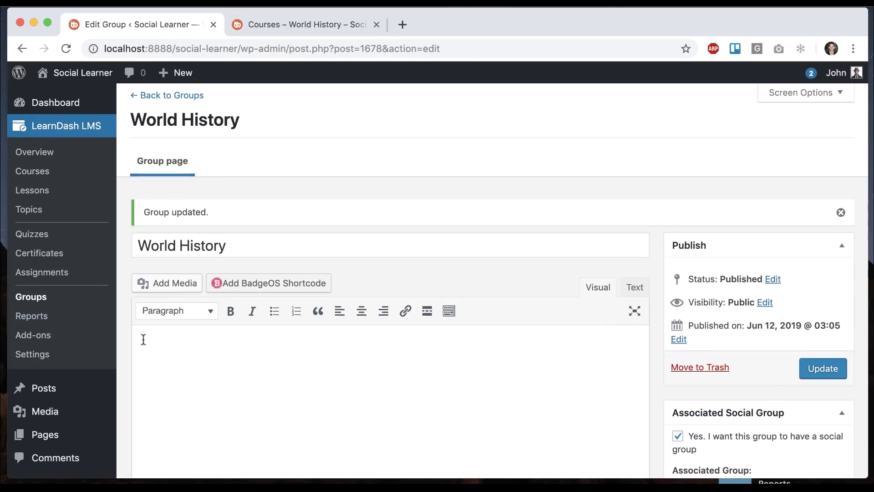
scroll(229, 301, "down", 3)
scroll(230, 301, "down", 3)
scroll(765, 372, "up", 2)
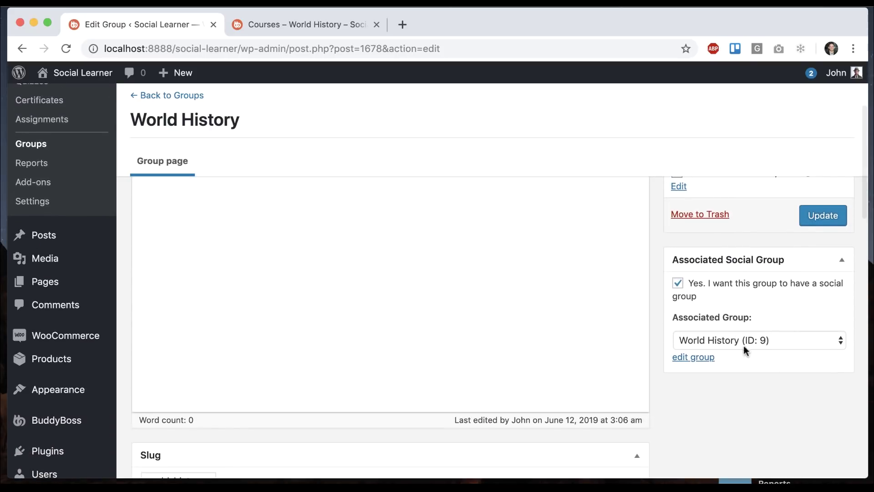
scroll(445, 301, "down", 6)
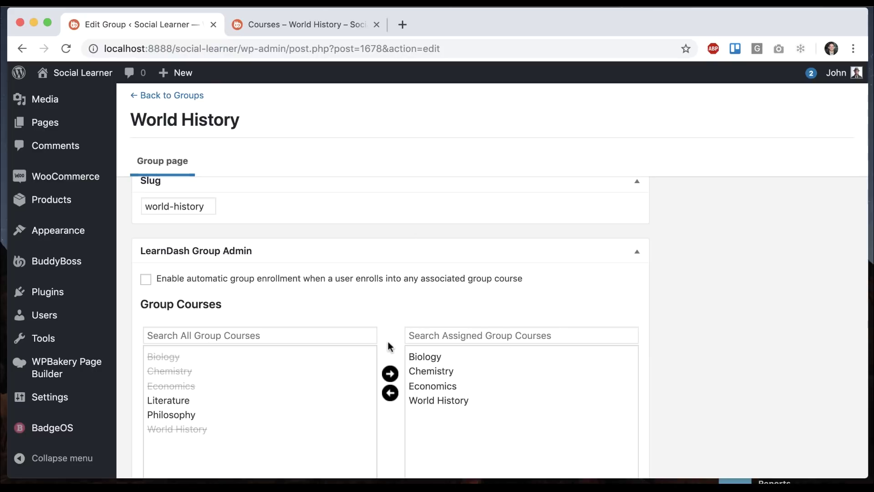
scroll(388, 347, "down", 3)
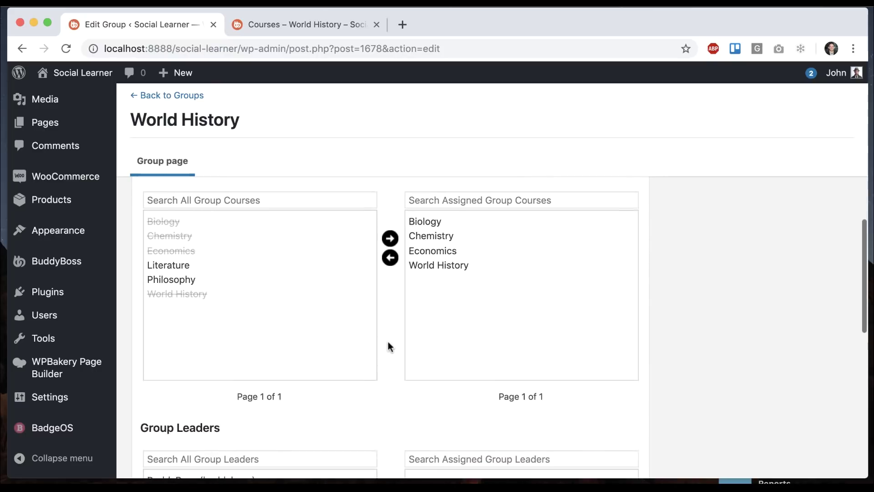
scroll(387, 347, "down", 5)
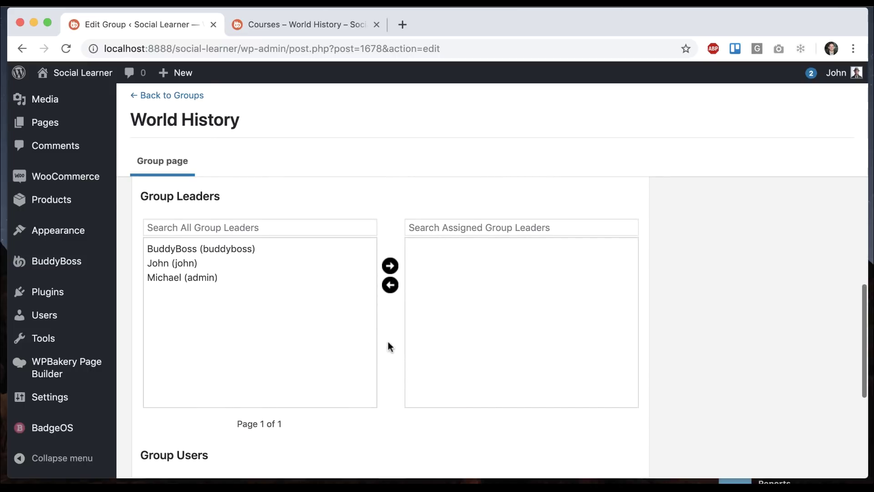
scroll(201, 296, "down", 5)
scroll(286, 306, "up", 5)
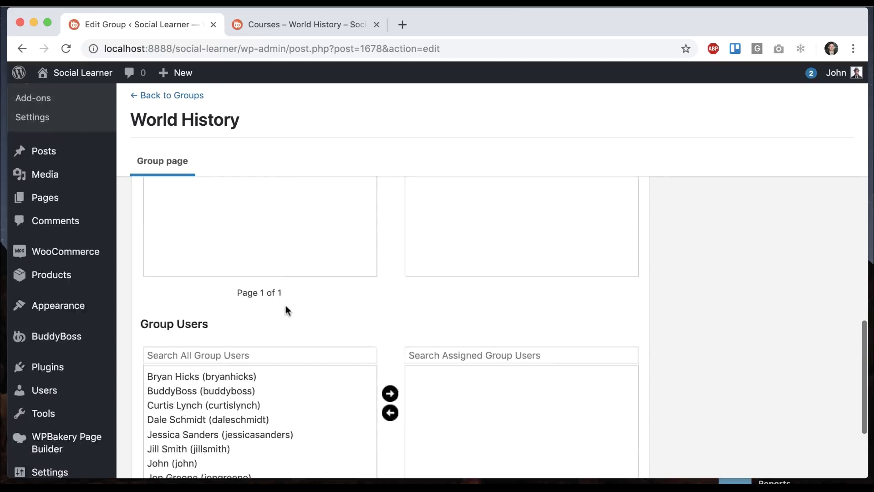
Open the World History social group's Members section and compare its organizers and members with the LearnDash group's leader and user lists
left_click(291, 23)
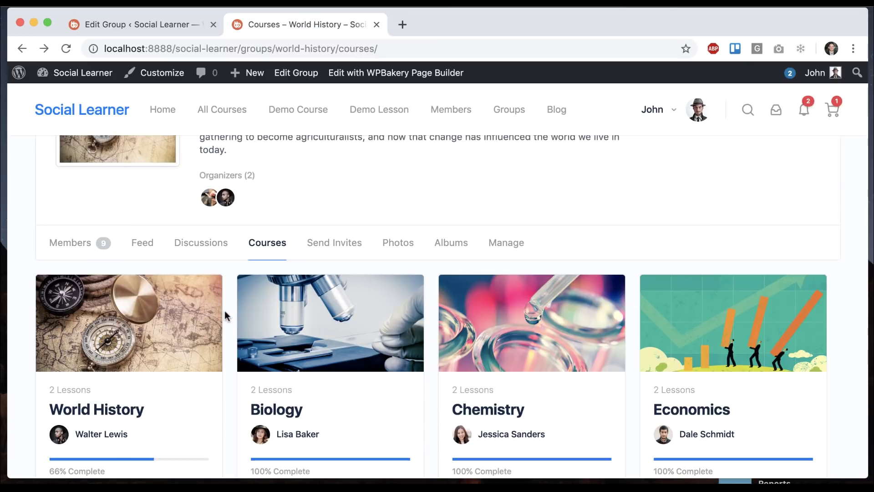
left_click(50, 244)
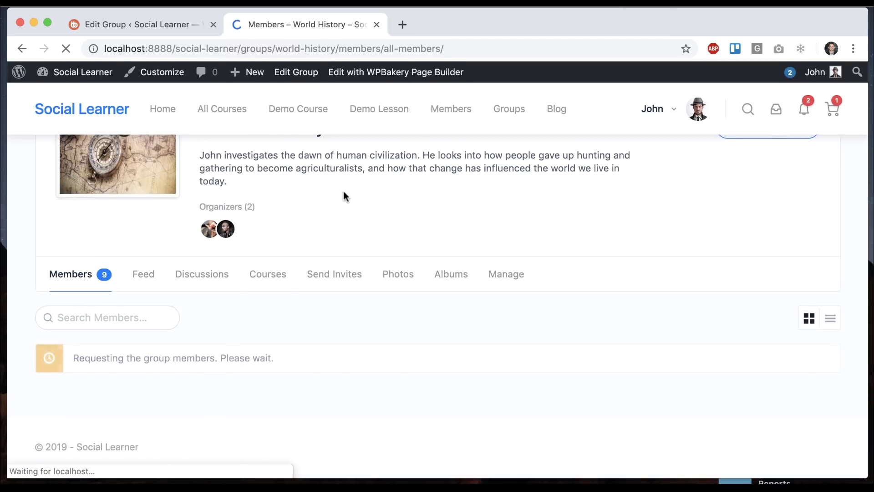
scroll(233, 201, "down", 4)
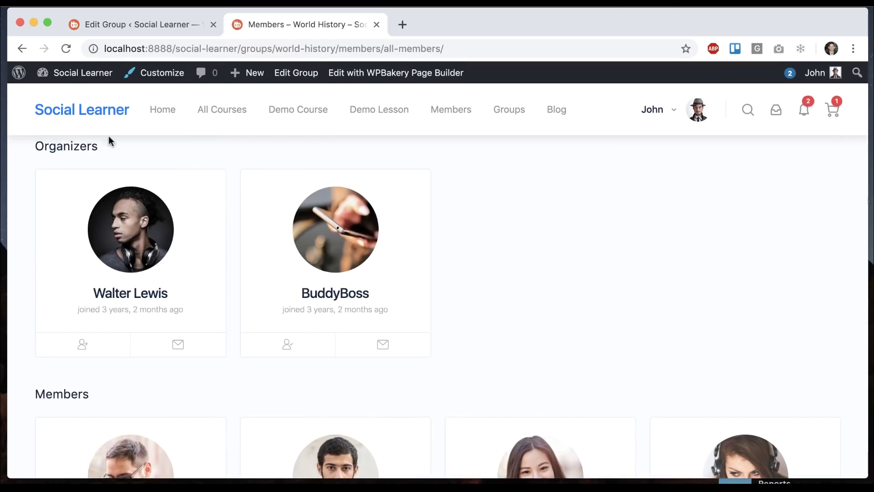
left_click(173, 27)
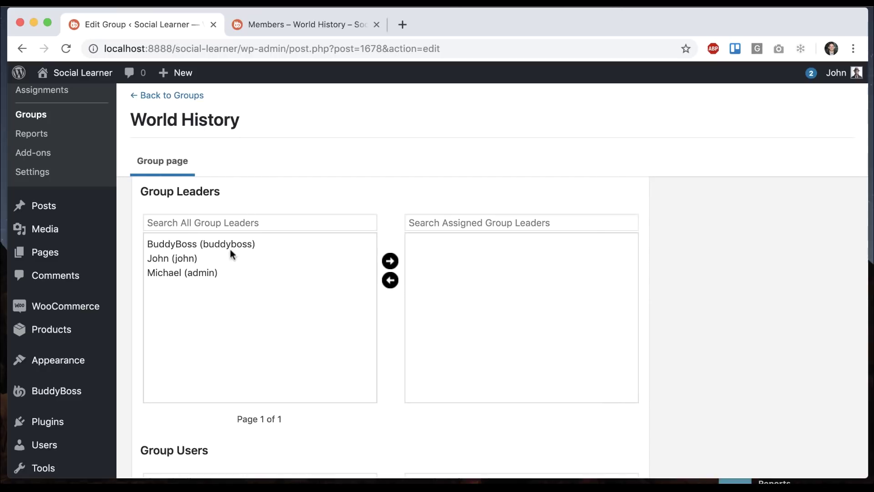
left_click(247, 28)
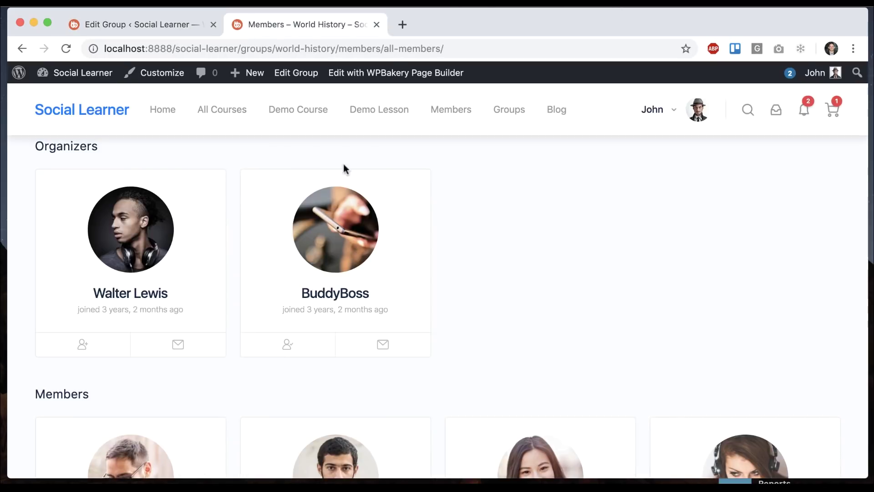
left_click(157, 17)
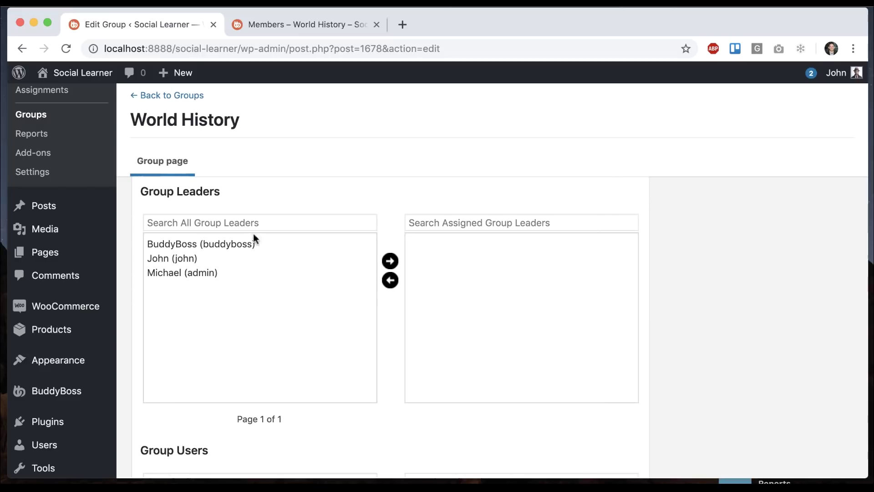
scroll(250, 273, "down", 5)
left_click(267, 27)
scroll(444, 364, "down", 5)
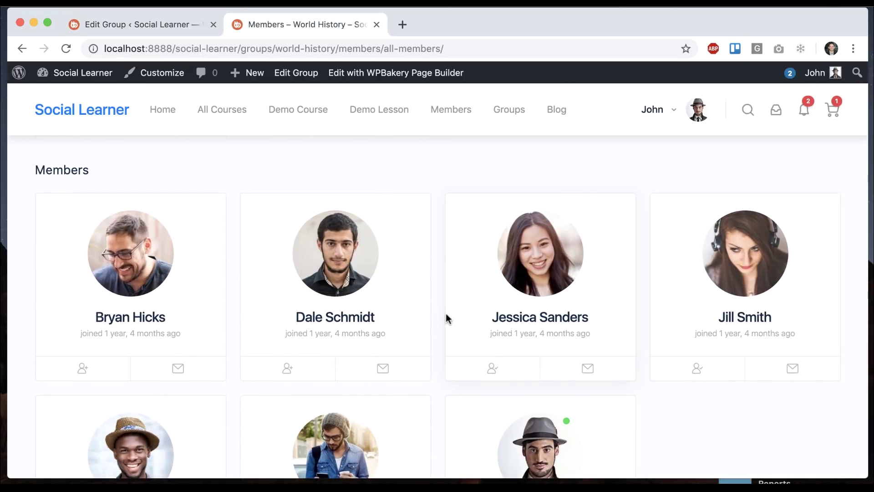
Examine the available and assigned lists under Group Leaders and Group Users in the World History LearnDash group
left_click(187, 29)
scroll(268, 349, "up", 3)
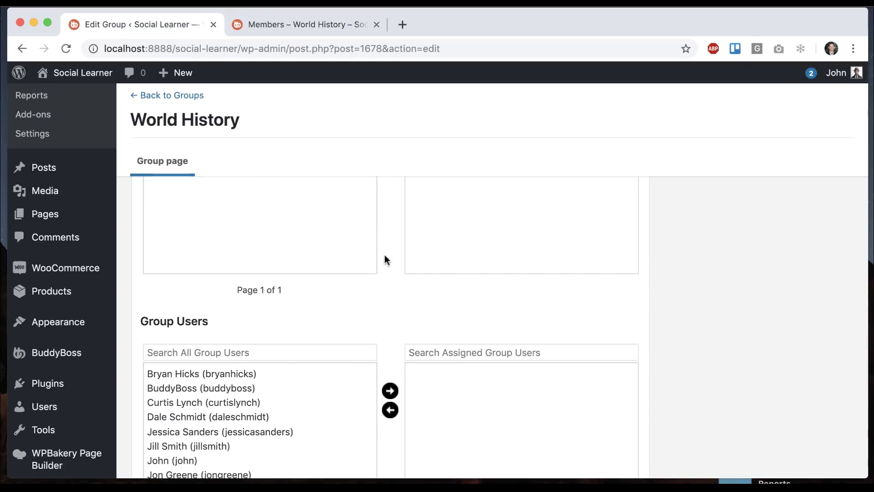
scroll(385, 257, "up", 5)
scroll(398, 257, "down", 4)
scroll(270, 475, "down", 1)
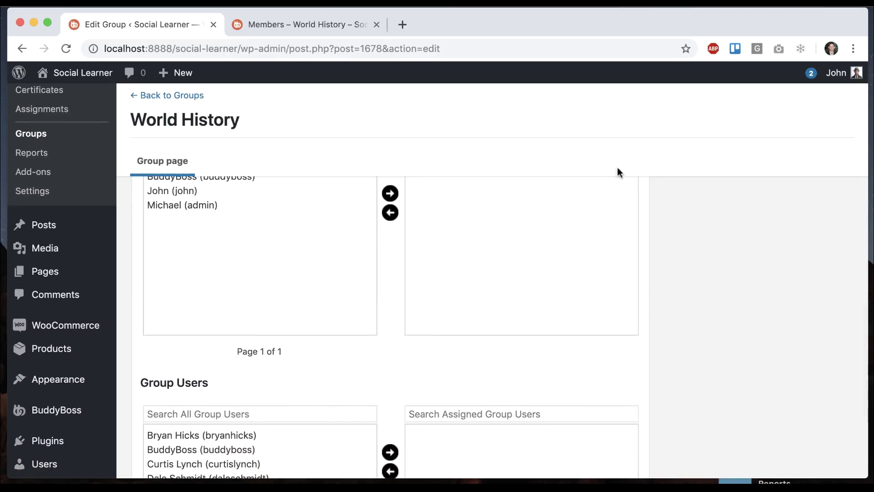
left_click(353, 23)
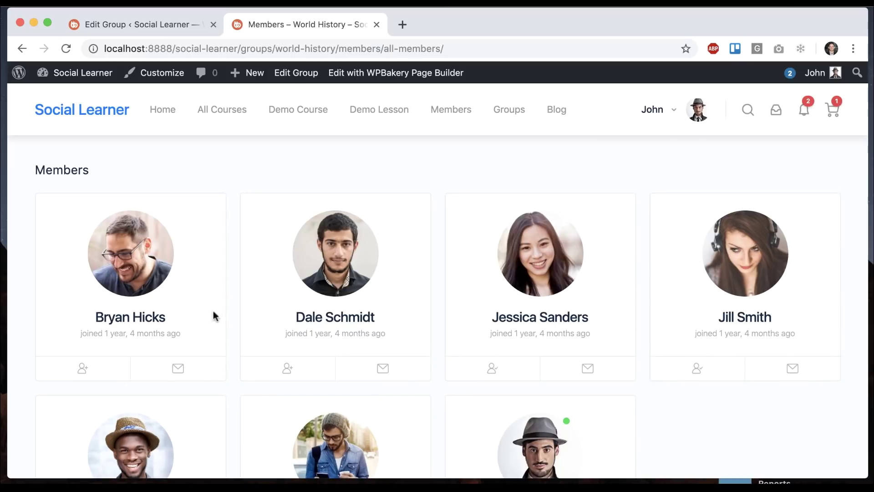
key("ctrl+shift+Tab")
scroll(346, 260, "up", 3)
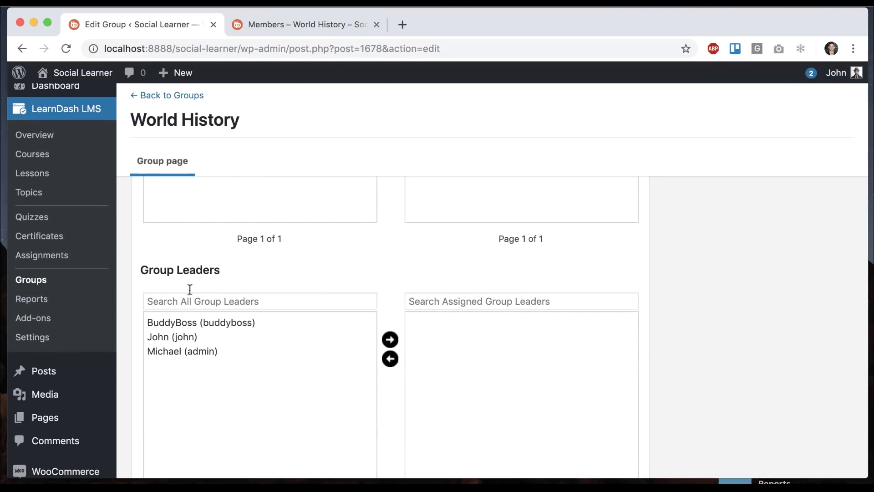
scroll(208, 329, "down", 1)
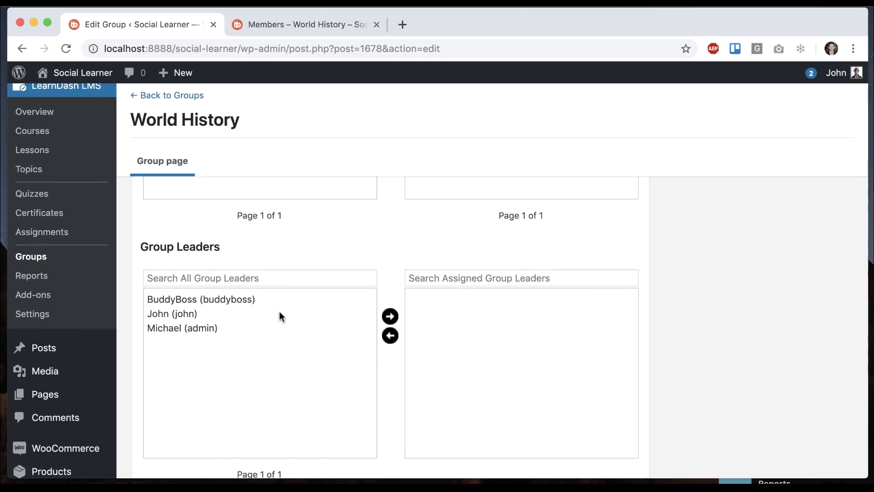
scroll(280, 310, "down", 7)
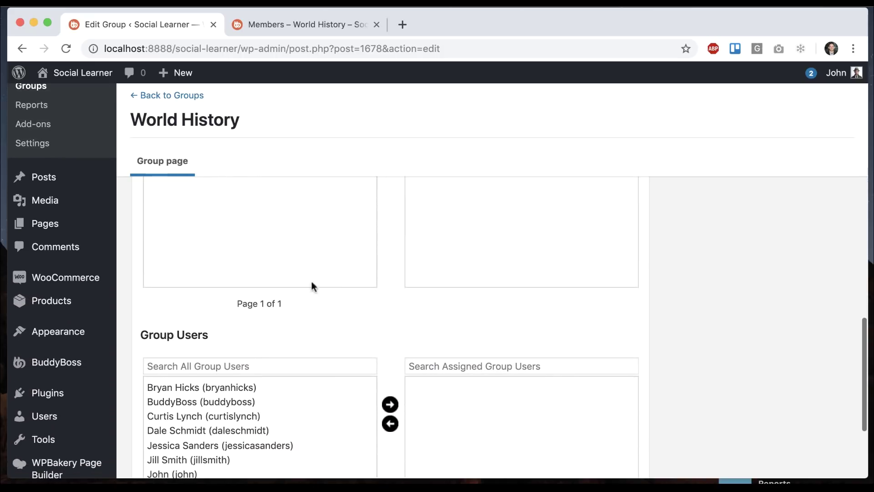
scroll(201, 193, "up", 7)
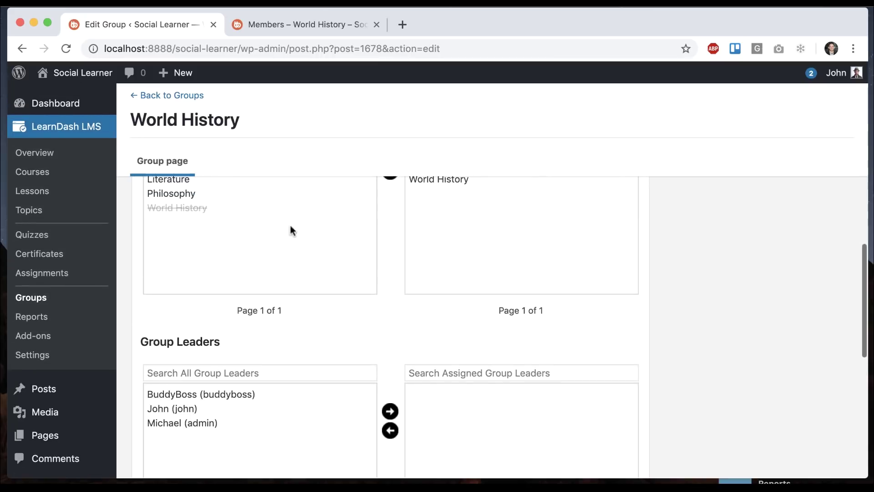
scroll(198, 391, "down", 2)
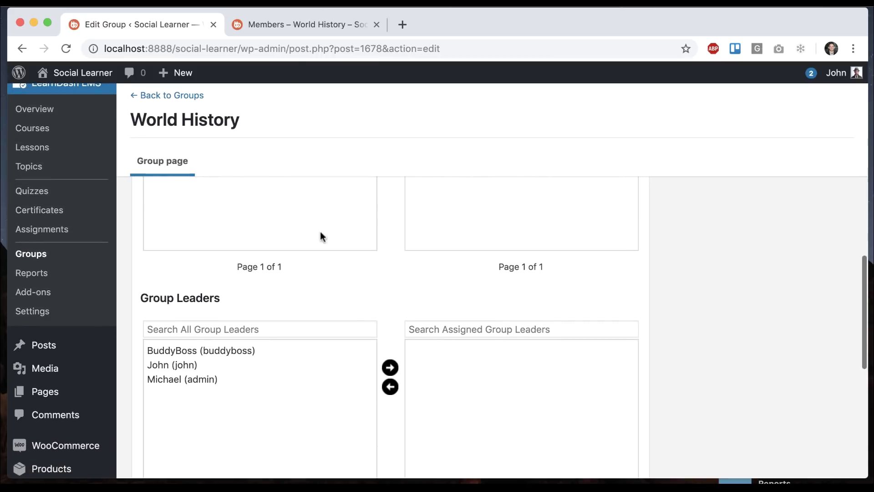
Check the social group's regular members against the Group Users lists of the World History LearnDash group
left_click(292, 25)
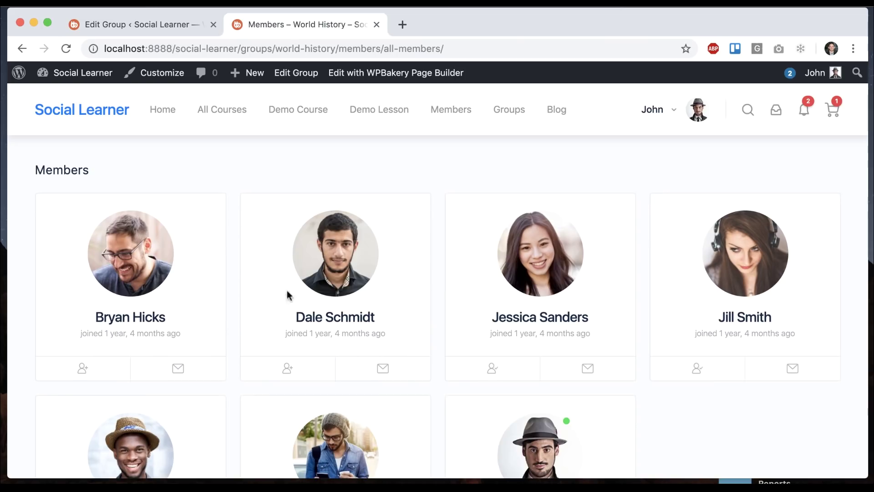
left_click(148, 29)
scroll(204, 337, "down", 7)
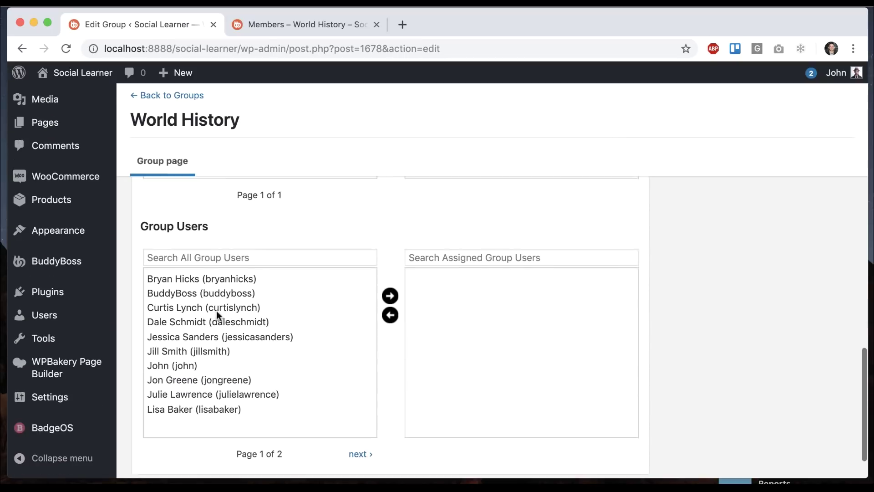
scroll(217, 311, "up", 7)
scroll(243, 263, "down", 4)
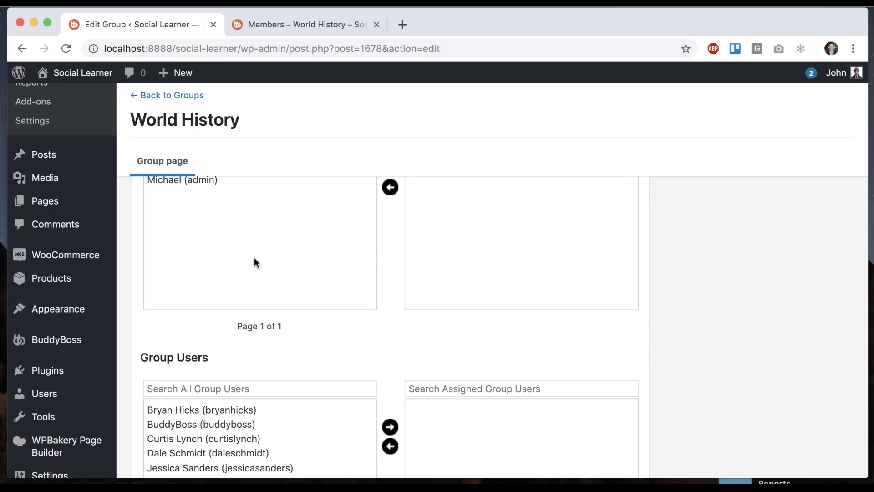
scroll(254, 259, "down", 2)
left_click(273, 25)
scroll(432, 282, "down", 1)
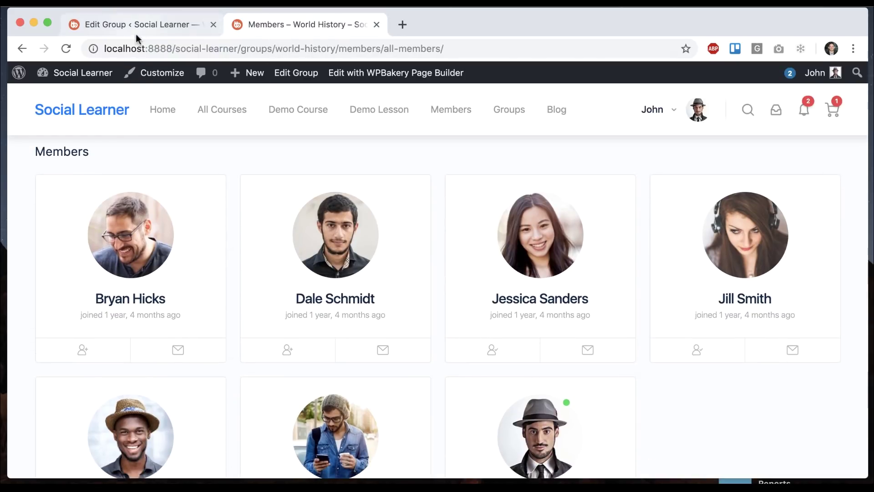
left_click(135, 32)
scroll(265, 311, "down", 3)
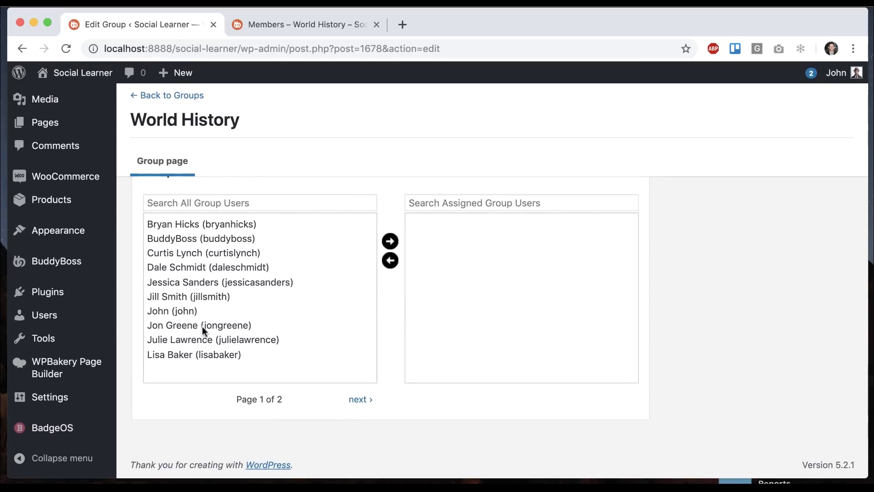
scroll(202, 327, "up", 5)
left_click(321, 24)
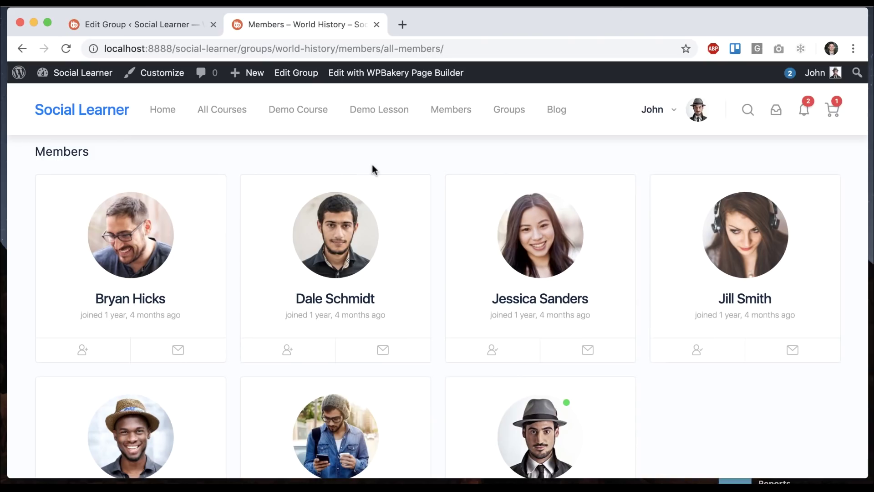
Check the social group's organizers against the Group Leaders lists of the World History LearnDash group
scroll(372, 169, "up", 4)
left_click(170, 22)
scroll(221, 191, "up", 1)
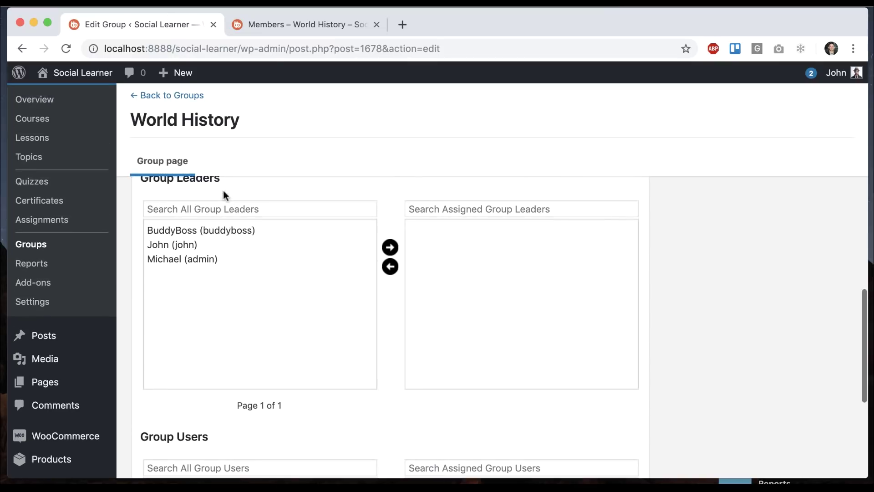
left_click(276, 27)
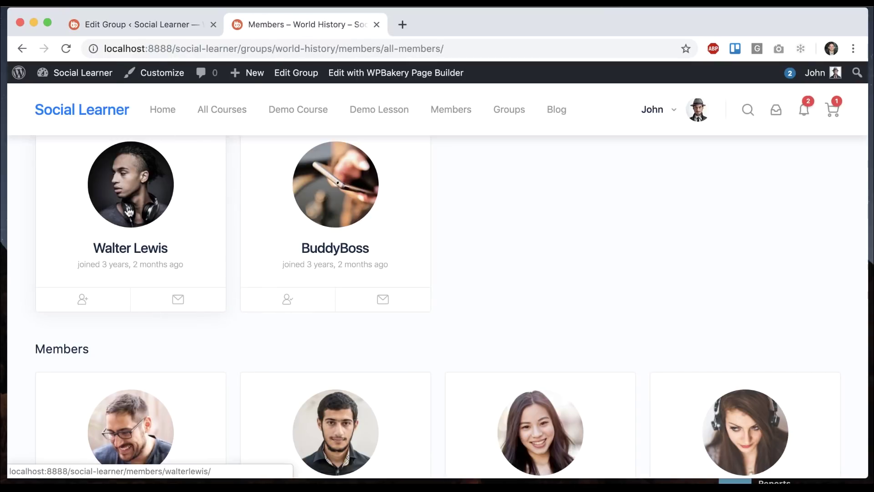
left_click(160, 22)
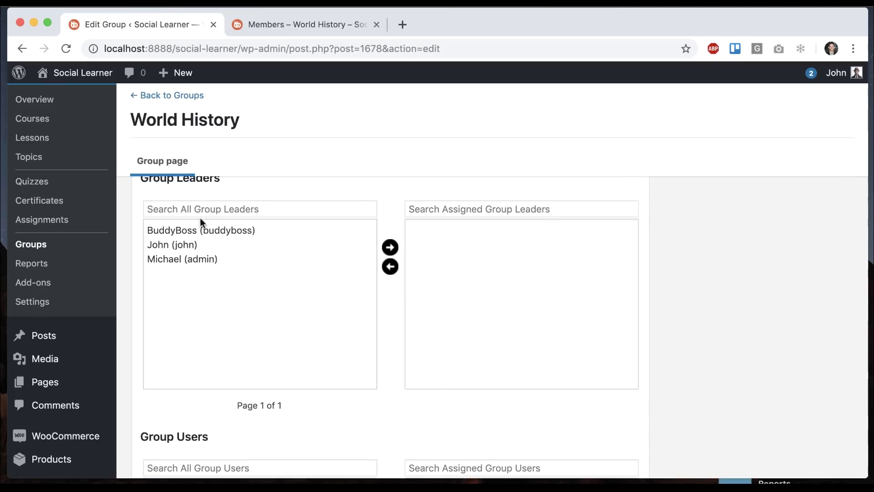
left_click(272, 27)
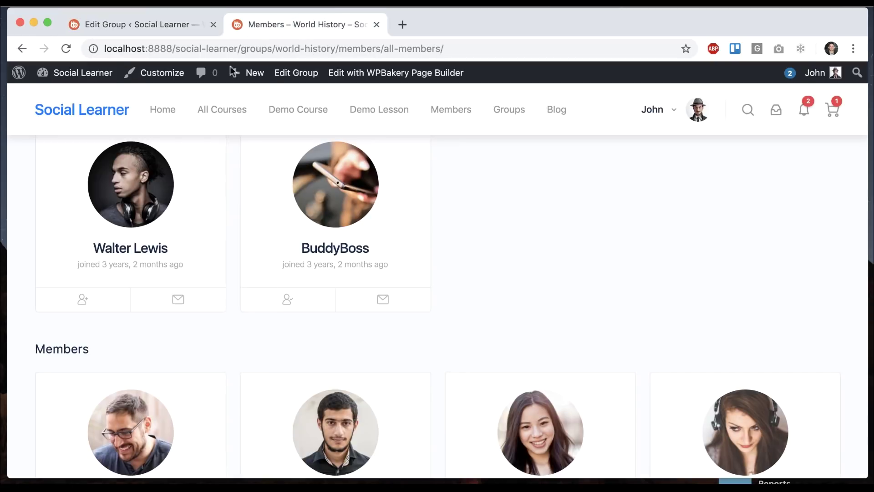
left_click(133, 31)
left_click(284, 25)
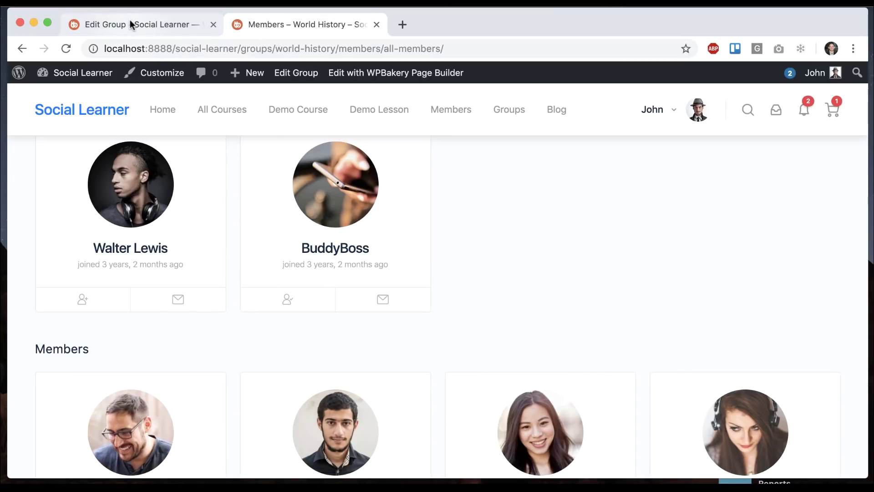
left_click(160, 25)
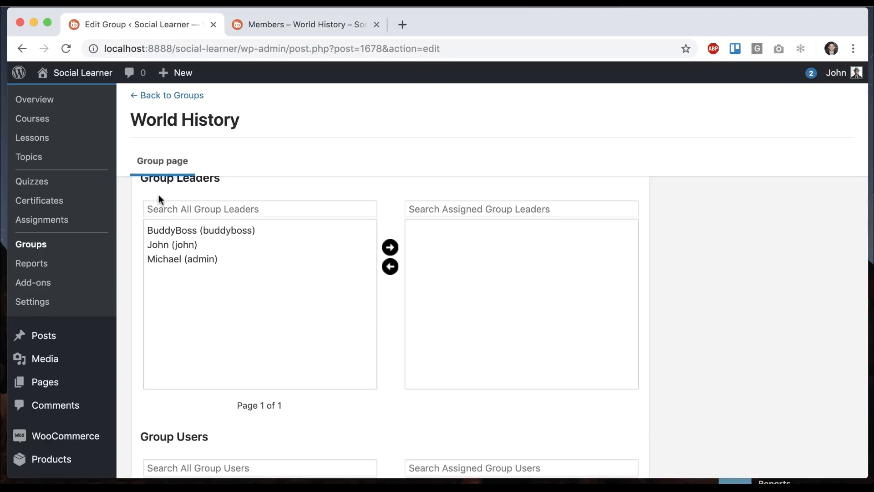
scroll(303, 479, "down", 4)
scroll(306, 114, "up", 4)
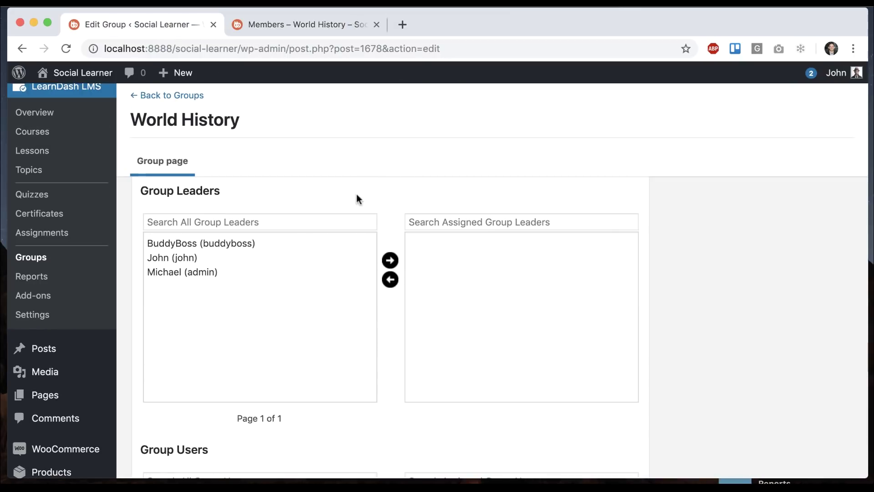
Review the regular members and organizers listed on the World History social group's members page
left_click(309, 23)
scroll(360, 273, "down", 6)
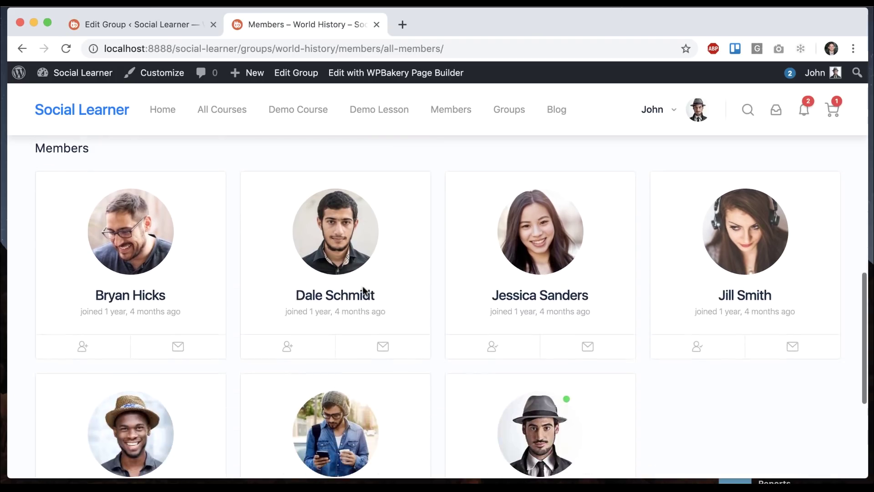
scroll(364, 286, "down", 2)
scroll(362, 291, "up", 7)
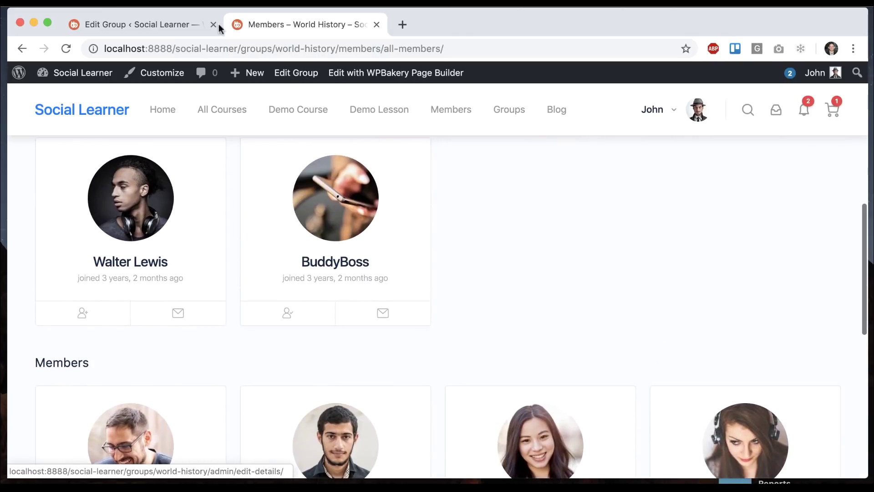
Assign the admin user as a group leader of the World History LearnDash group and update the group
left_click(172, 26)
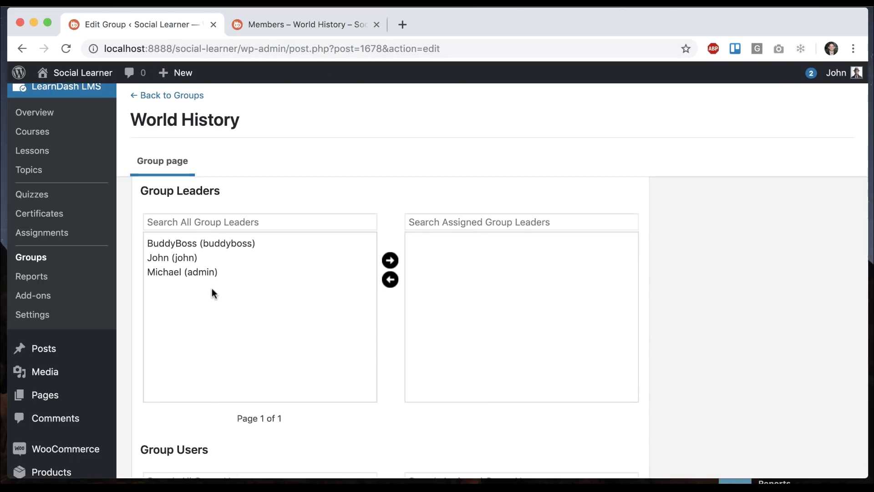
left_click(211, 273)
left_click(390, 260)
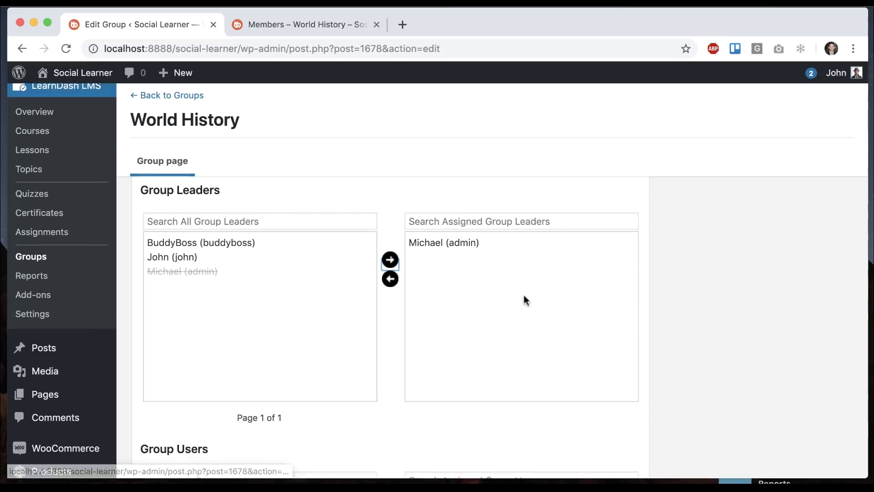
scroll(582, 264, "up", 15)
left_click(812, 201)
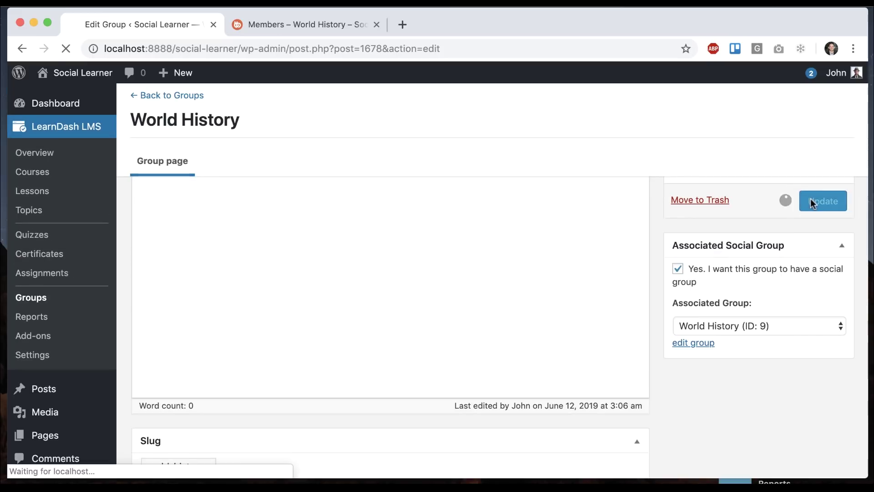
Reload the World History social group's members page to check its organizers against the assigned group leader
left_click(269, 25)
left_click(67, 48)
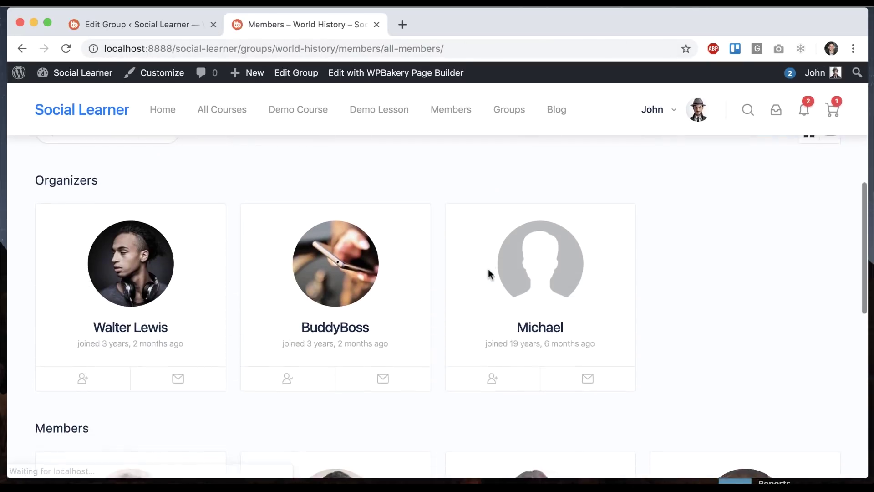
Remove the admin user from the assigned group leaders of the World History LearnDash group
key("ctrl+shift+Tab")
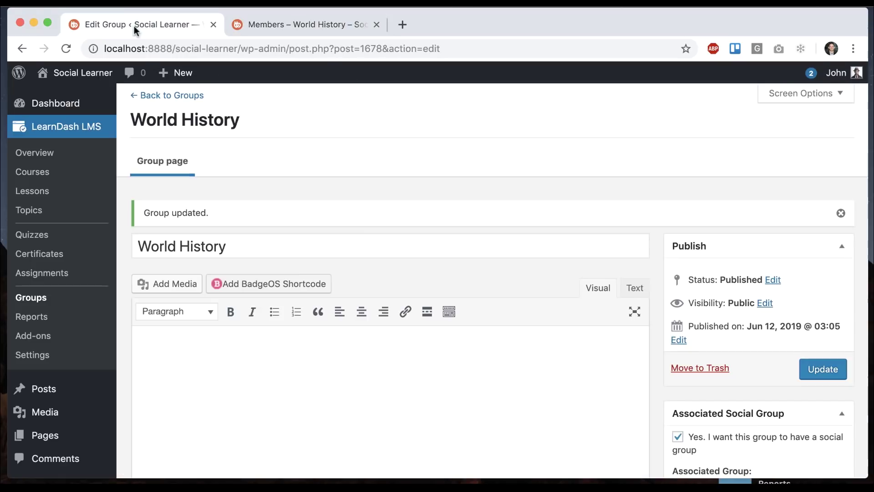
scroll(312, 279, "down", 10)
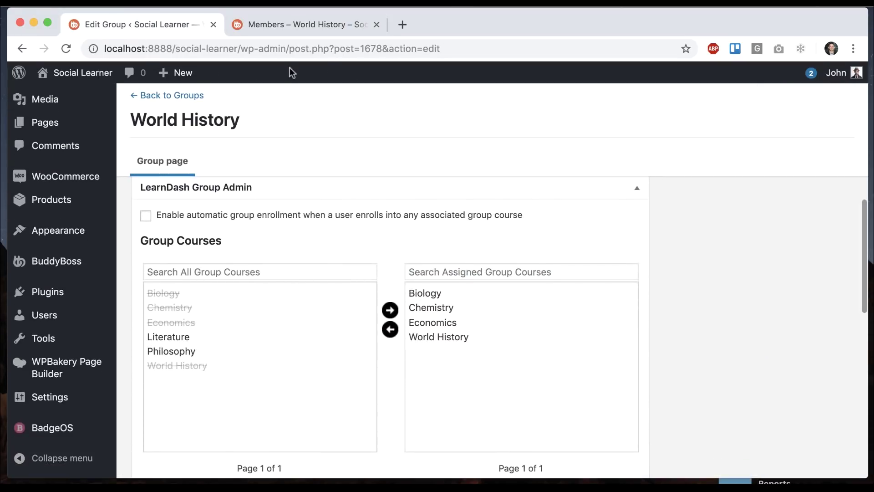
scroll(487, 361, "down", 5)
left_click(438, 321)
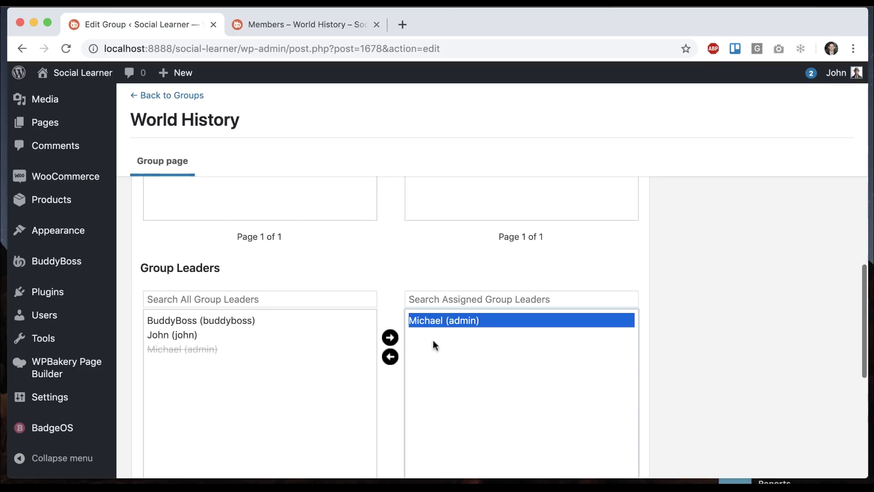
left_click(390, 357)
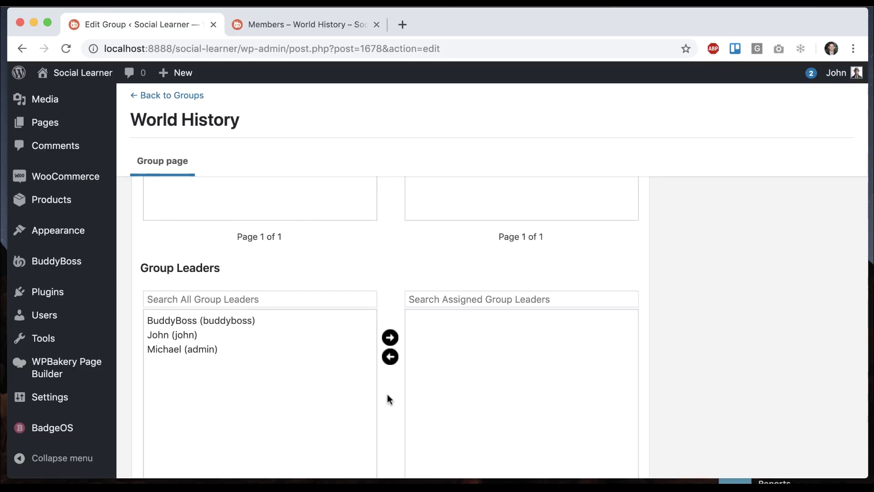
scroll(346, 337, "up", 3)
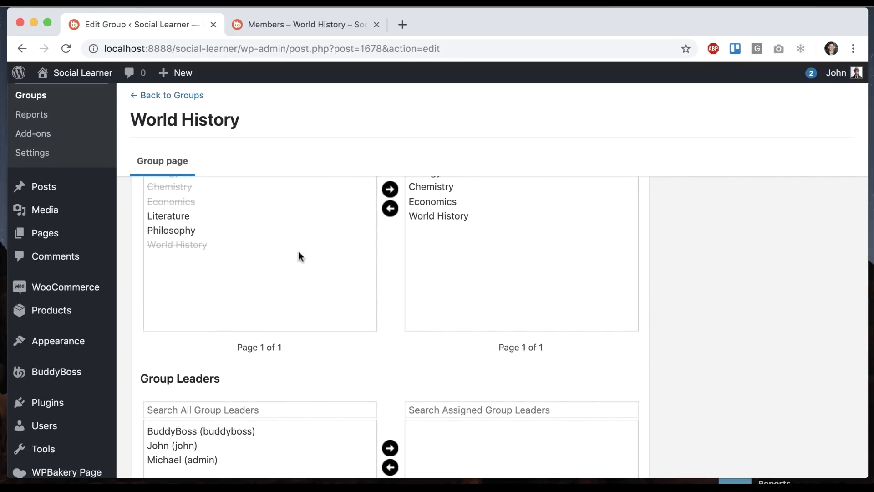
scroll(424, 275, "down", 3)
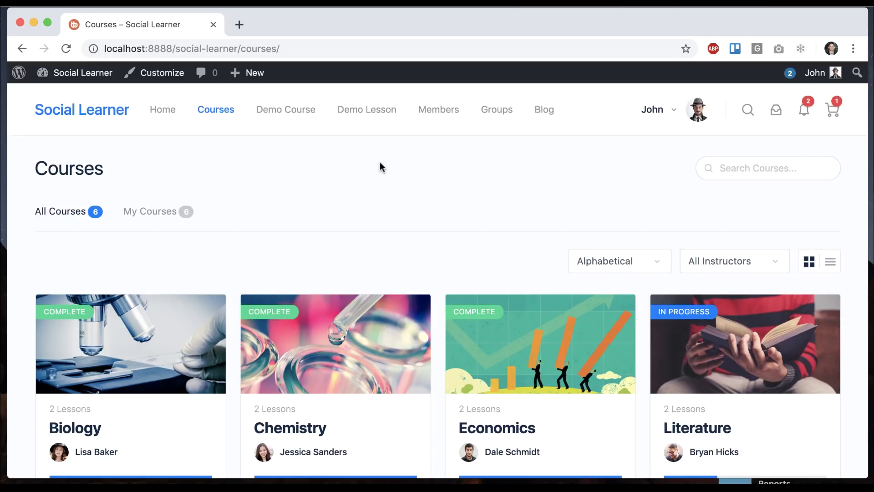
Look over the course grid on the site's Courses page
scroll(380, 162, "down", 10)
scroll(380, 163, "up", 10)
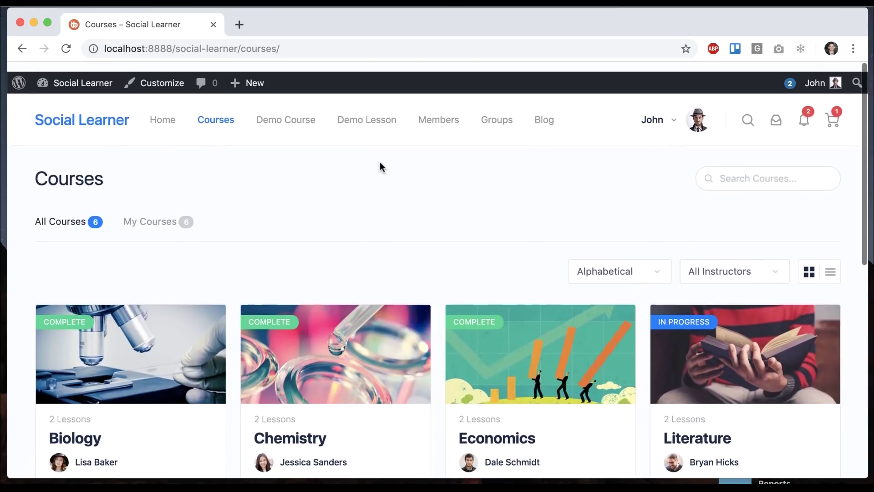